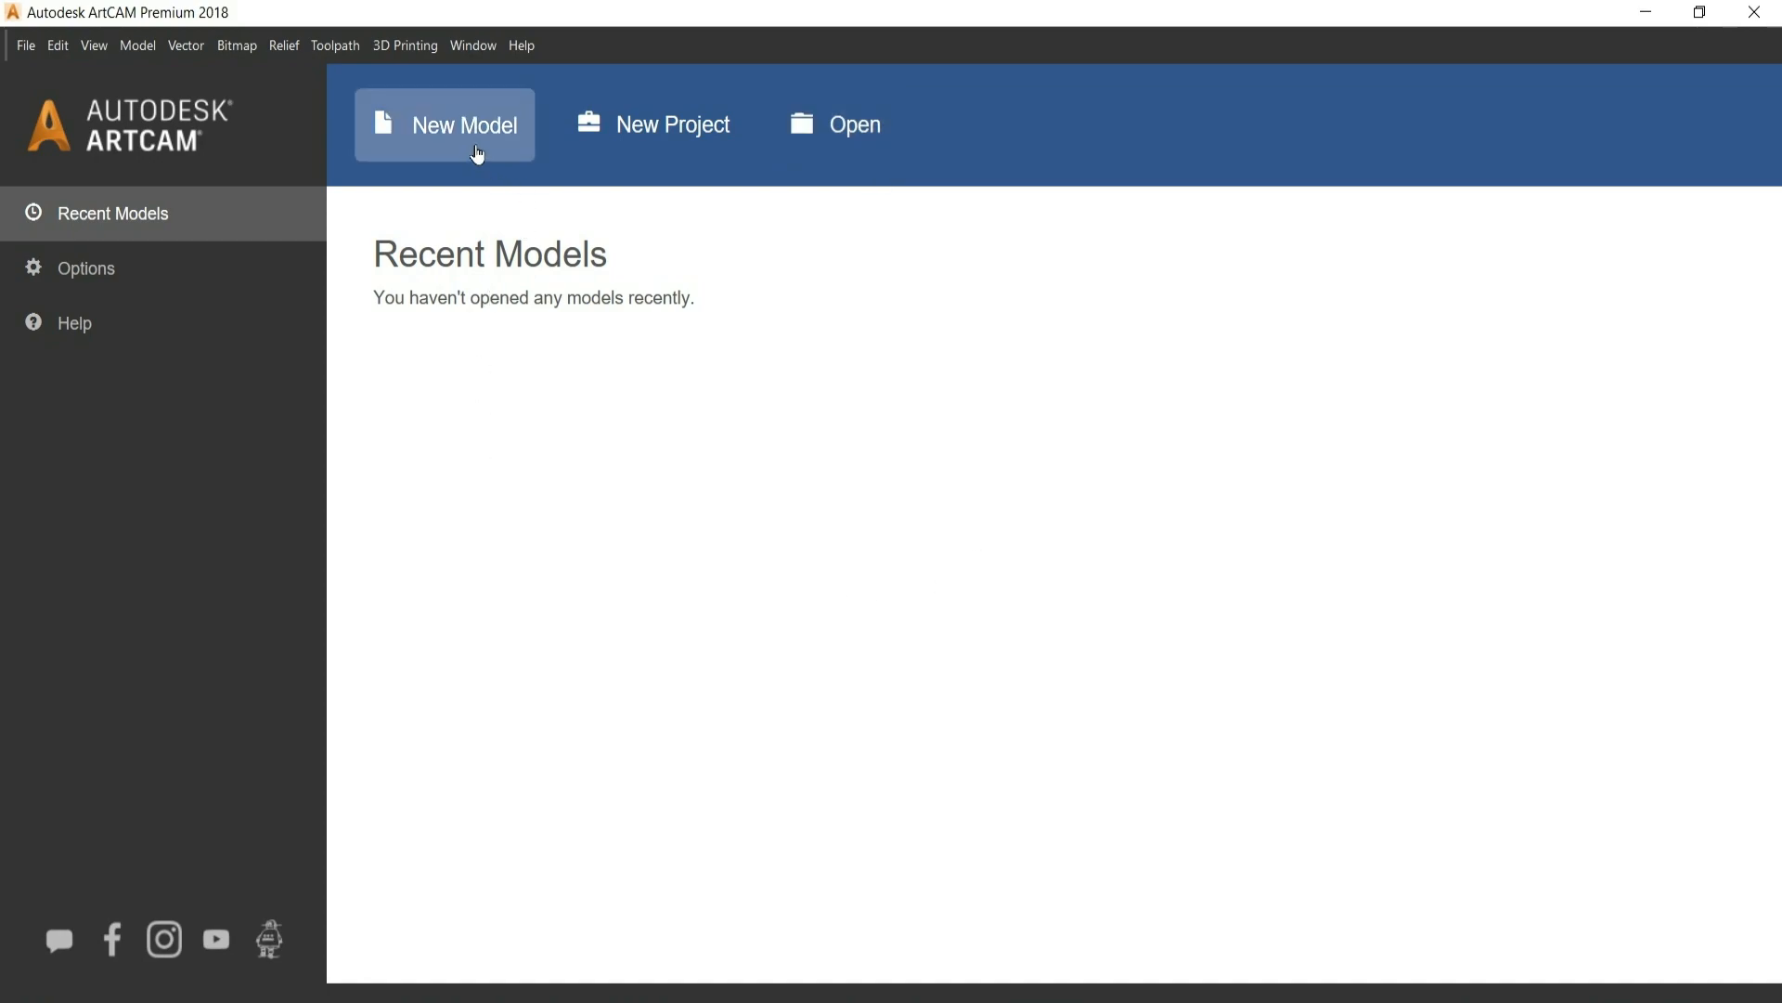
Create a new model 100 mm wide and 100 mm high, with 4000 x 4000 points resolution and millimetre units.
left_click(477, 153)
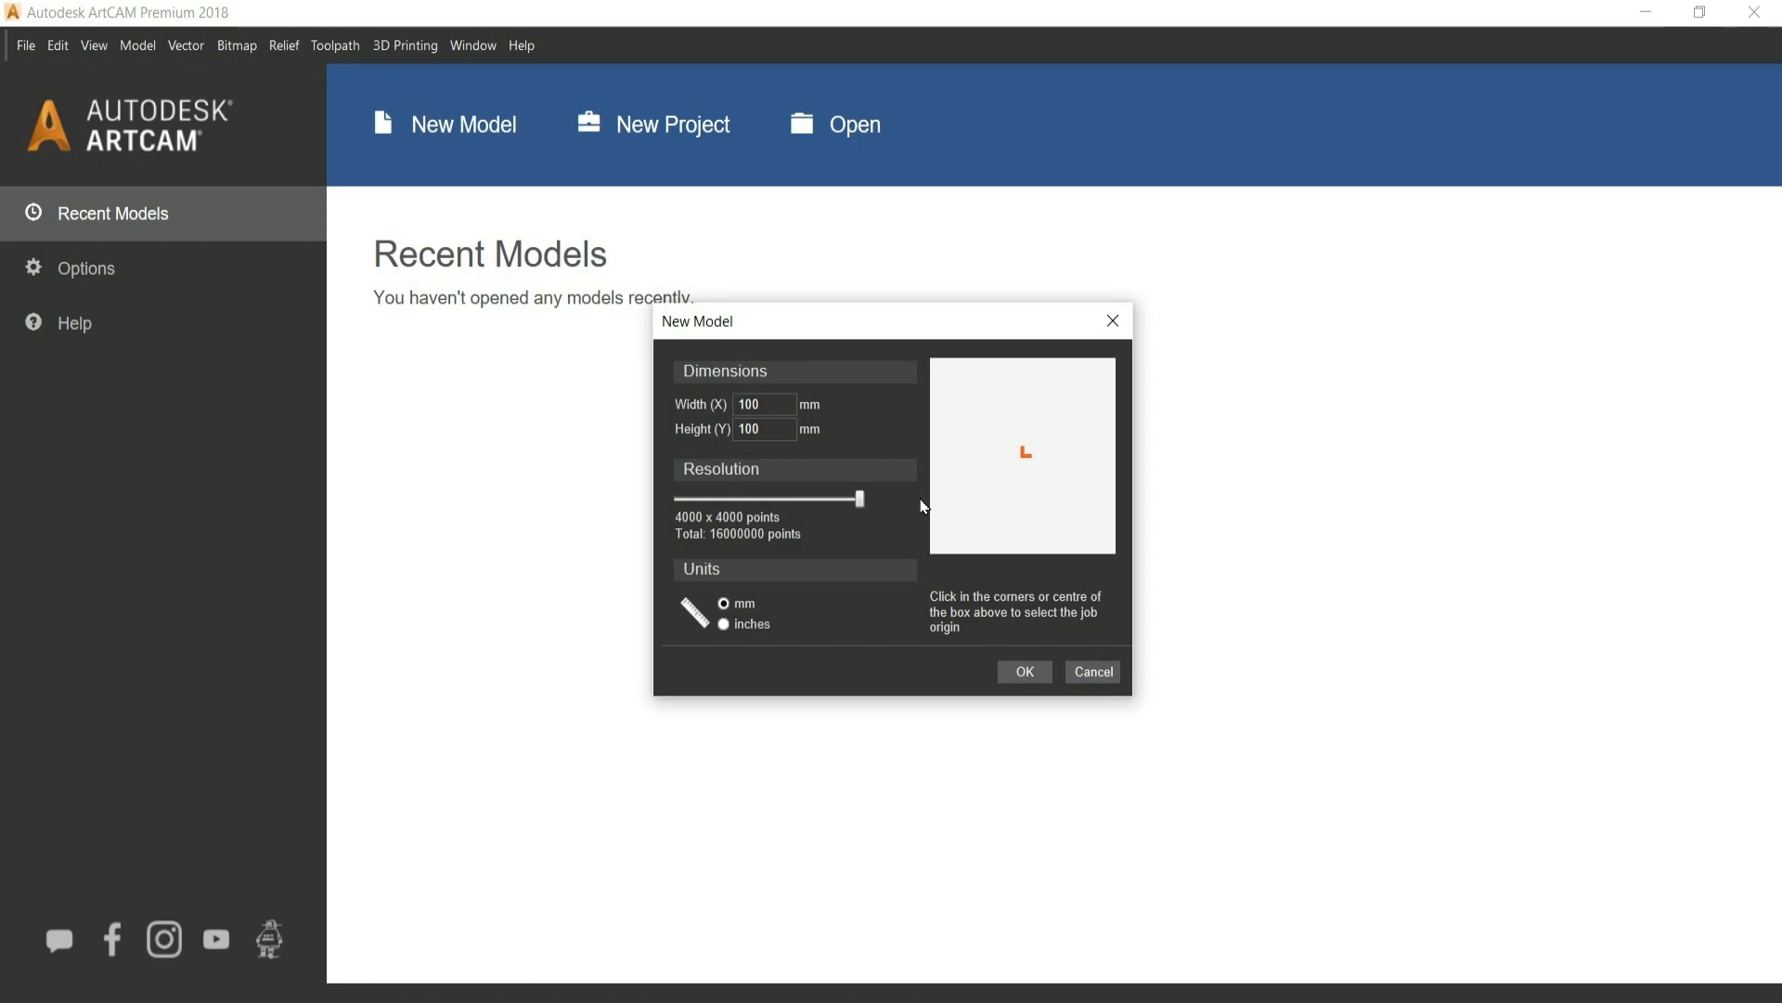
left_click(778, 430)
left_click(775, 409)
left_click(774, 432)
mouse_move(860, 506)
left_mouse_down()
mouse_move(684, 506)
mouse_move(863, 529)
left_mouse_up()
left_click(725, 625)
left_click(738, 605)
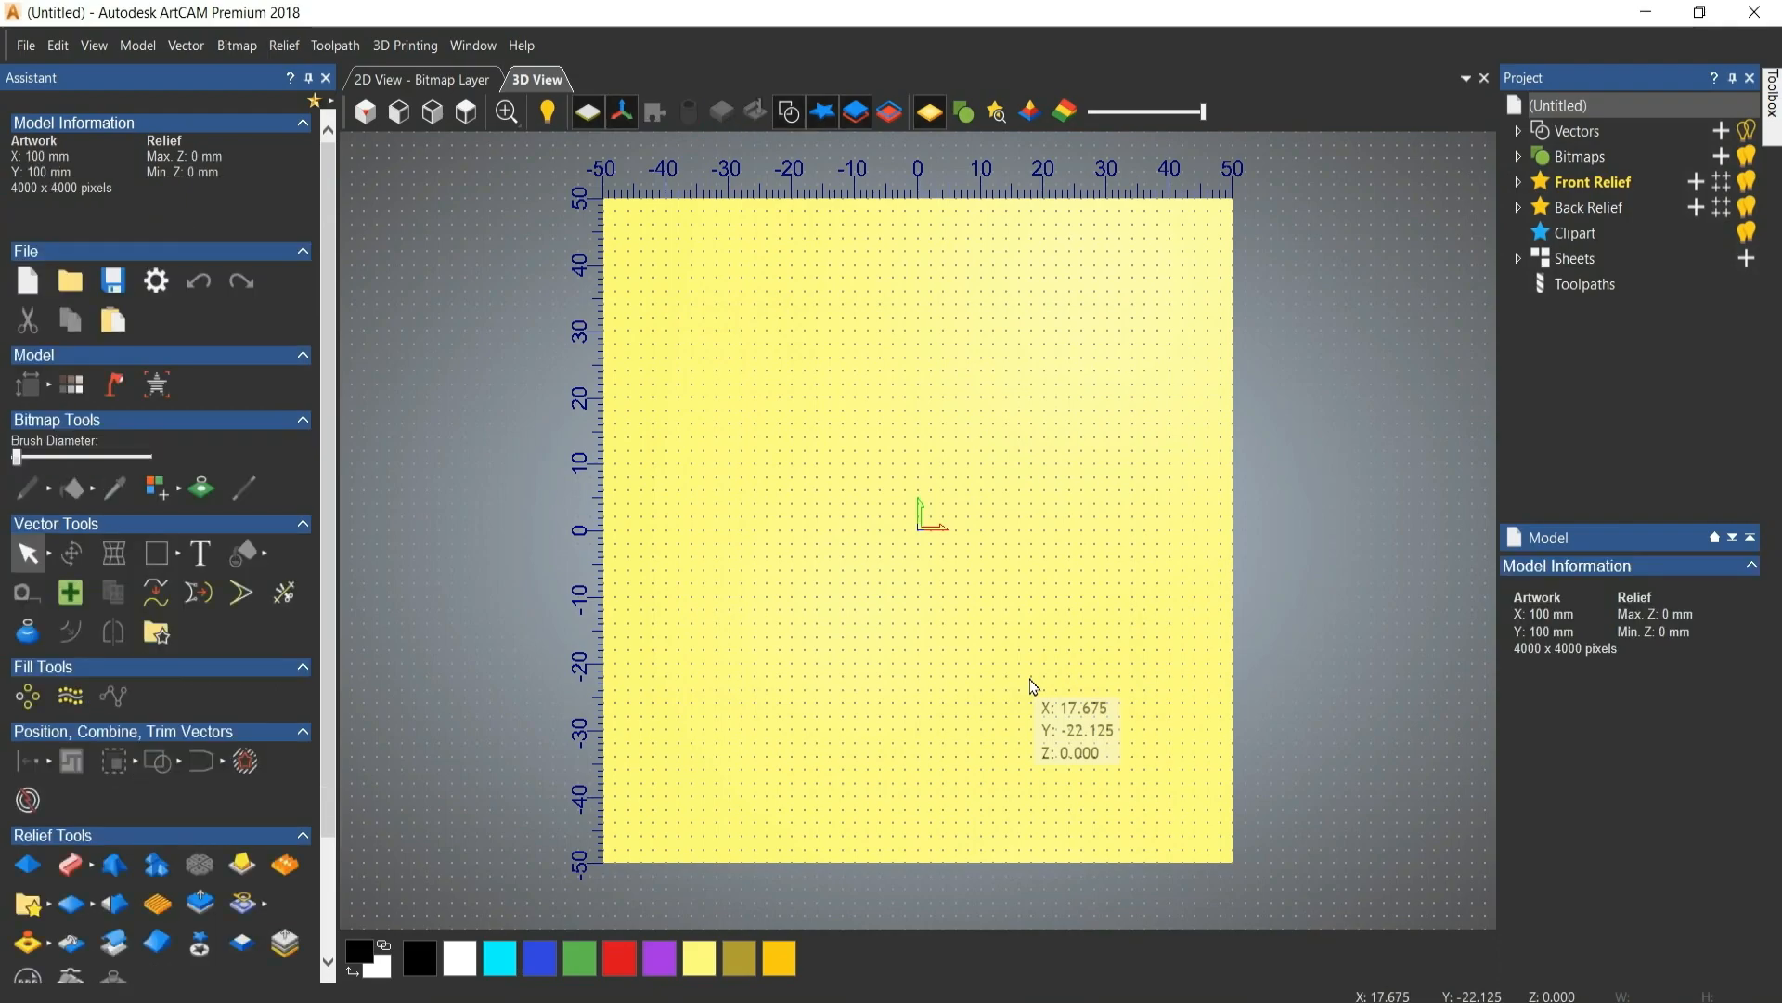
Examine the blank model in the 3D view, look at its 2D bitmap layer view, and return to the 3D view.
scroll(861, 566, "down", 3)
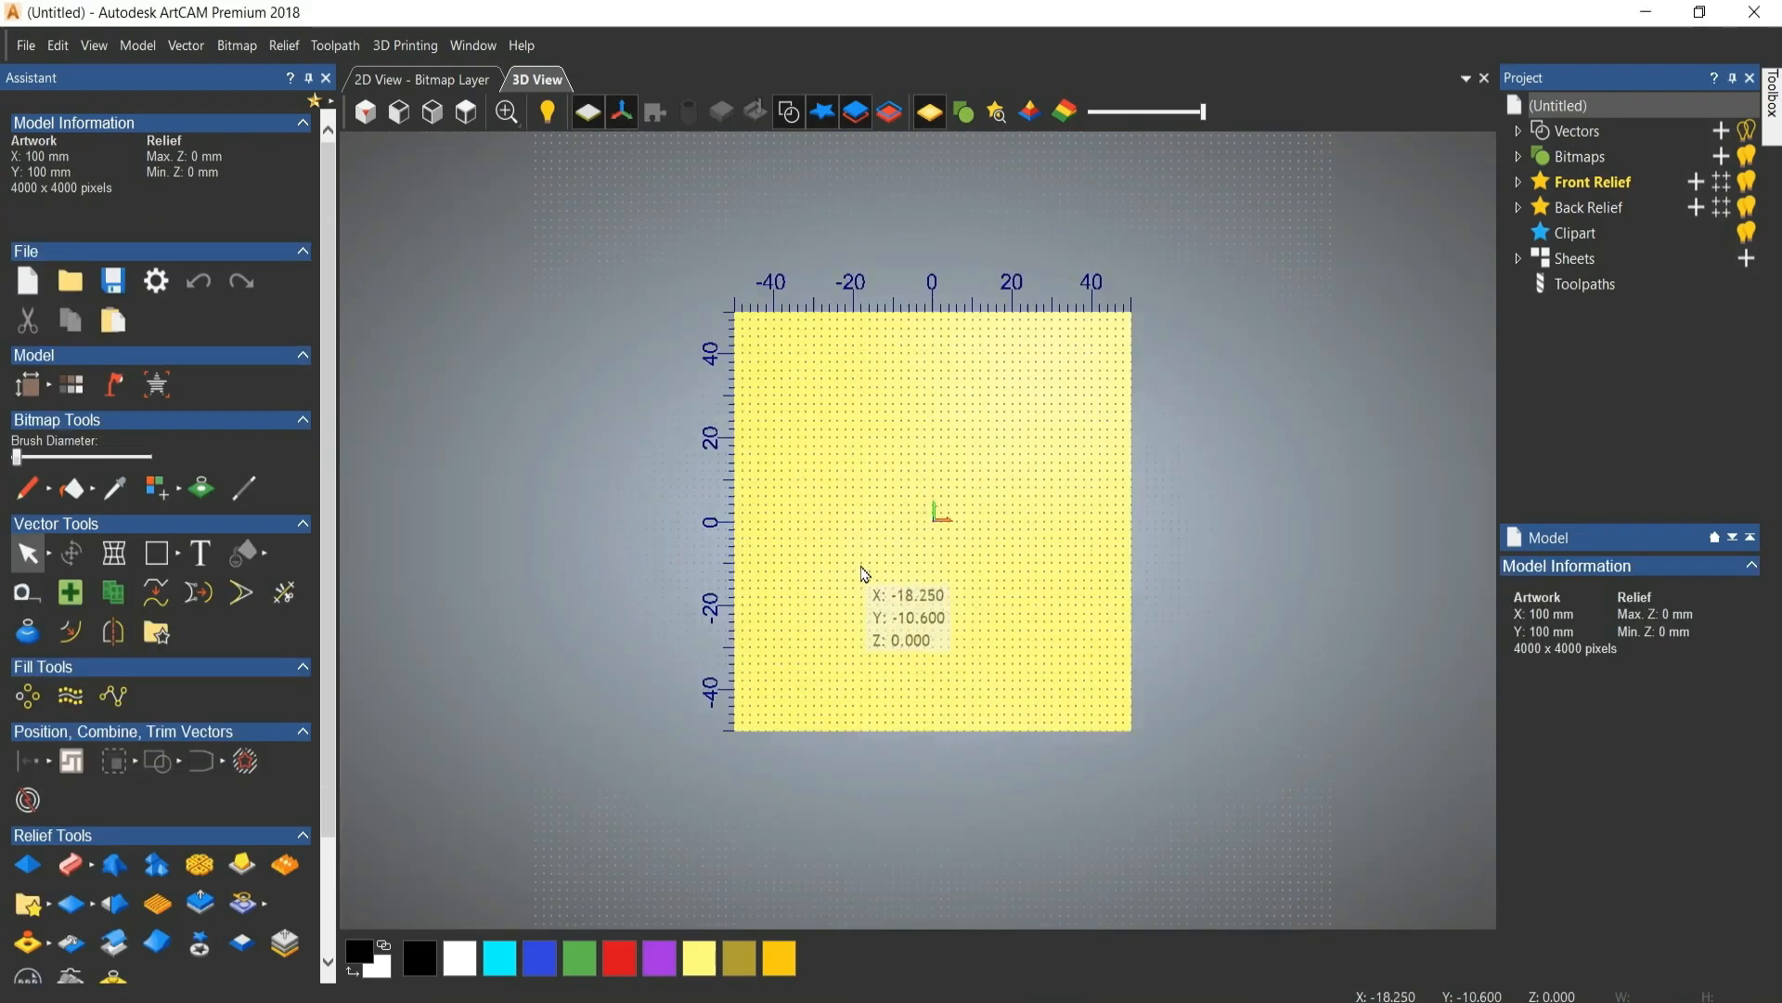
scroll(862, 566, "up", 1)
scroll(861, 566, "down", 1)
scroll(1093, 501, "up", 1)
scroll(844, 528, "down", 1)
scroll(852, 534, "up", 1)
scroll(845, 531, "down", 1)
scroll(842, 529, "up", 1)
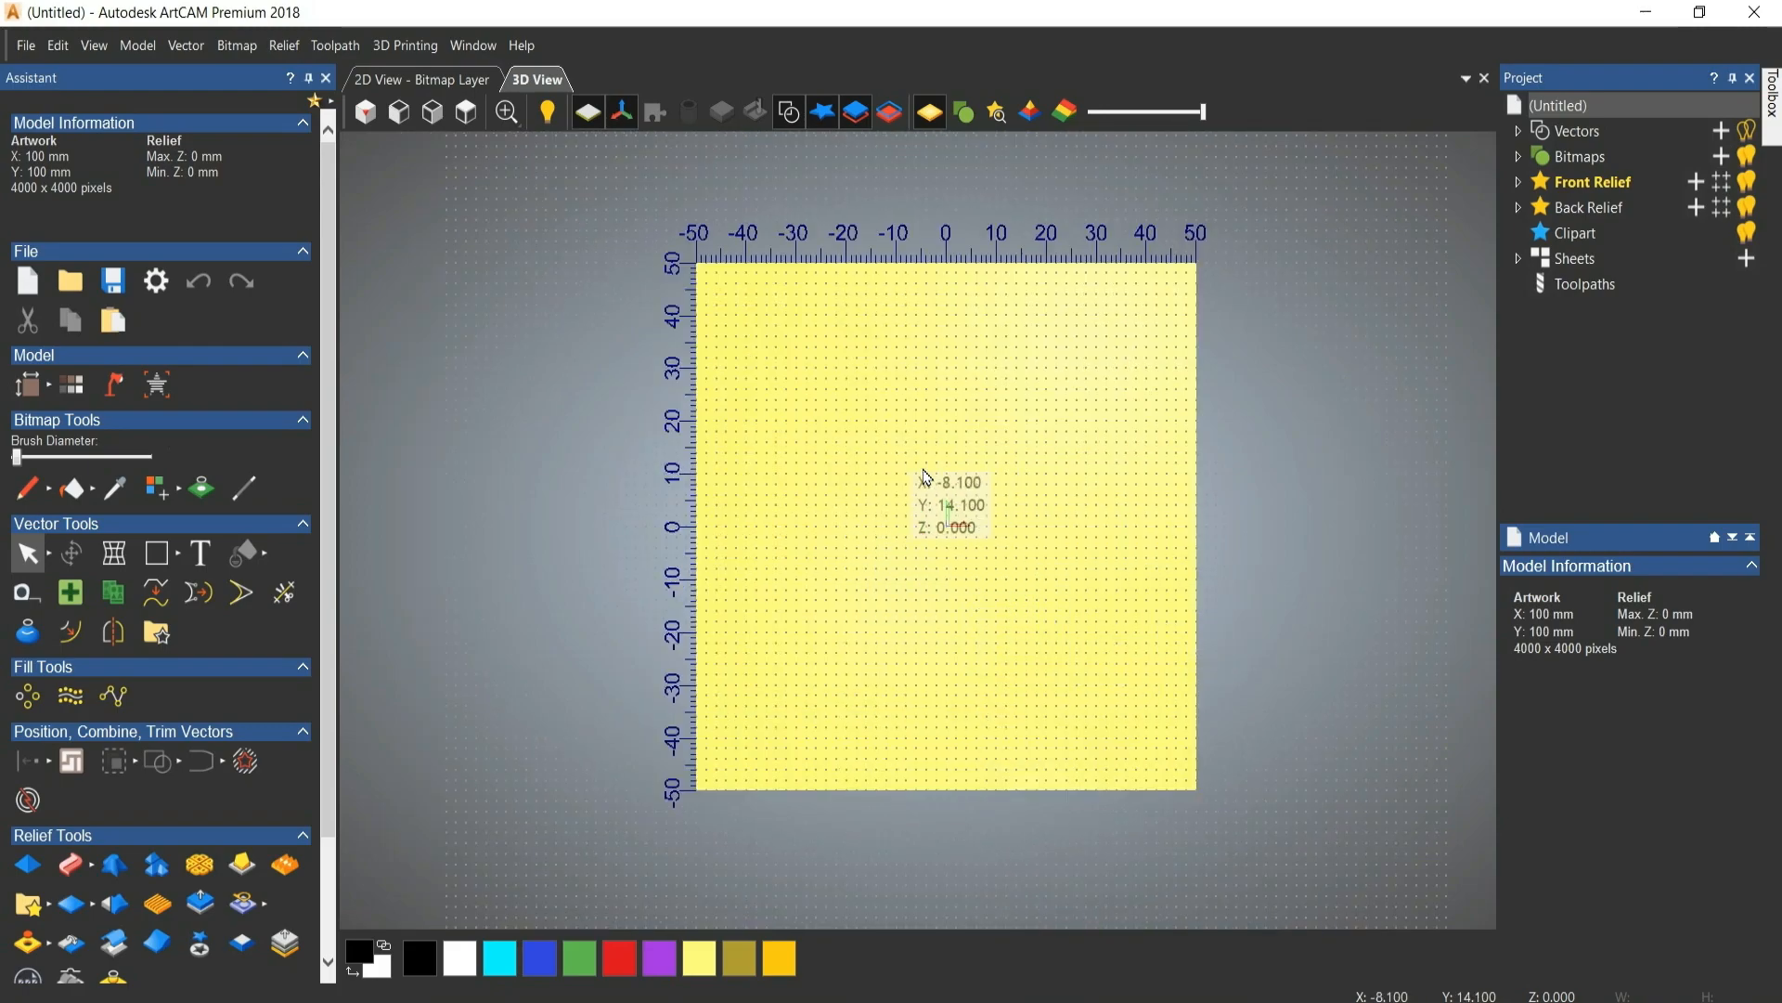
left_click(431, 80)
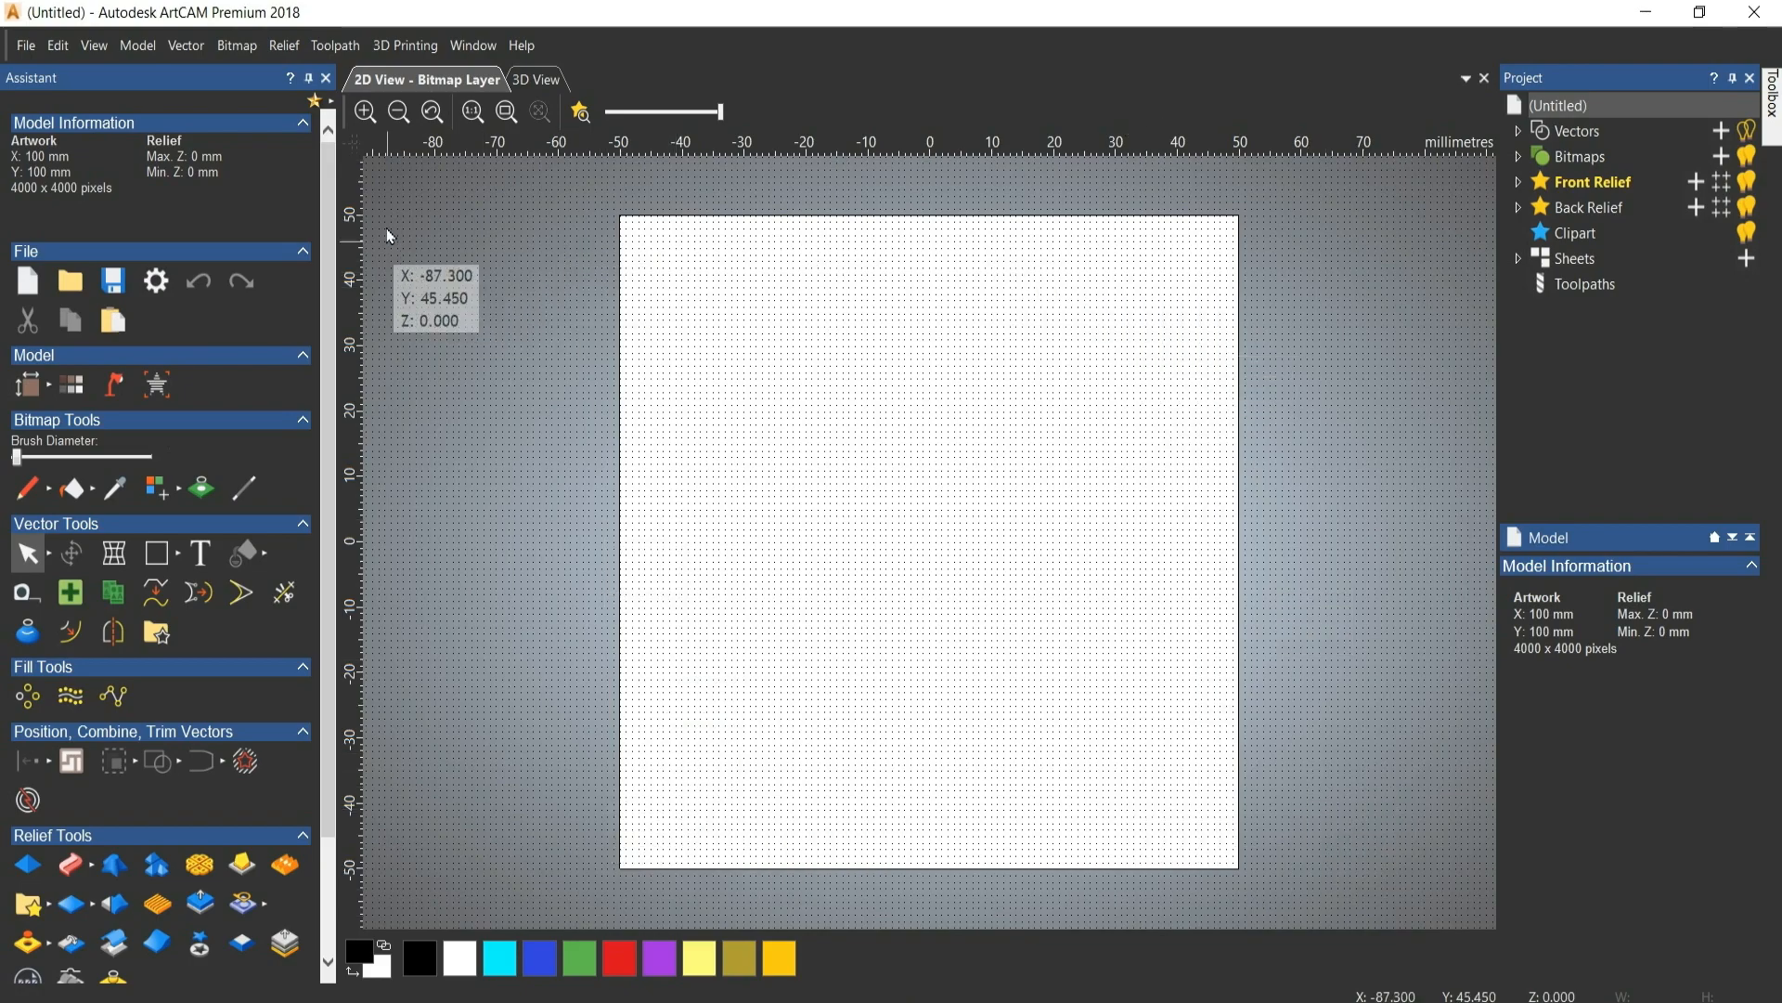
left_click(536, 82)
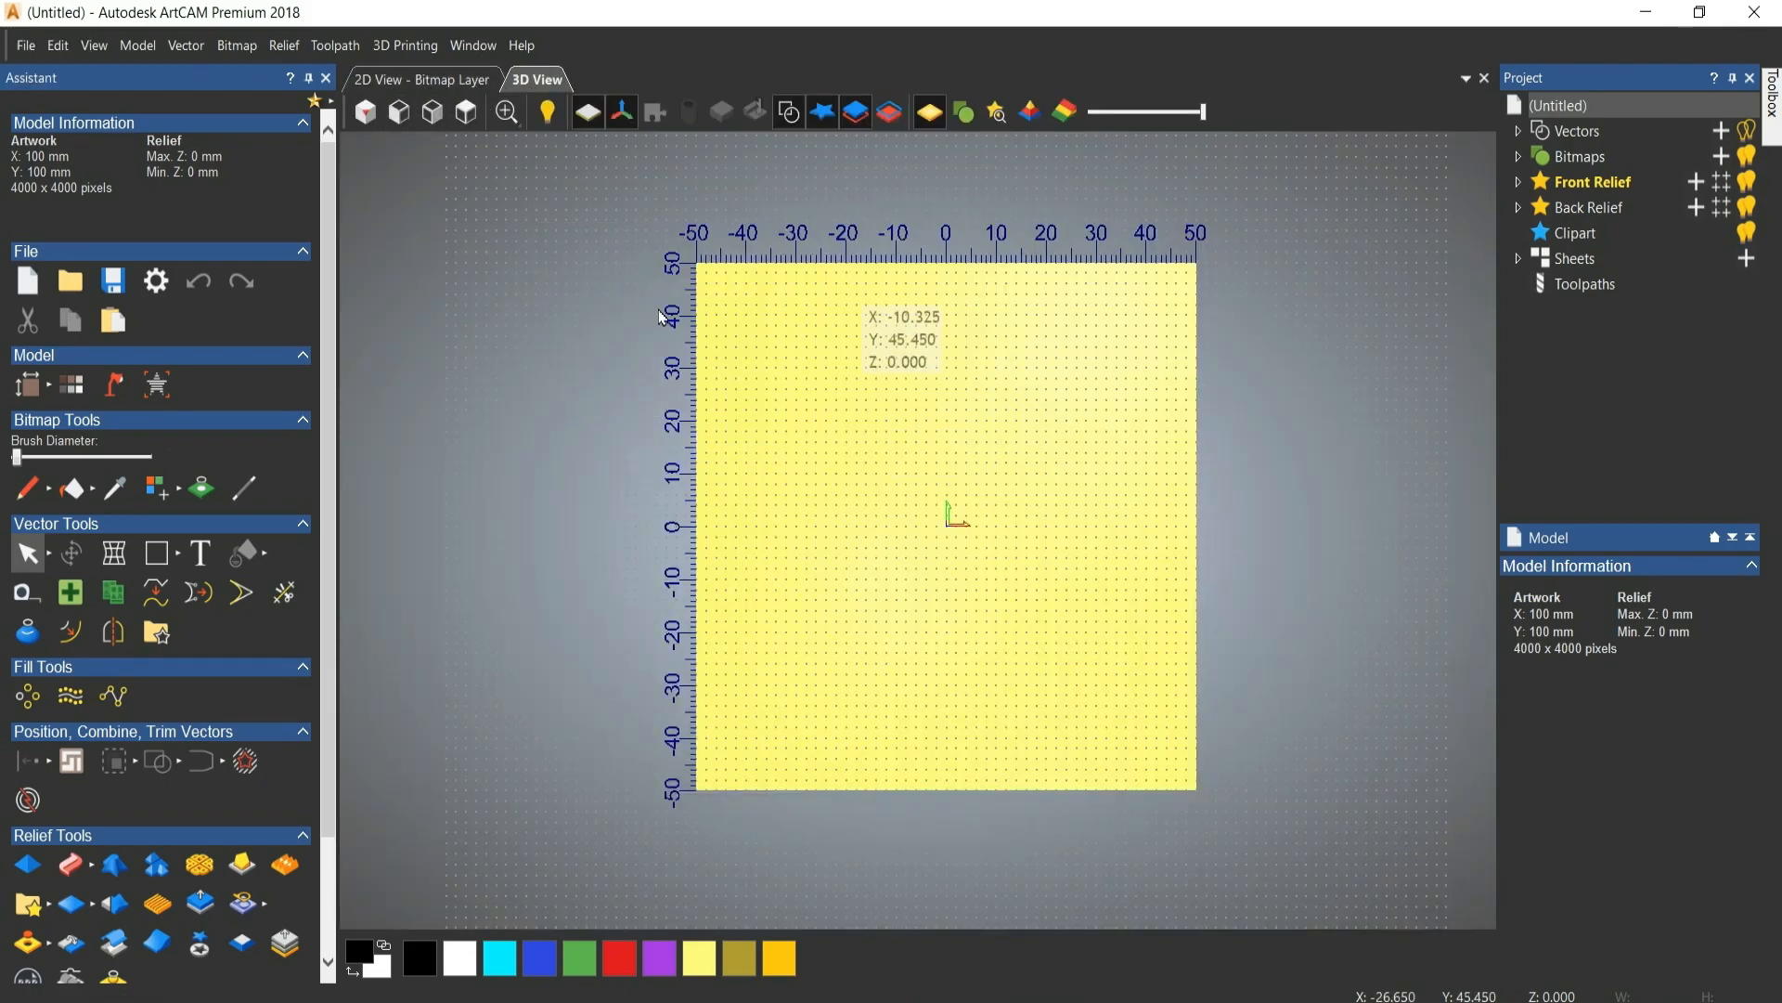
Switch the workspace layout to Standard.
left_click(473, 46)
mouse_move(531, 372)
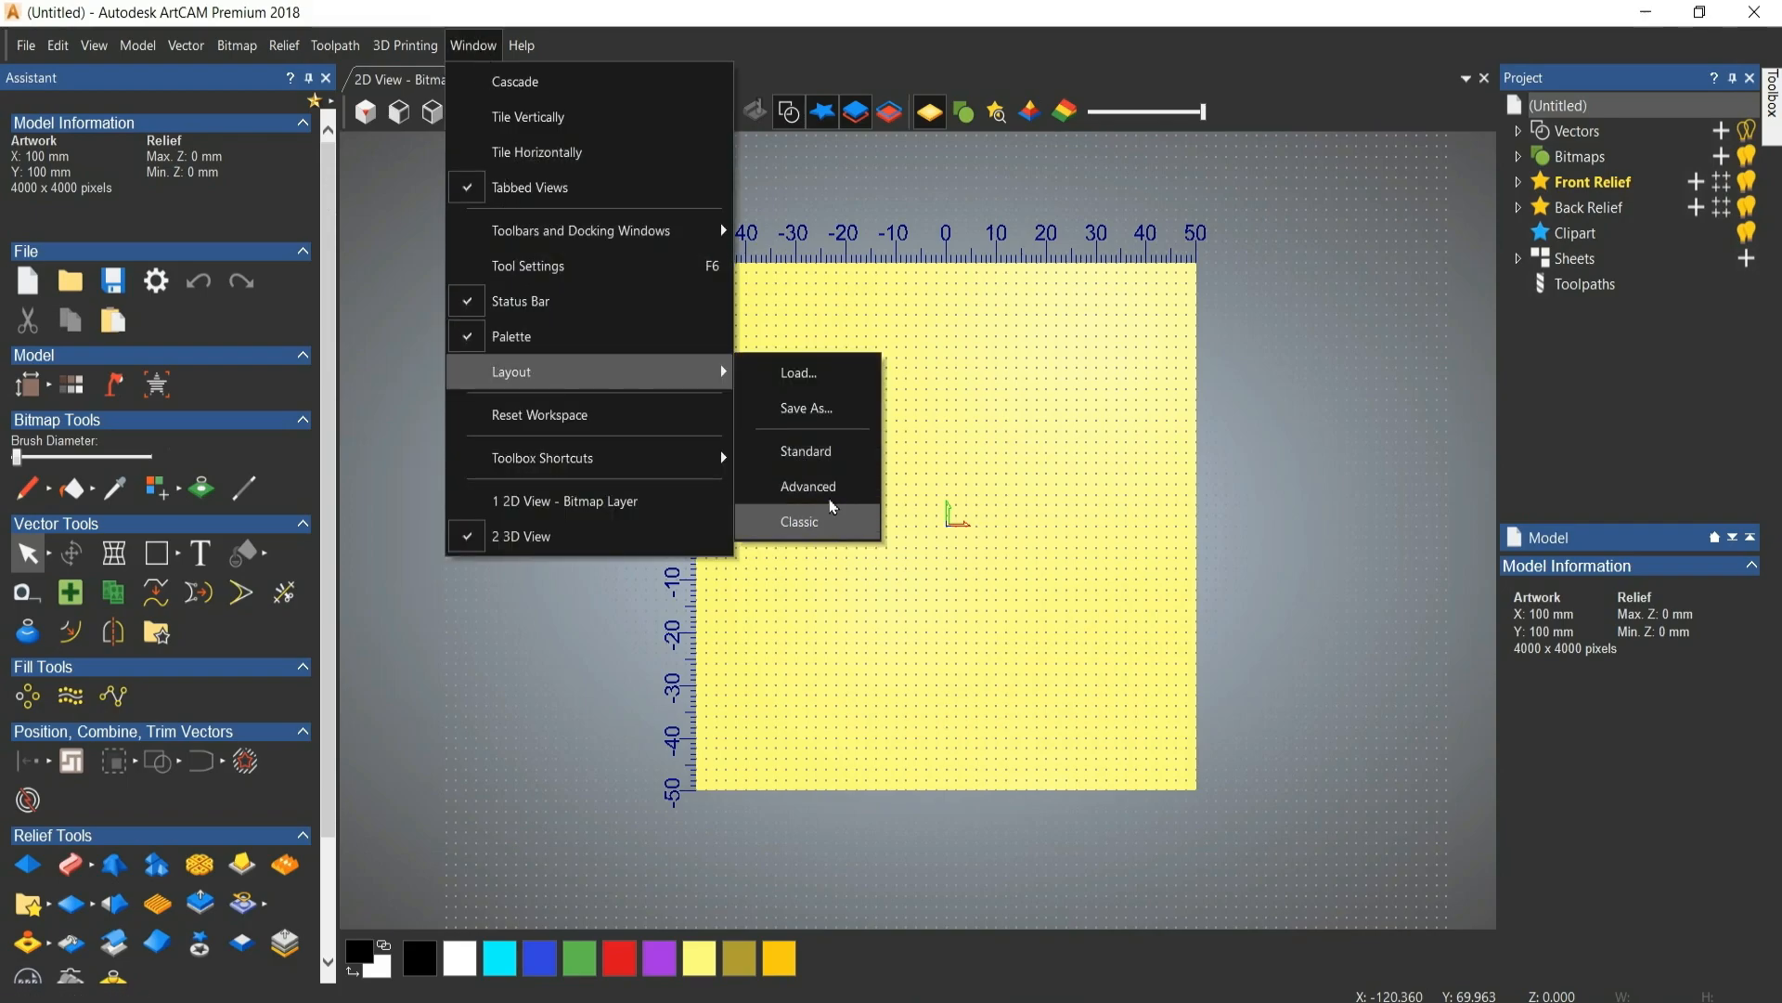
left_click(794, 453)
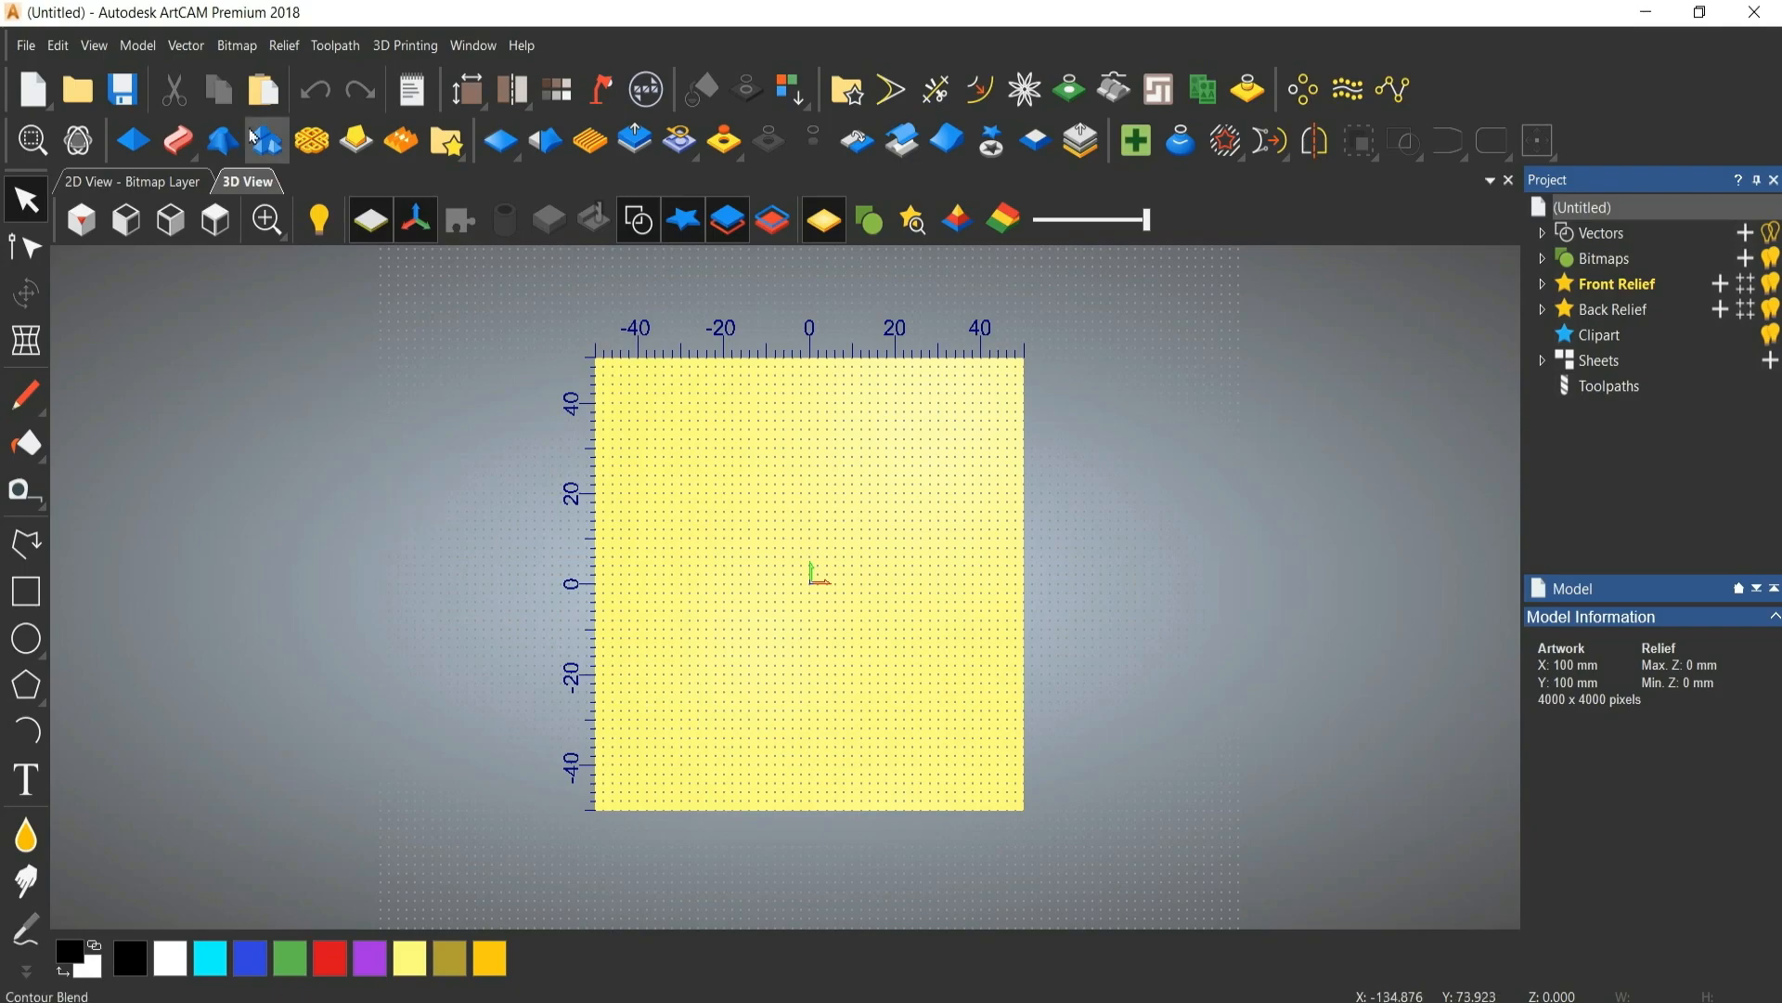
Switch the workspace layout to Advanced and inspect its collapsed tool settings and toolbox.
left_click(473, 44)
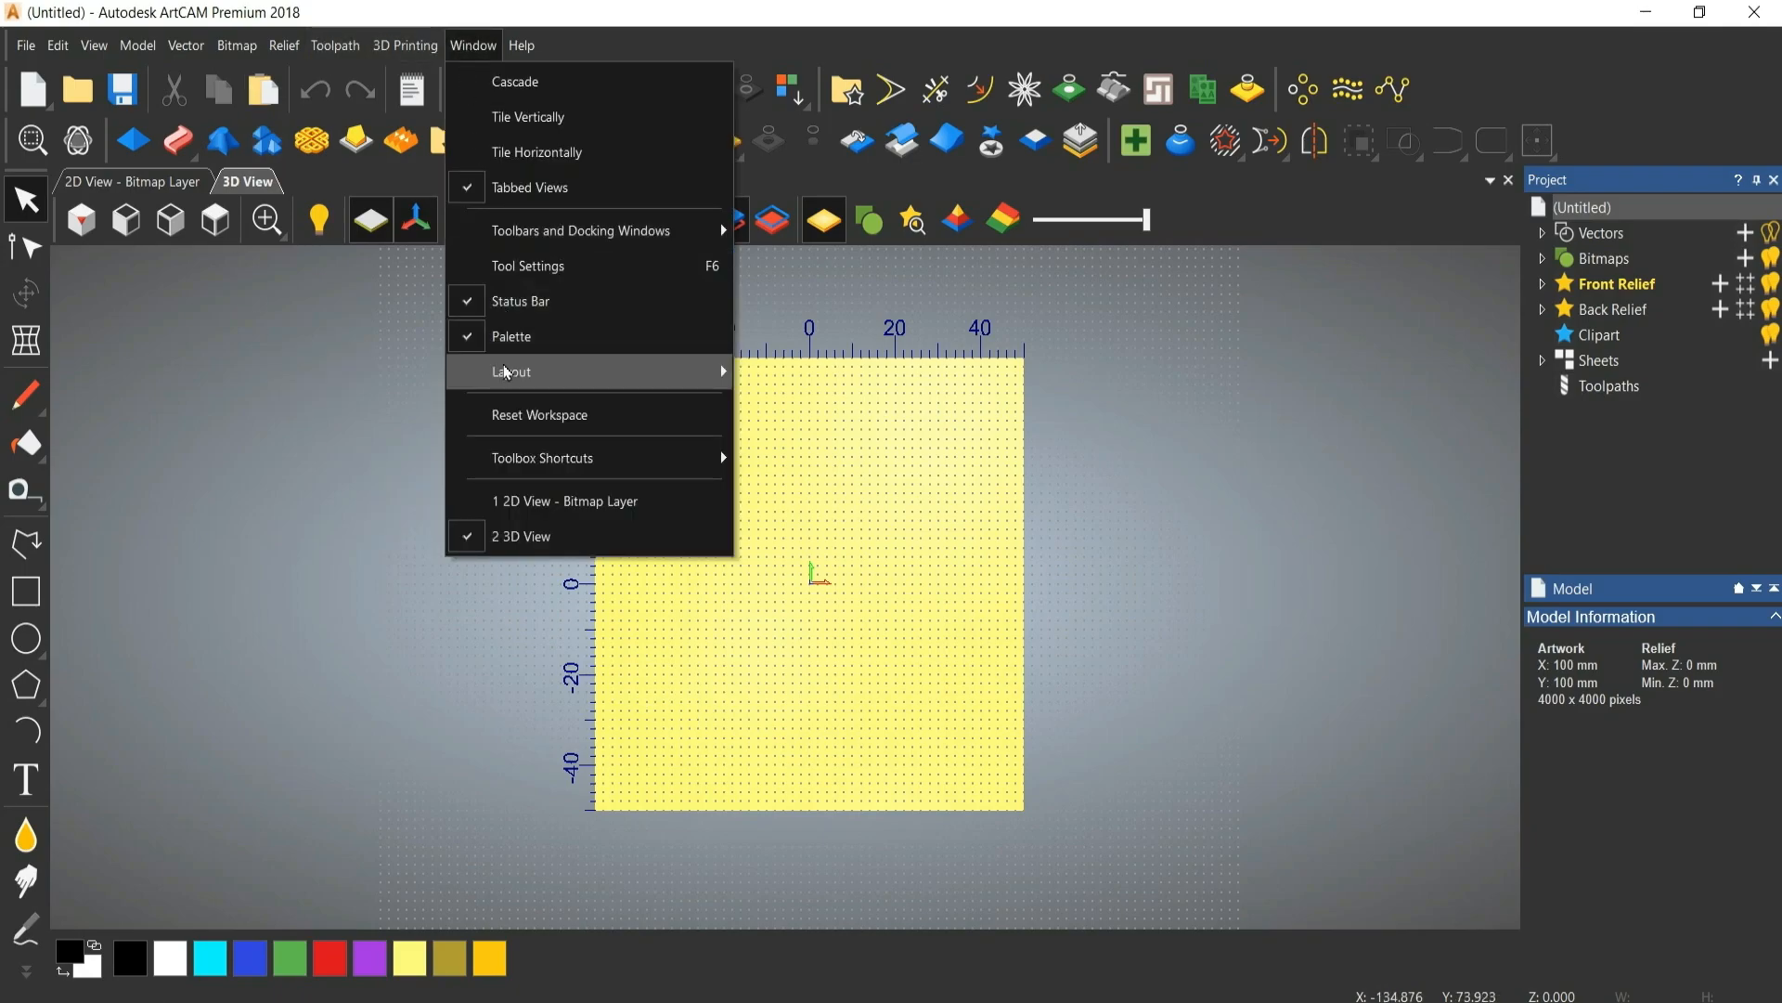
mouse_move(613, 381)
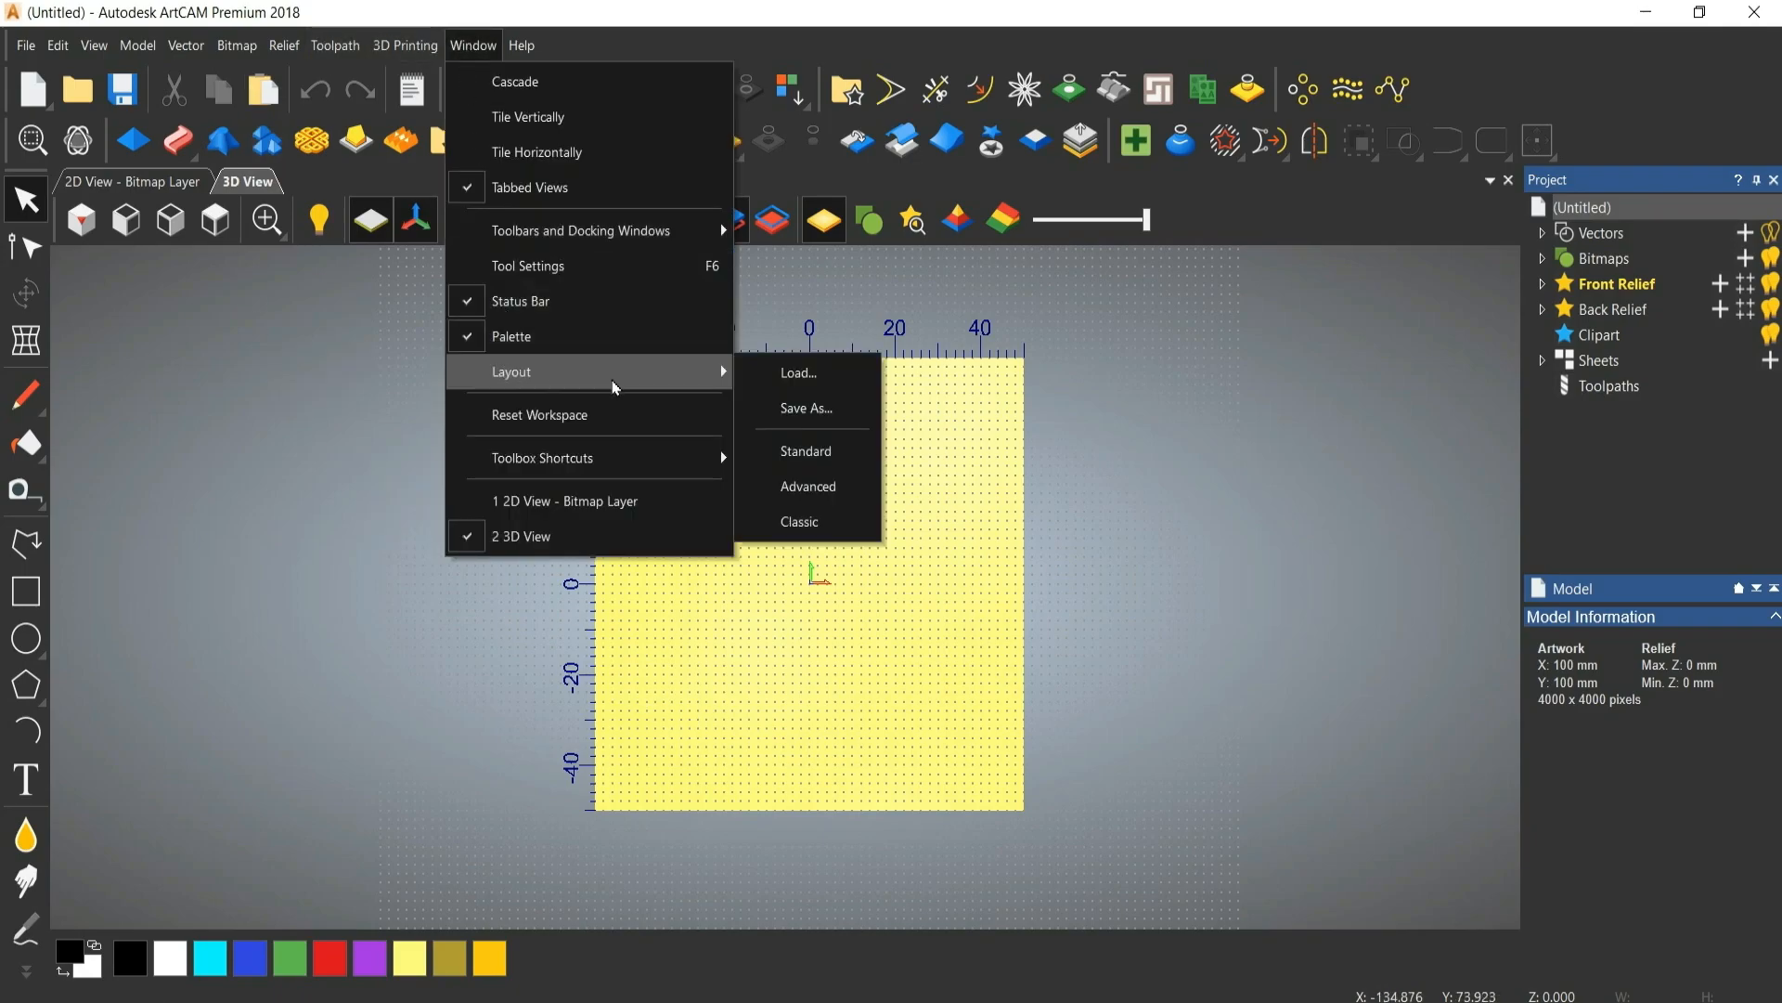
left_click(792, 492)
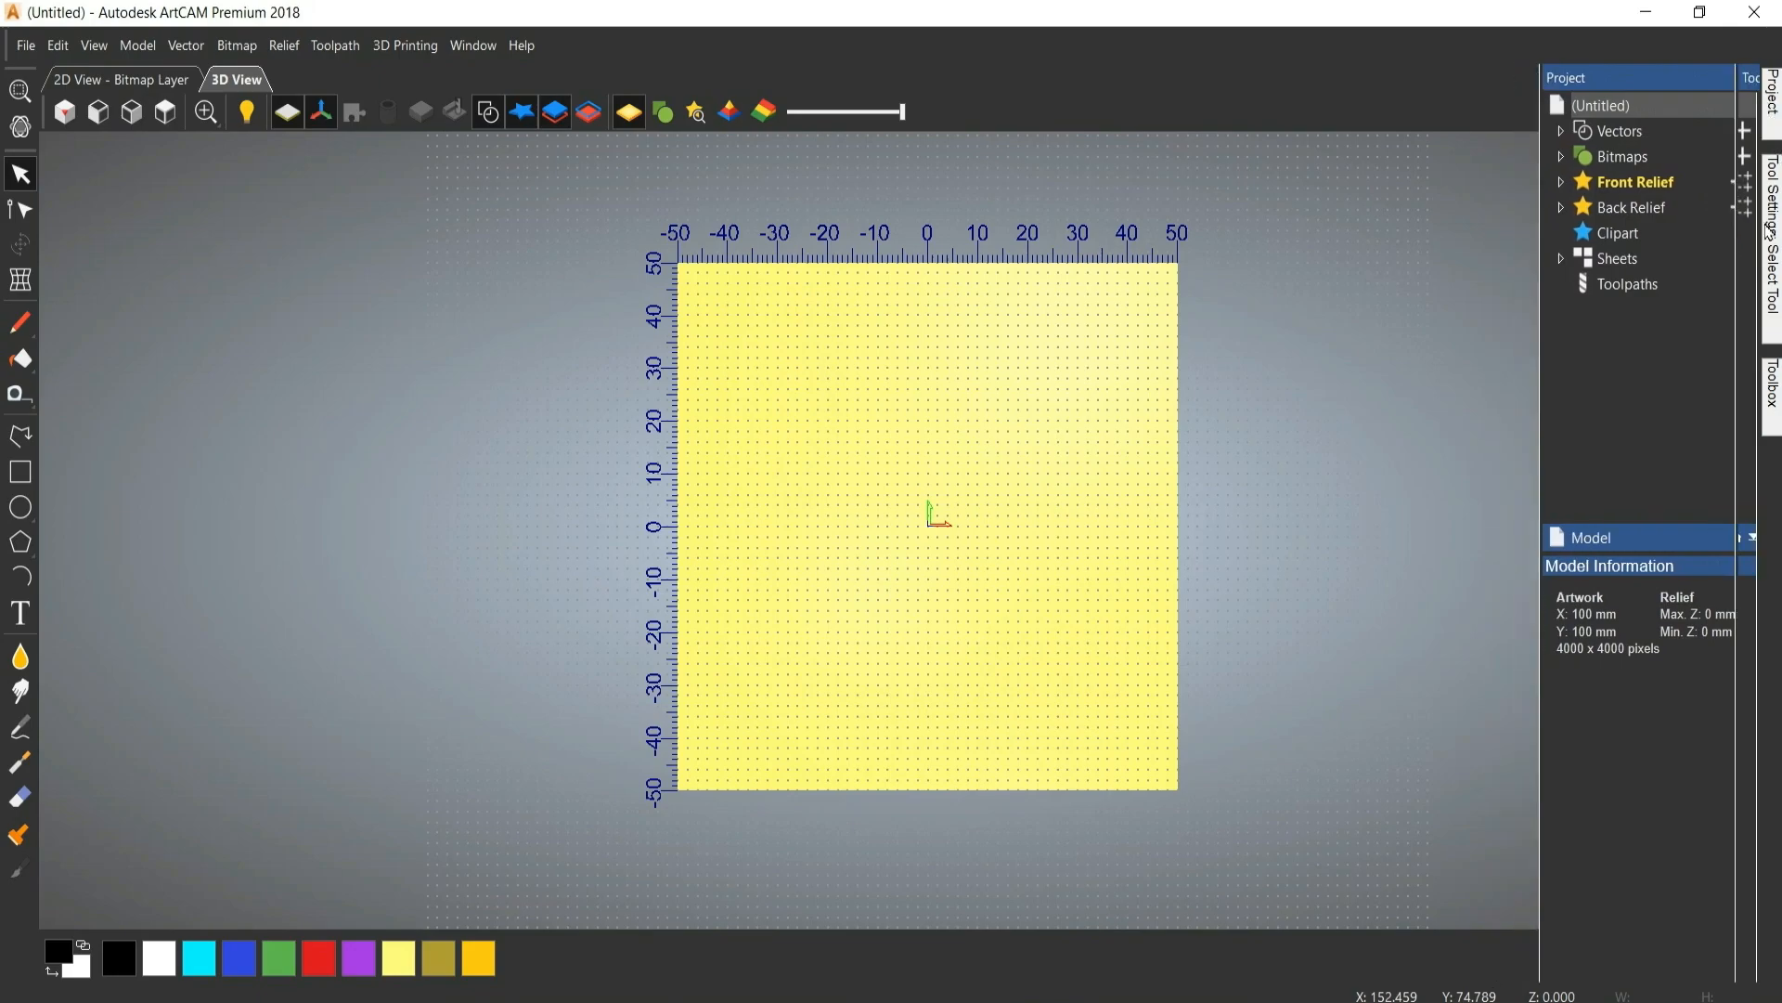
mouse_move(1771, 232)
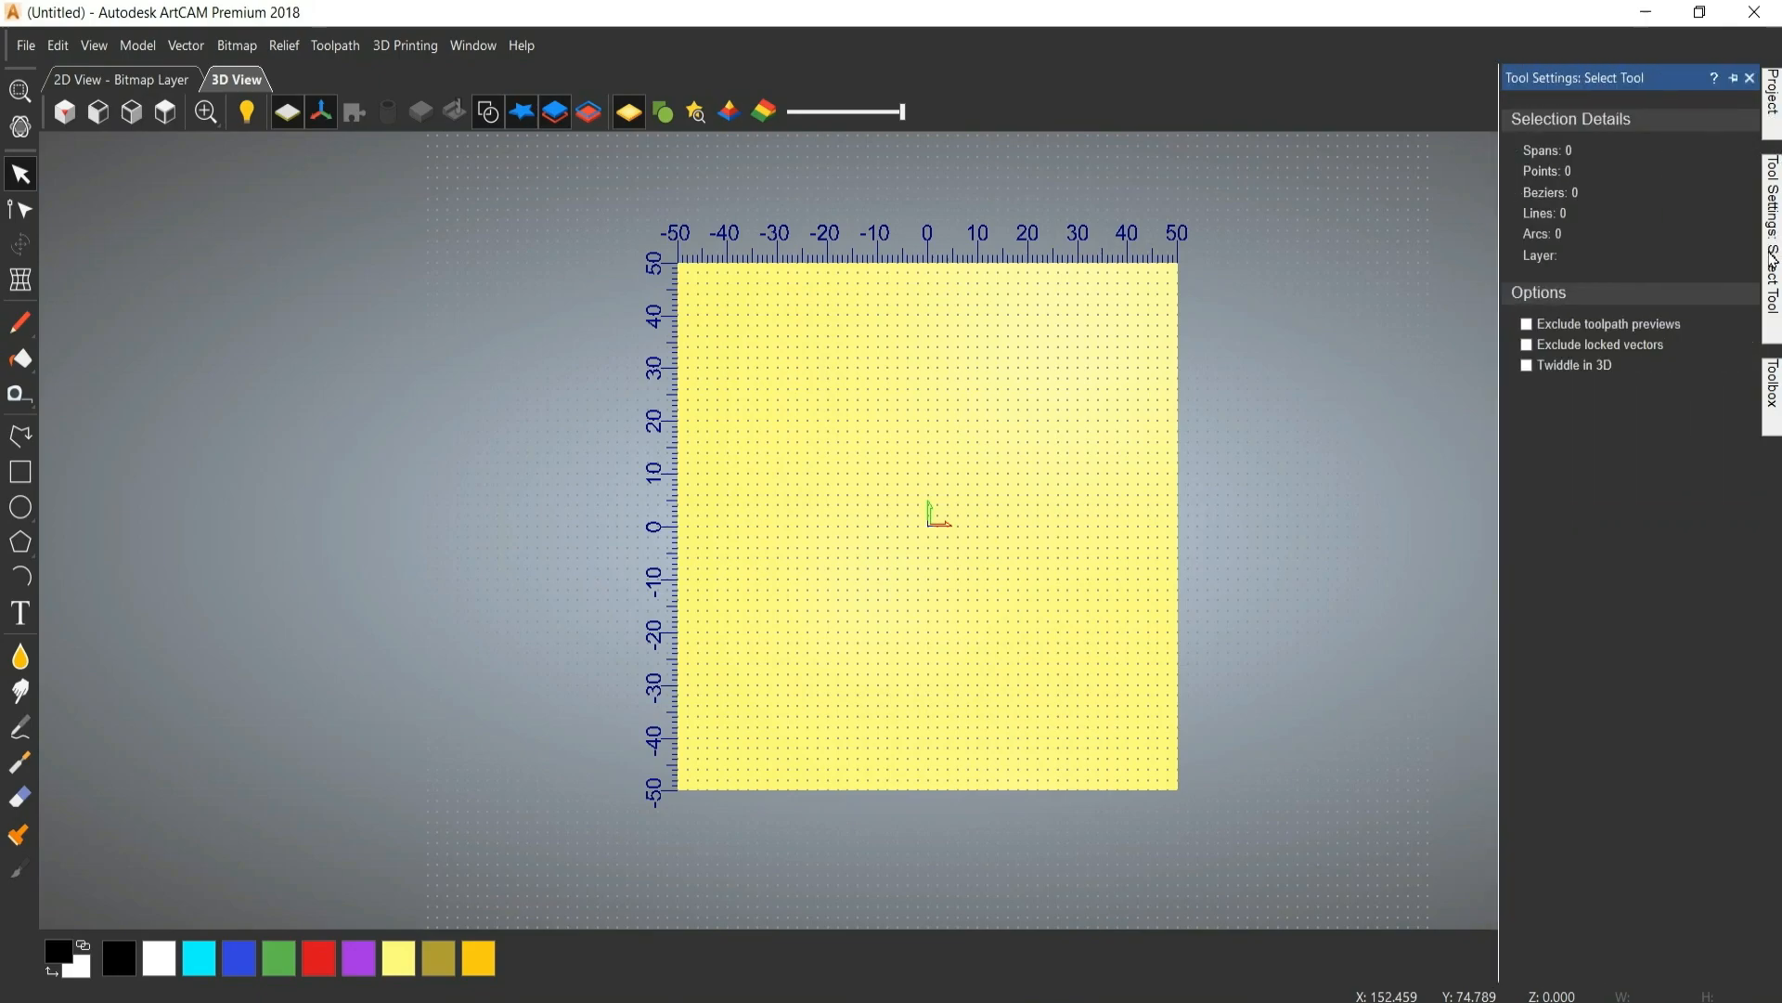
mouse_move(1773, 385)
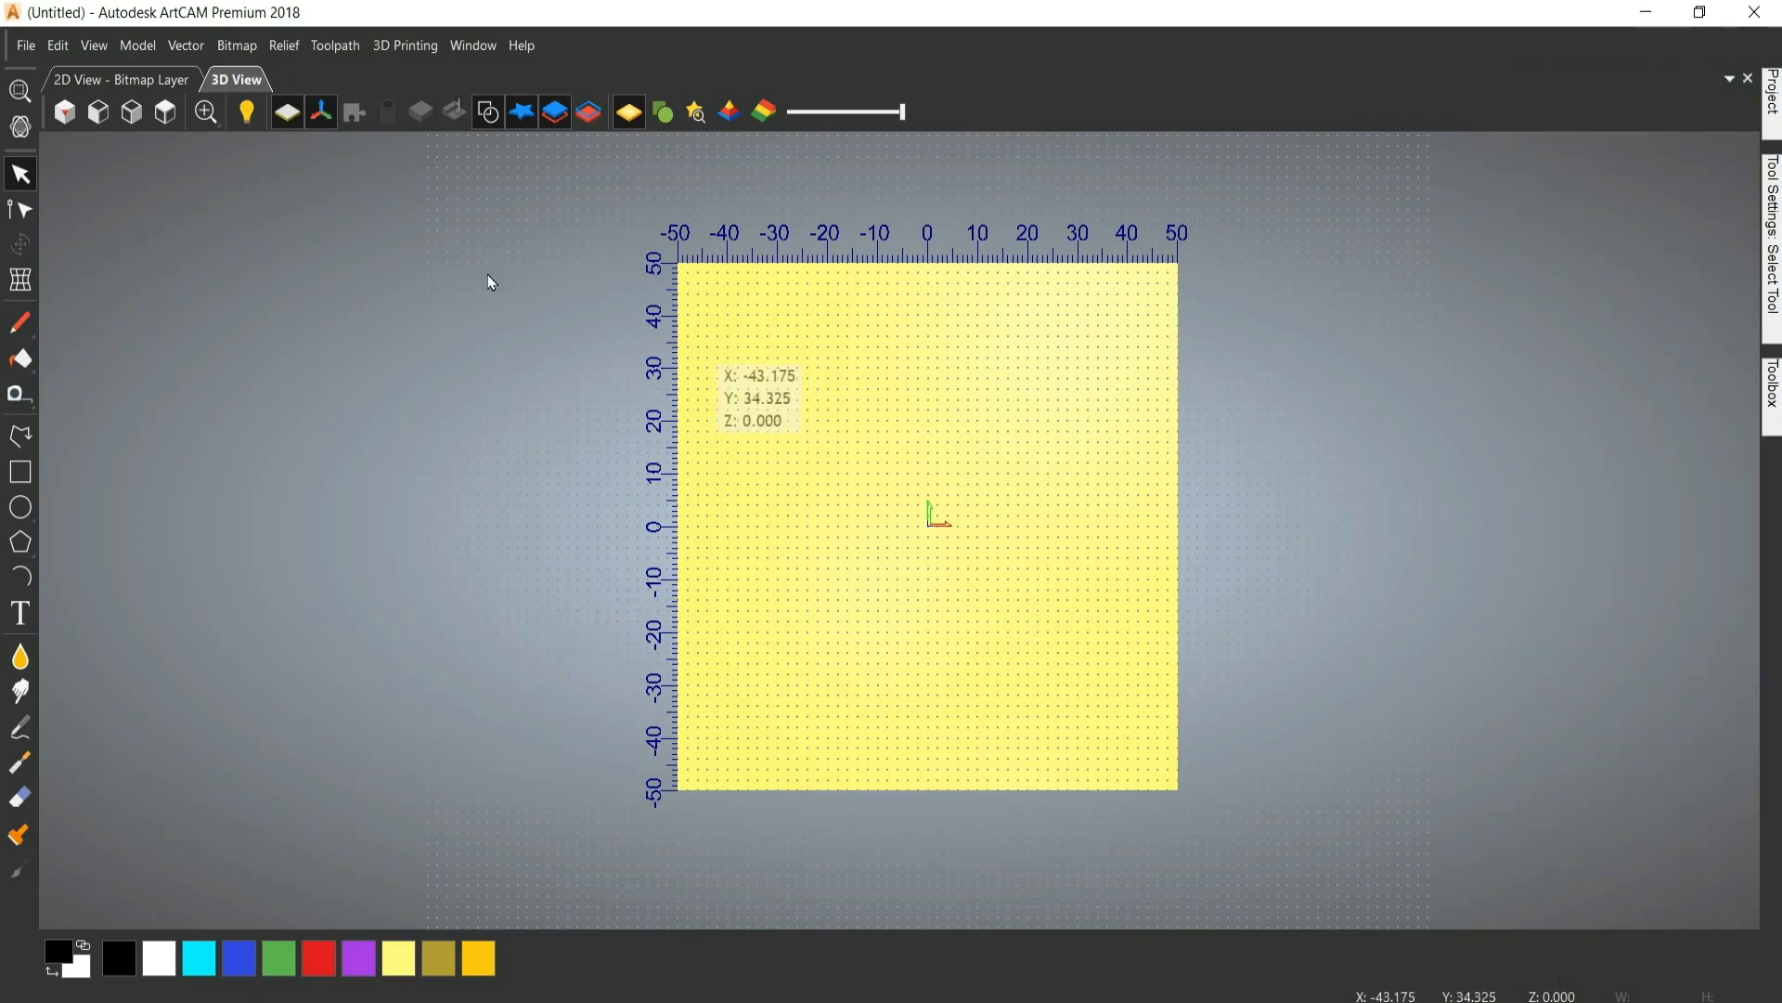
Switch the workspace layout to Classic.
left_click(470, 54)
mouse_move(500, 375)
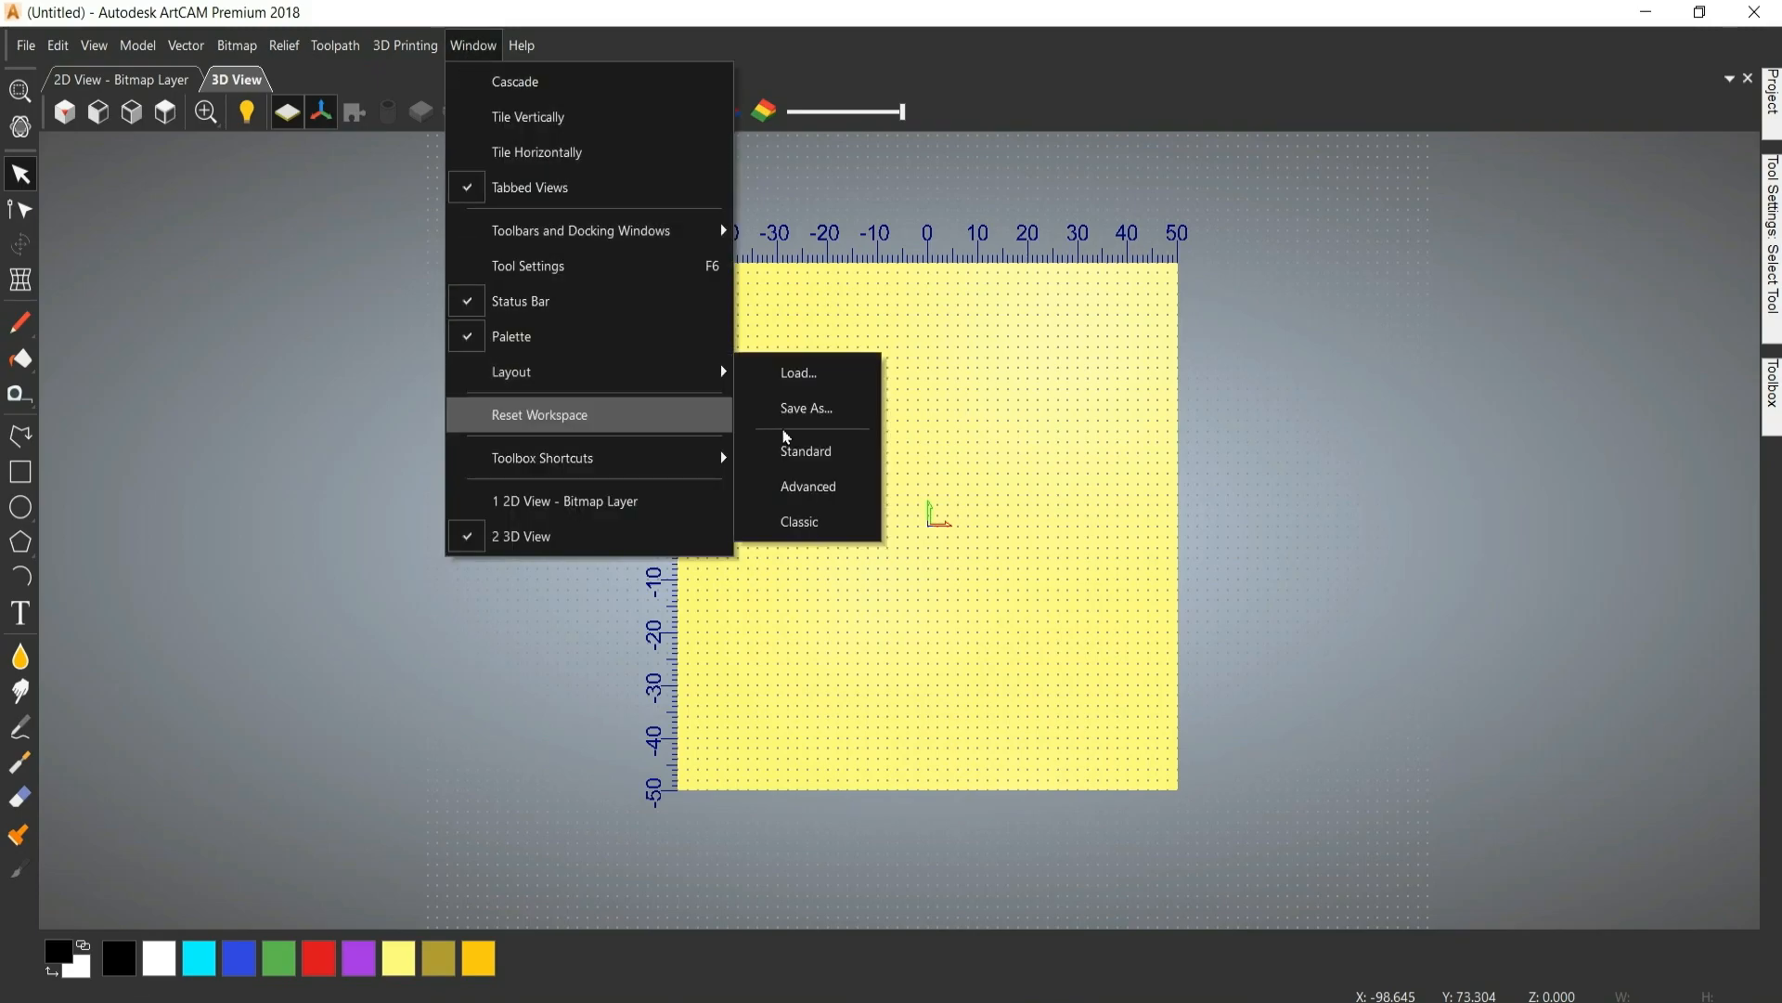
left_click(816, 527)
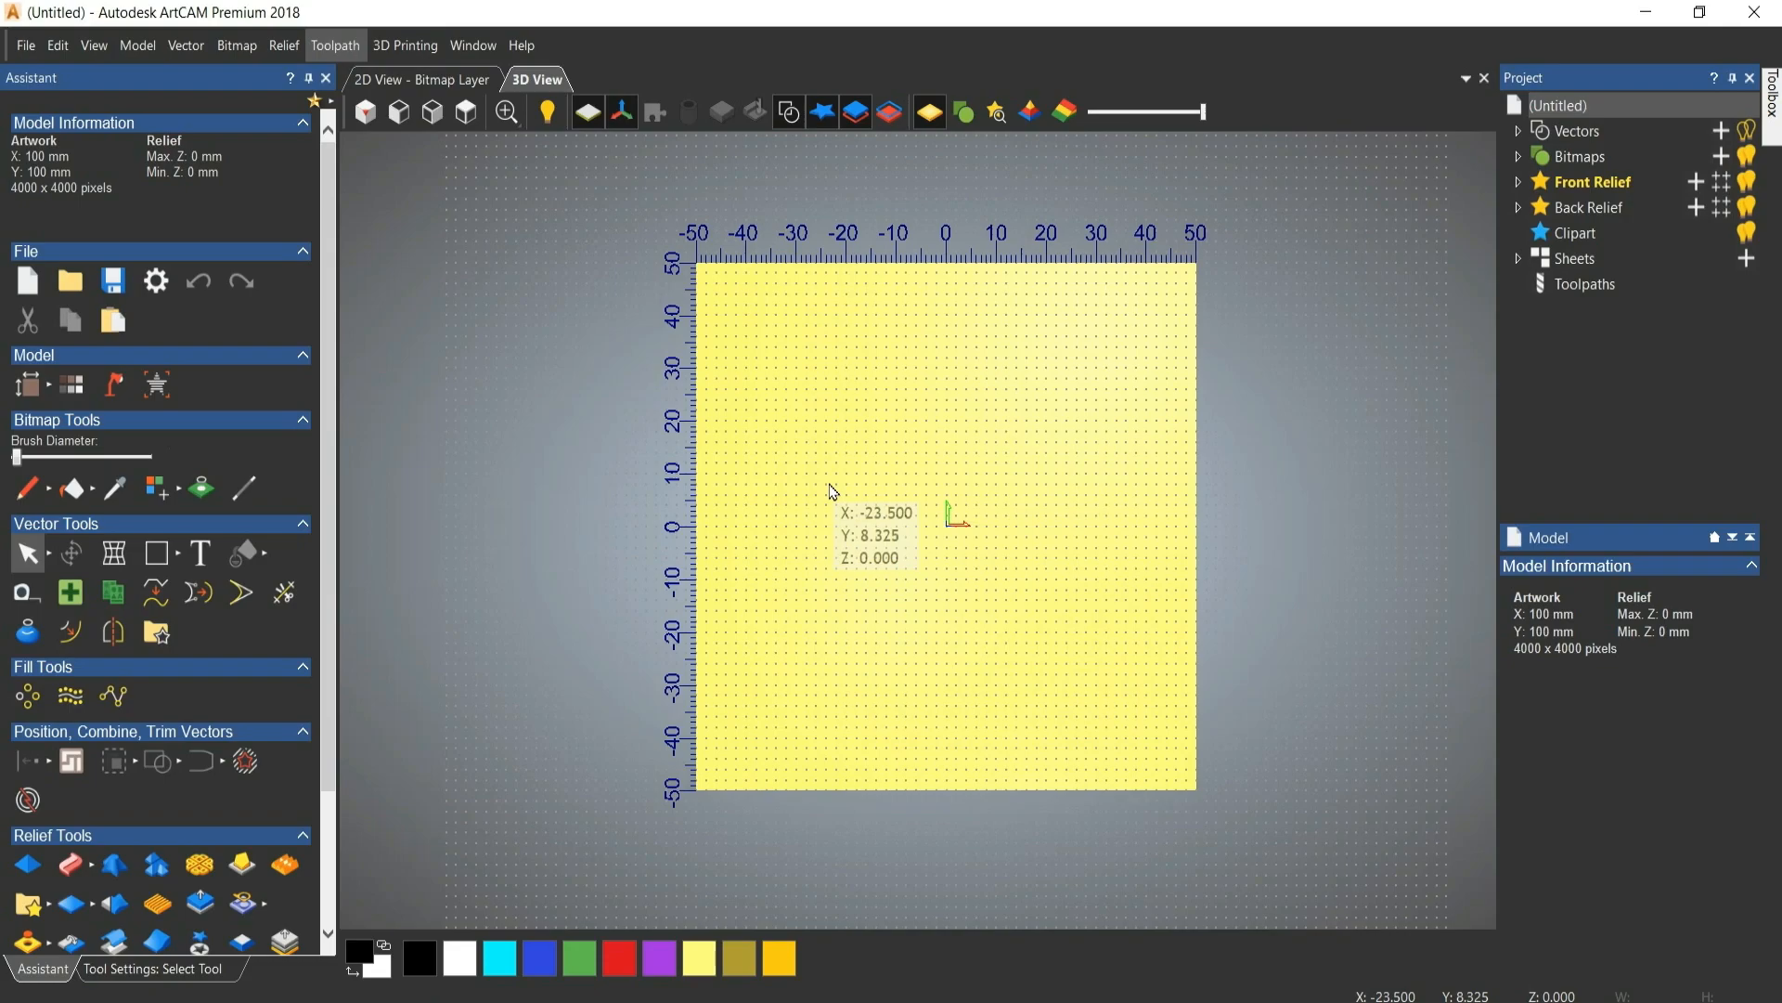
Hide the grid in the 3D view, and show it again.
scroll(970, 531, "up", 3)
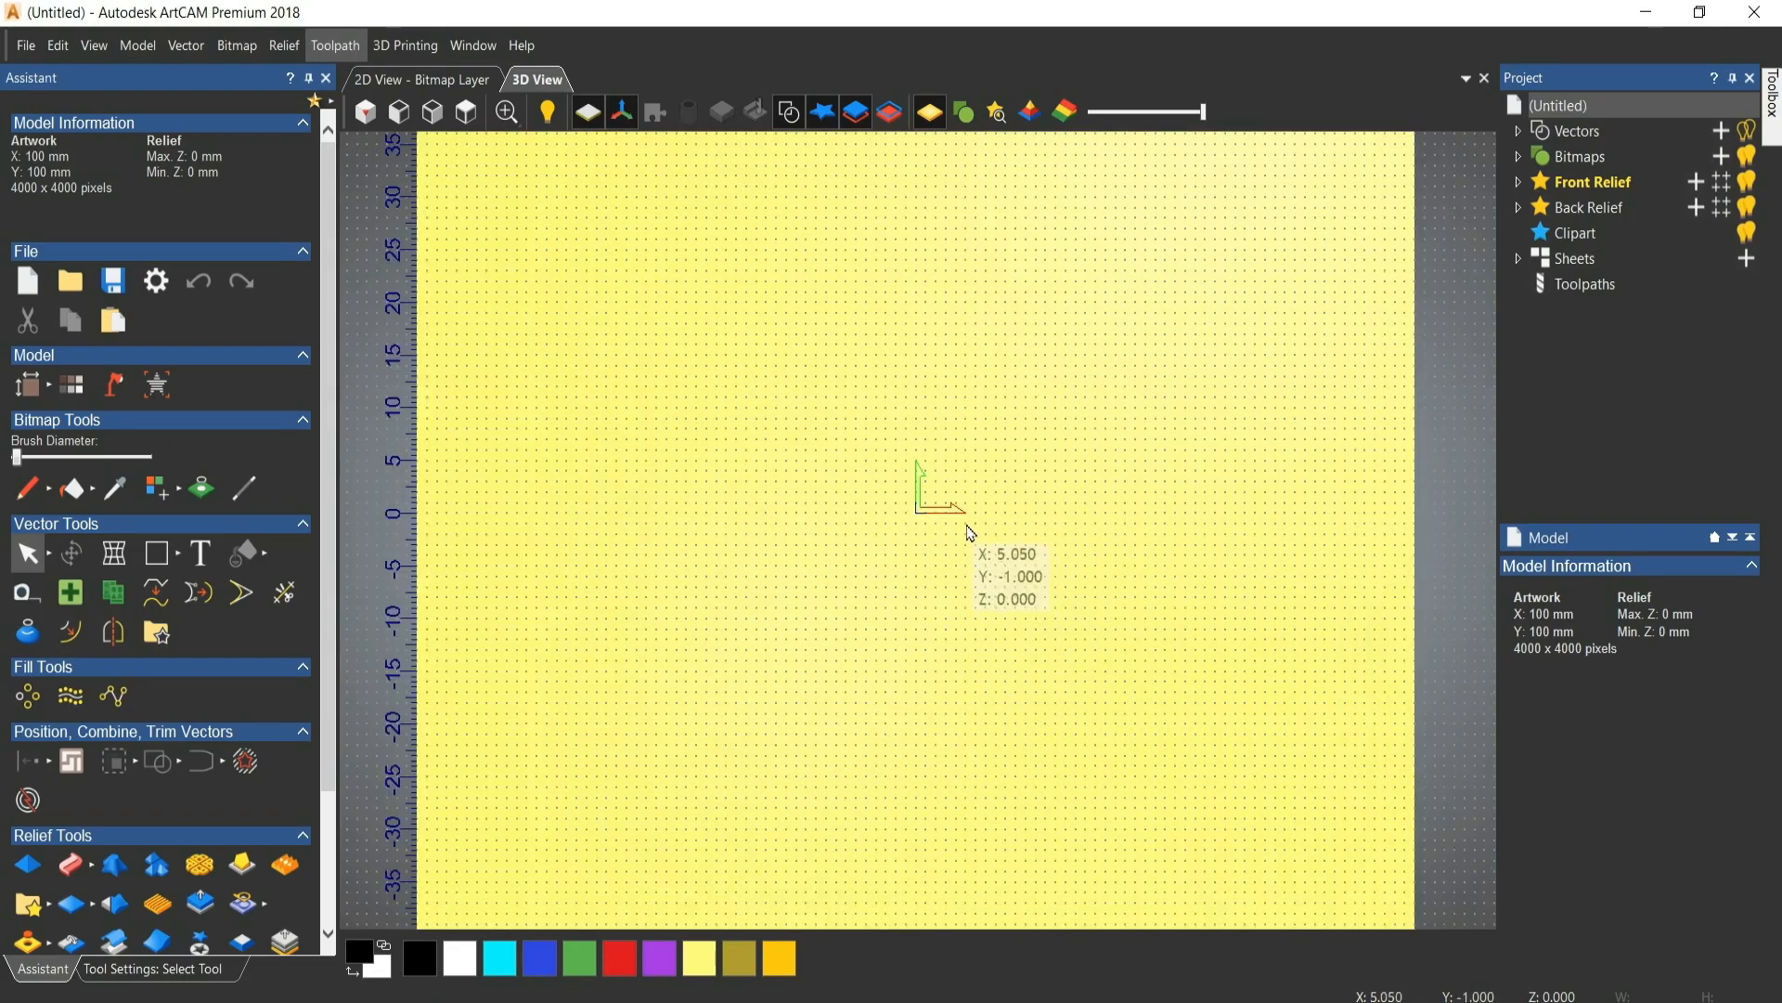
scroll(887, 515, "down", 5)
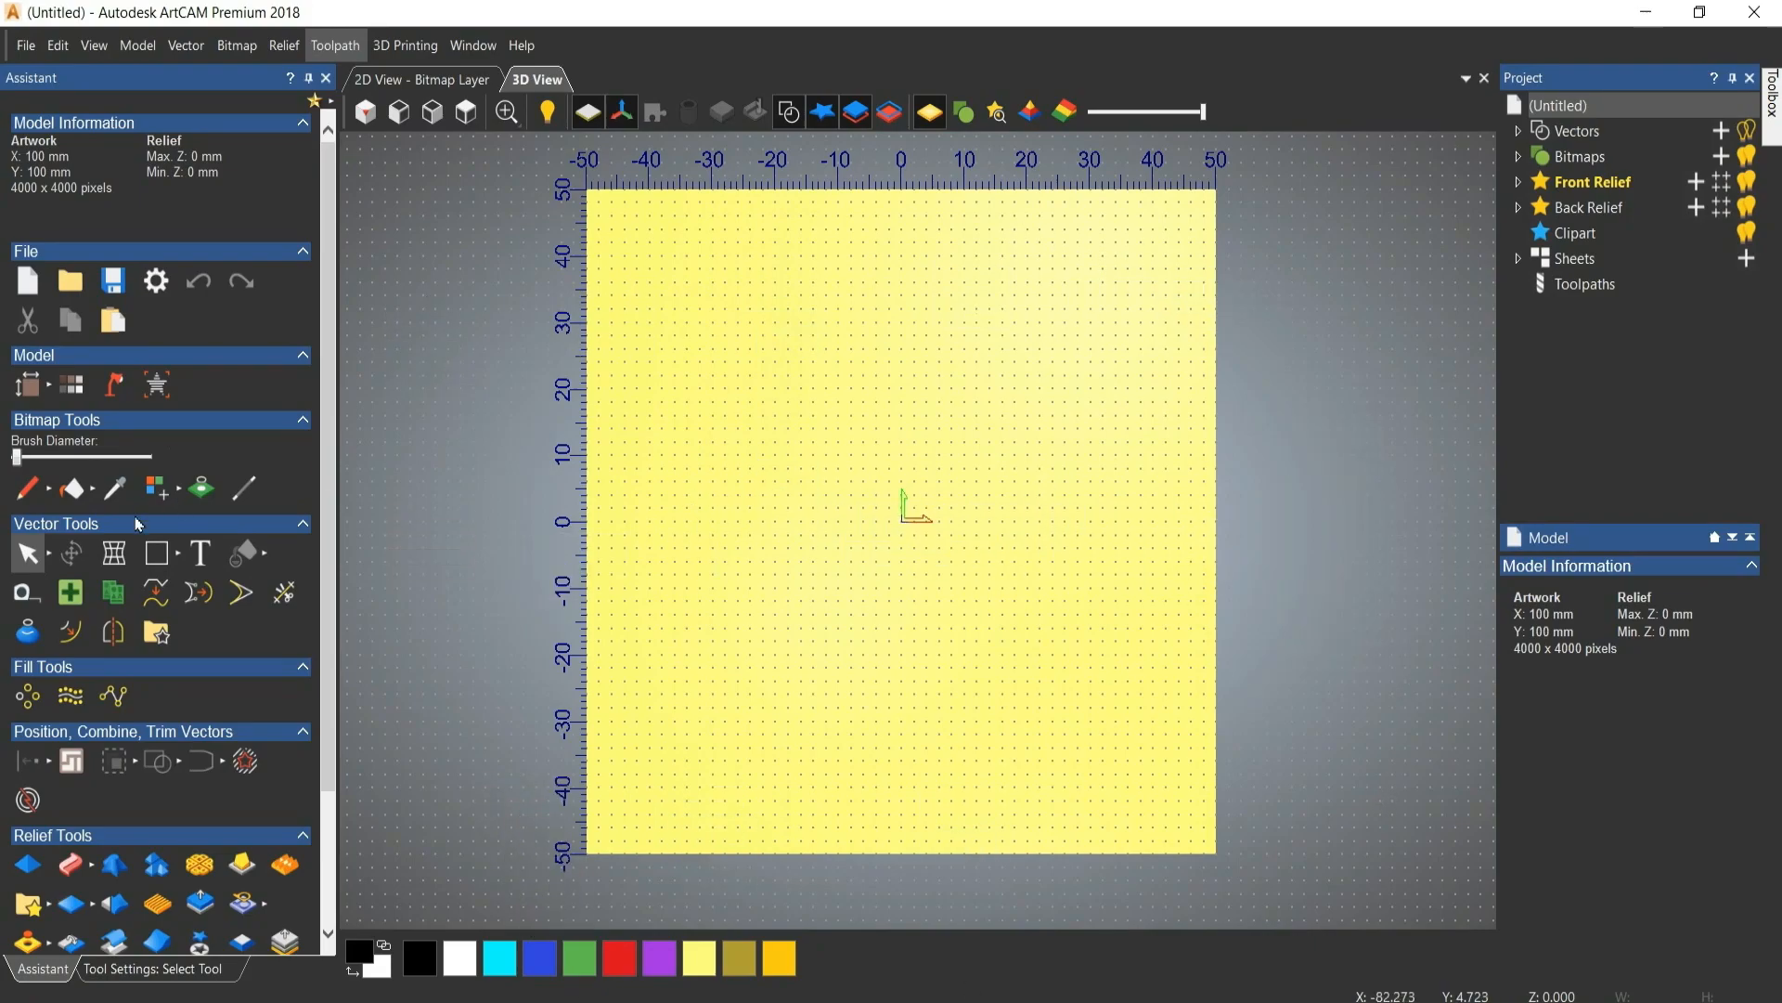
left_click(94, 45)
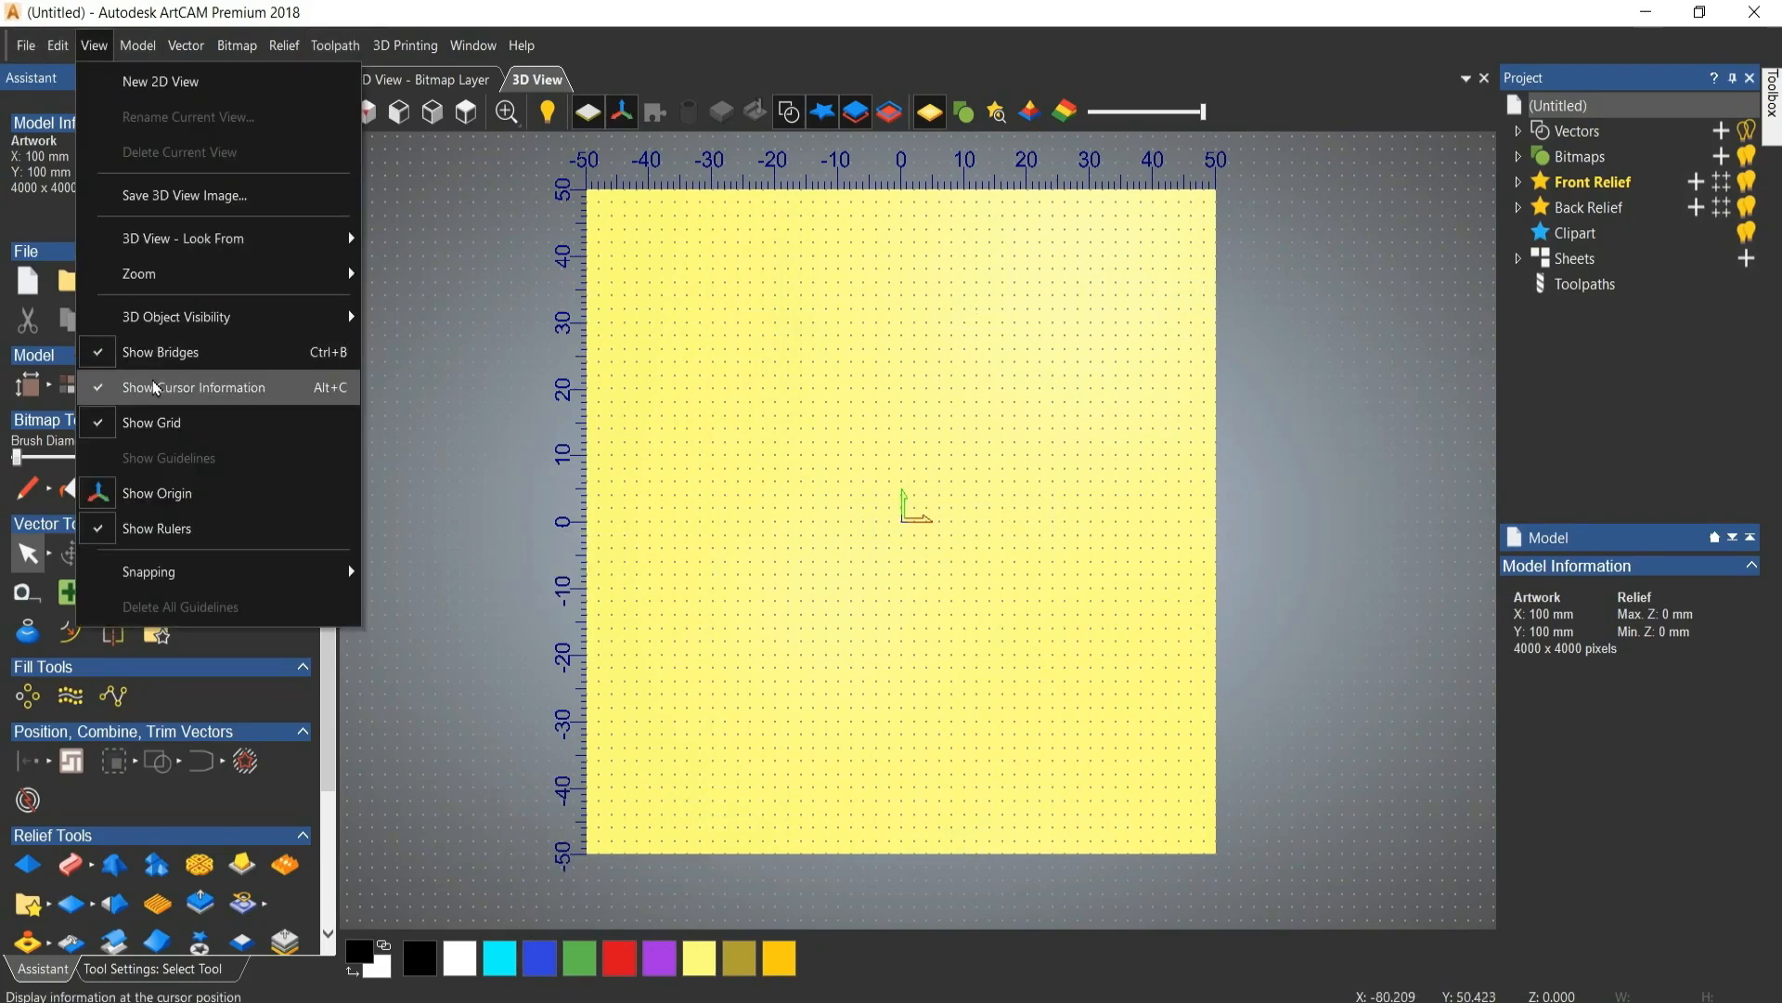
left_click(154, 425)
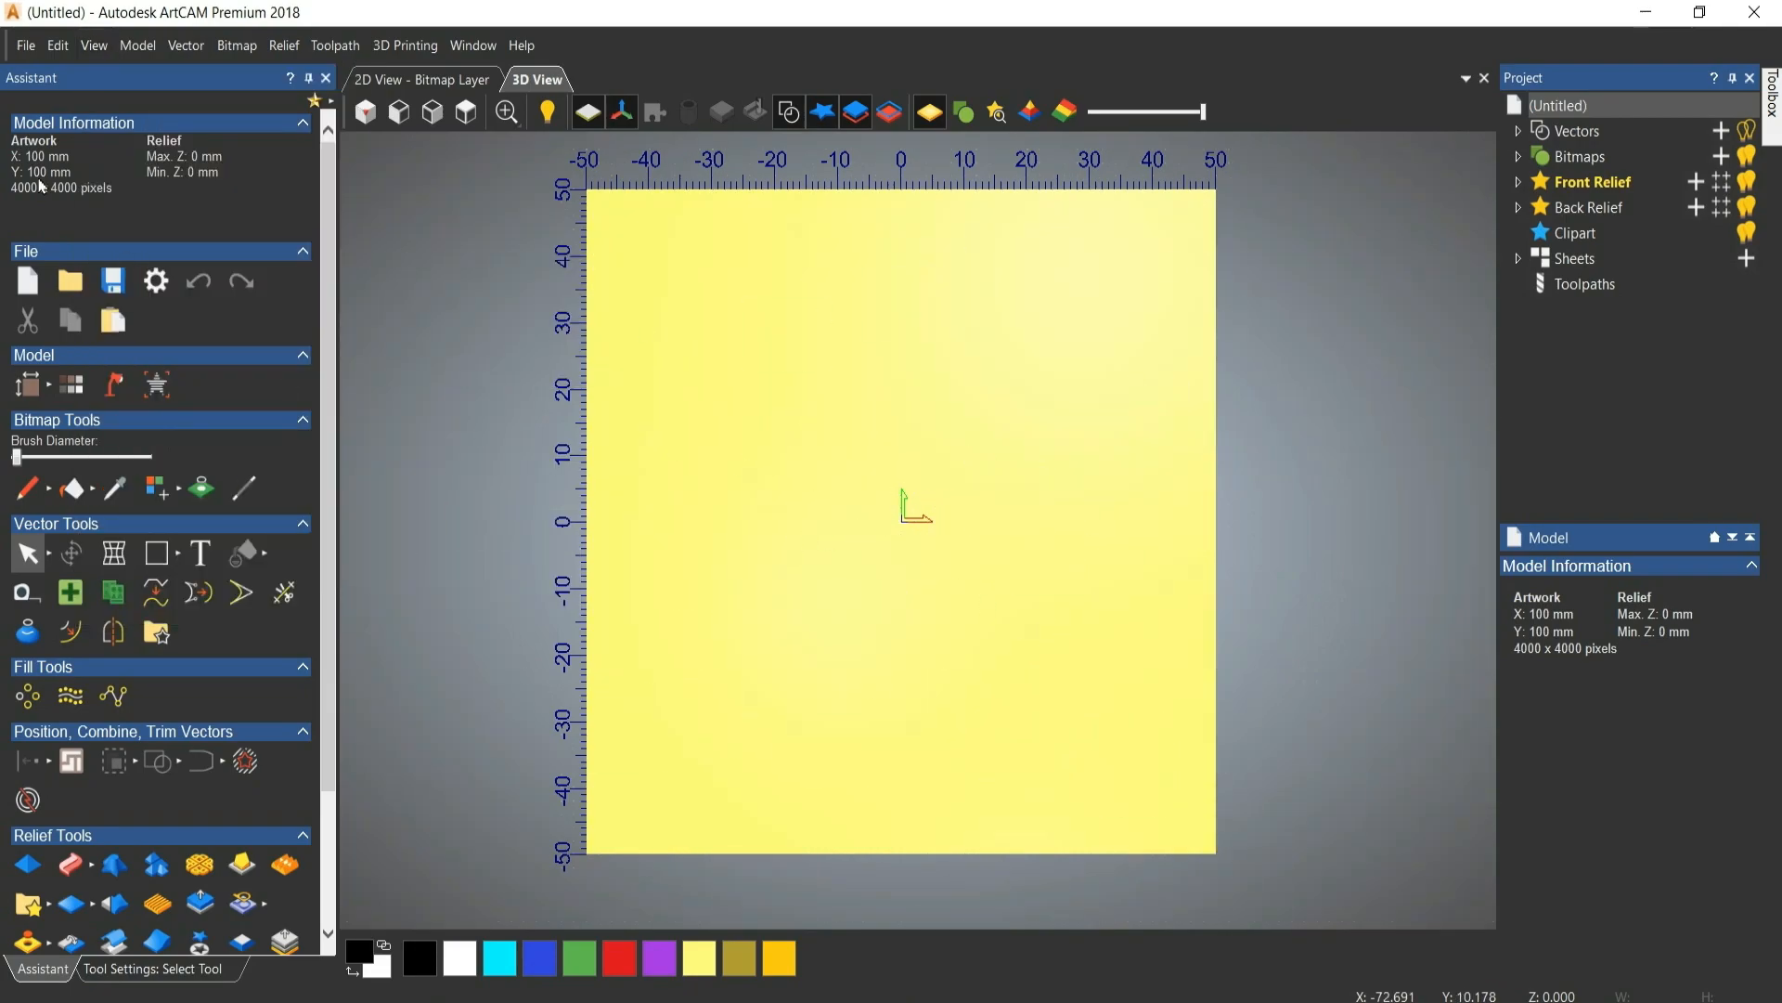
left_click(94, 44)
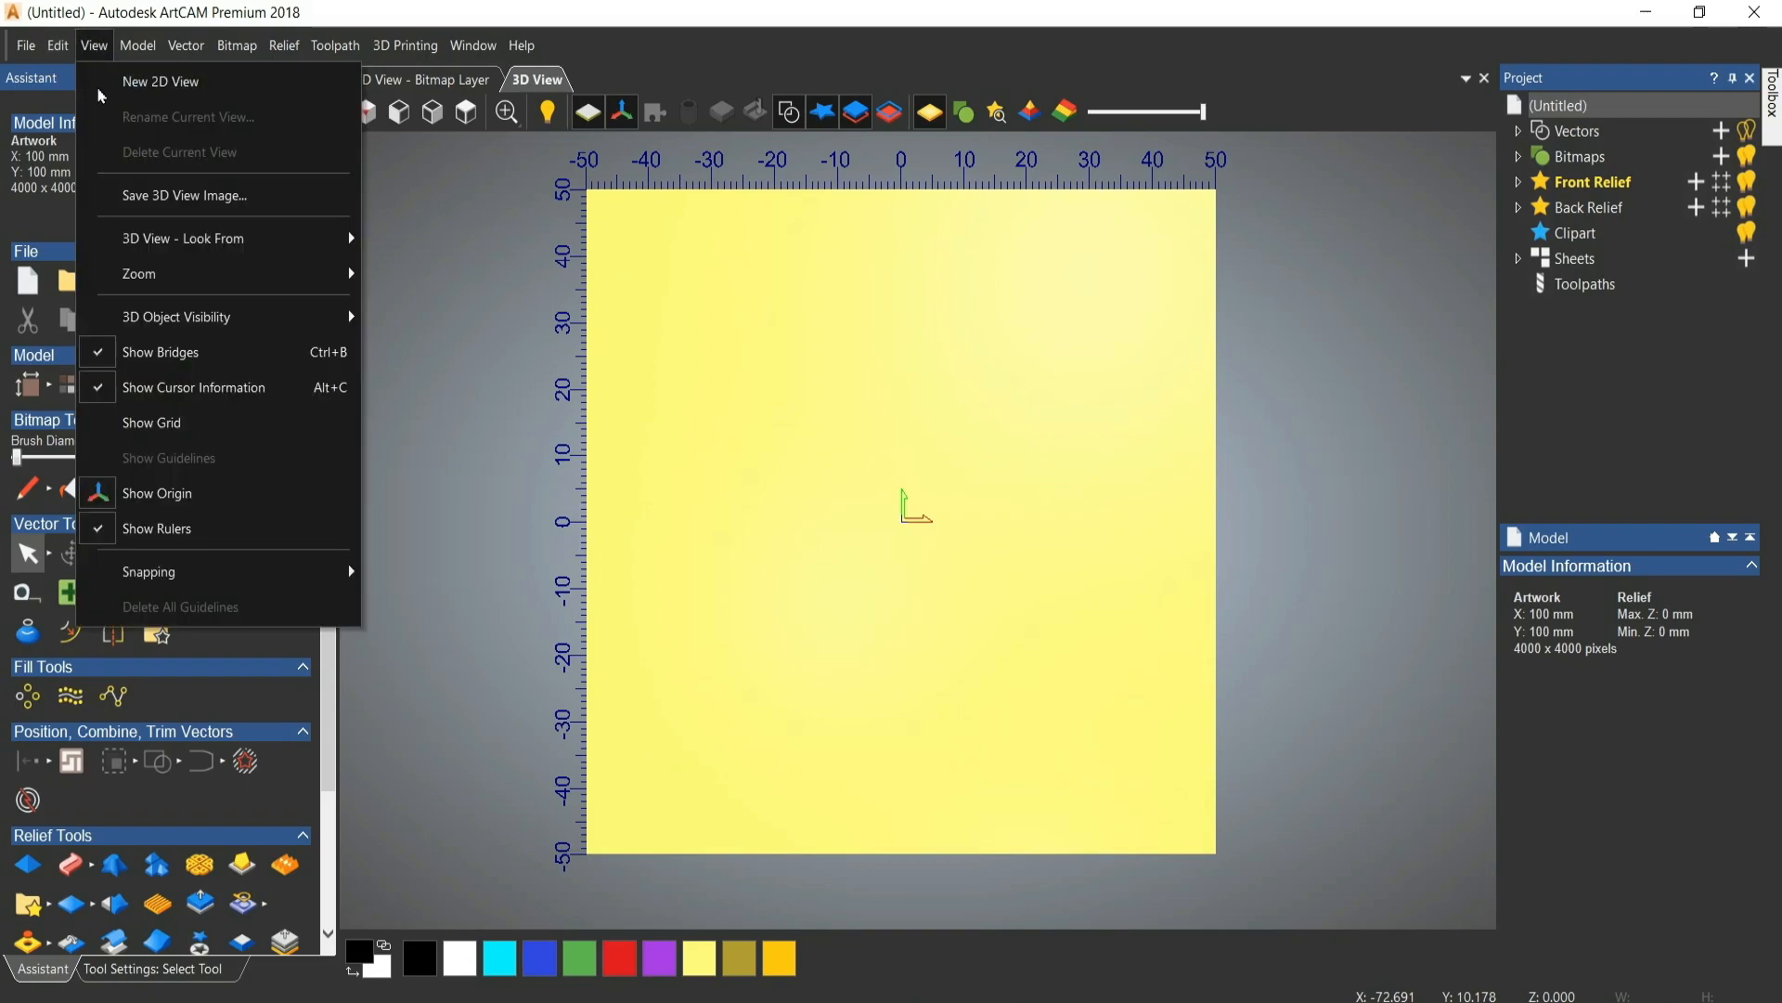
left_click(154, 419)
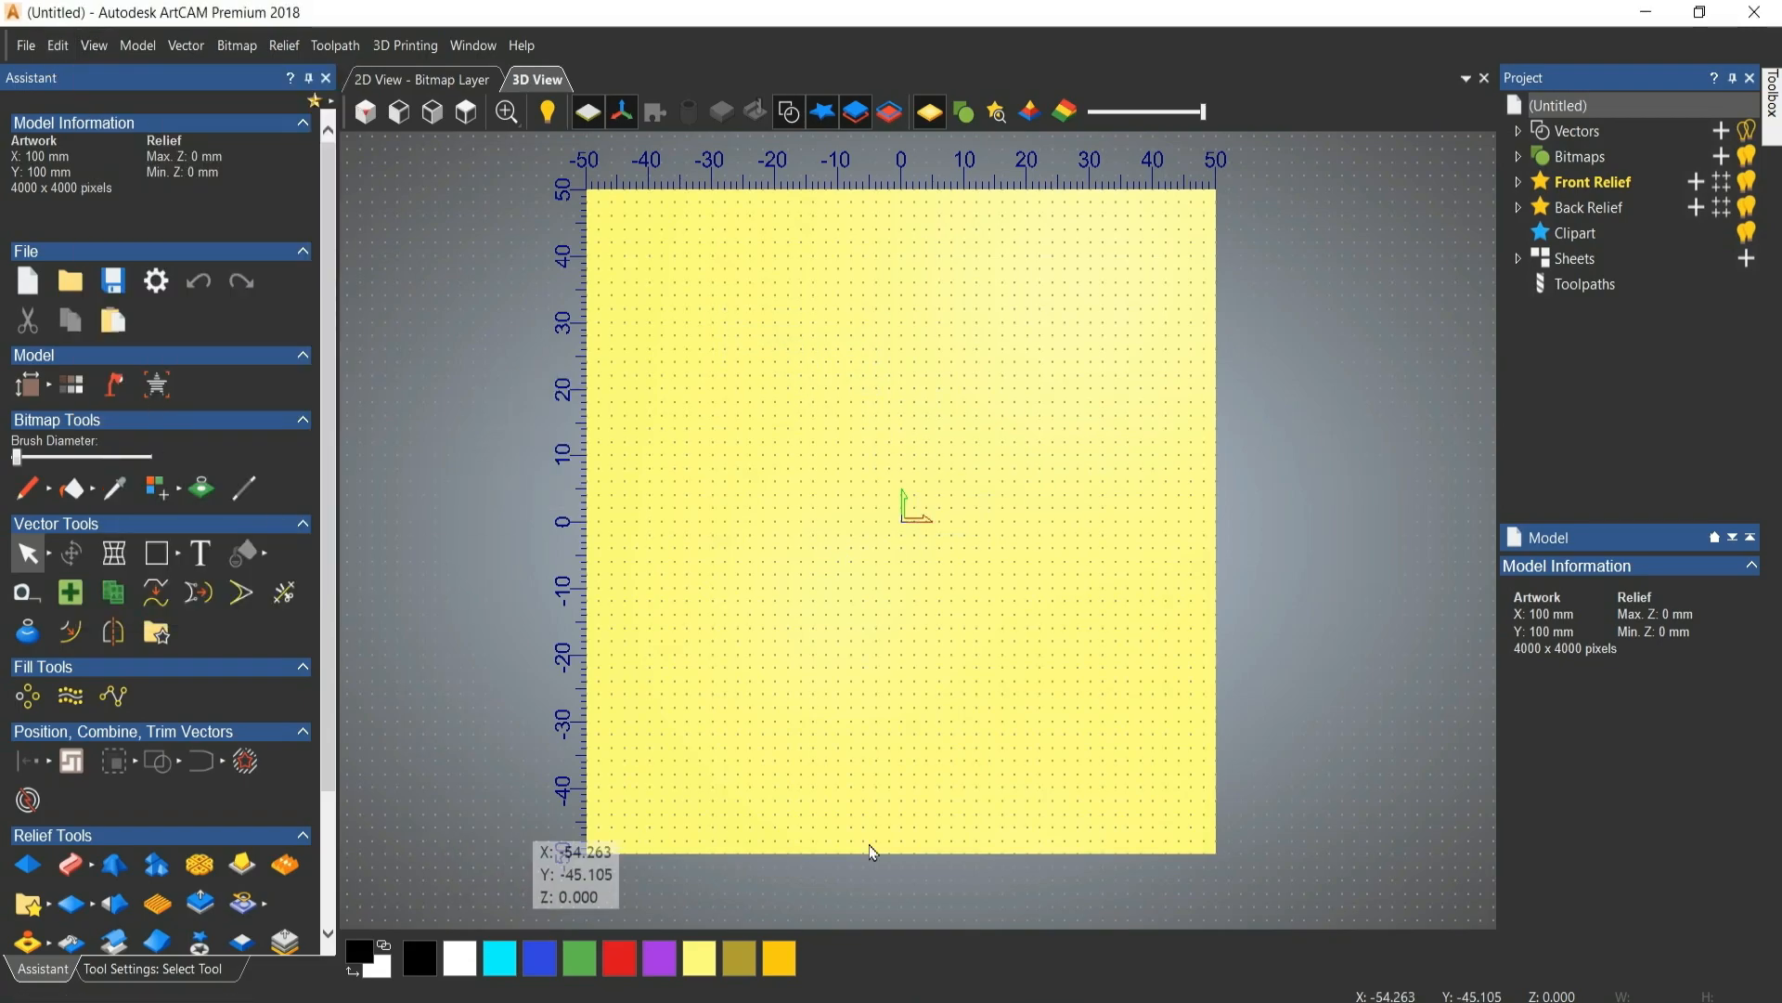
Hide the origin marker in the 3D view, and show it again.
scroll(914, 484, "up", 2)
scroll(914, 484, "up", 3)
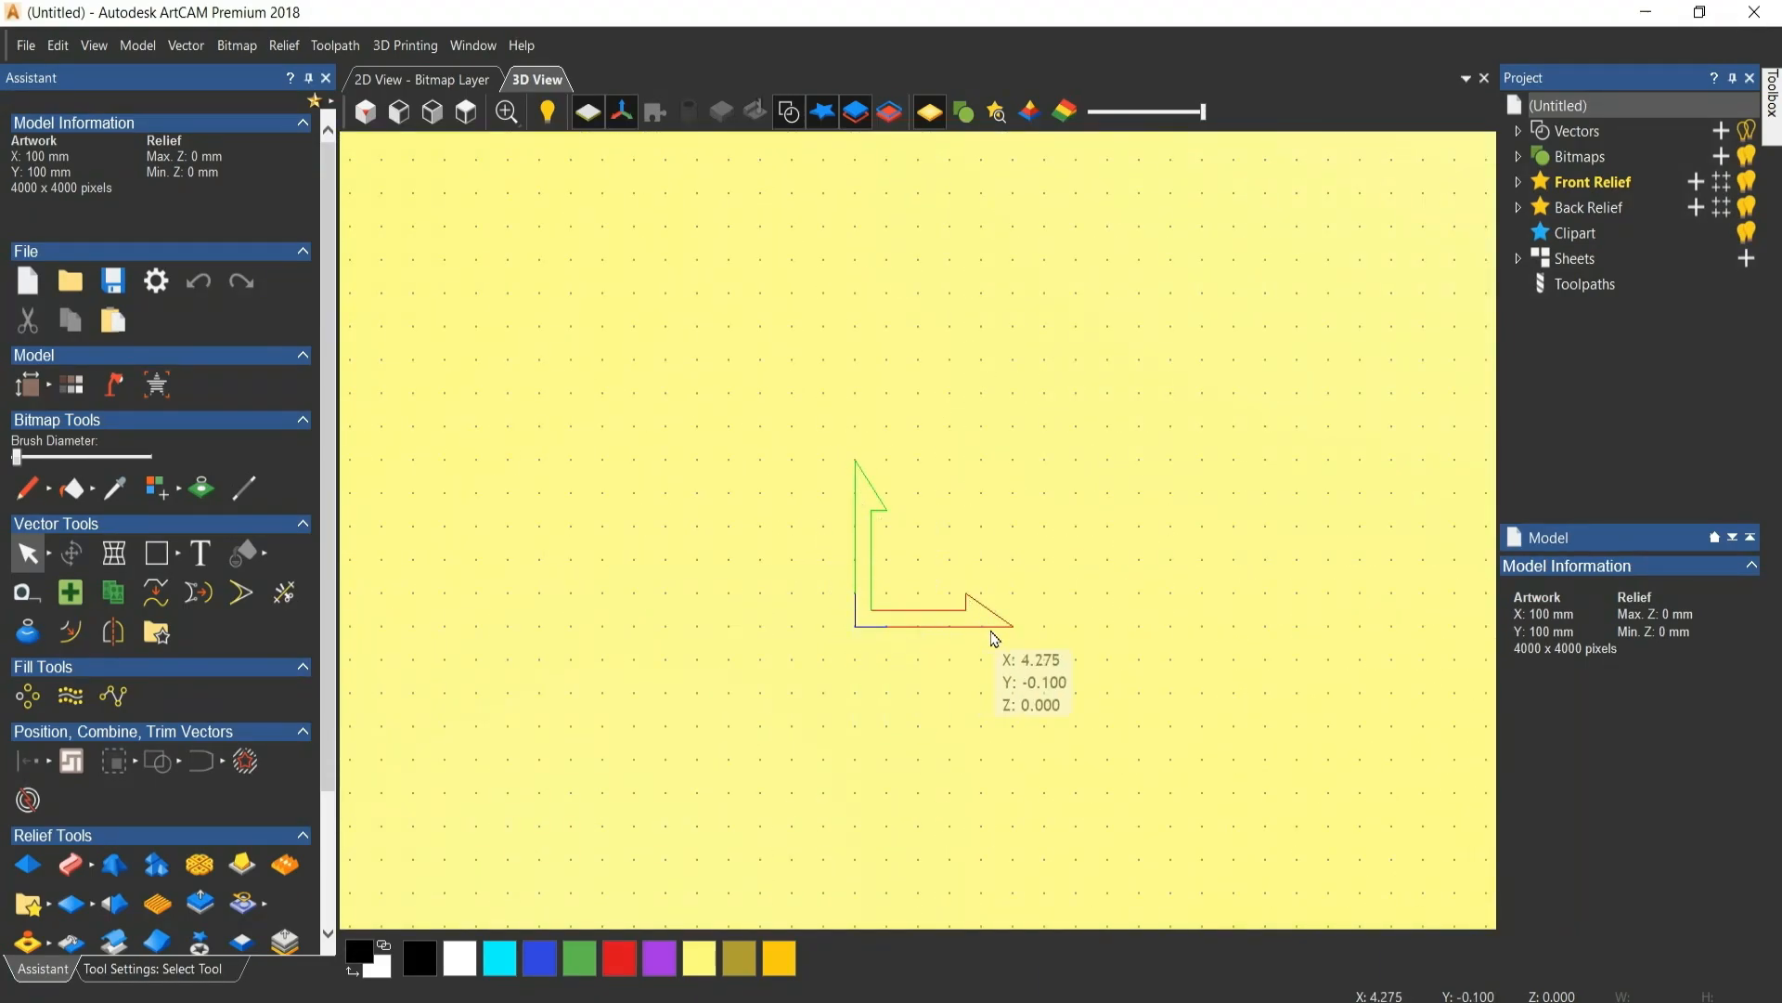
left_click(94, 45)
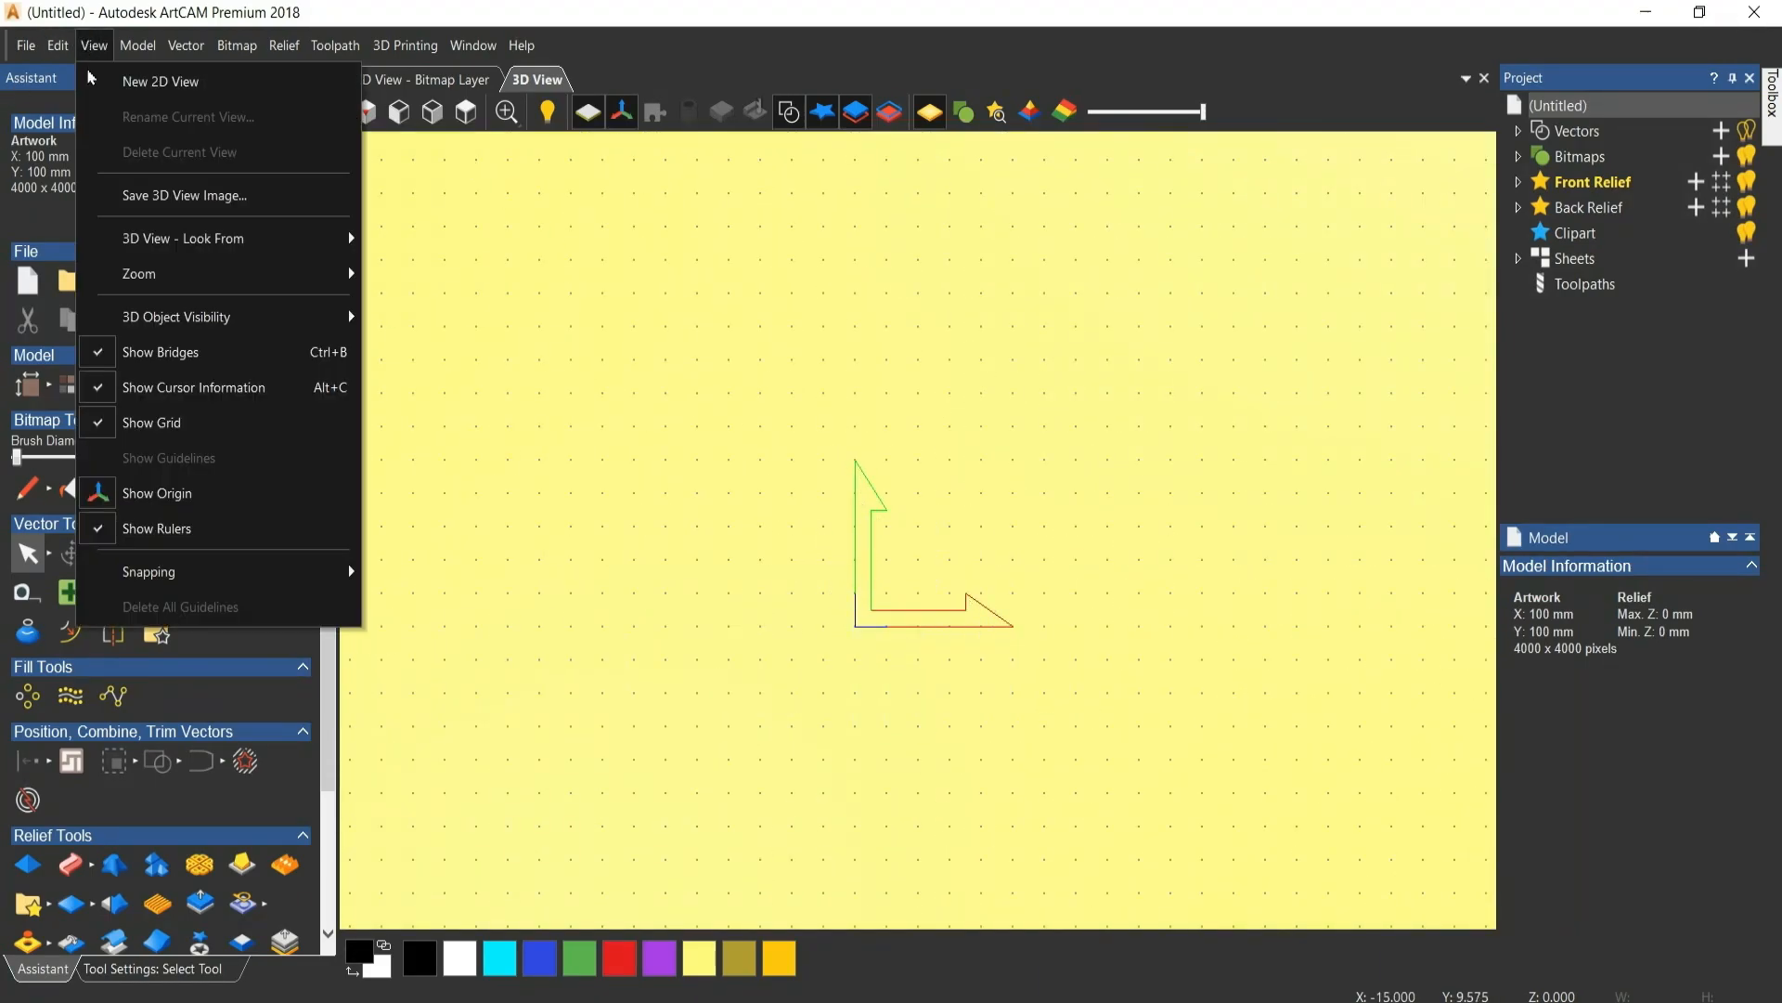
left_click(176, 498)
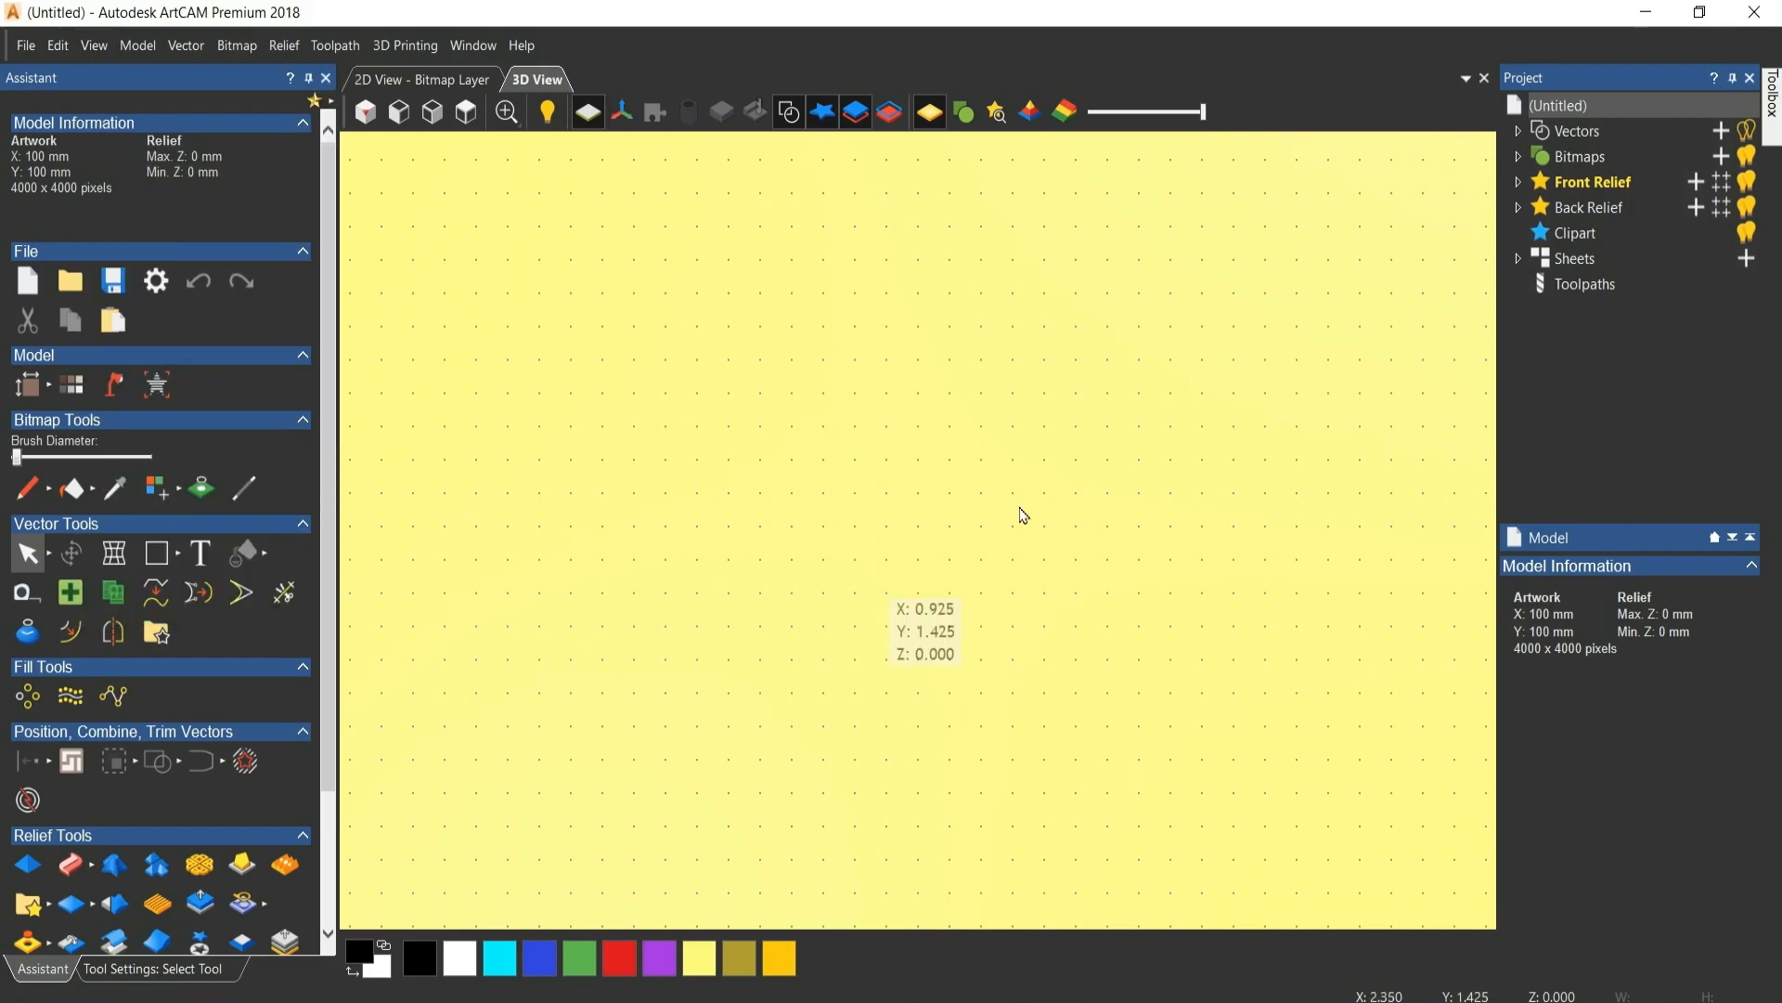
left_click(94, 44)
left_click(93, 493)
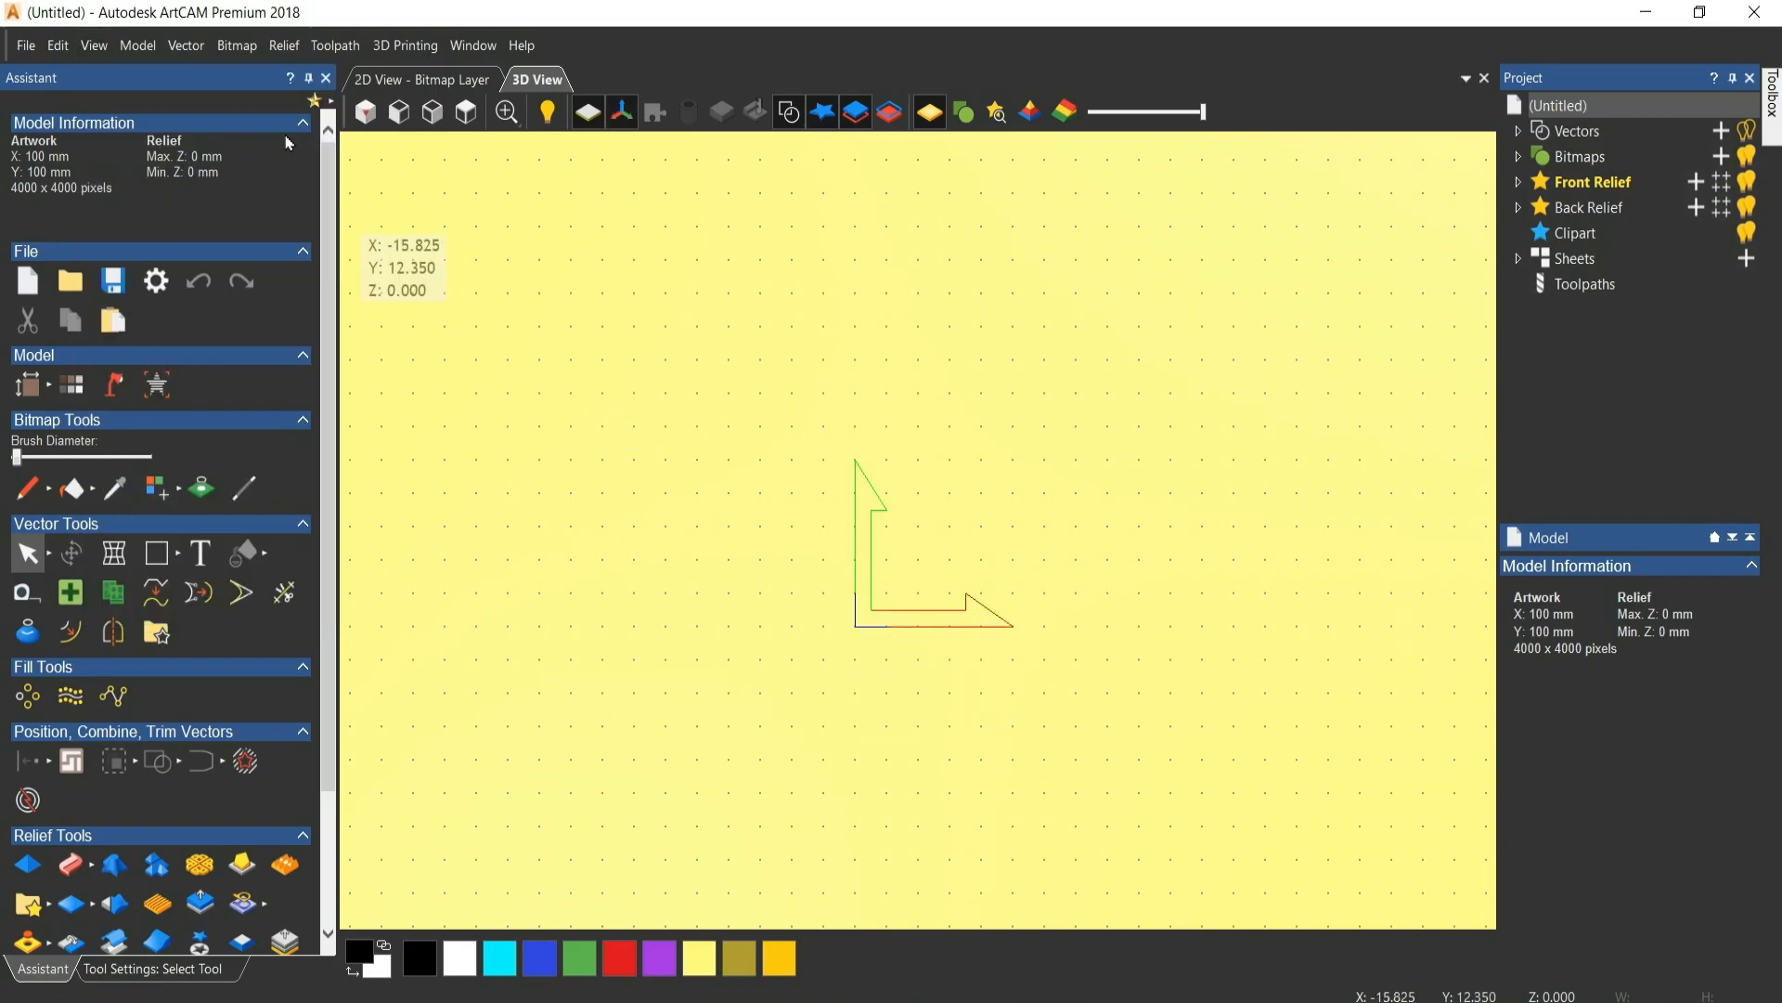
Hide and restore the rulers around the model in the 3D view, and look at the rulers in the 2D view.
left_click(94, 45)
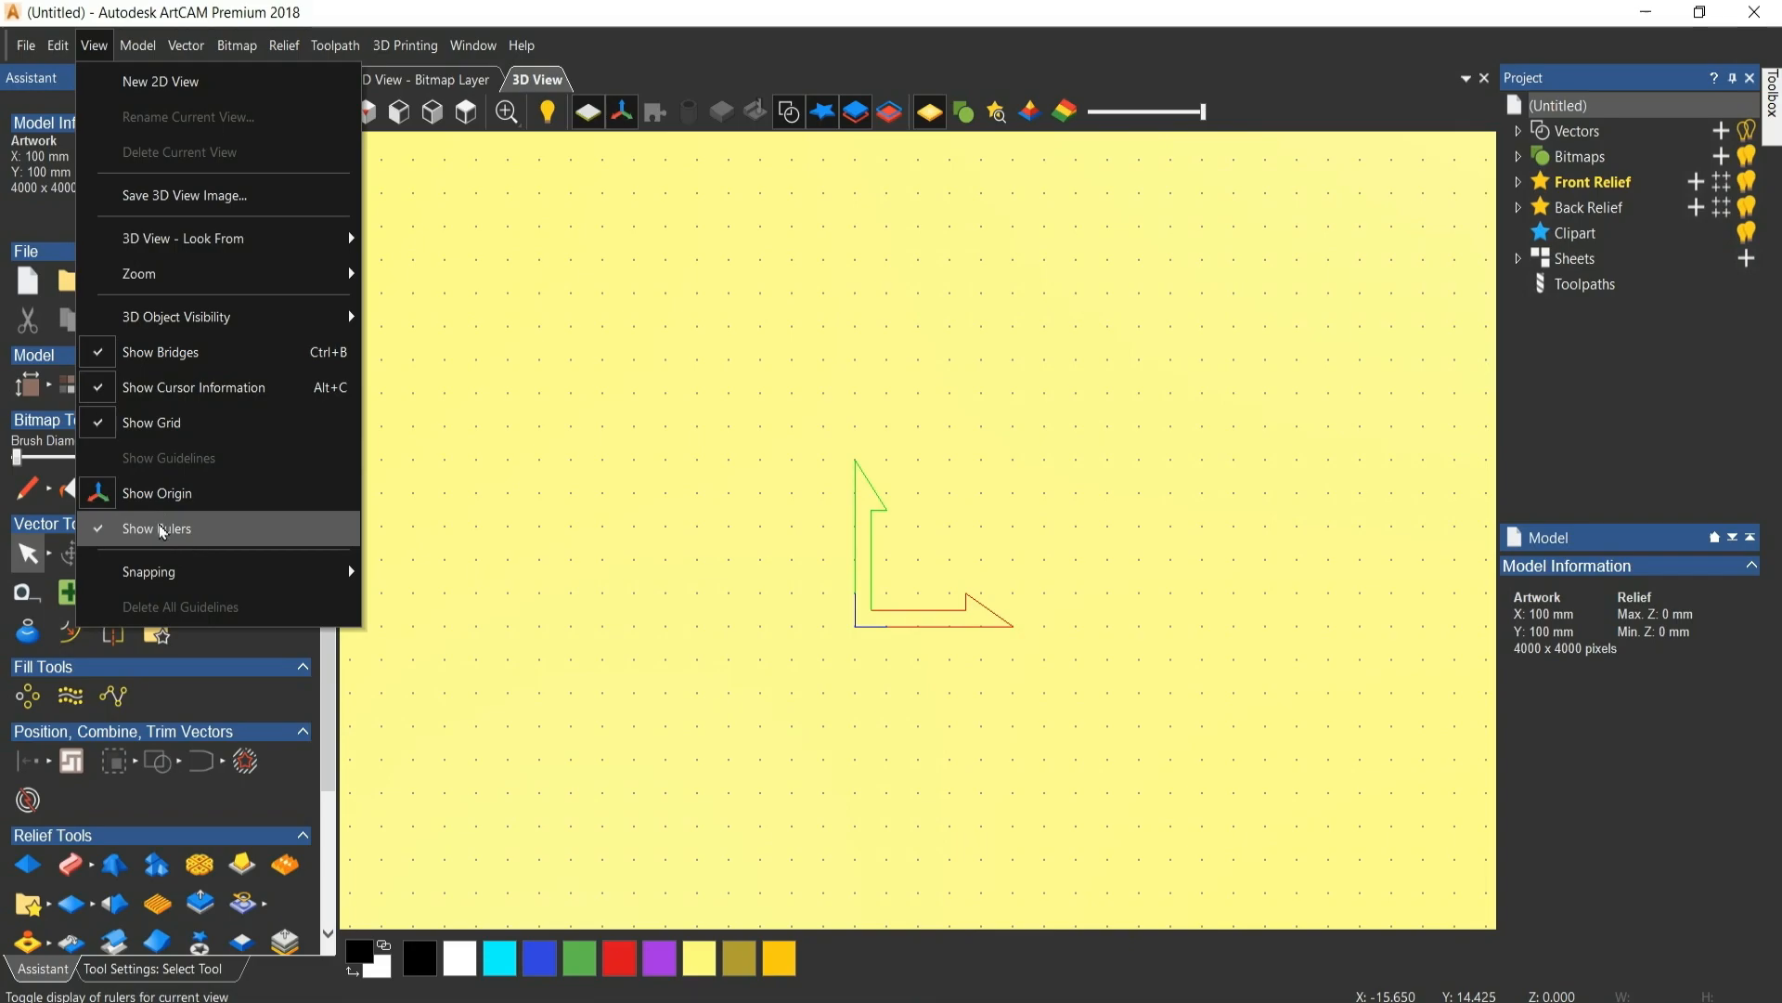
left_click(851, 585)
scroll(962, 541, "down", 4)
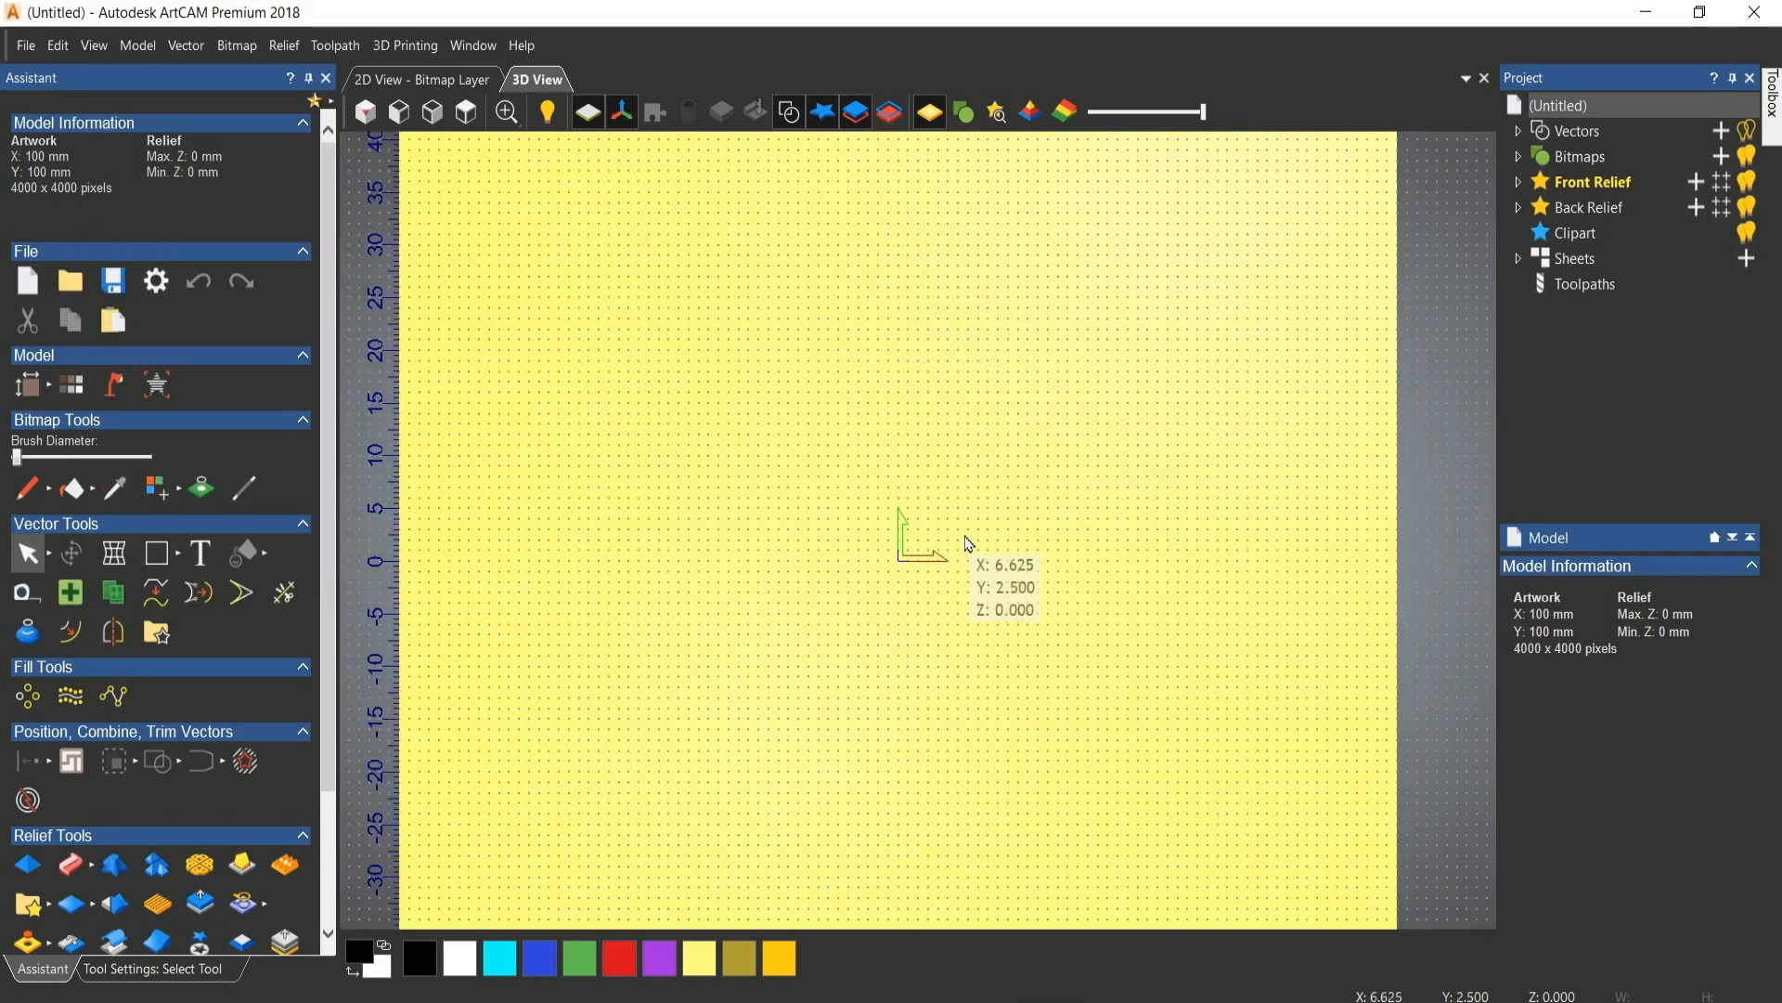
scroll(617, 788, "up", 2)
scroll(1035, 459, "down", 2)
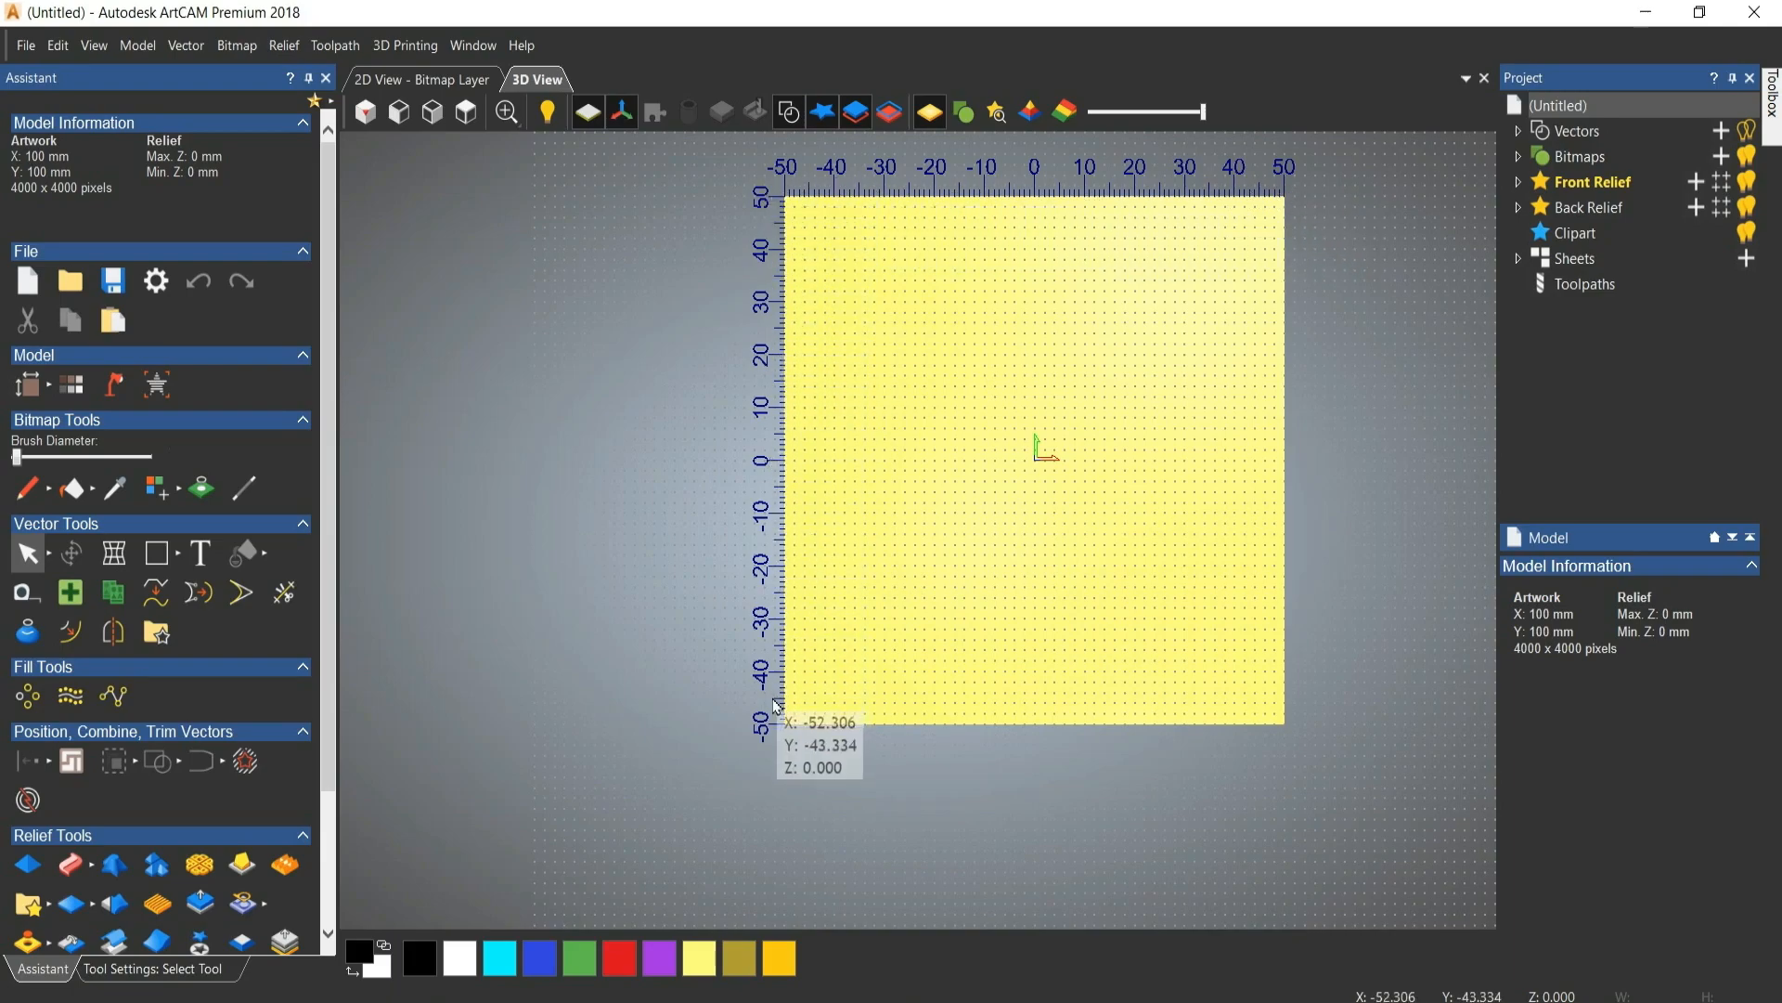
left_click(94, 45)
left_click(127, 531)
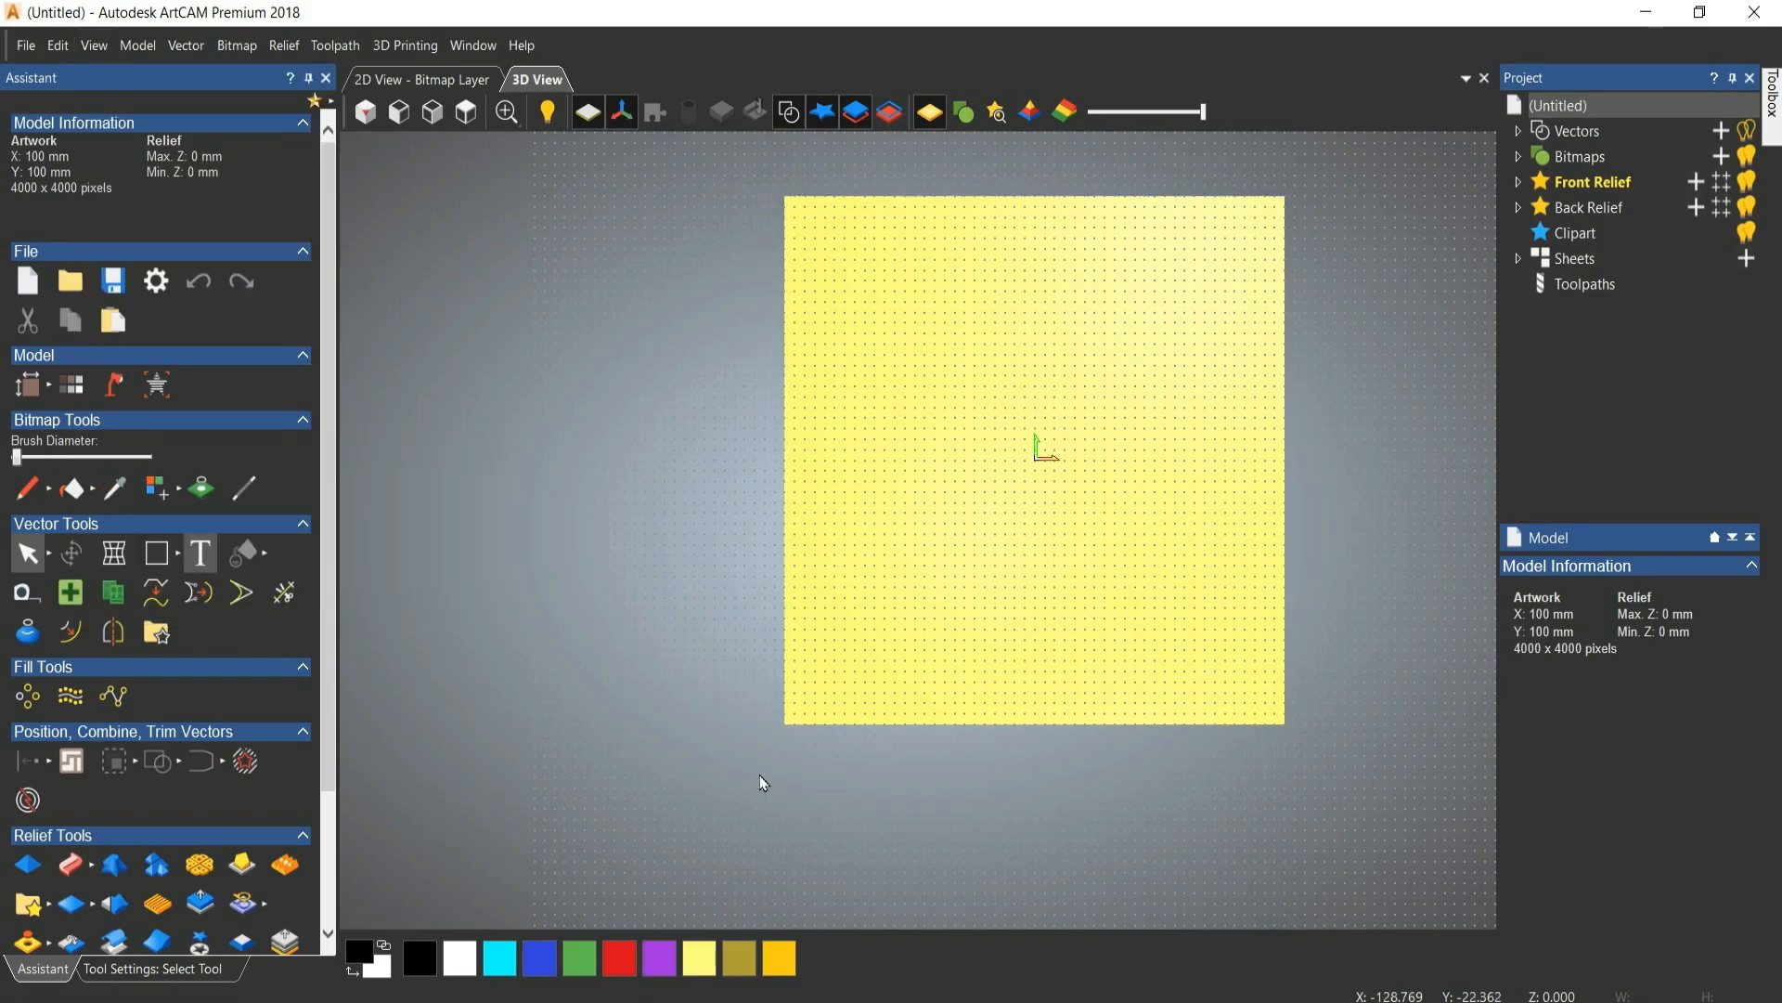
left_click(96, 45)
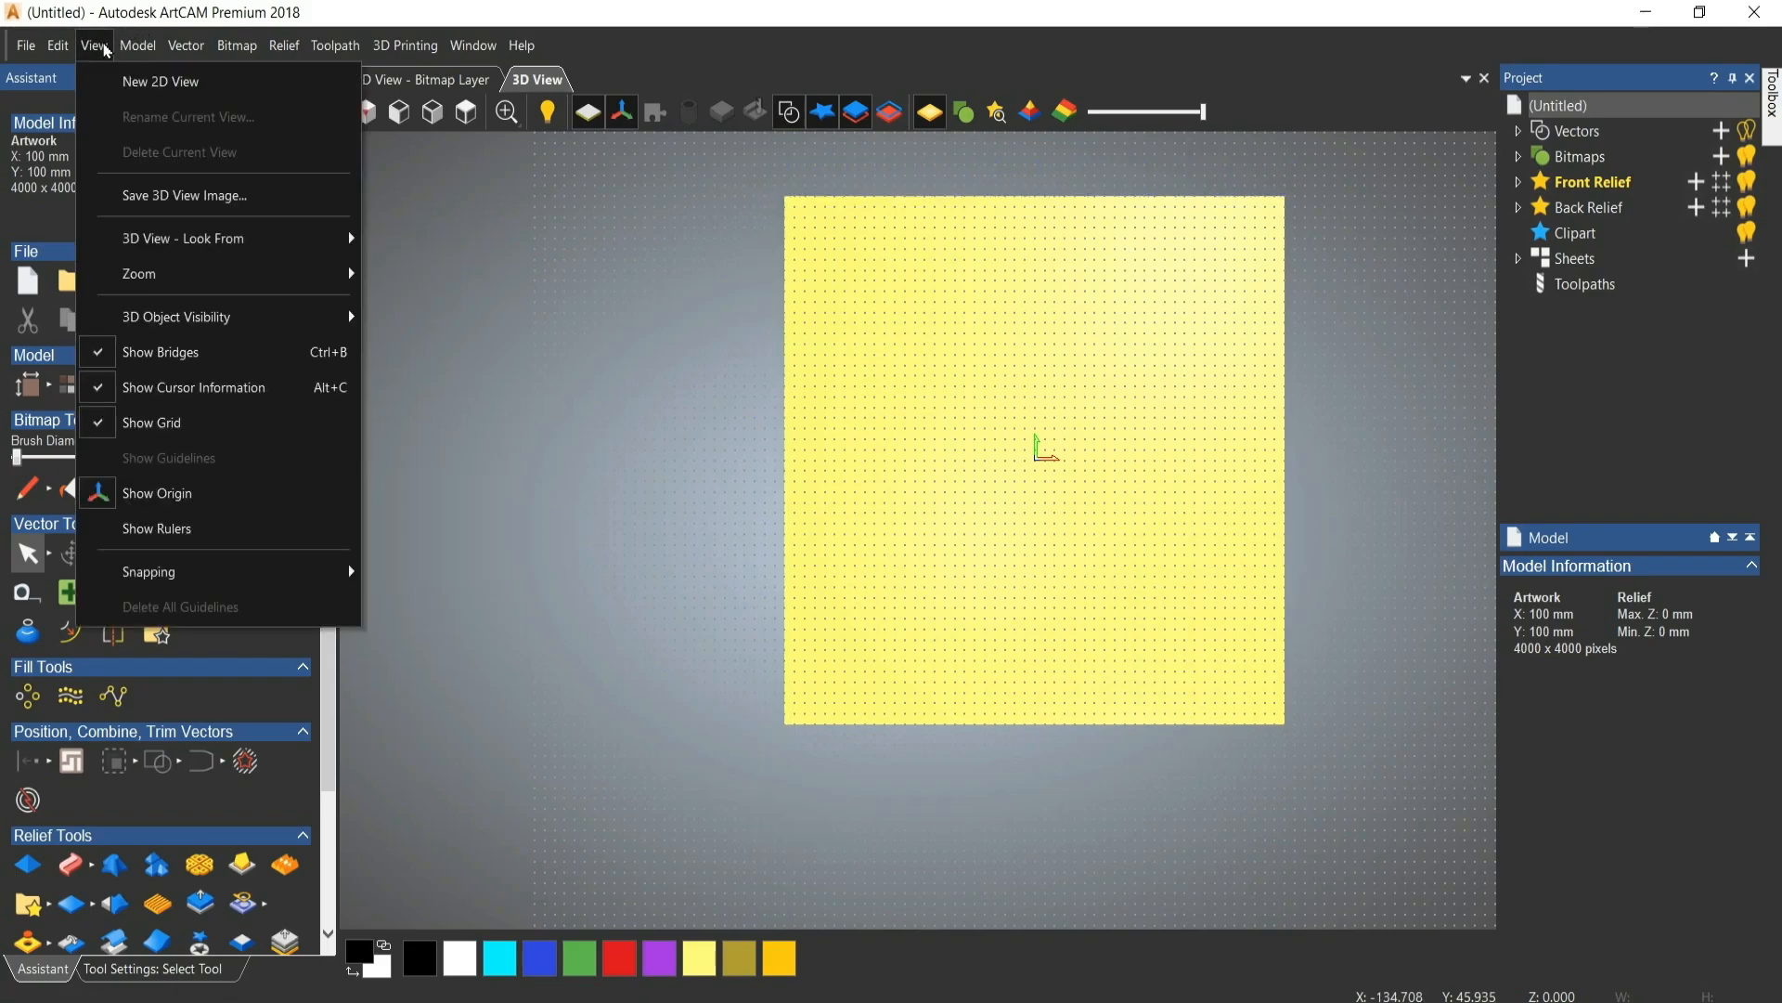
left_click(127, 527)
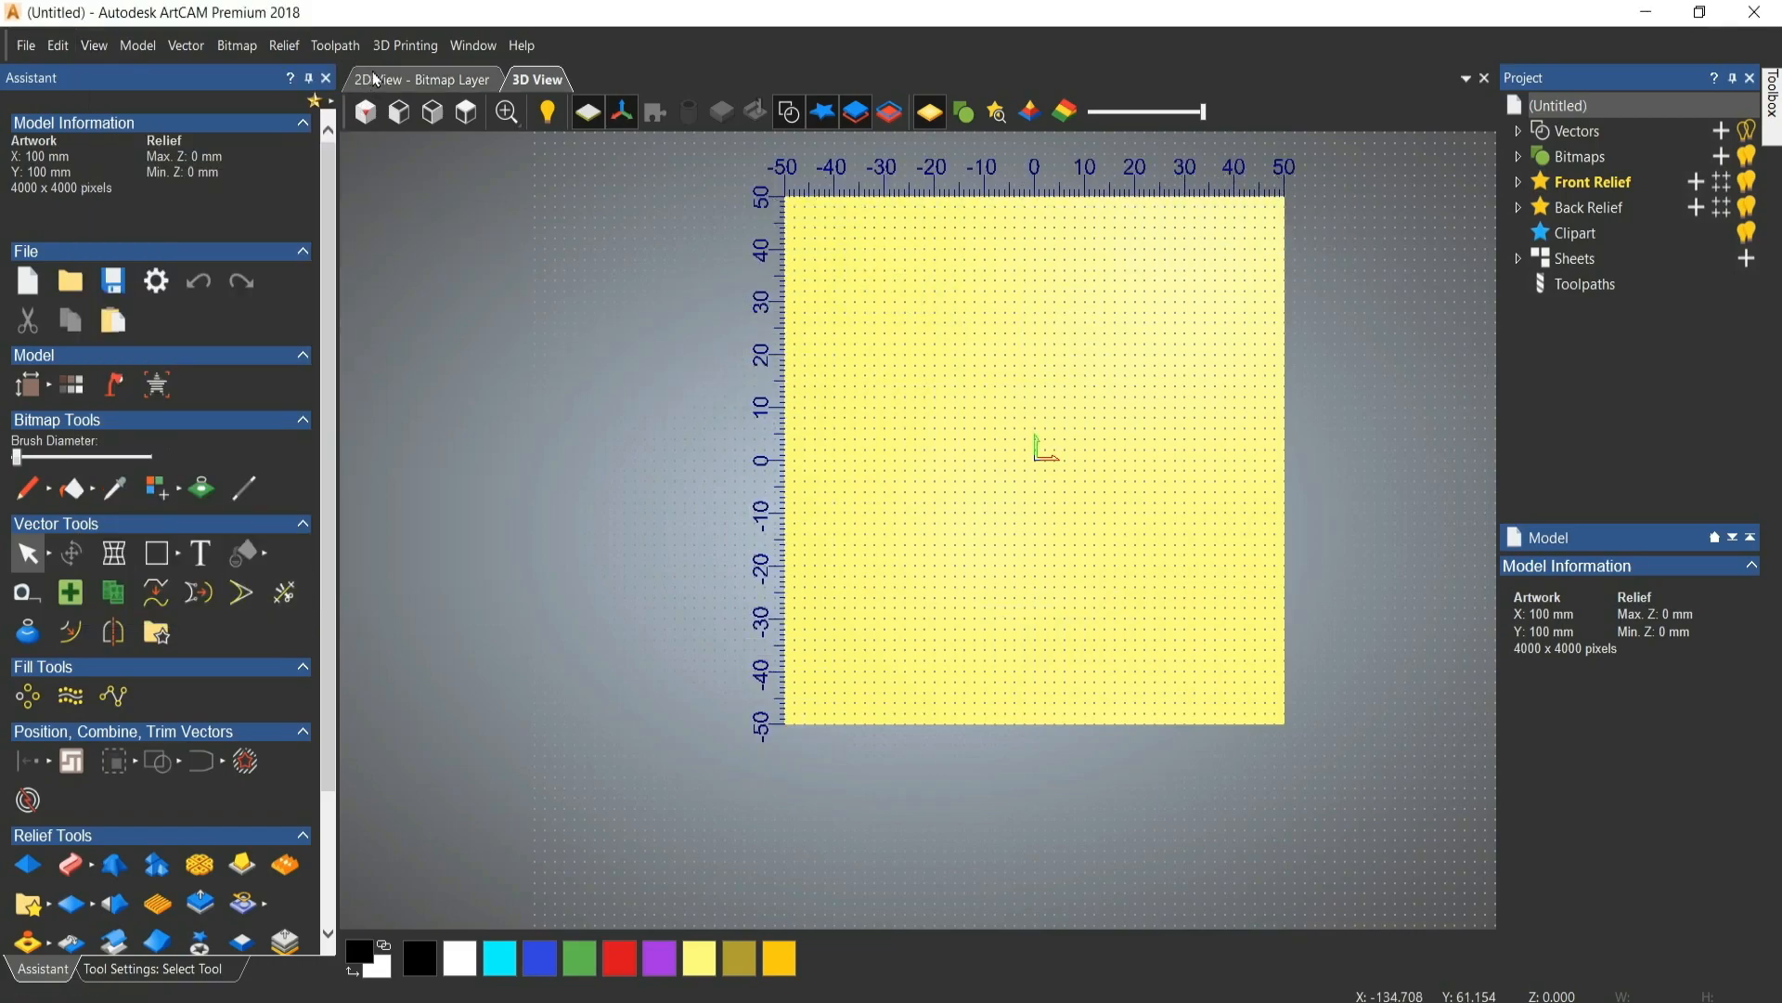
left_click(377, 80)
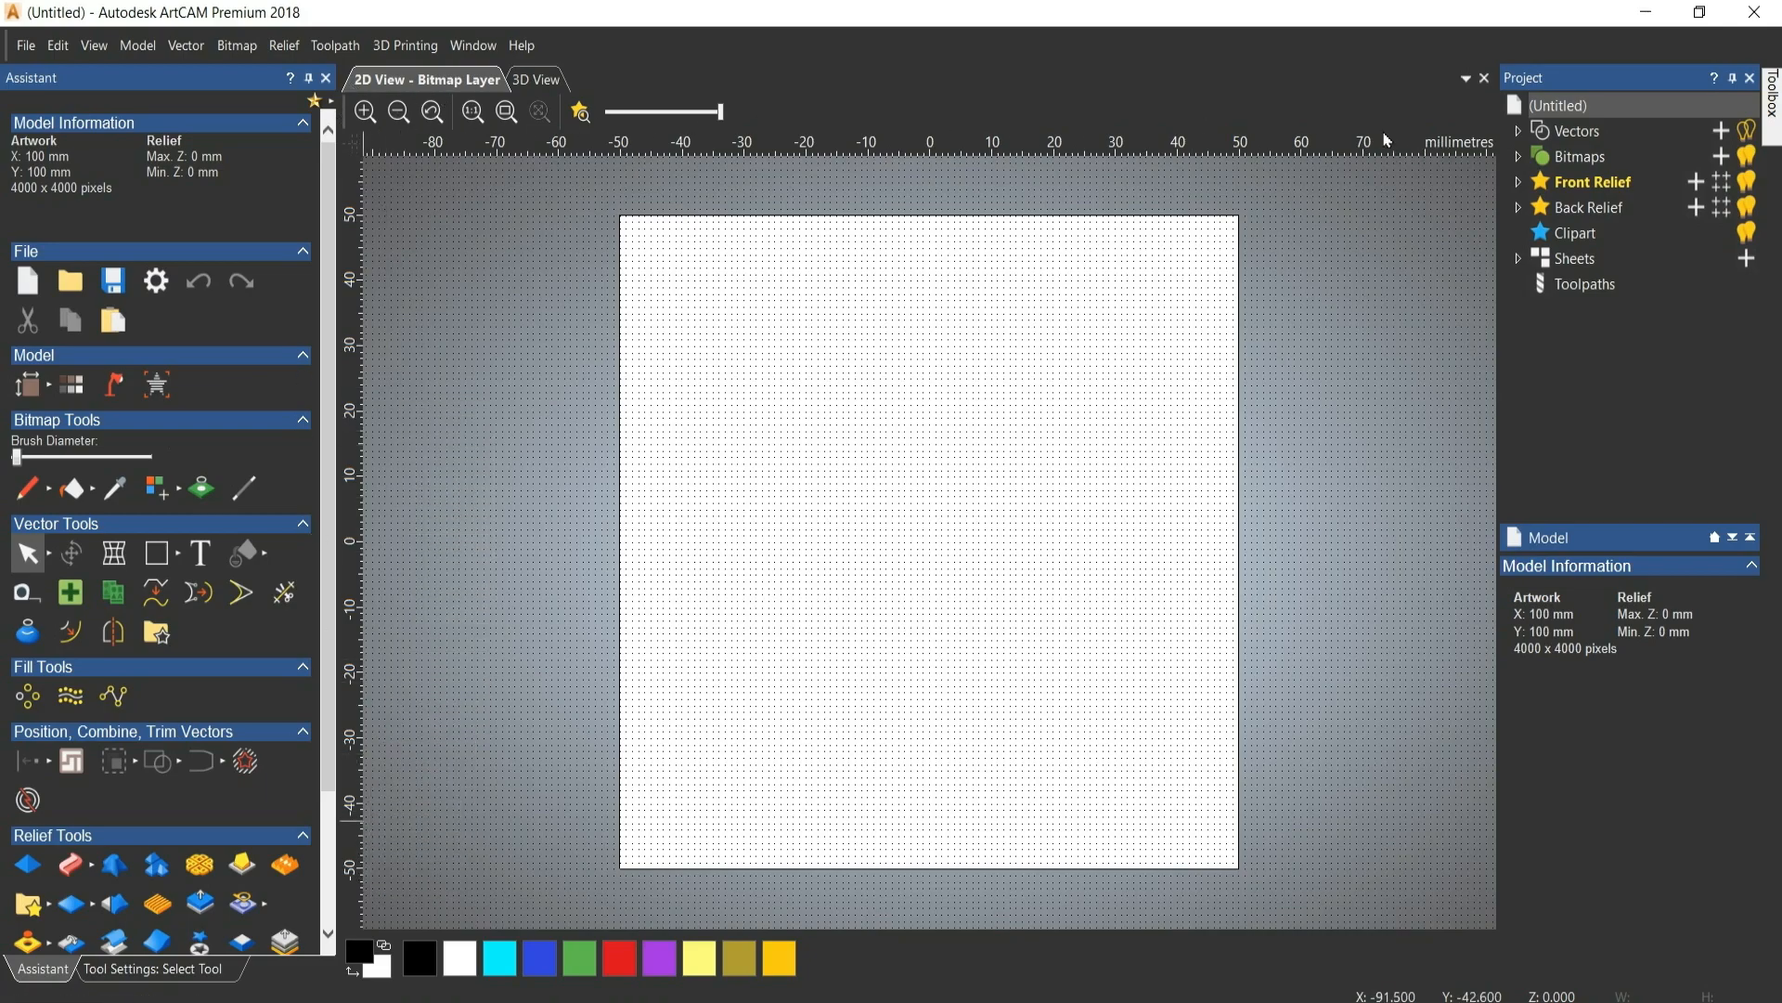
Return to the 3D view and turn off the coordinate information displayed at the cursor.
left_click(536, 79)
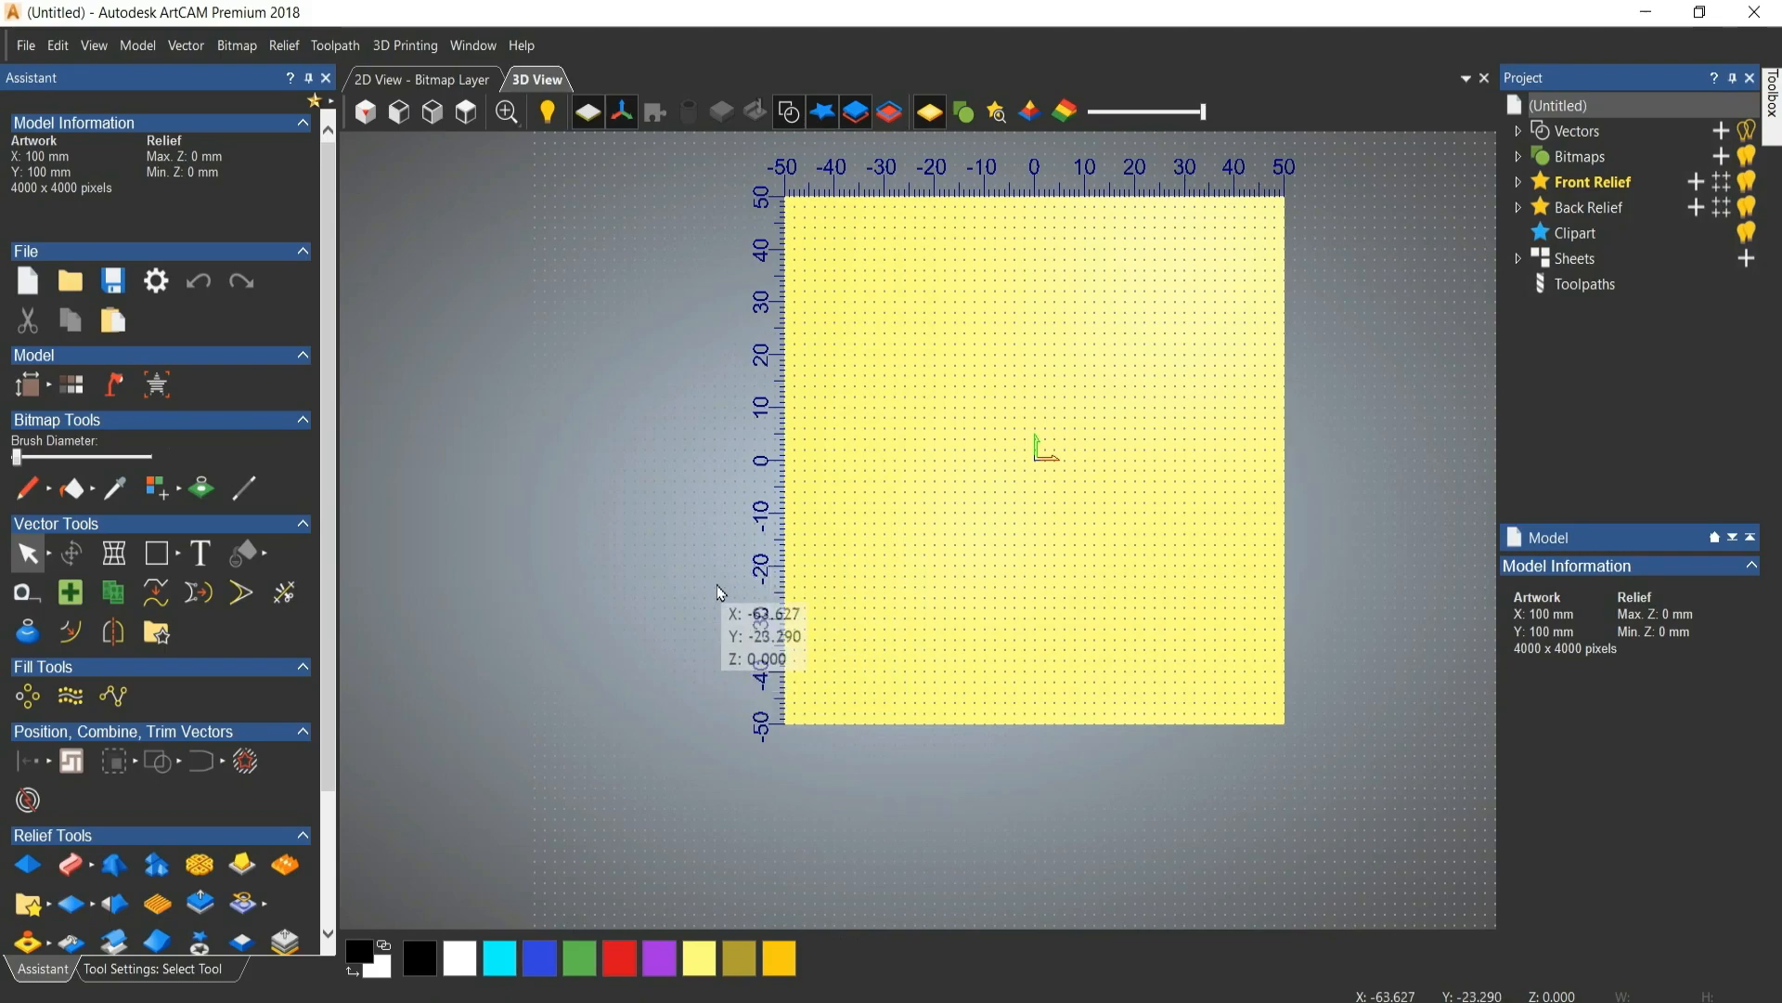
left_click(92, 45)
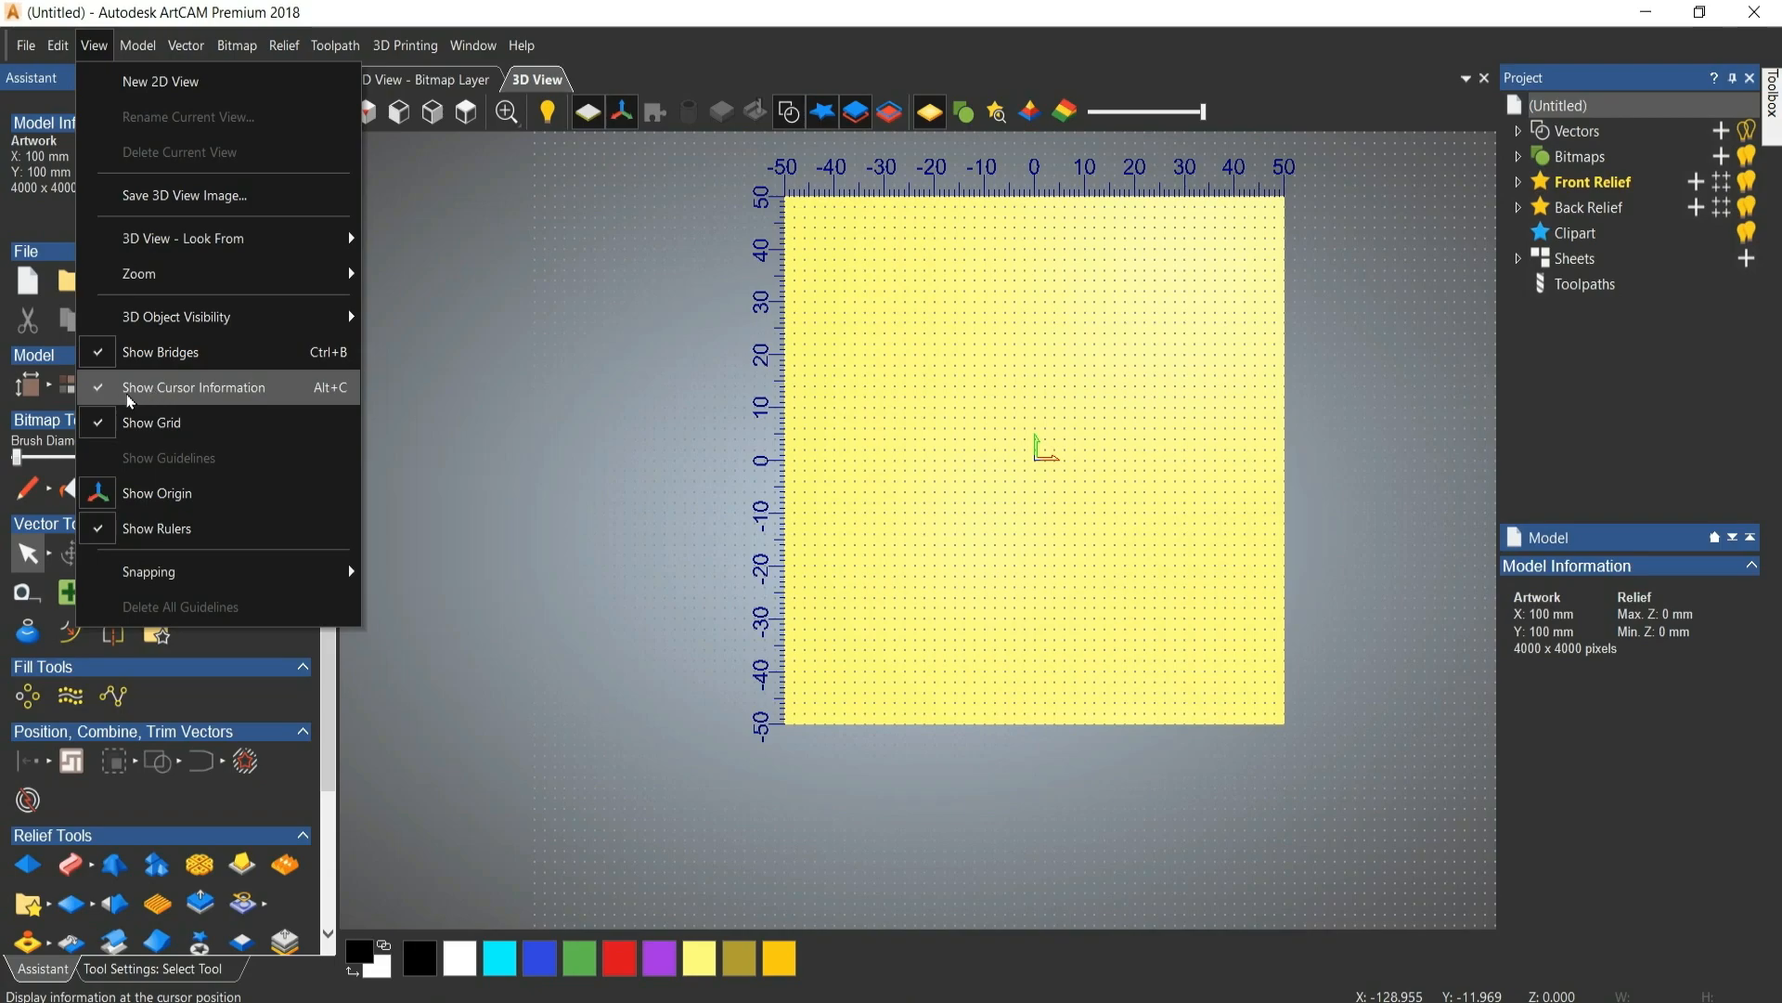
left_click(219, 401)
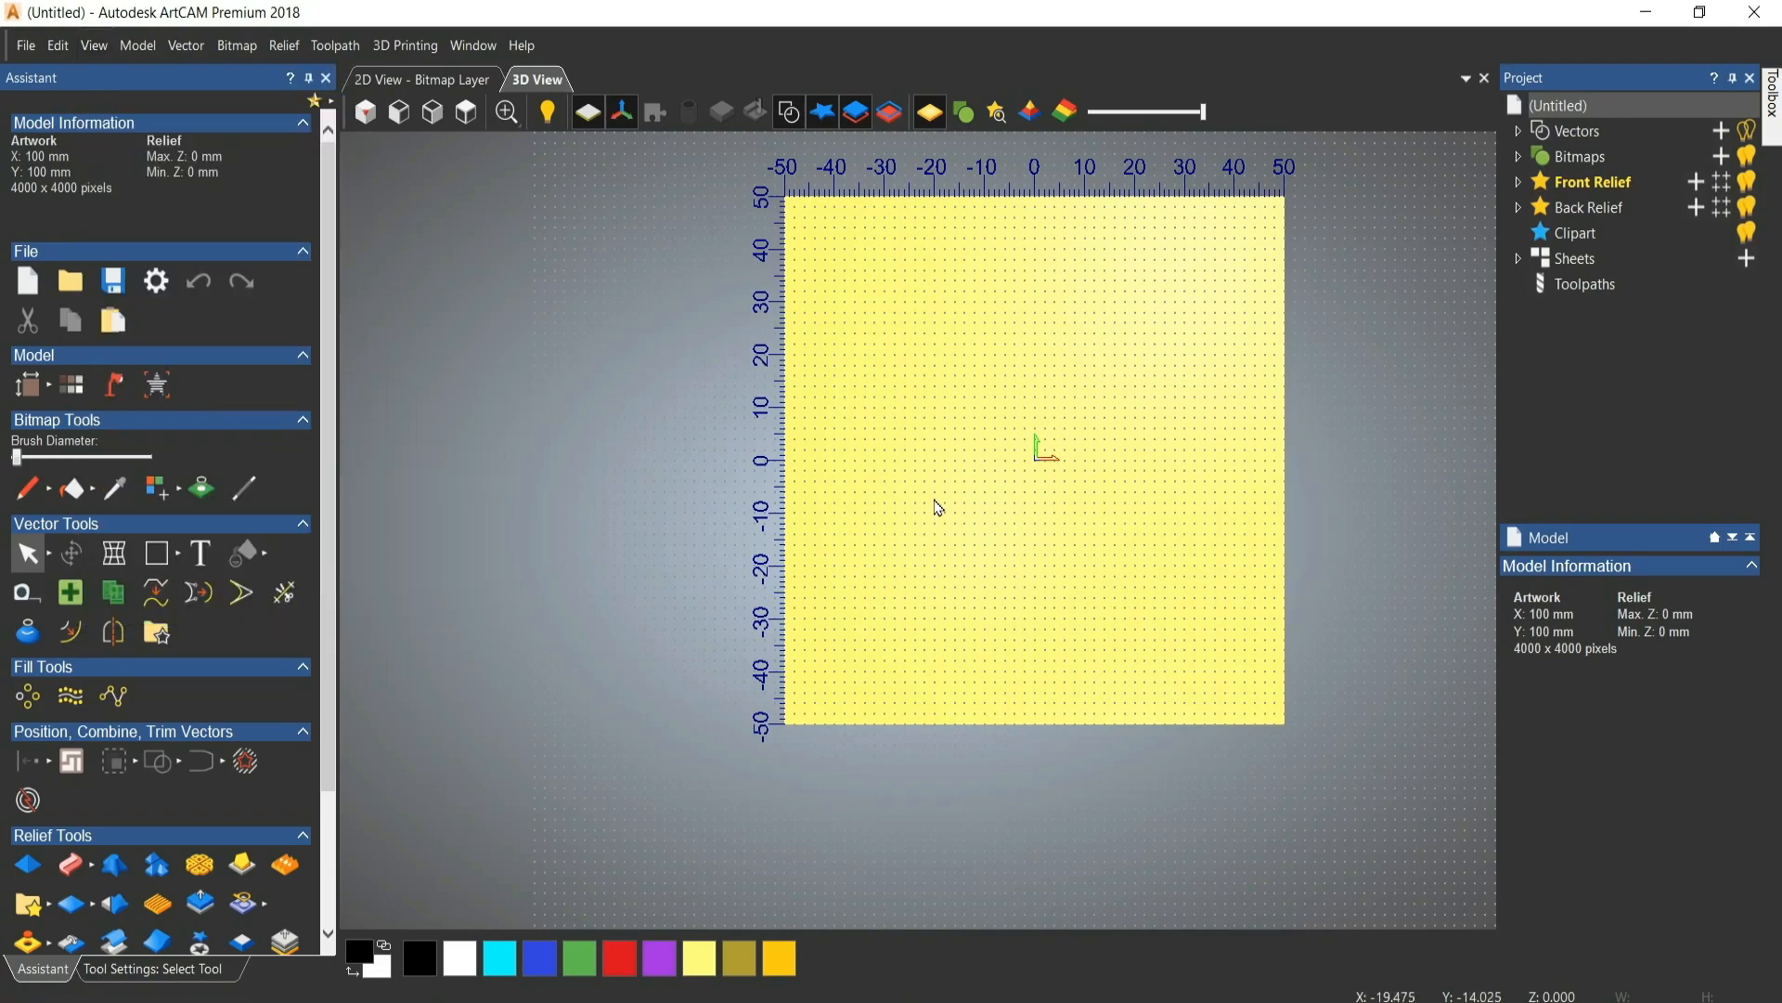
Turn the coordinate information at the cursor back on and look at it over the model in the 3D view.
scroll(1067, 390, "down", 2)
scroll(1144, 363, "up", 3)
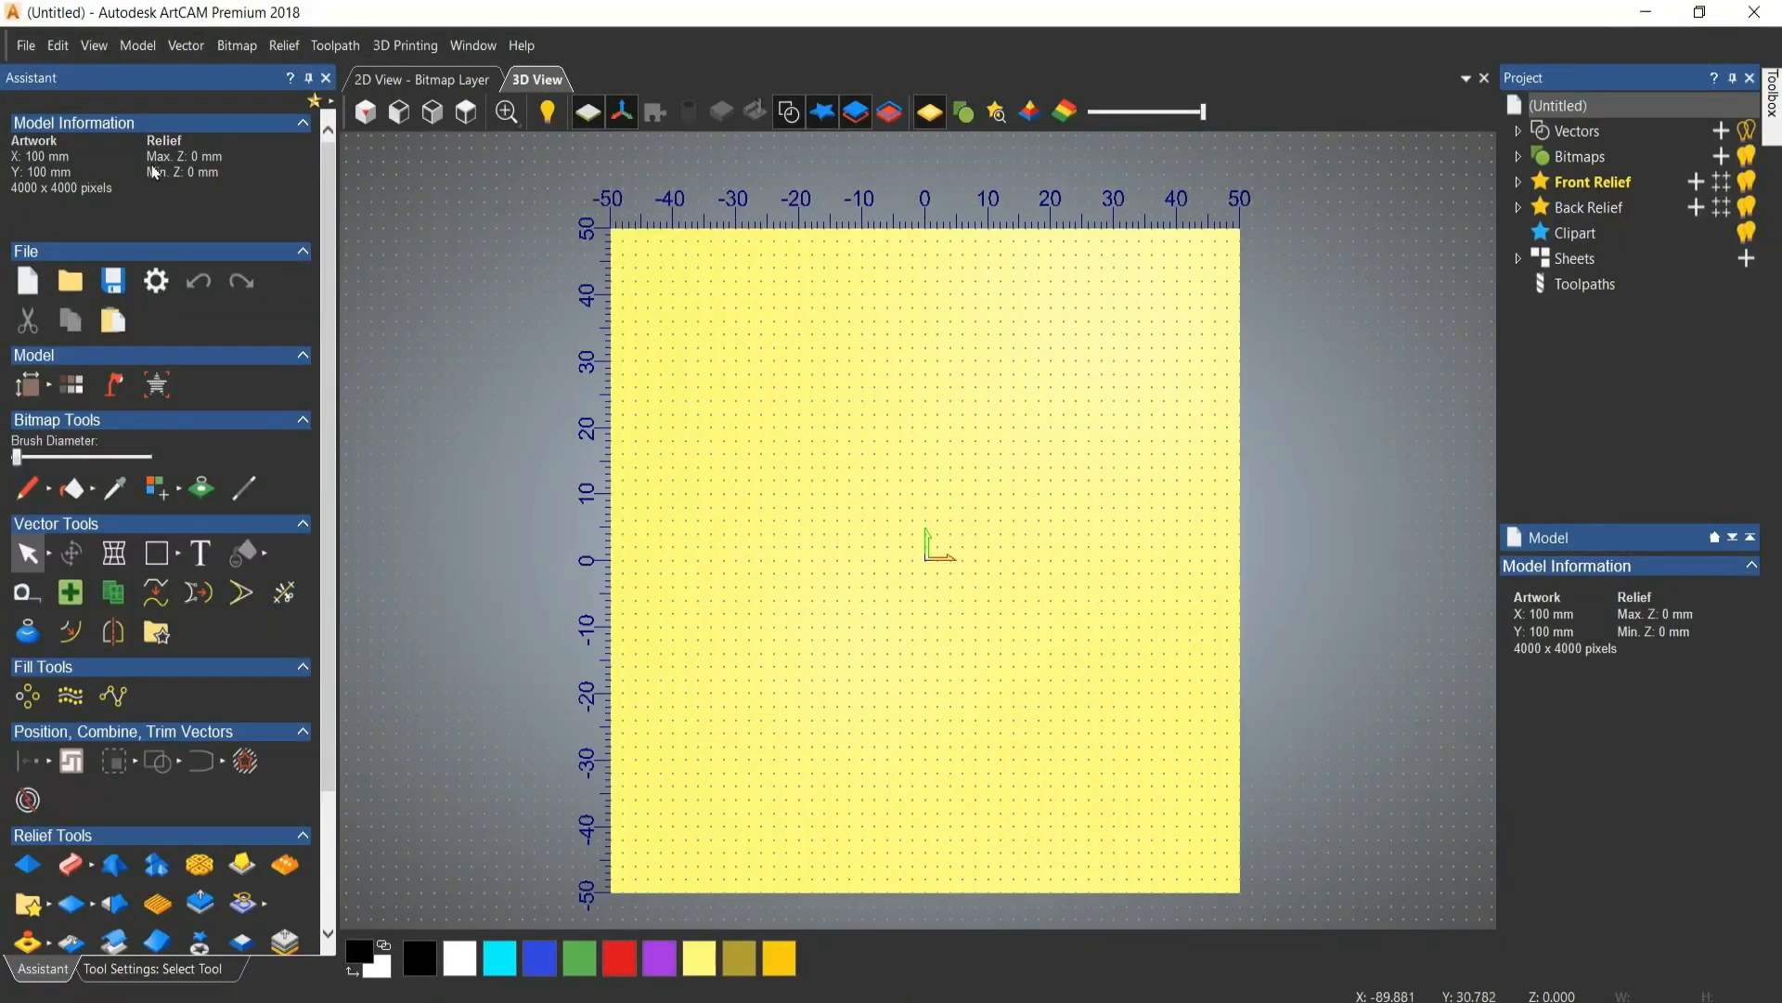
left_click(95, 47)
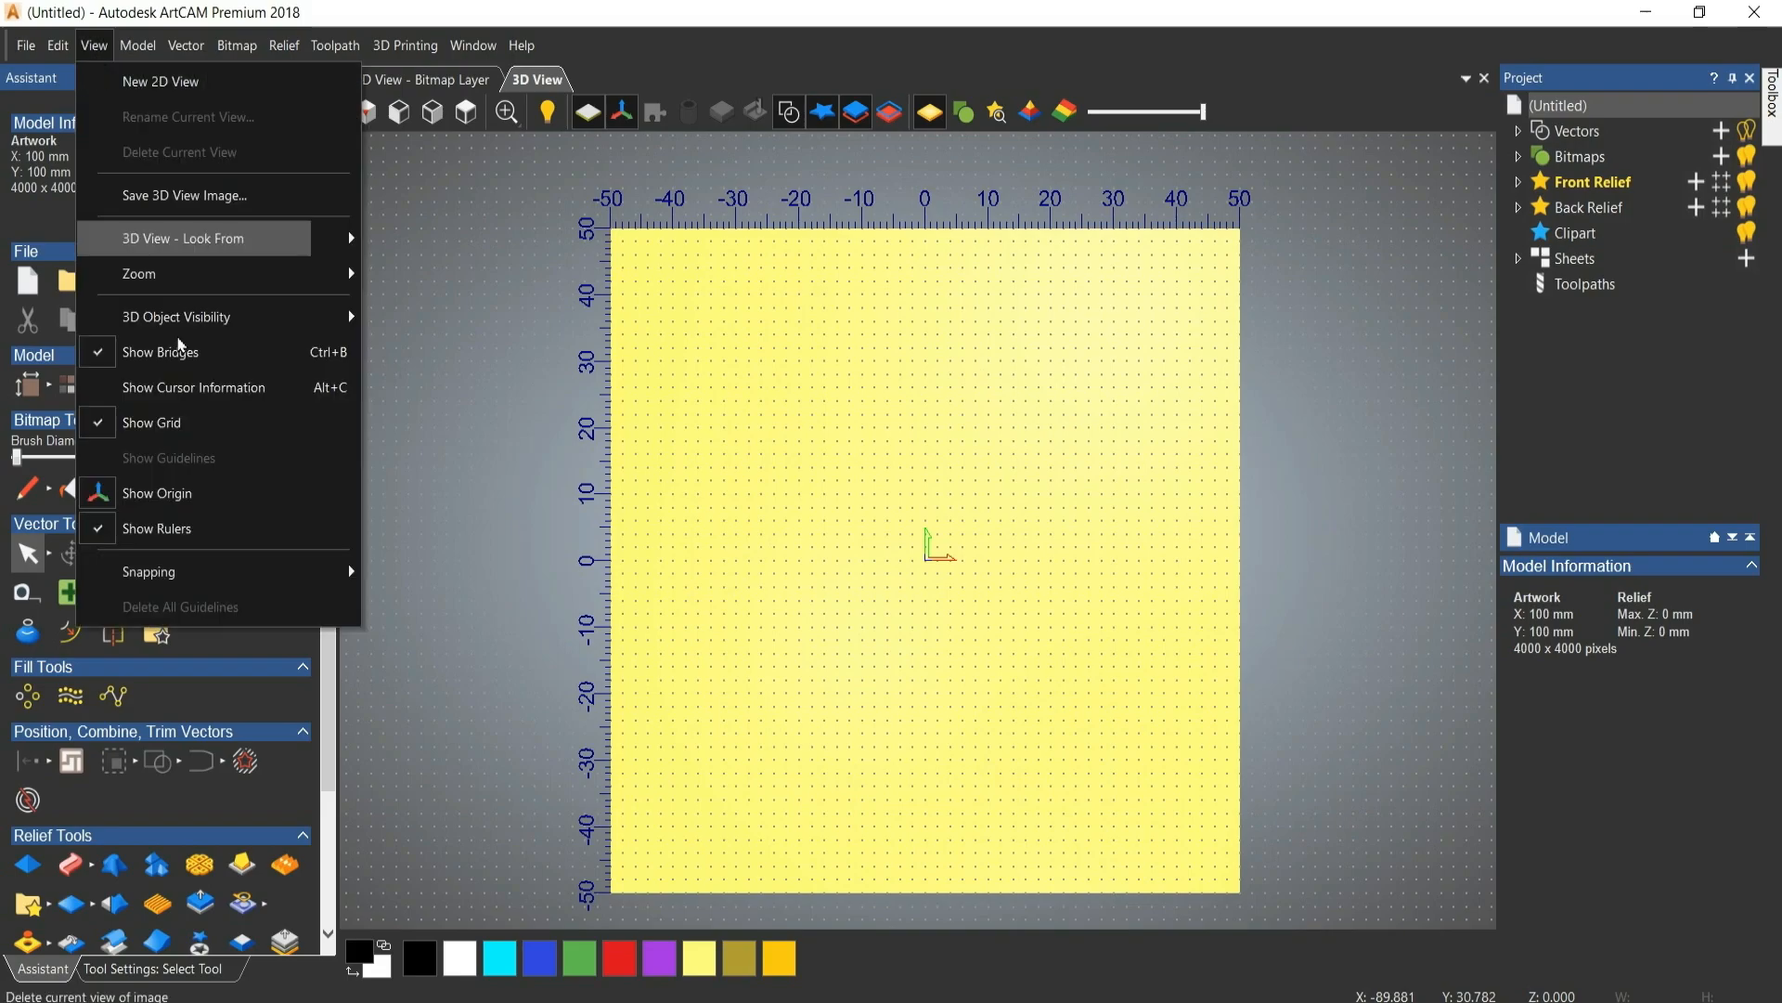
left_click(168, 391)
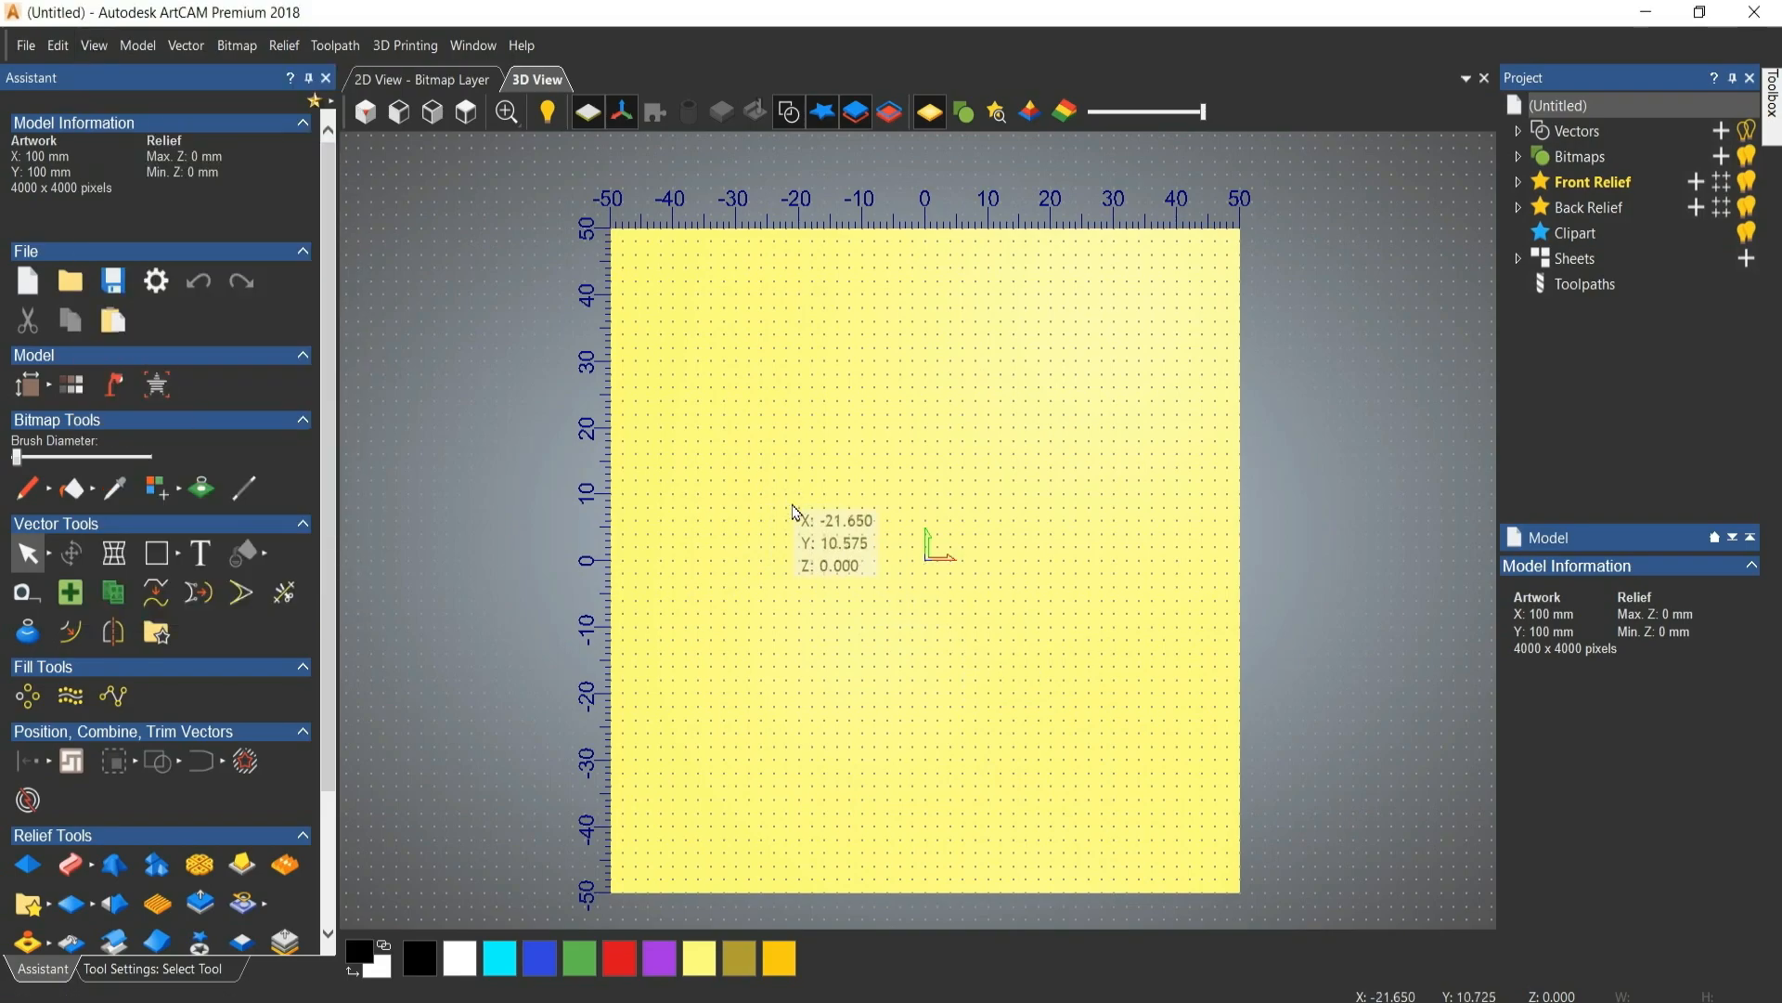
scroll(838, 548, "up", 3)
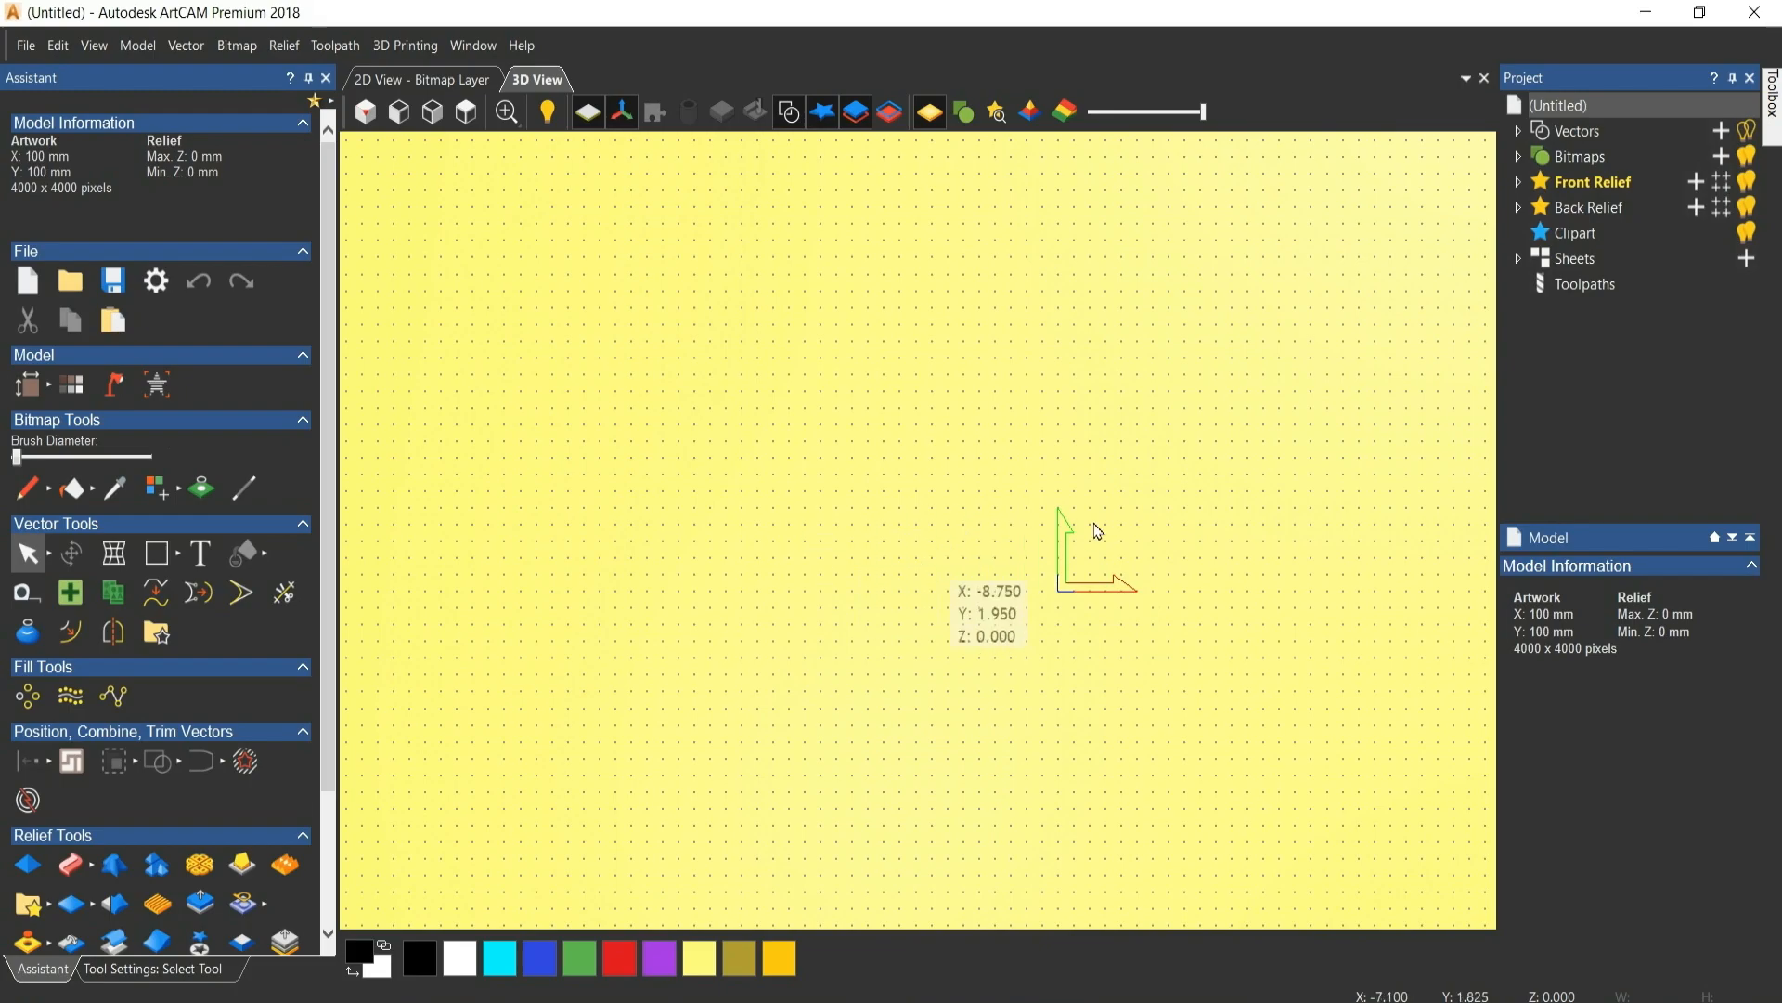
left_click(178, 553)
left_click(276, 554)
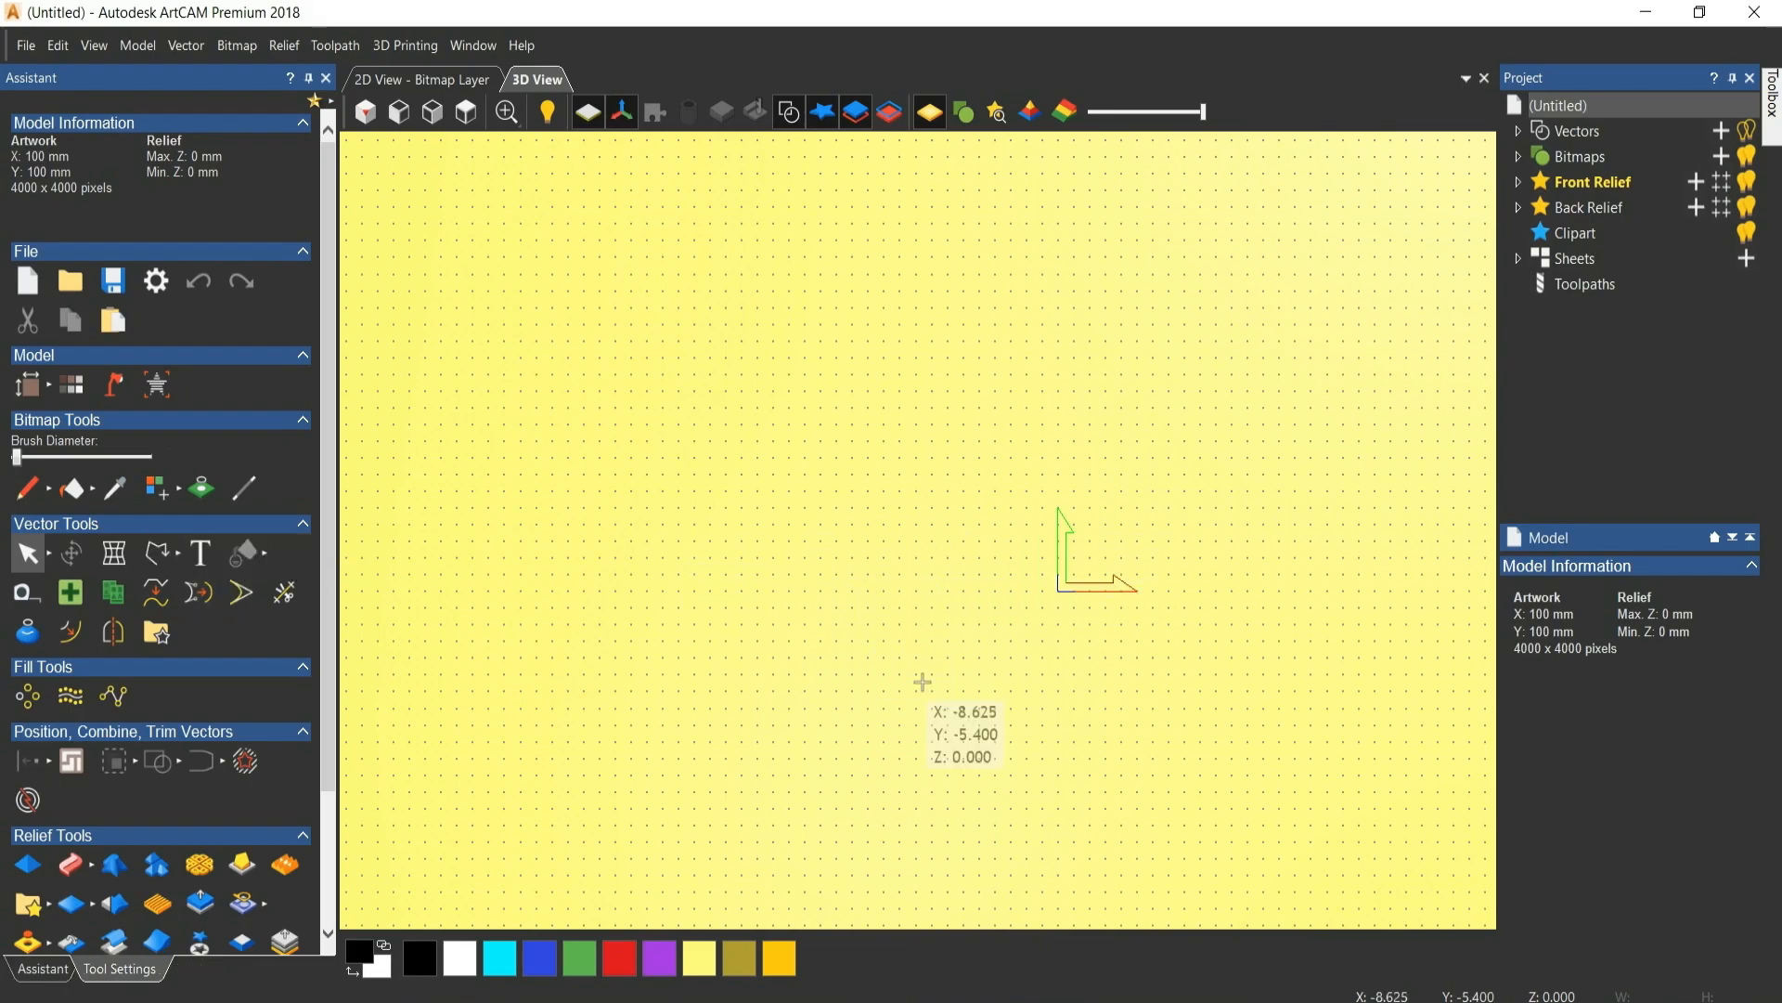
scroll(1024, 529, "up", 5)
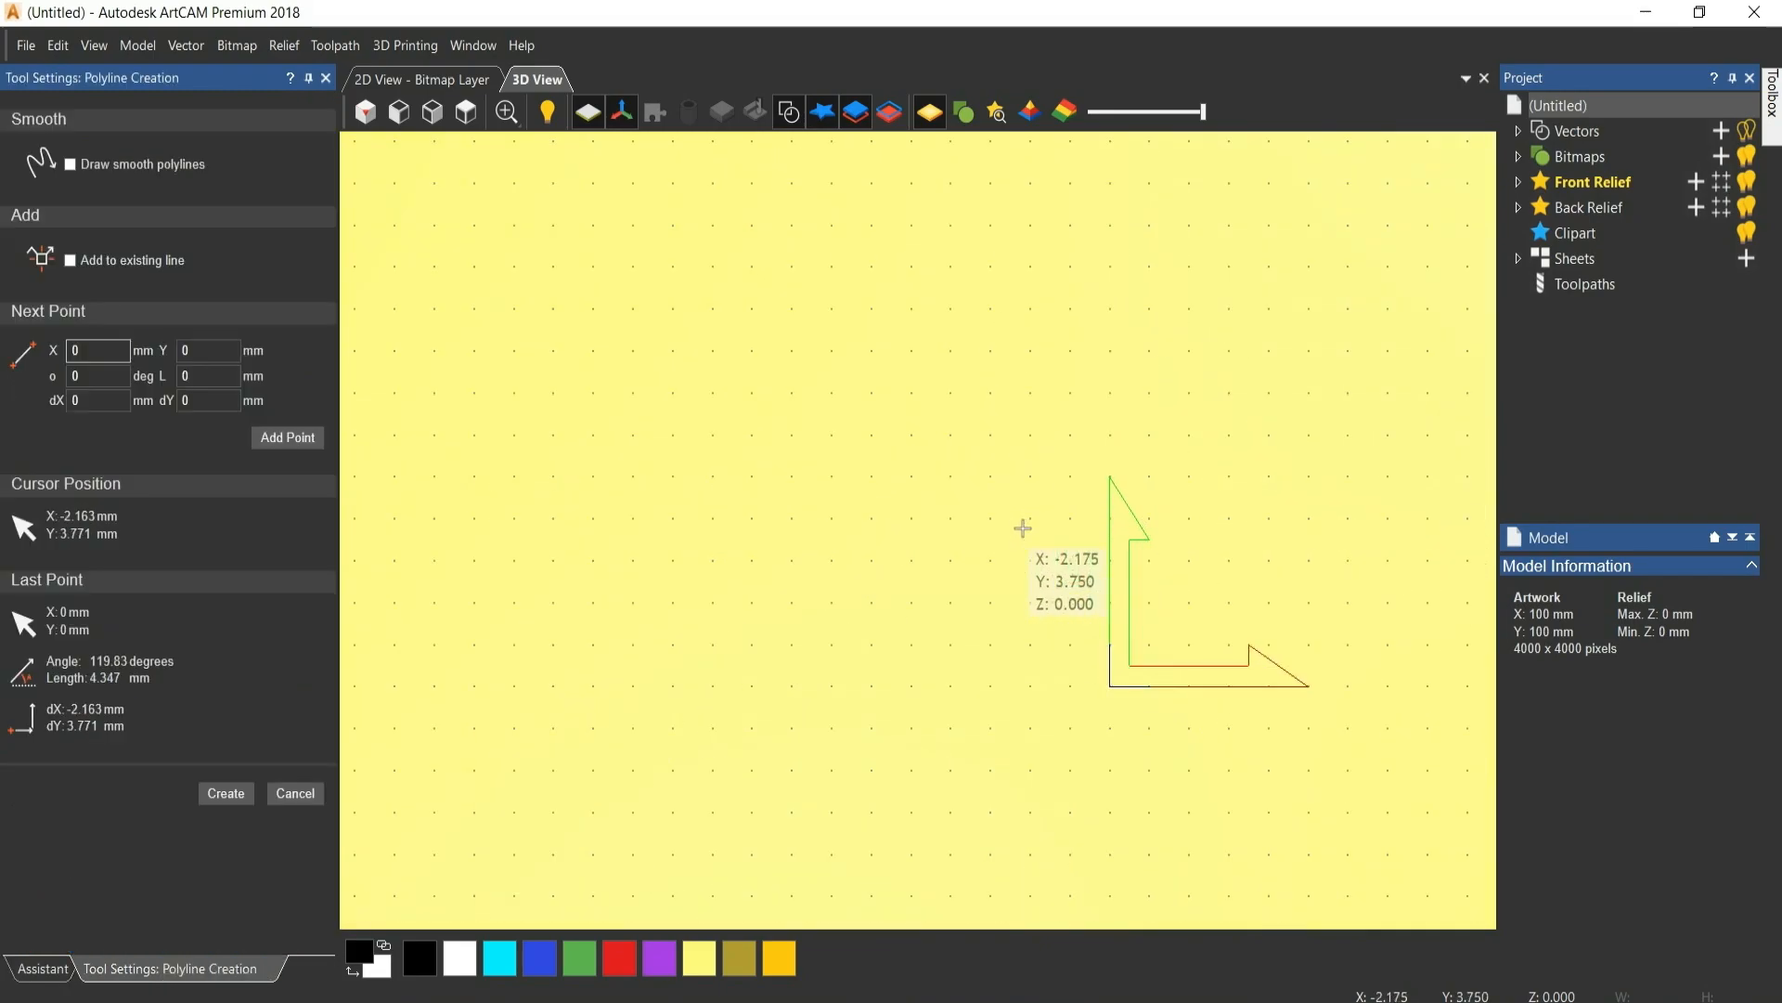
left_click(911, 515)
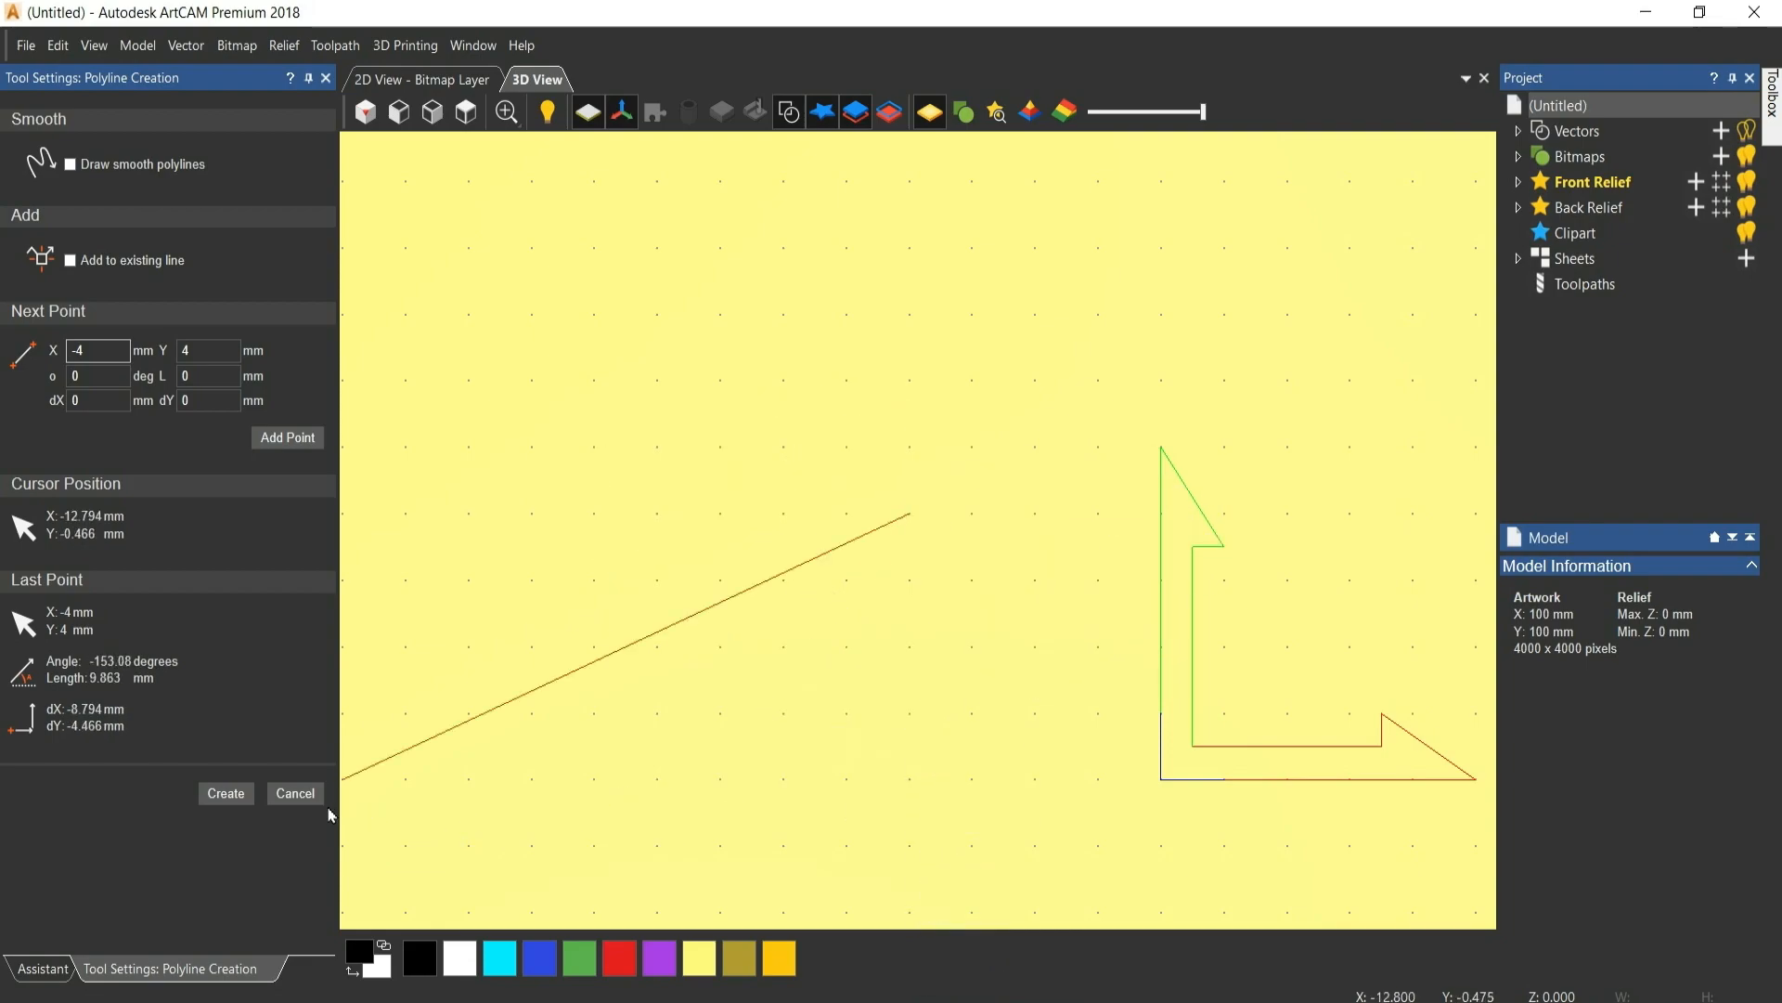
left_click(293, 794)
scroll(655, 595, "down", 5)
scroll(743, 580, "down", 3)
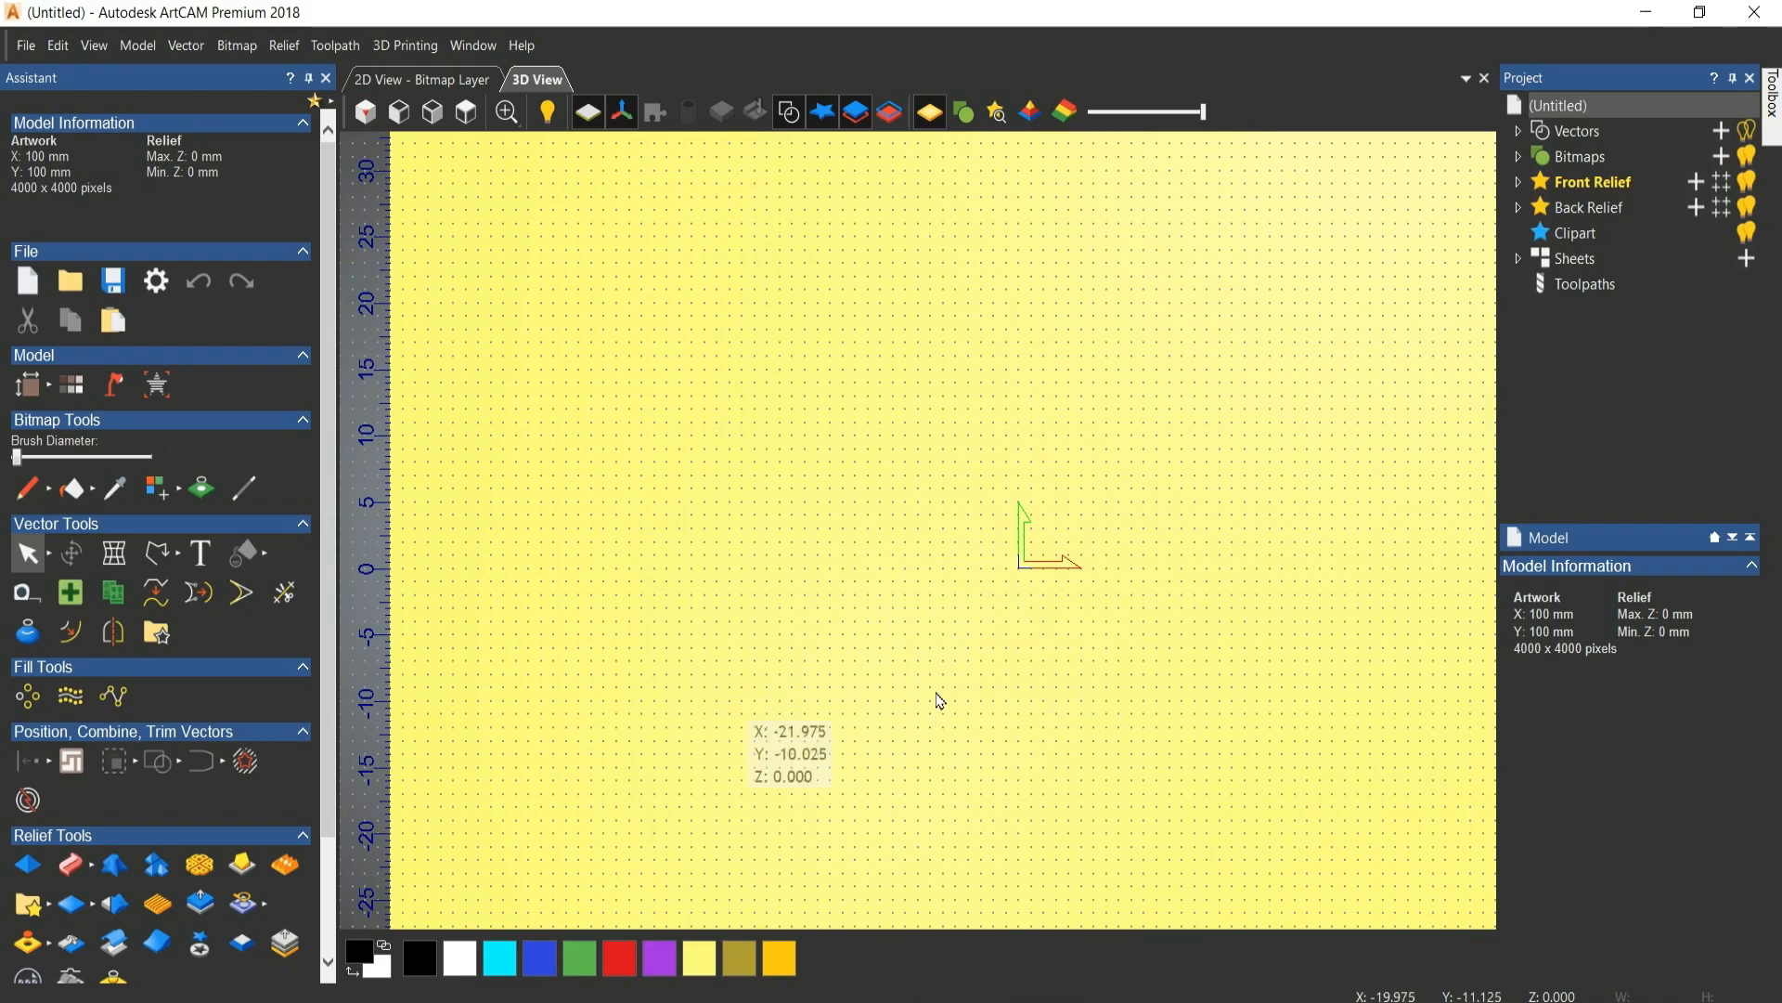
Enable snapping to guidelines and snapping to objects in addition to grid snapping.
scroll(914, 584, "up", 1)
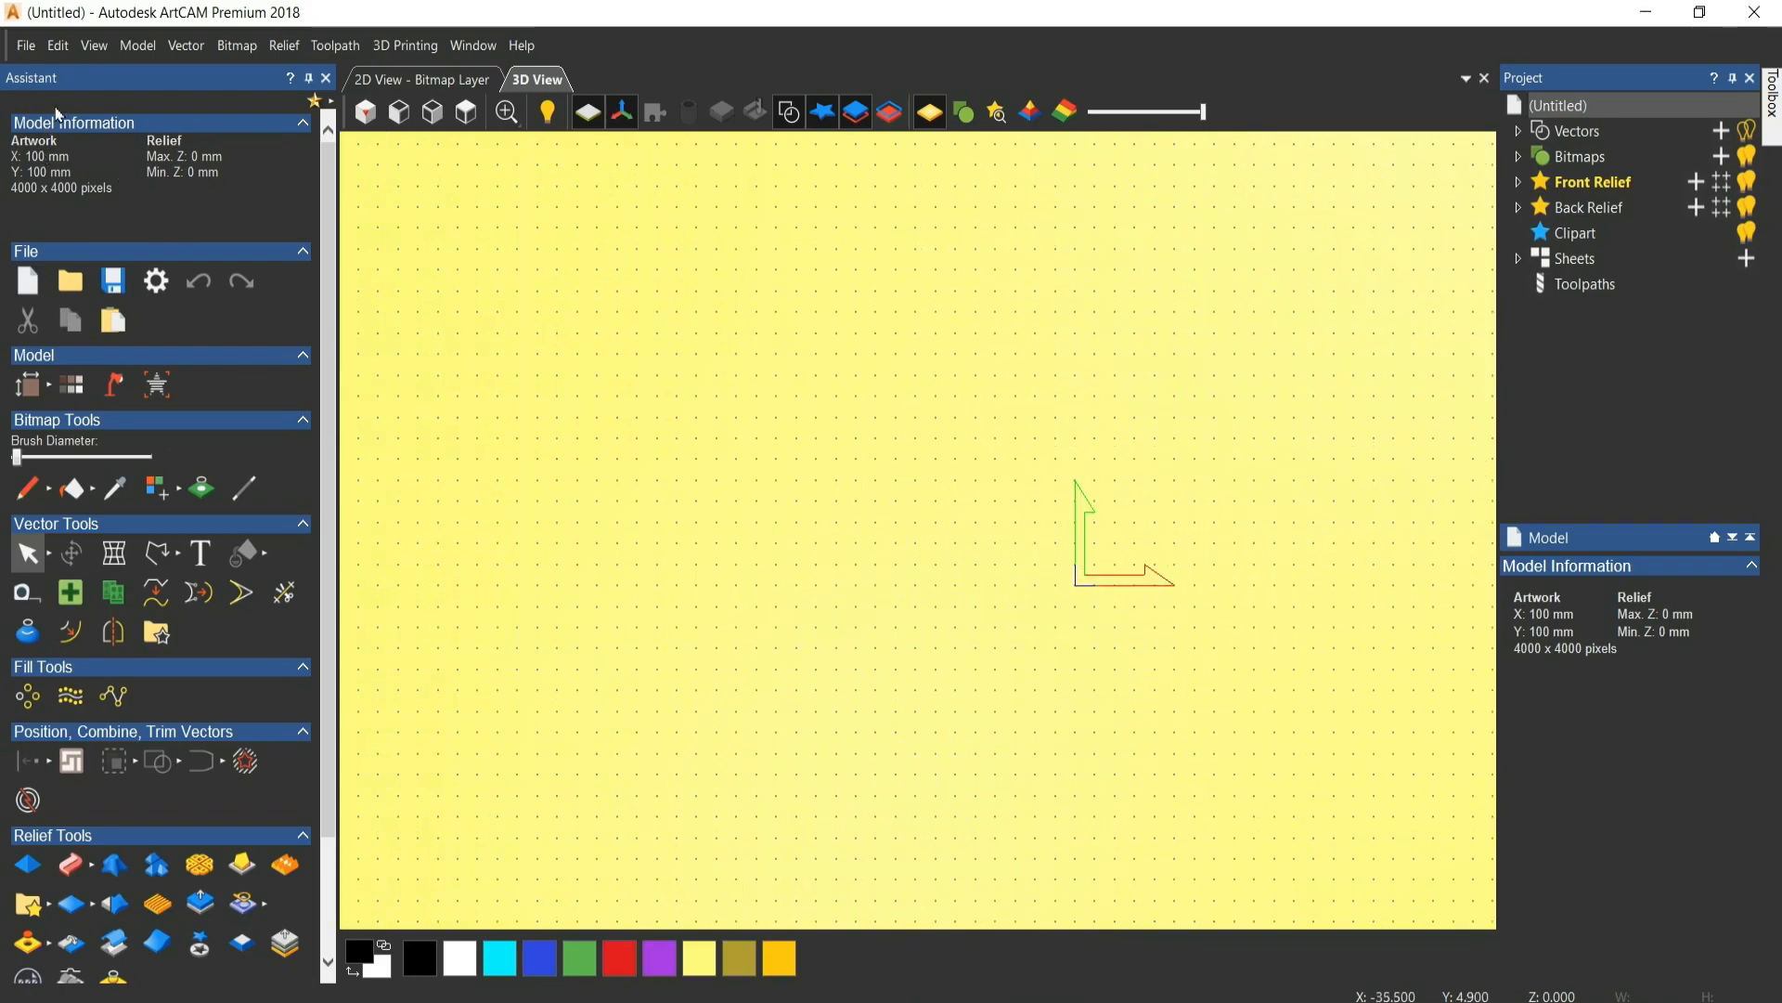
left_click(92, 40)
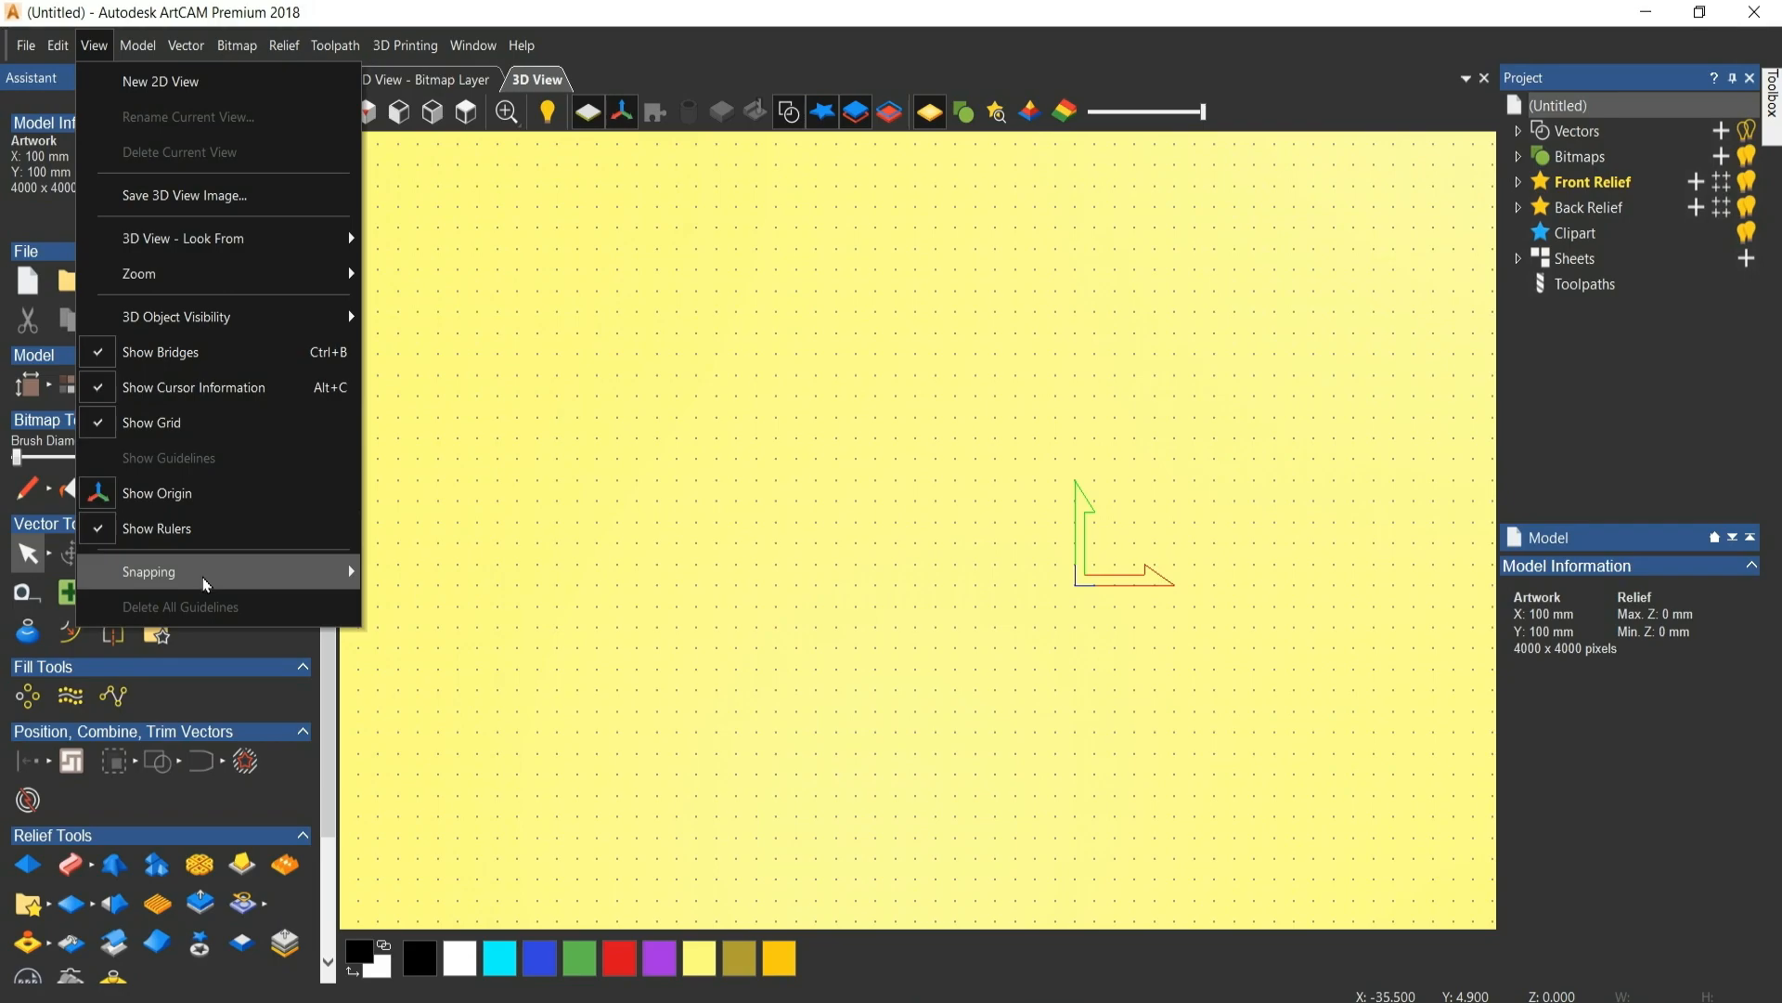
mouse_move(270, 590)
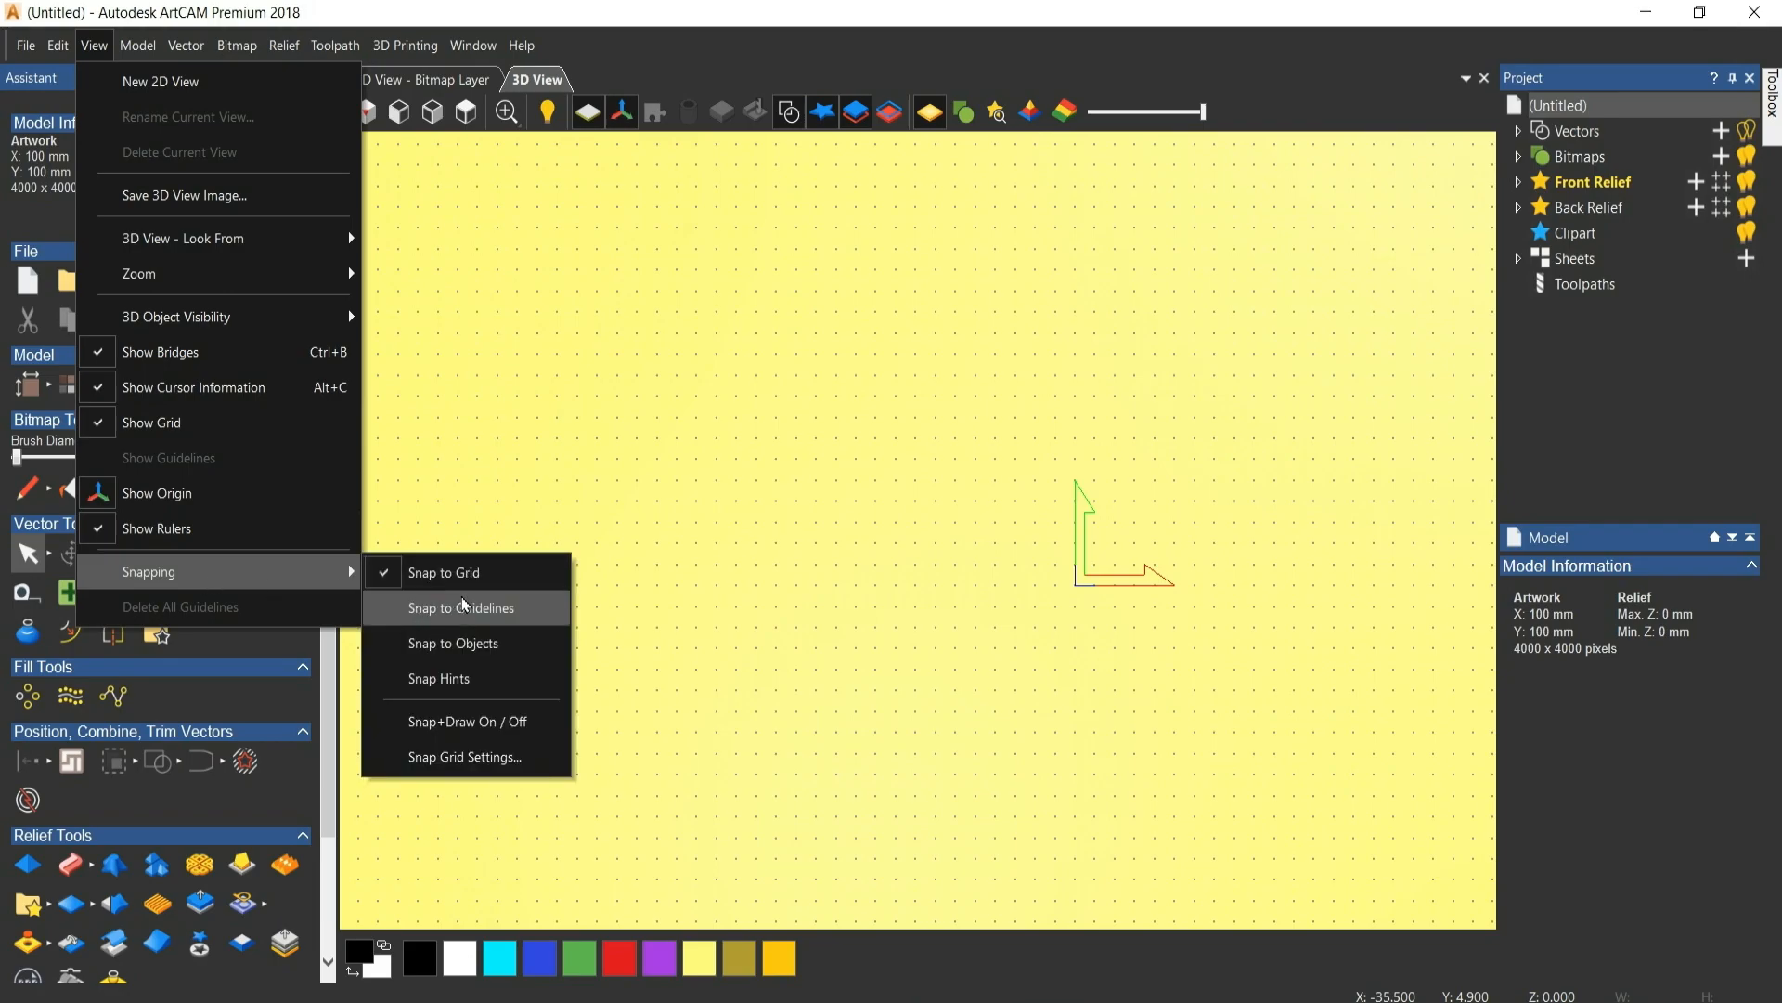
left_click(406, 608)
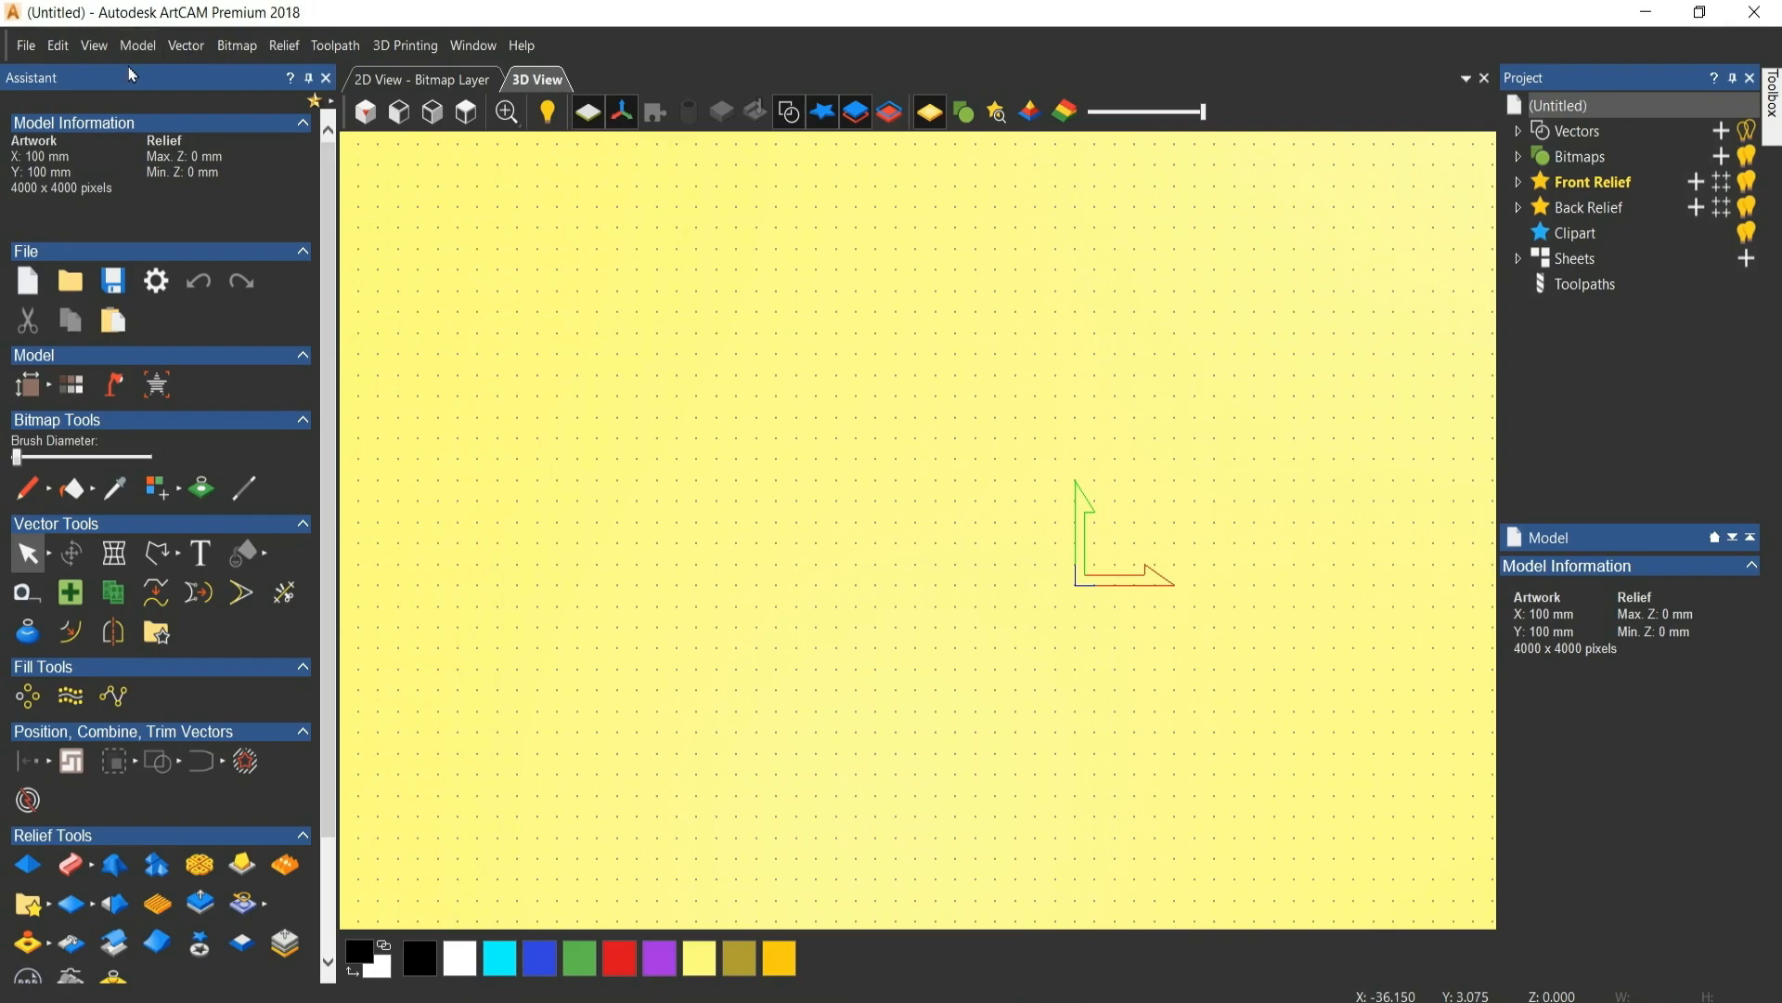
left_click(84, 53)
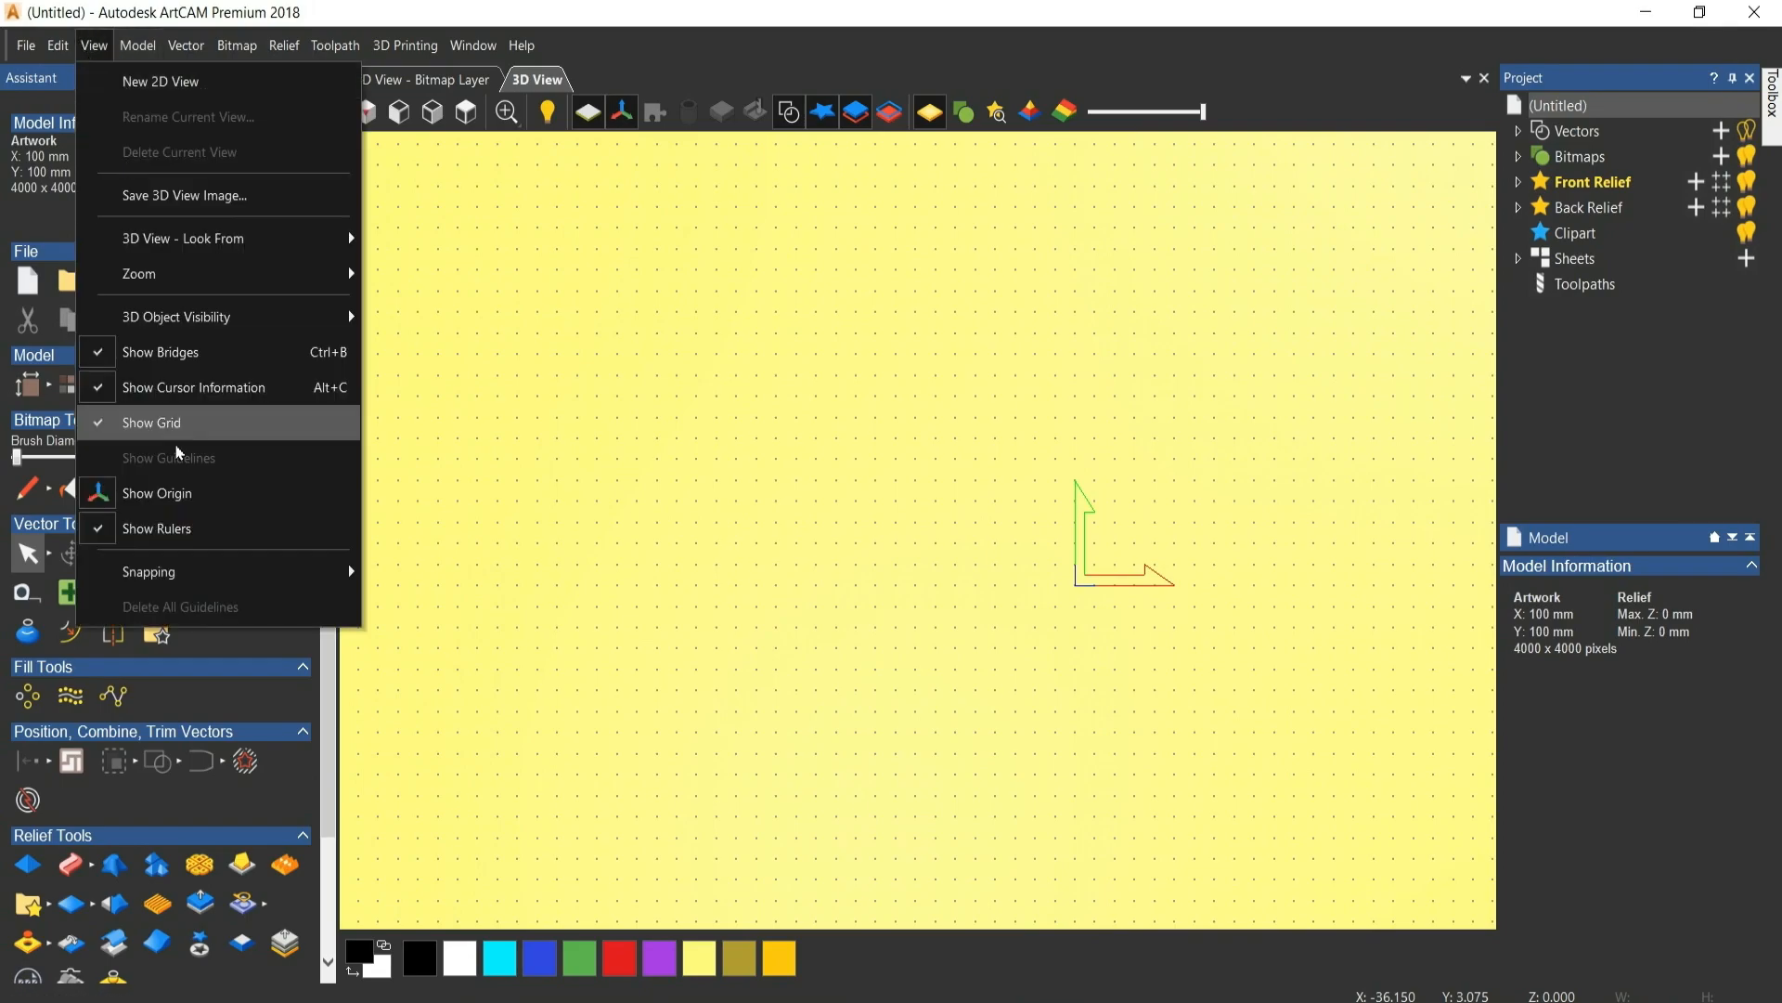
mouse_move(181, 575)
left_click(433, 652)
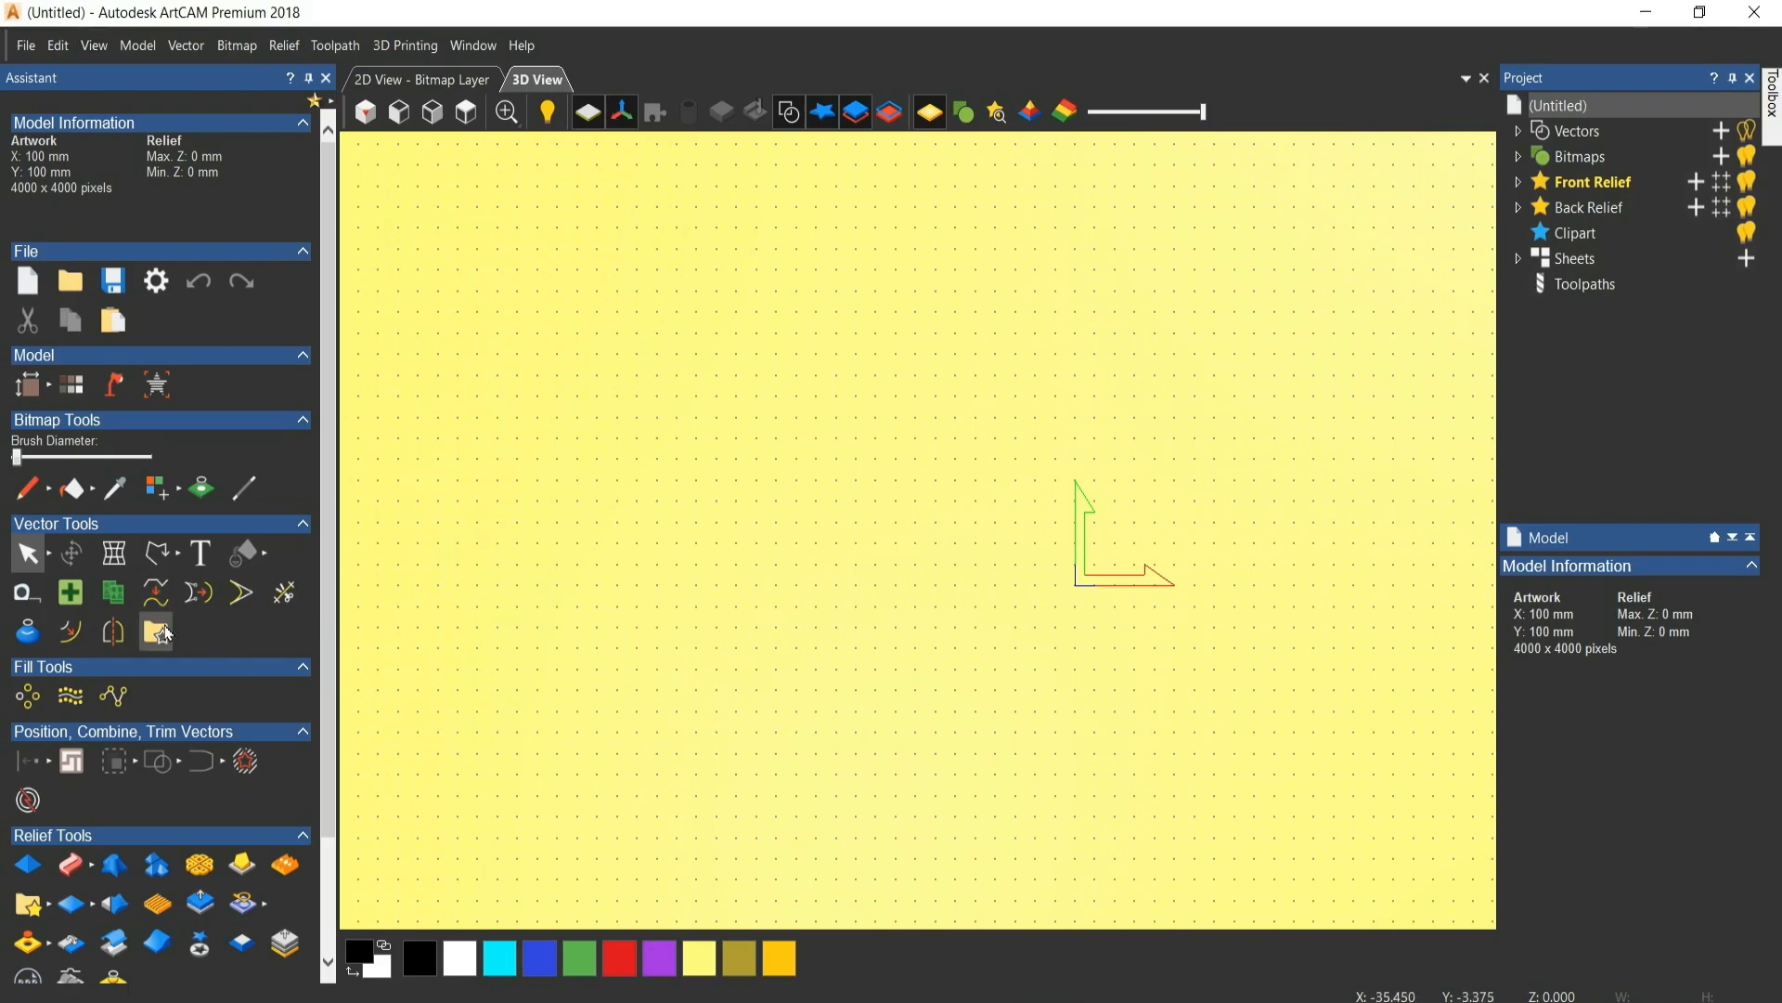
Draw a square-wave polyline with 1 mm segments on the grid points, from X -18, Y 0 to X -13, Y 1.
left_click(172, 562)
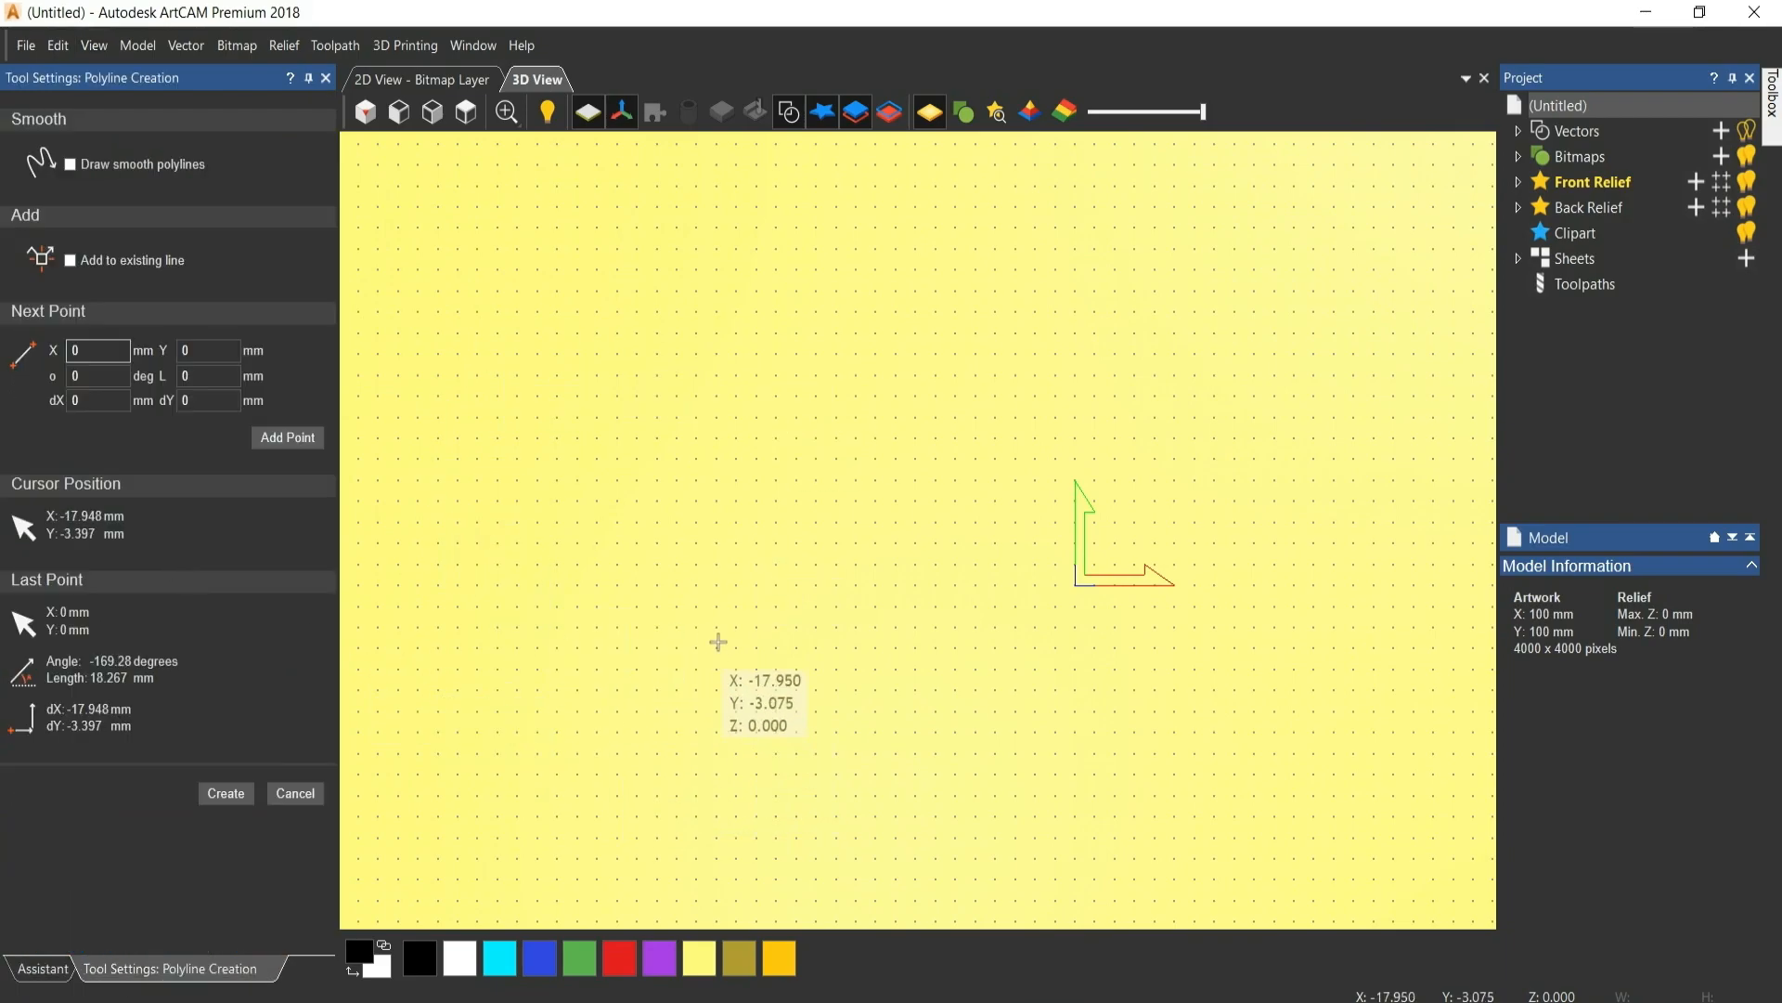
scroll(710, 548, "up", 1)
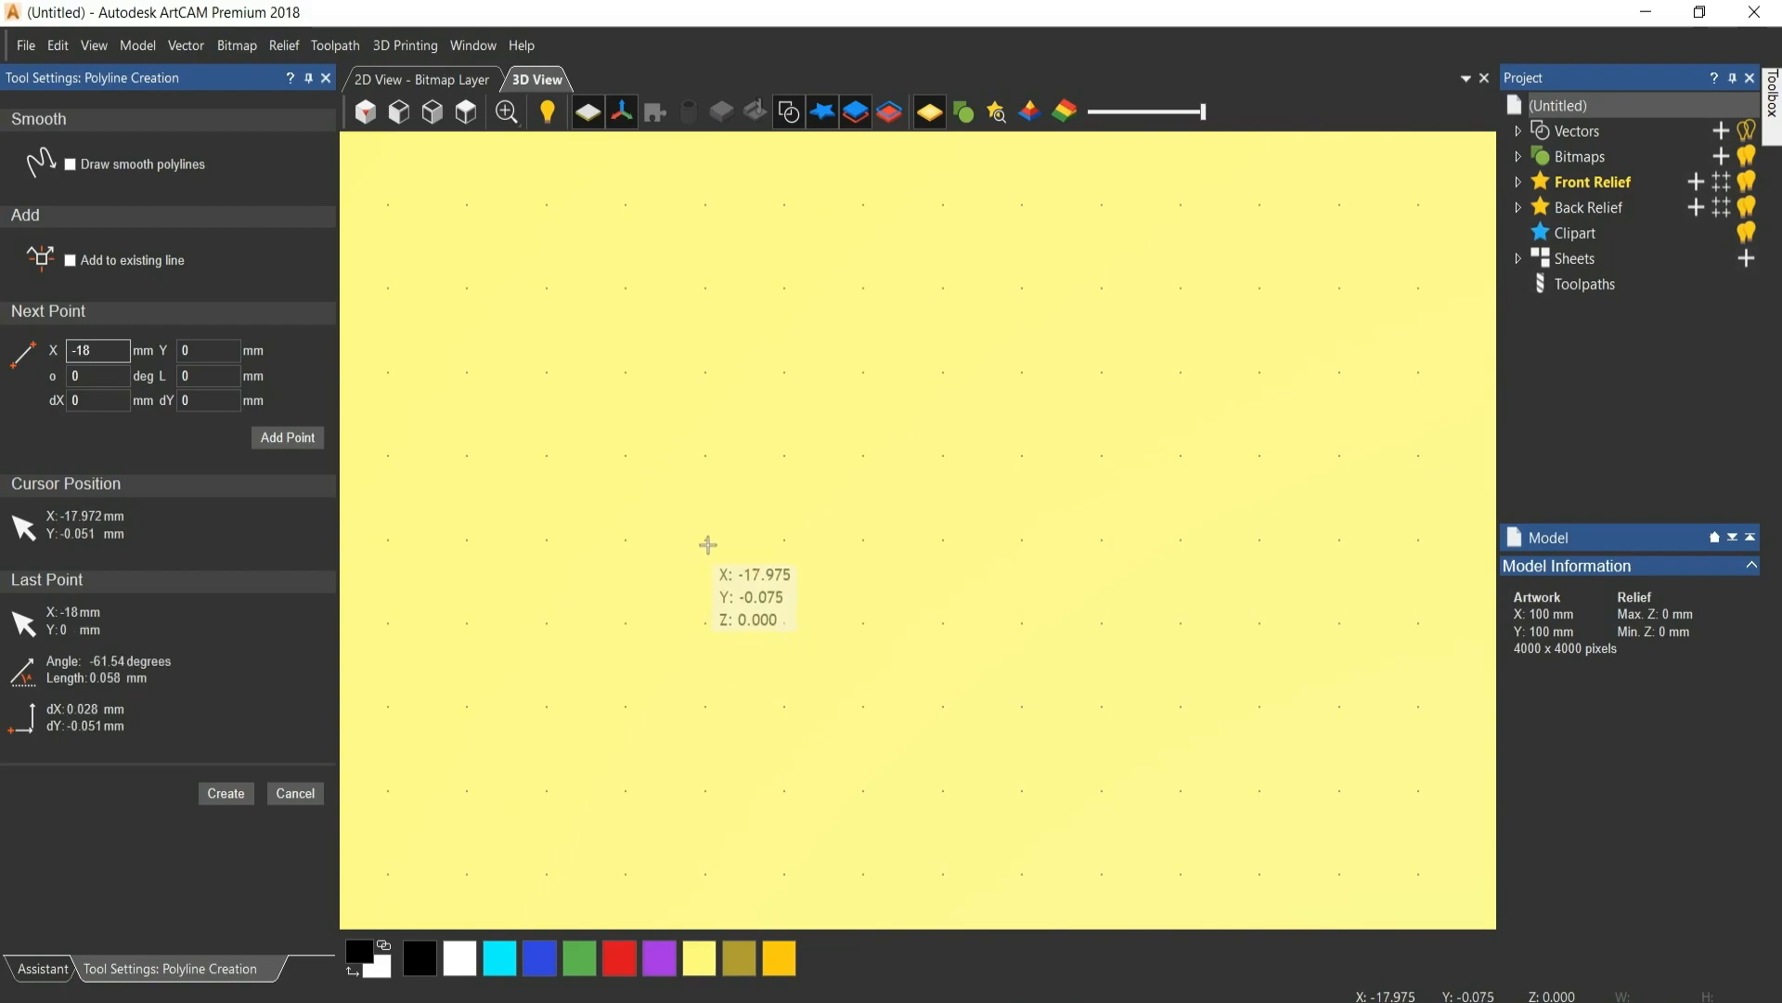
left_click(781, 529)
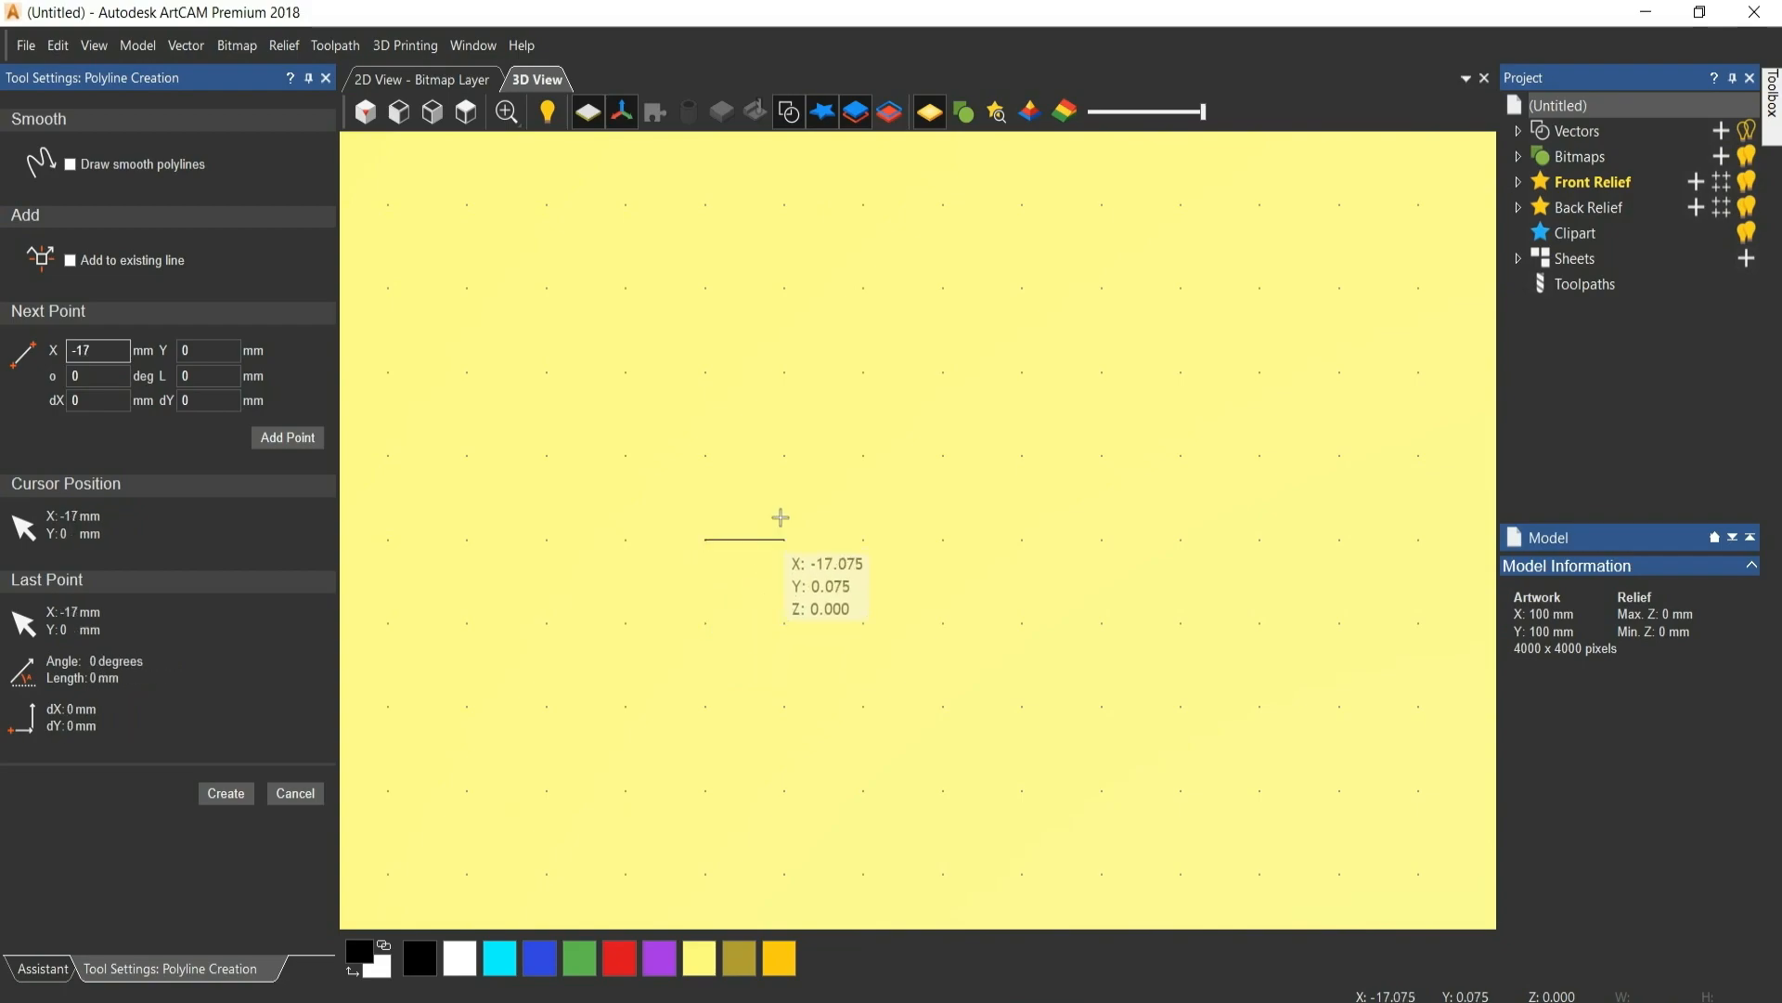
left_click(784, 456)
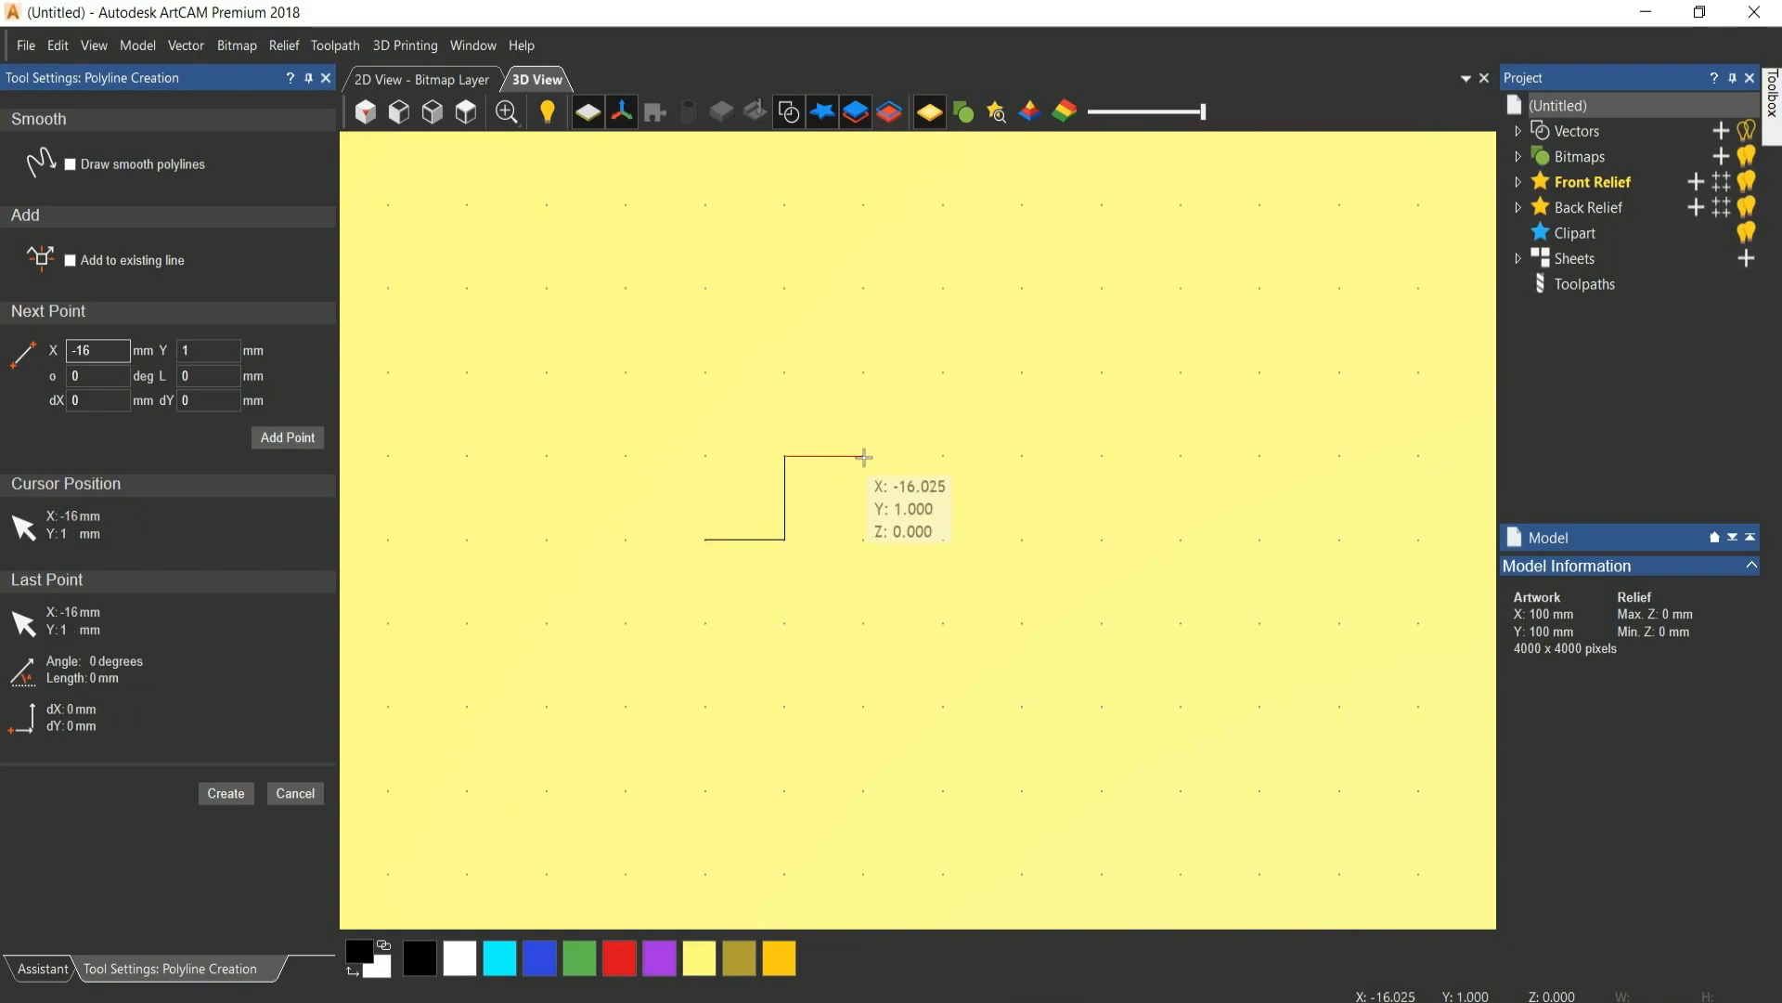
left_click(940, 541)
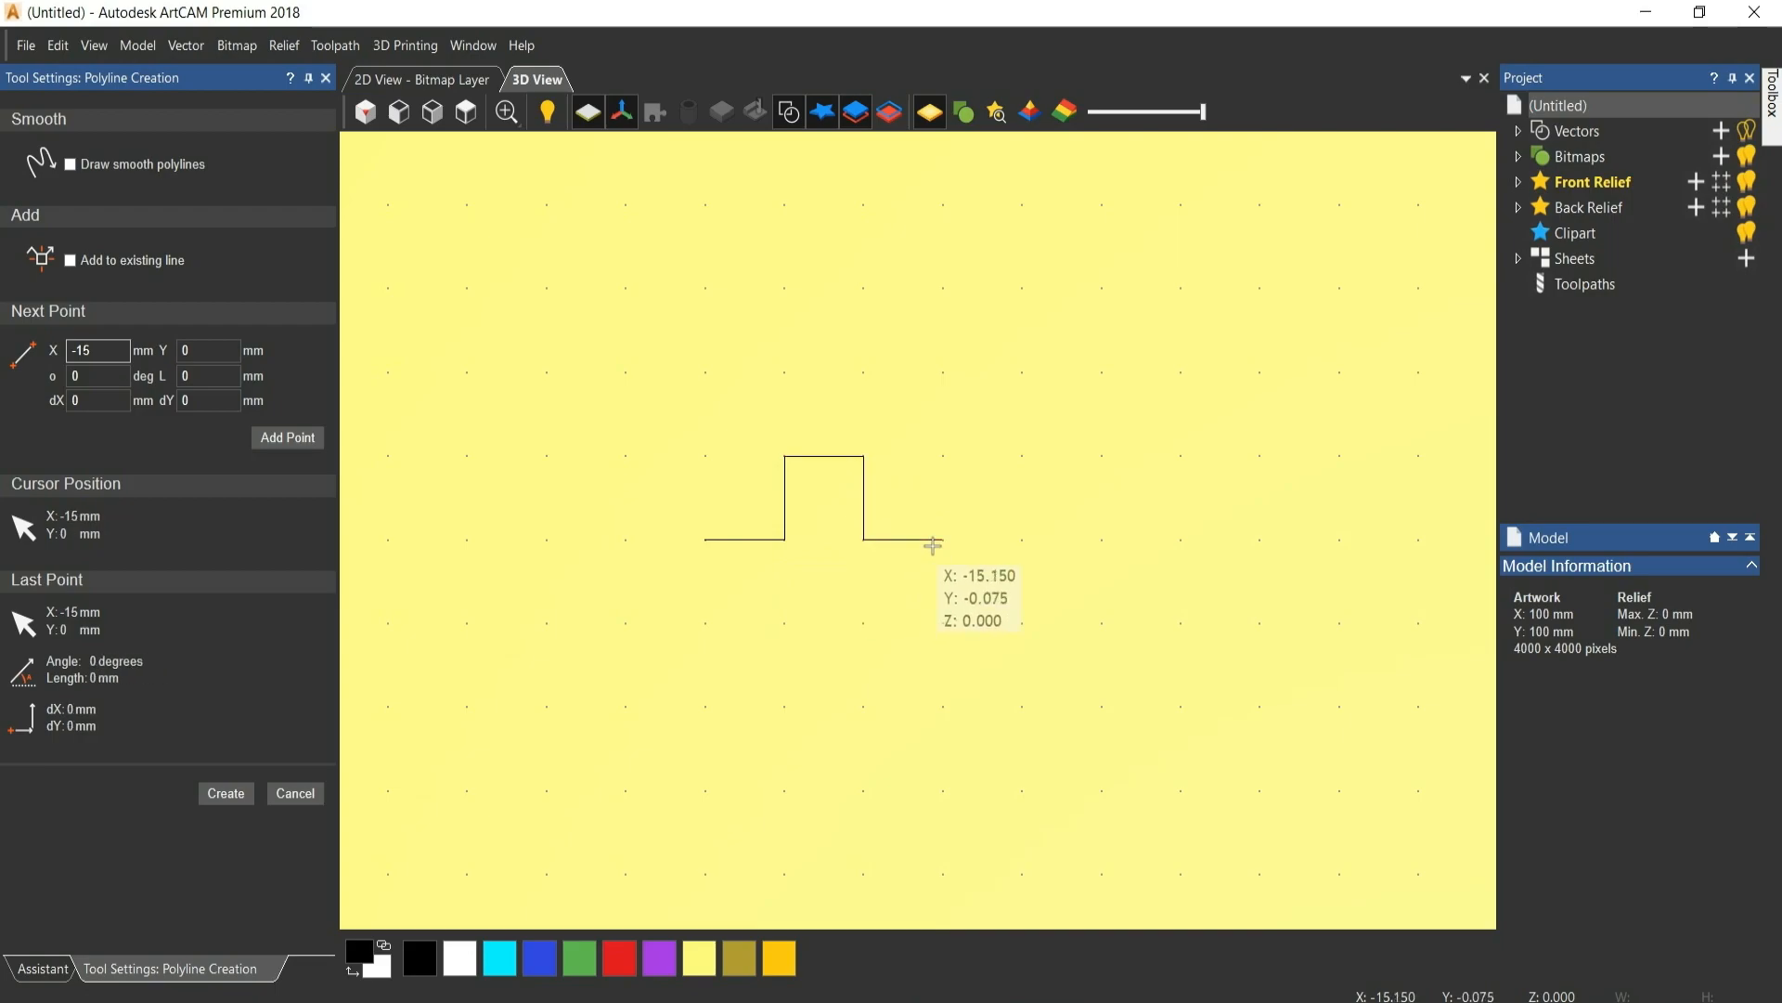
left_click(1021, 458)
left_click(1015, 544)
left_click(1091, 544)
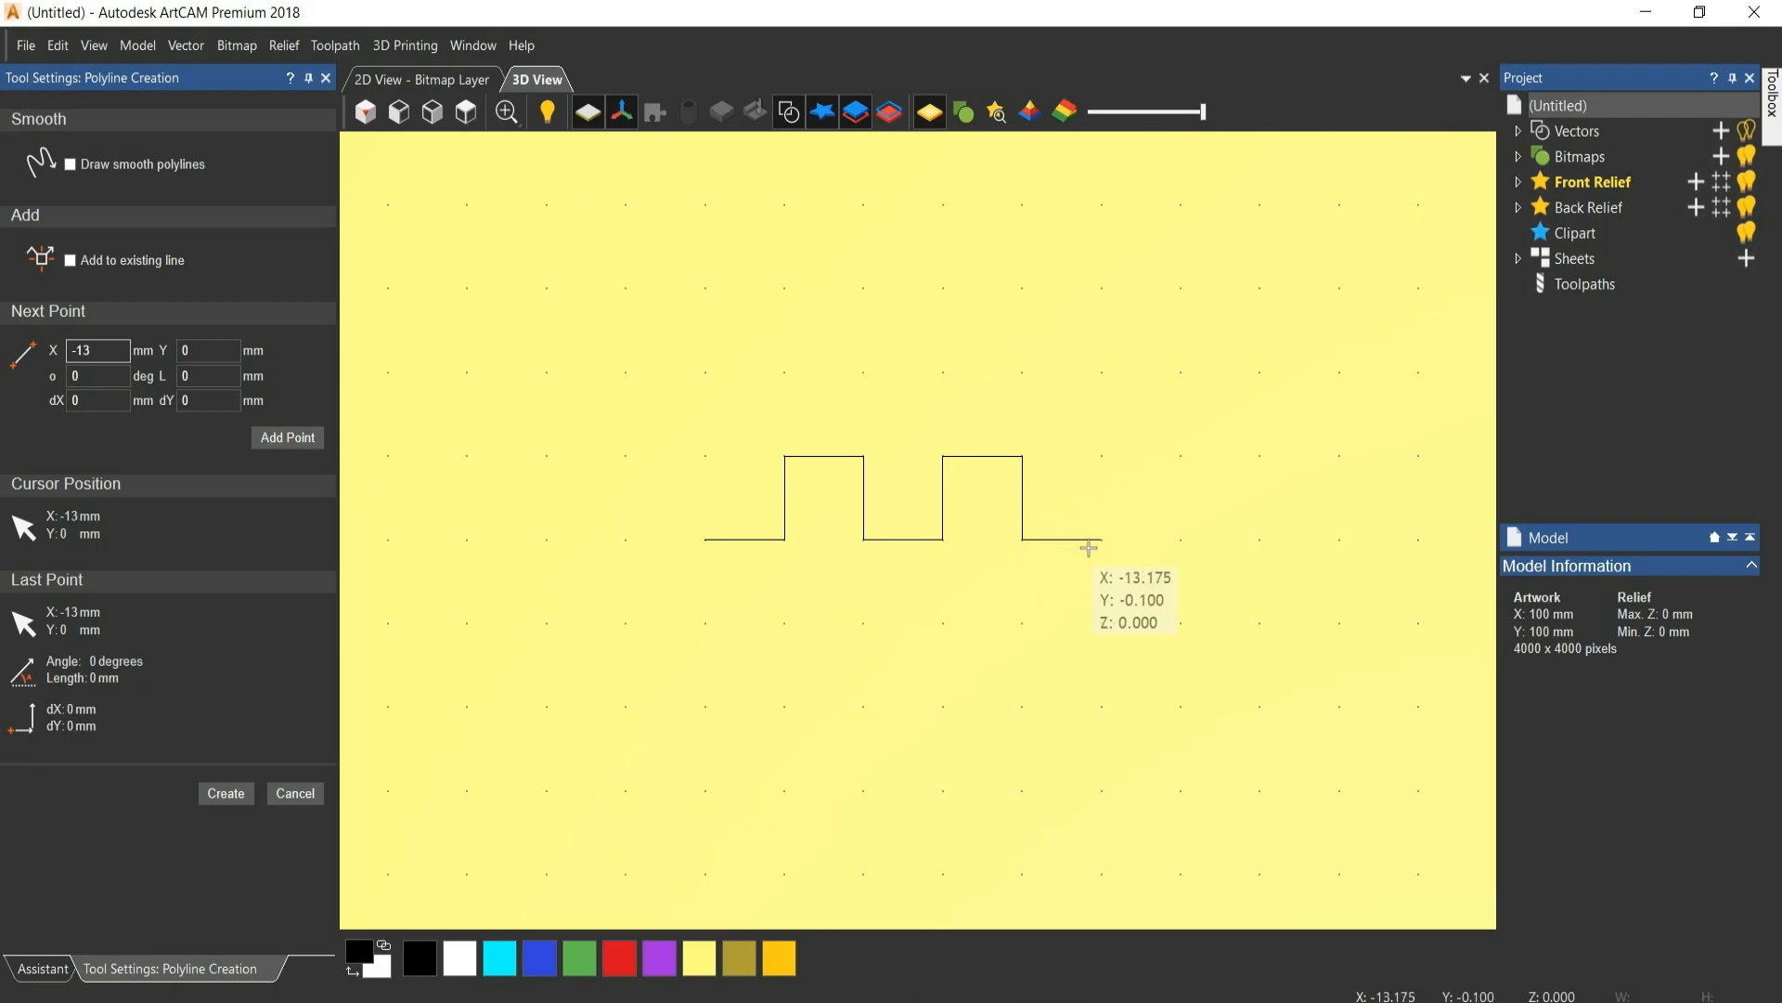
left_click(1093, 459)
key("Escape")
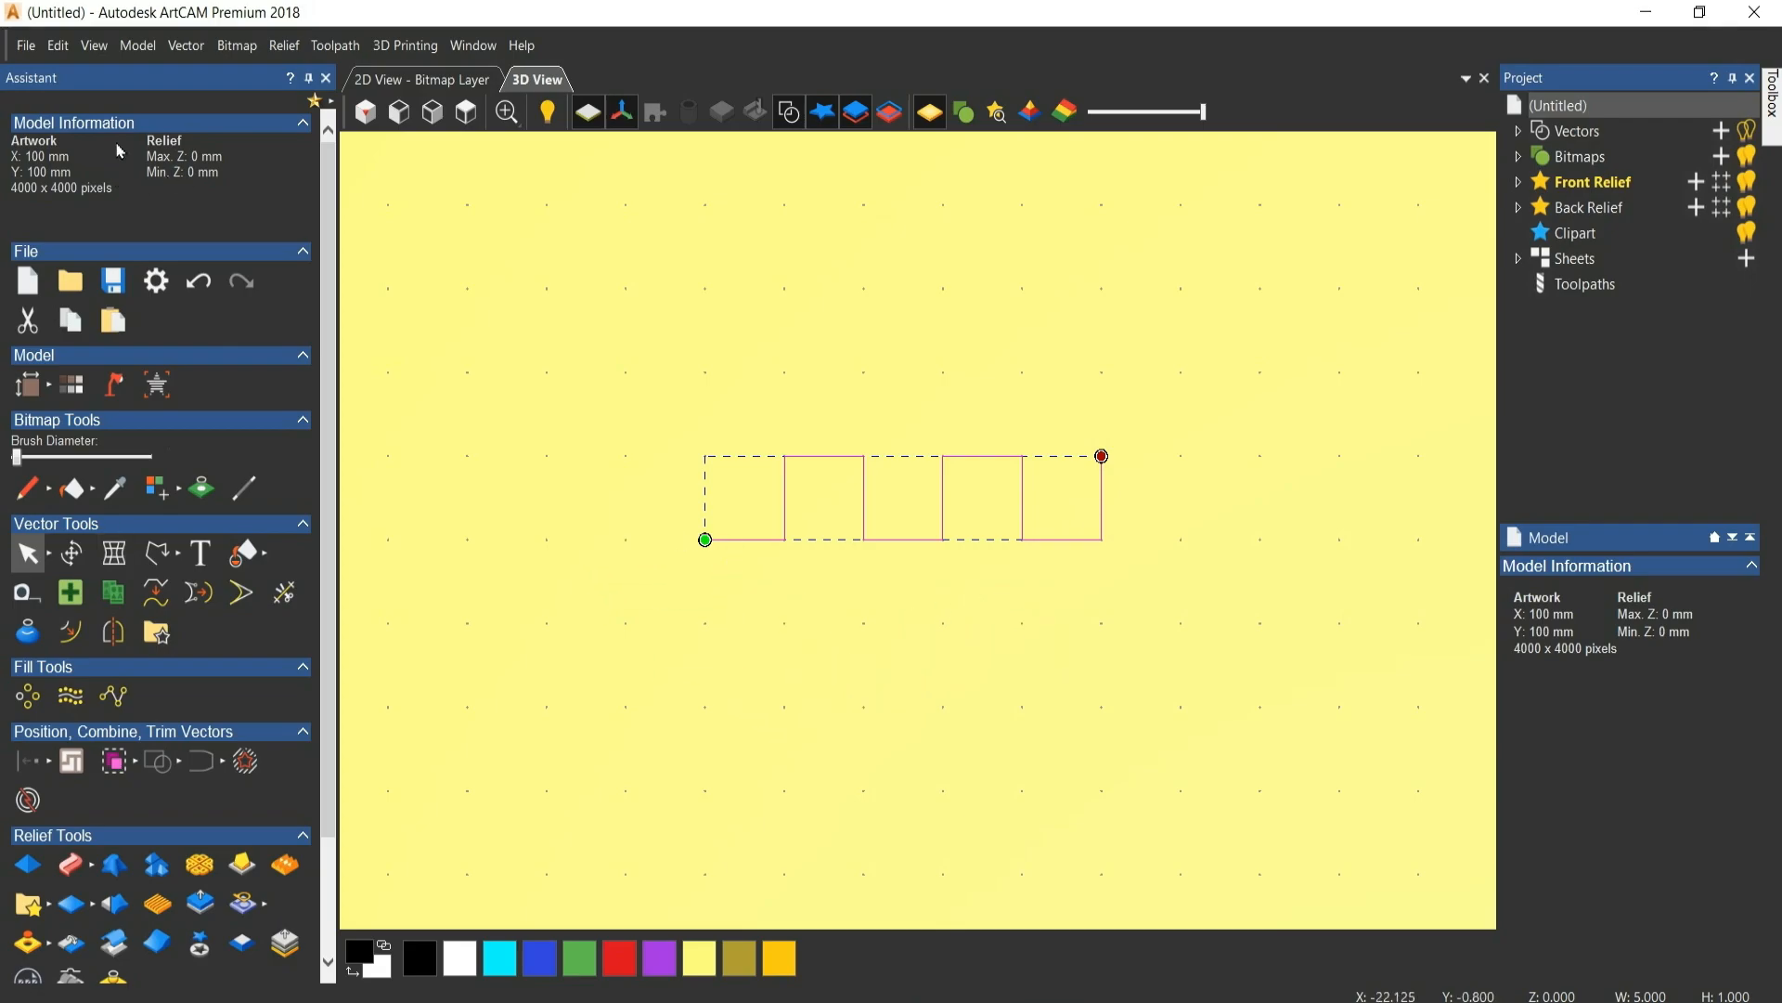
Turn off snapping to objects, guidelines and the grid.
left_click(106, 52)
mouse_move(164, 572)
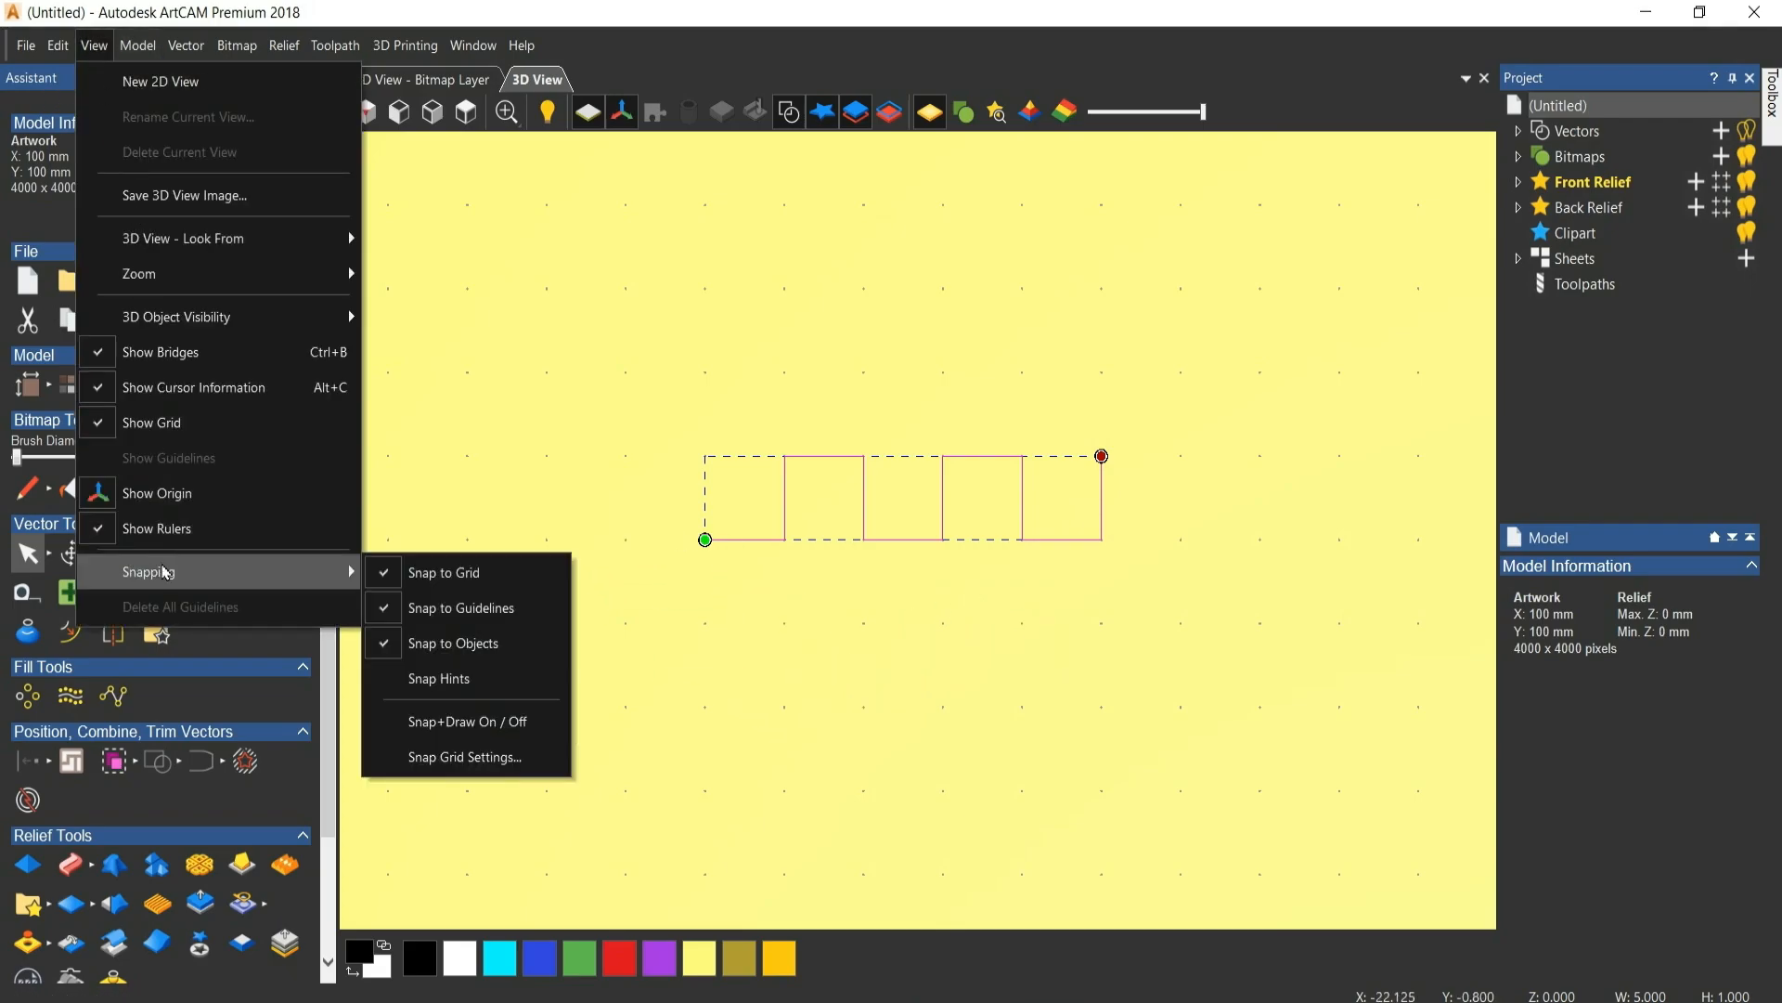
left_click(469, 646)
left_click(85, 52)
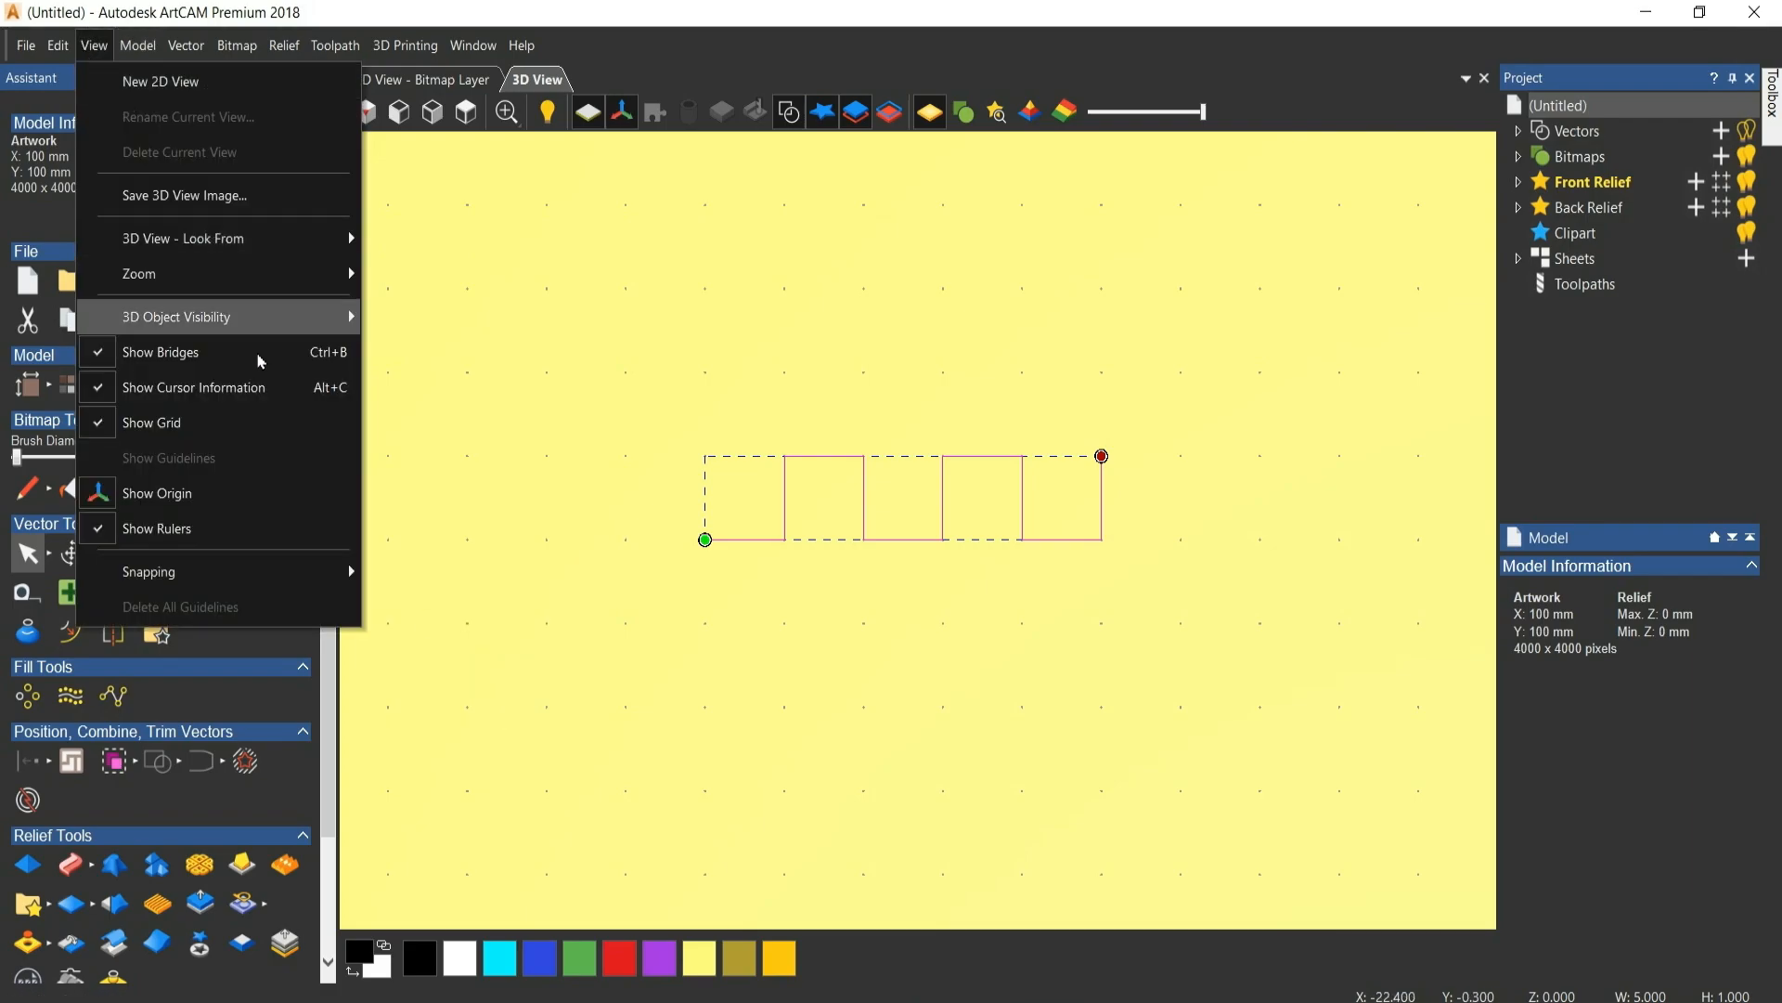
mouse_move(199, 572)
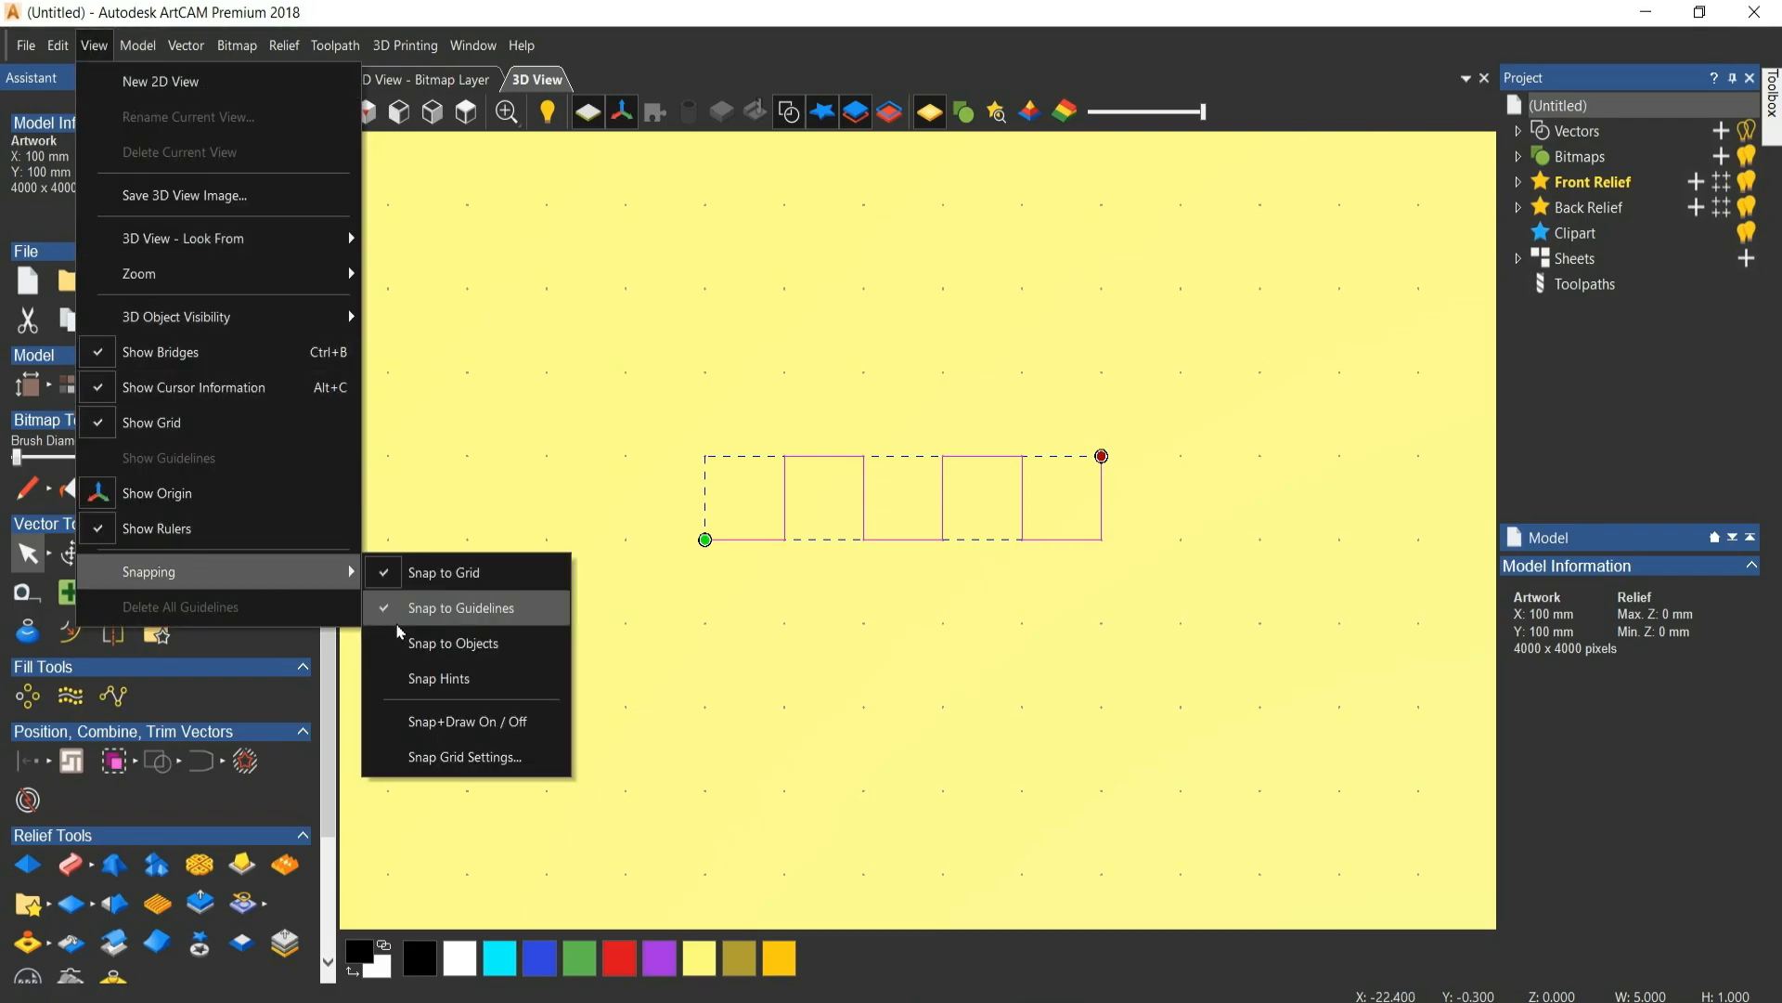
left_click(402, 631)
left_click(91, 44)
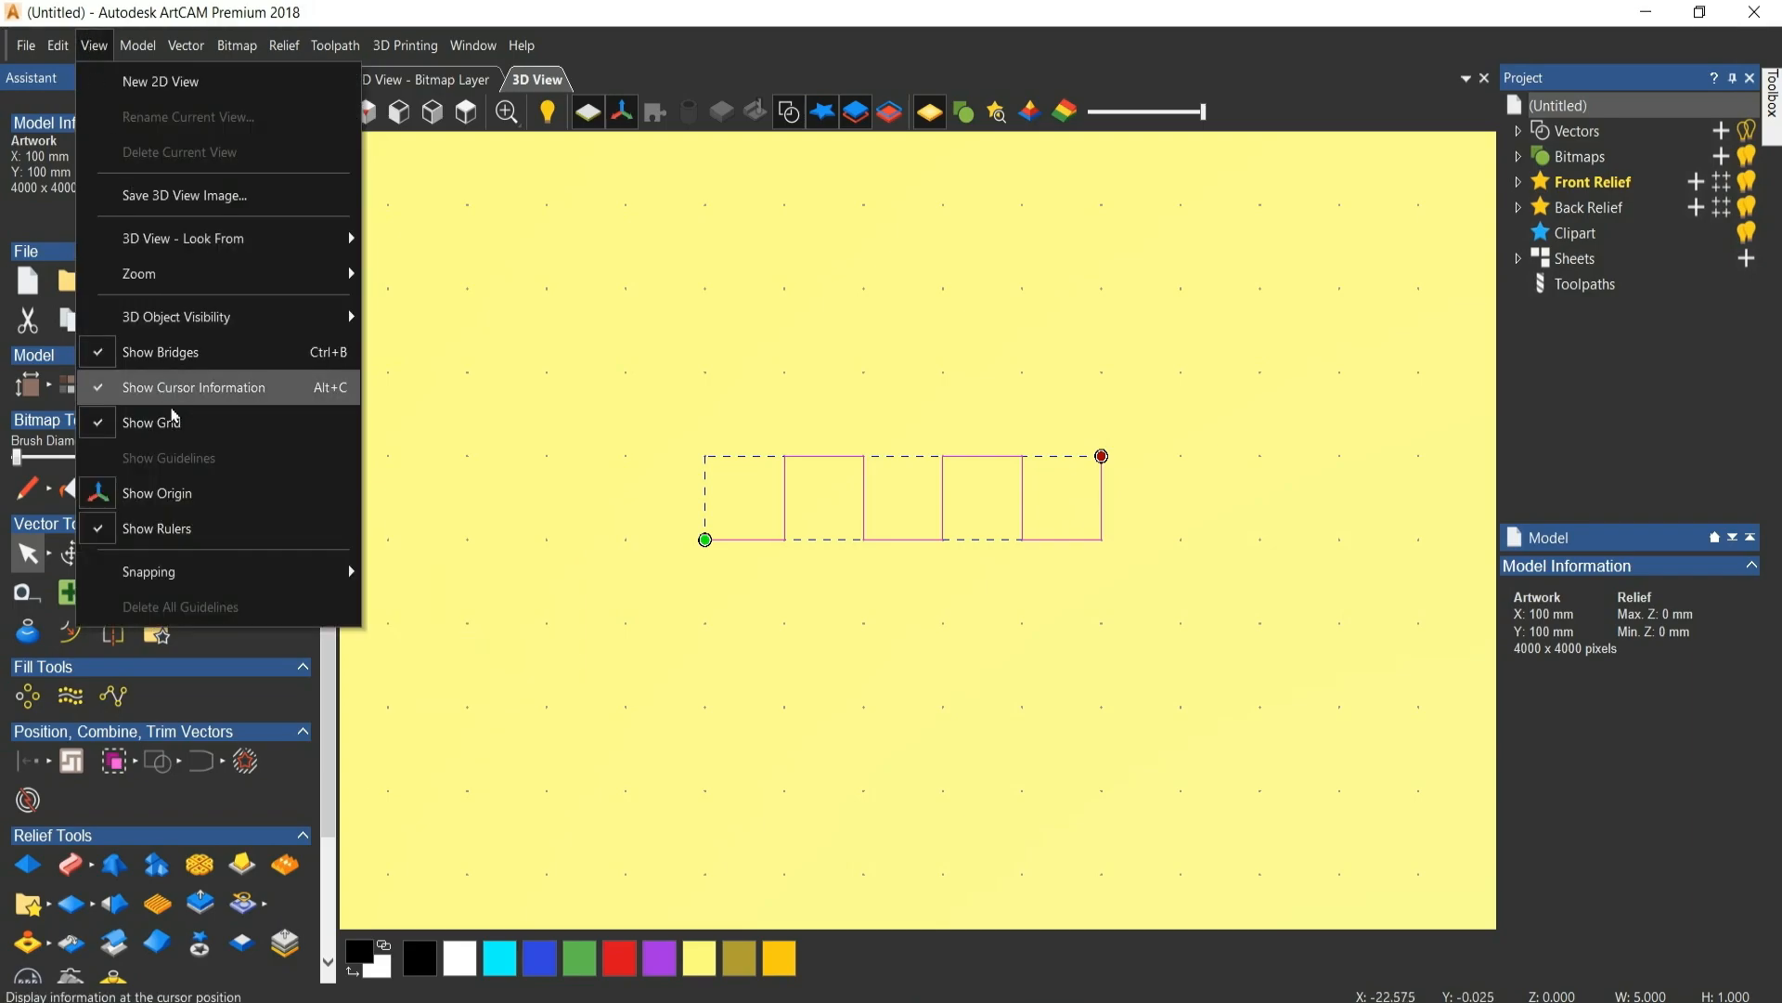
left_click(413, 574)
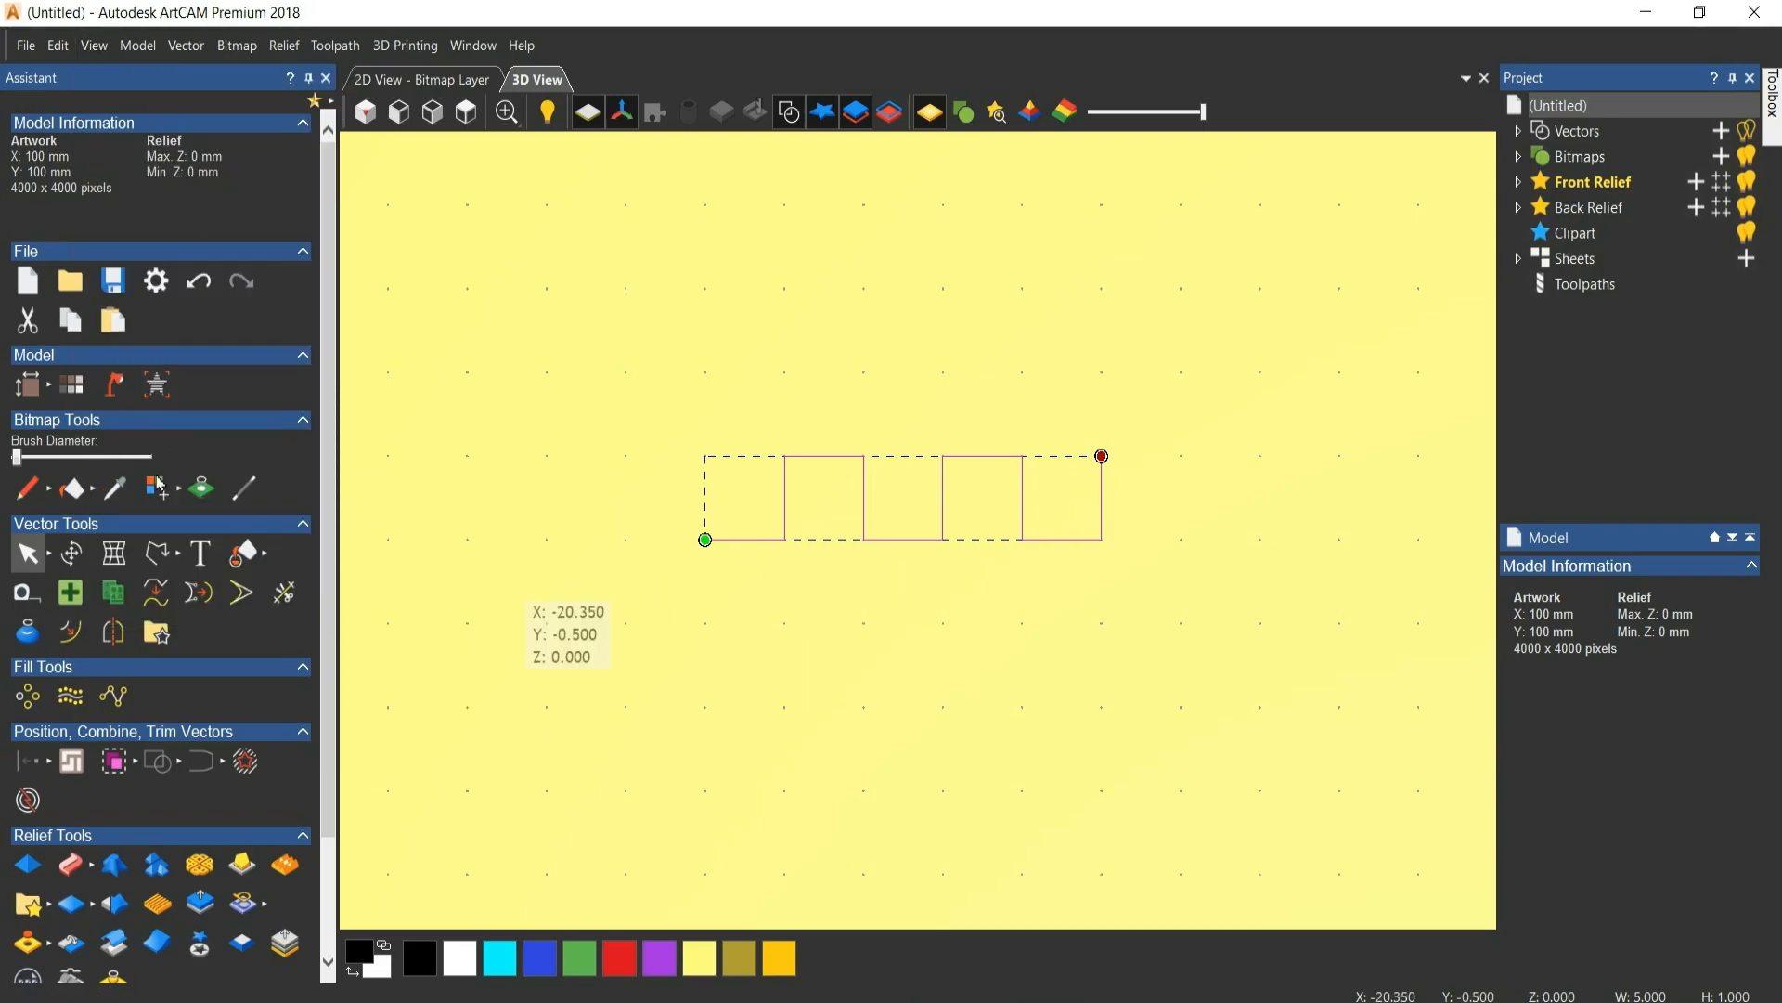
Draw a freely placed two-segment polyline, about 0.82 x 0.59 mm, starting at the upper end of the square-wave polyline.
left_click(165, 586)
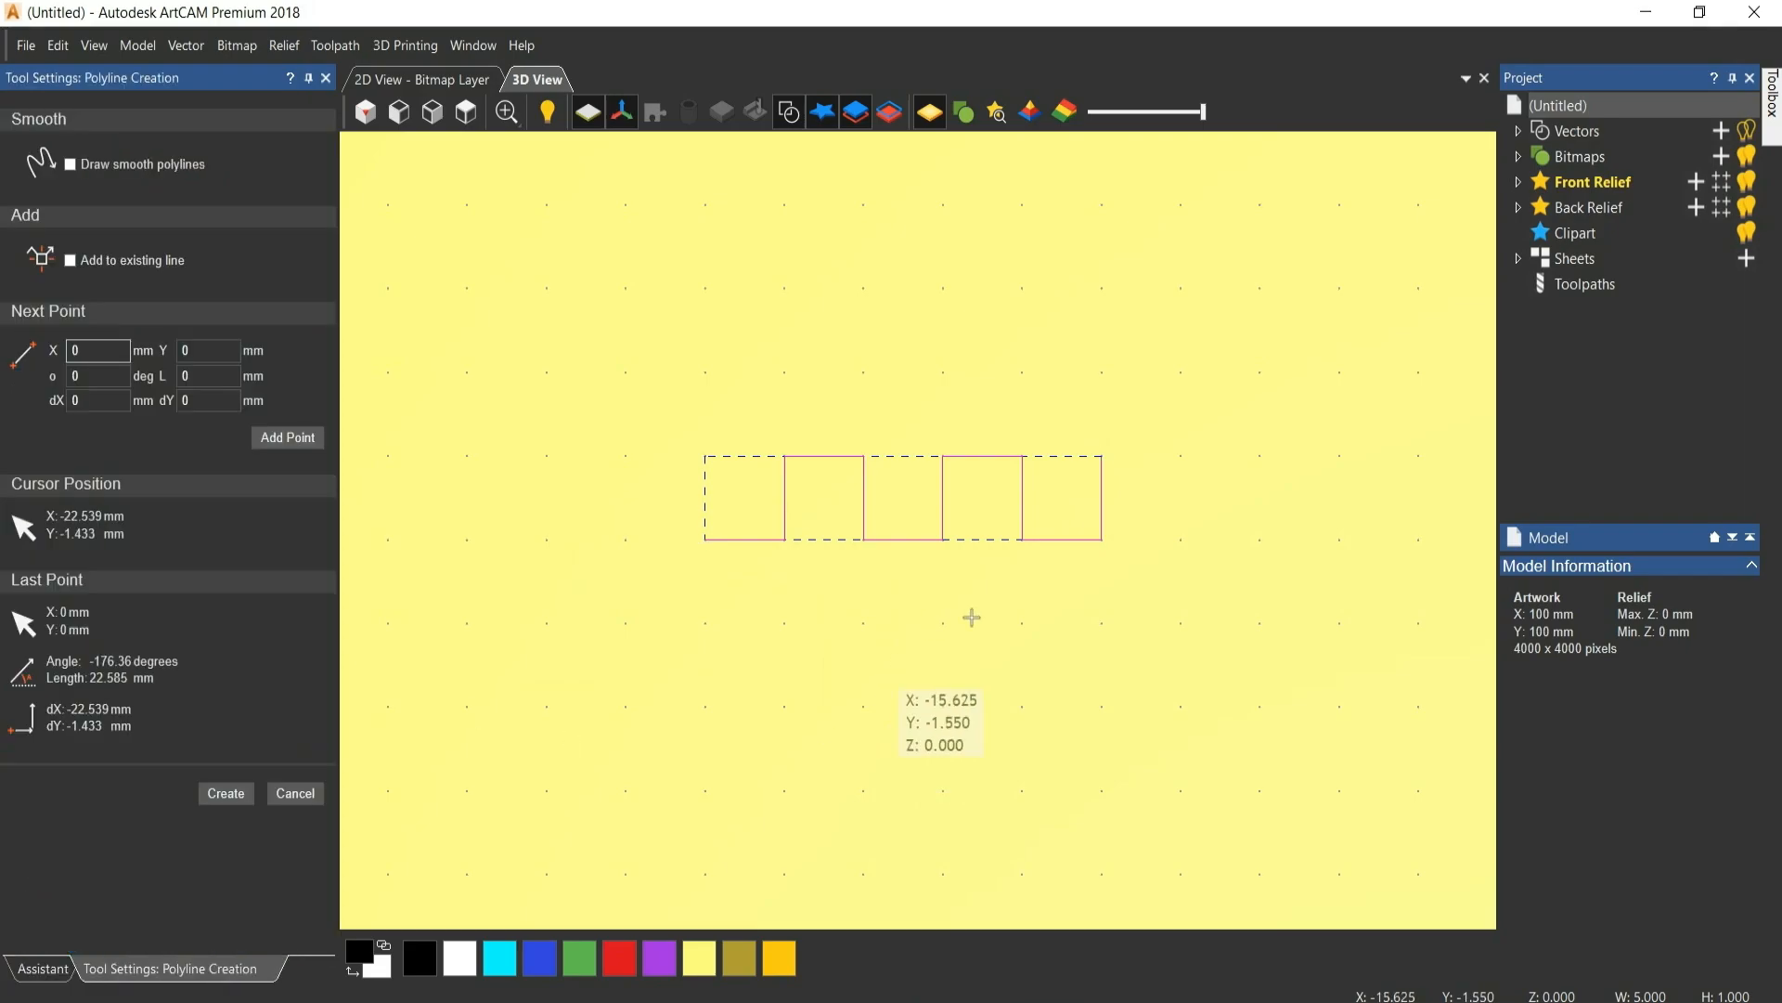
scroll(1104, 461, "up", 3)
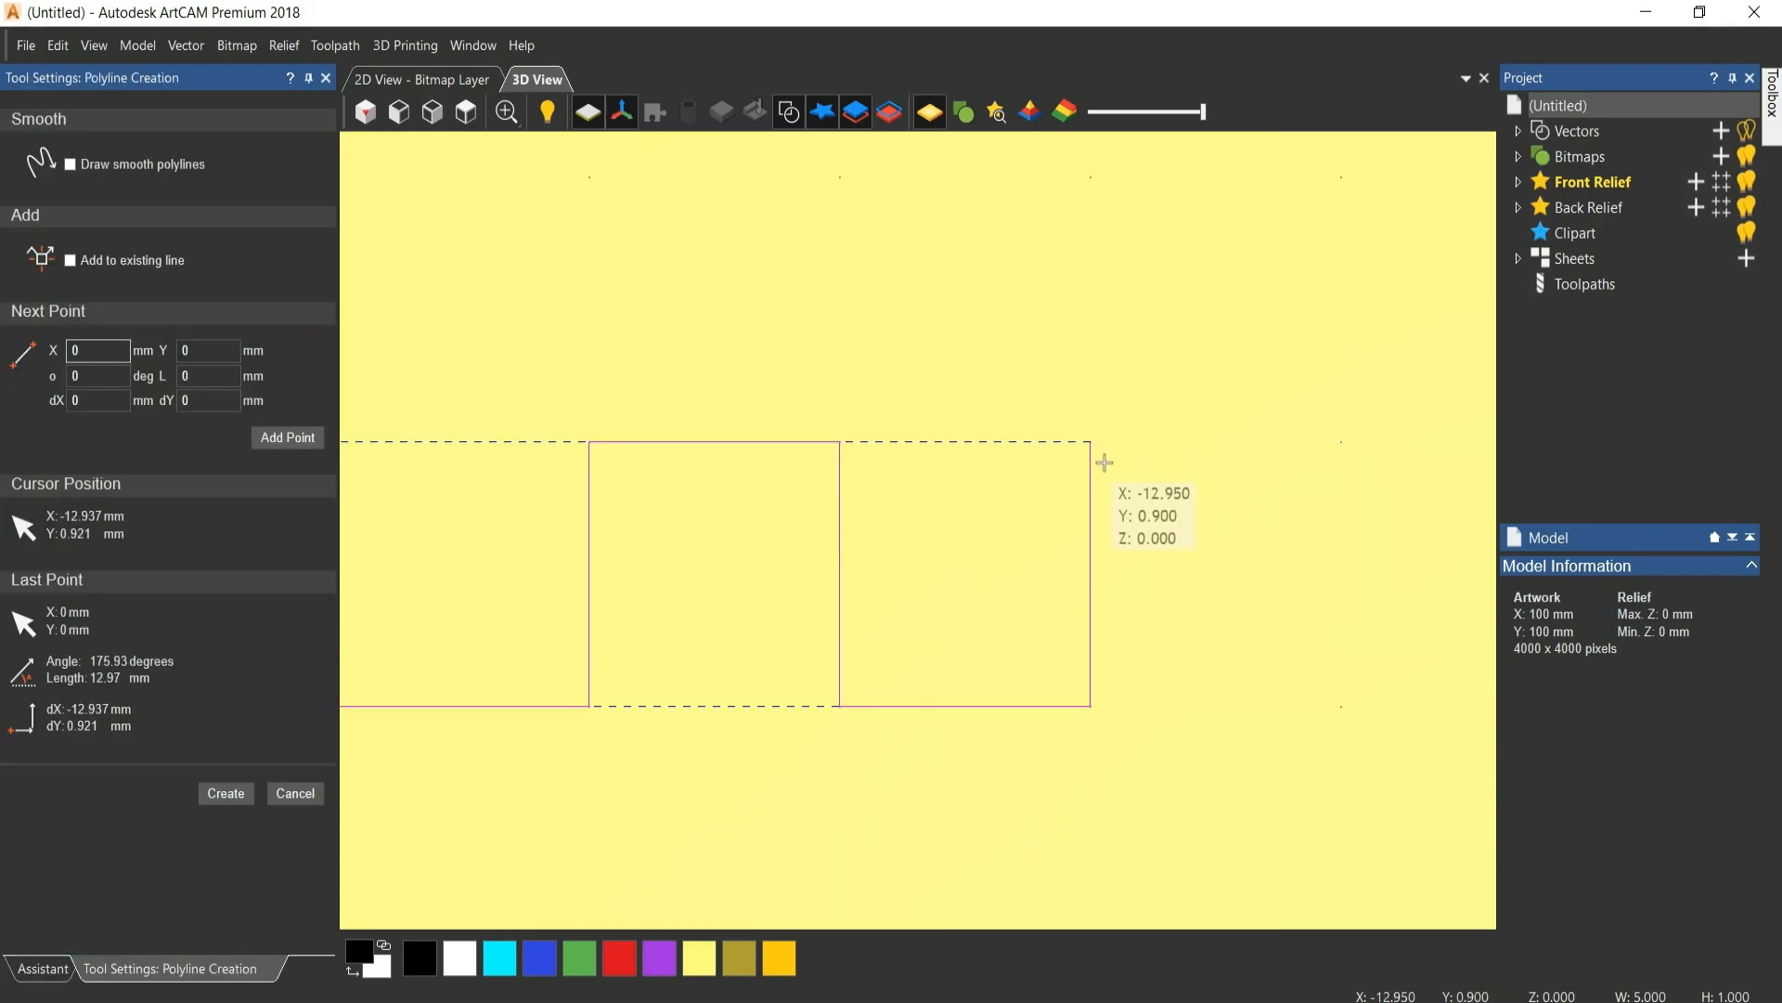
left_click(1098, 453)
left_click(1293, 512)
left_click(1289, 596)
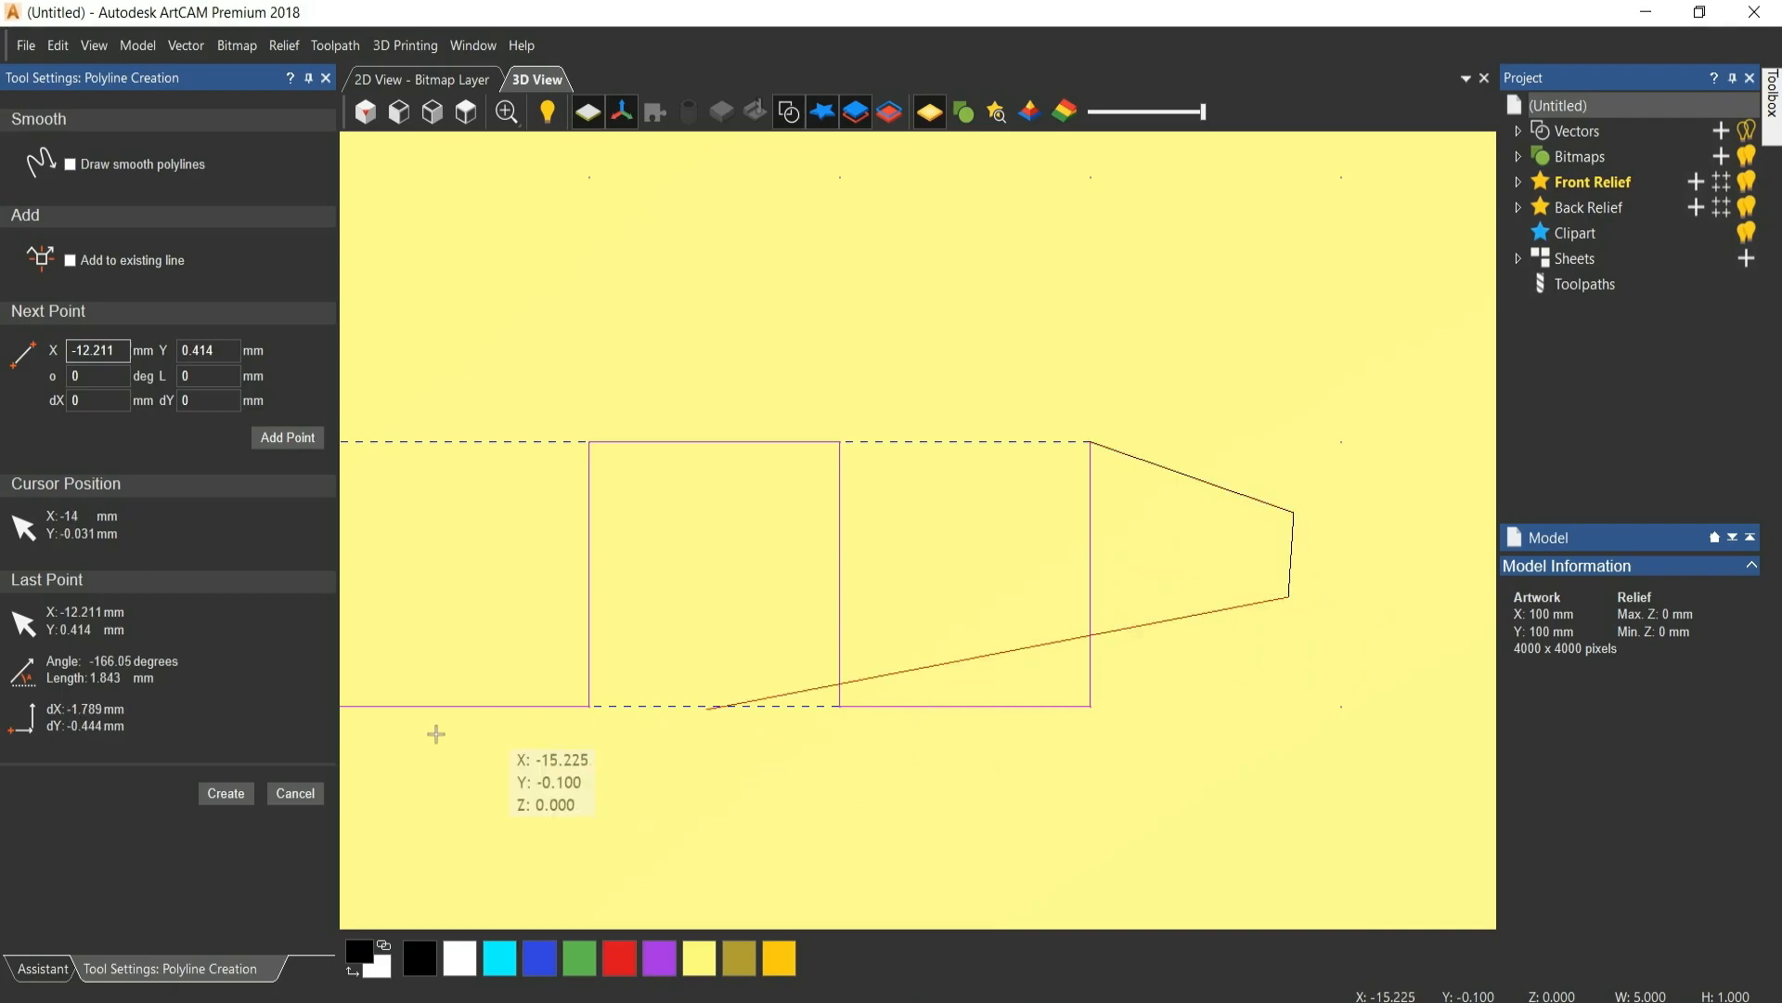
left_click(219, 803)
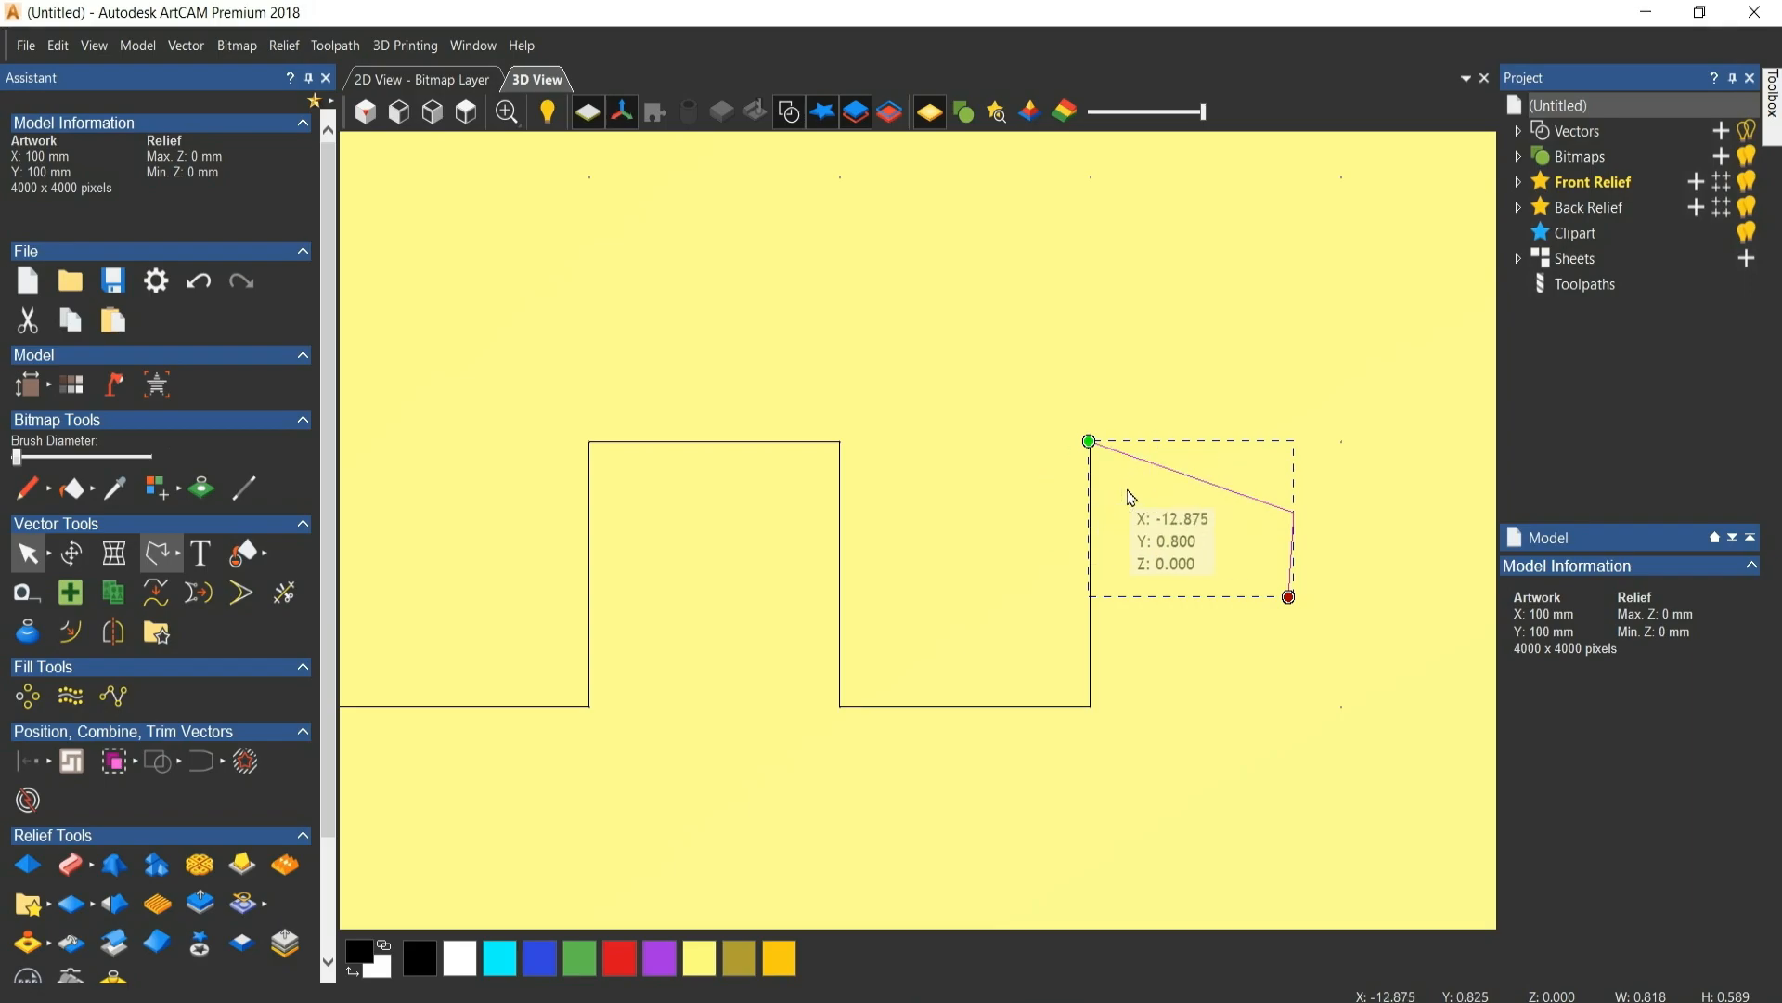
Examine up close how precisely the new polyline's start point meets the end of the square-wave polyline.
scroll(1097, 440, "up", 2)
scroll(1097, 441, "up", 5)
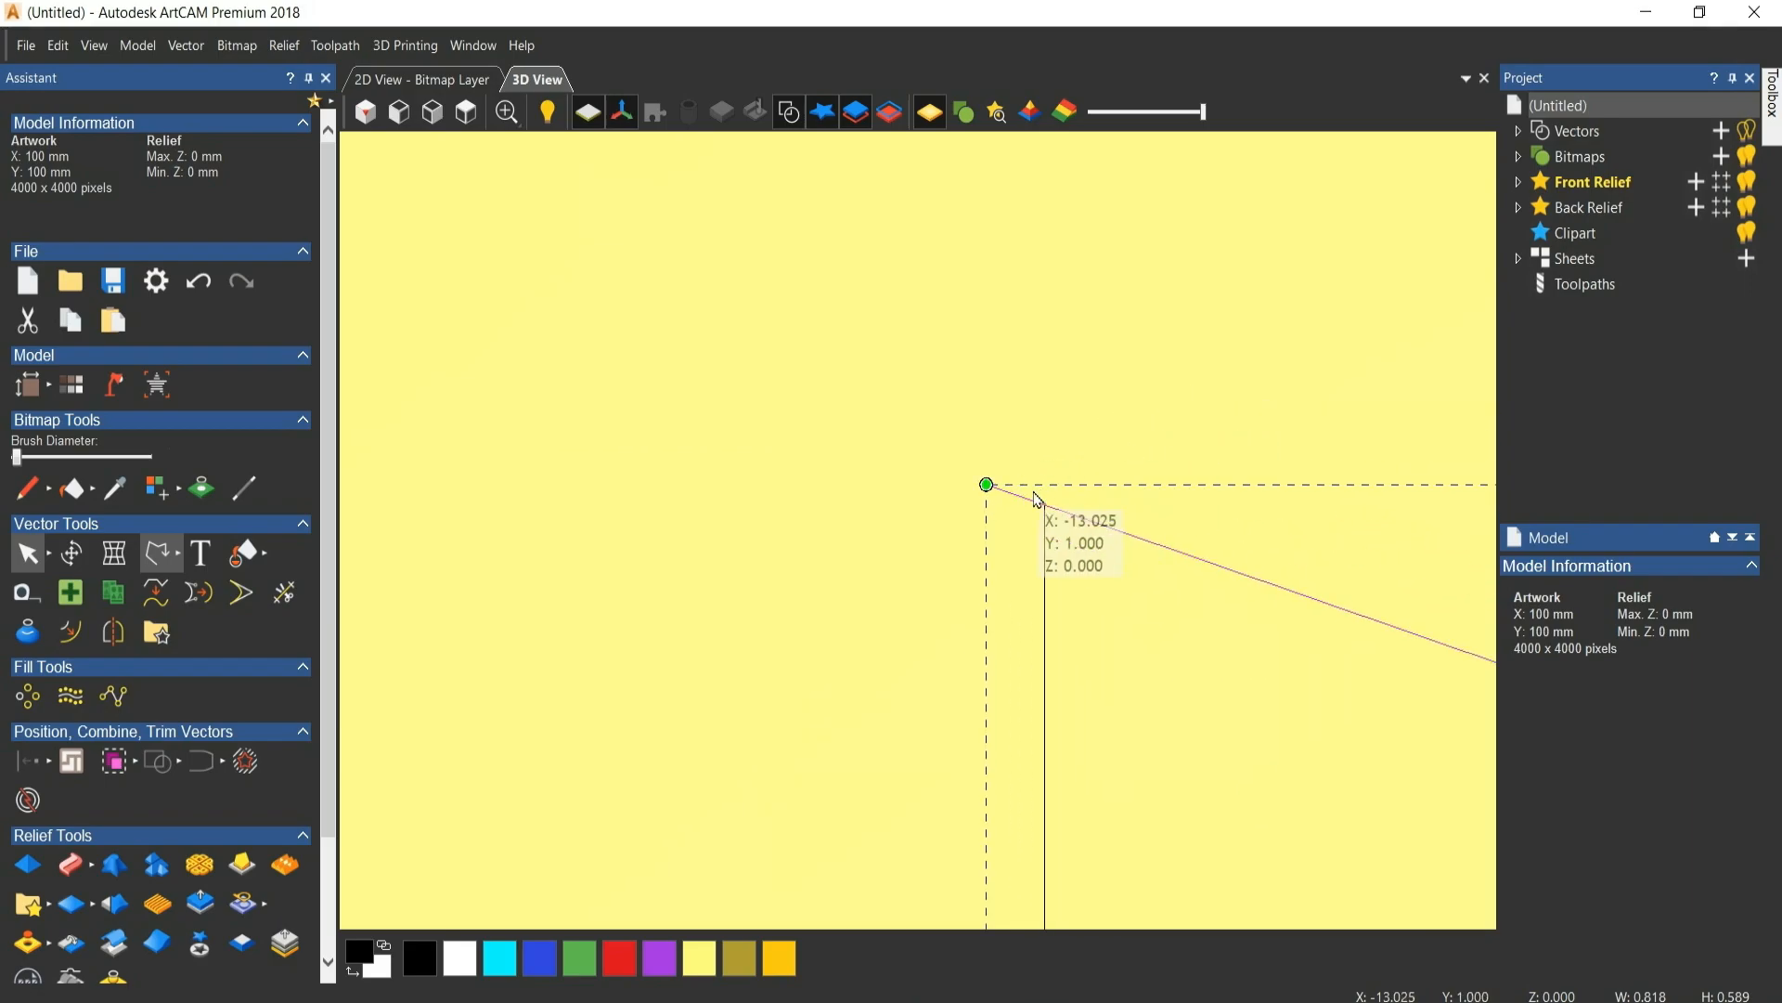
scroll(1022, 578, "up", 1)
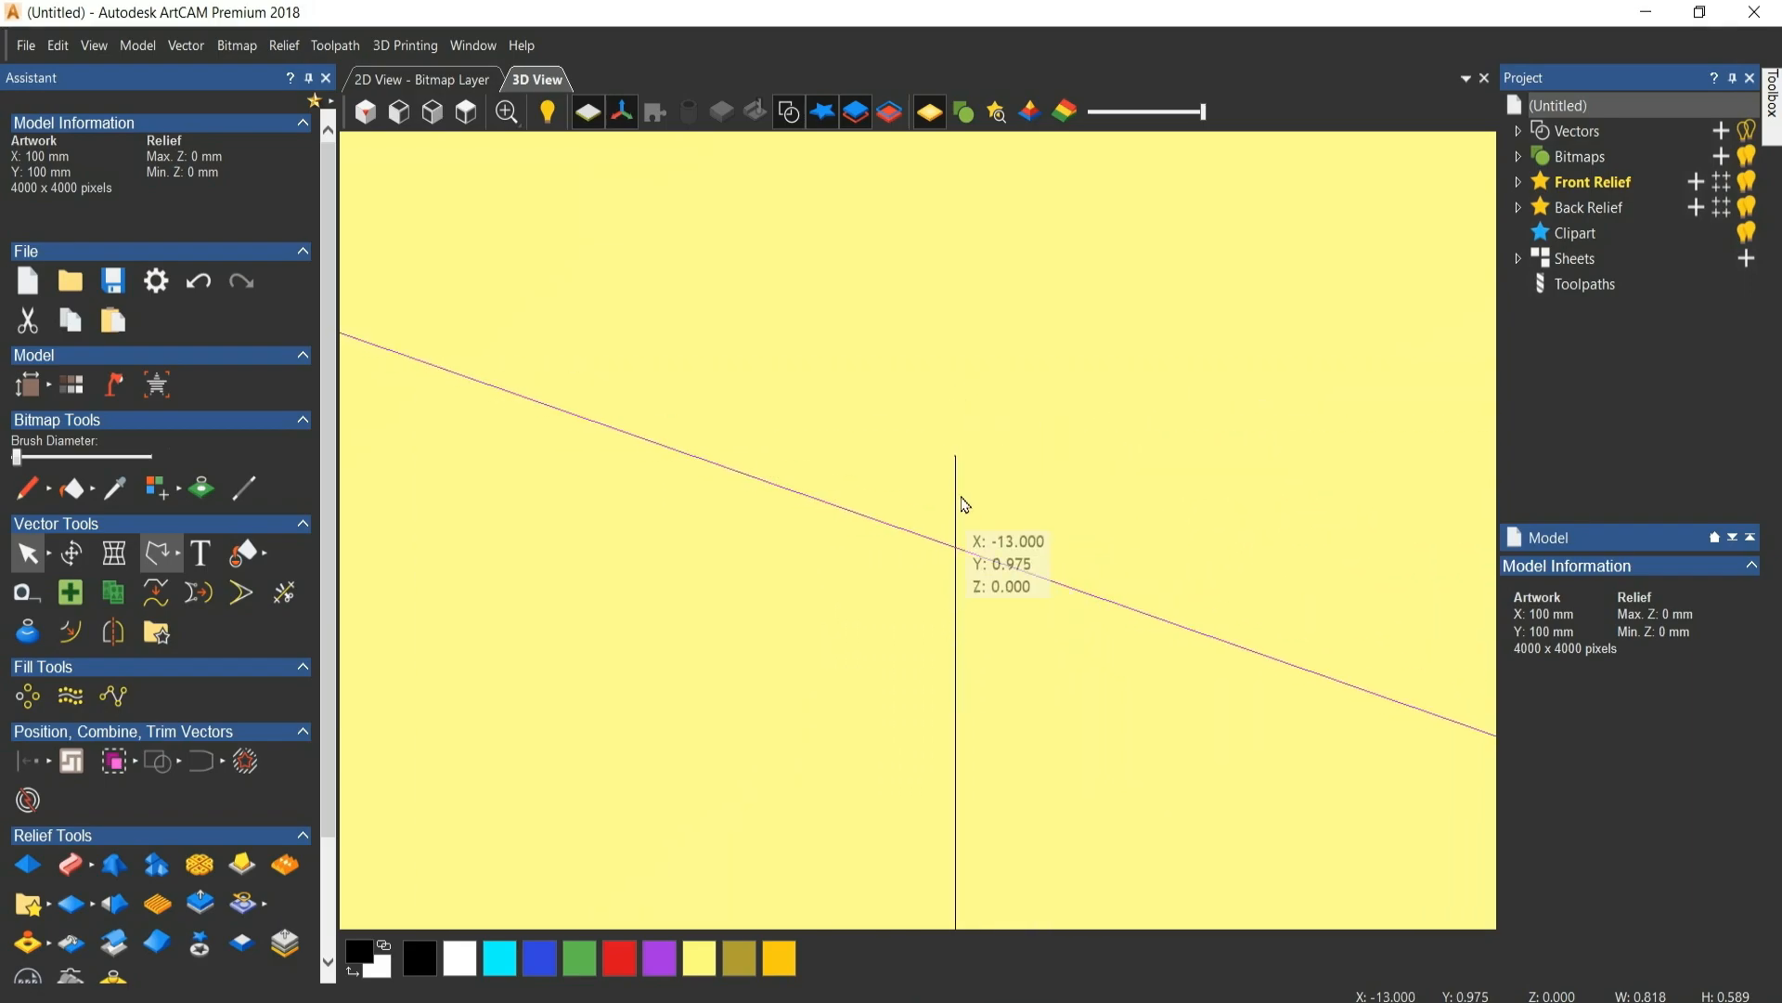
scroll(969, 494, "down", 7)
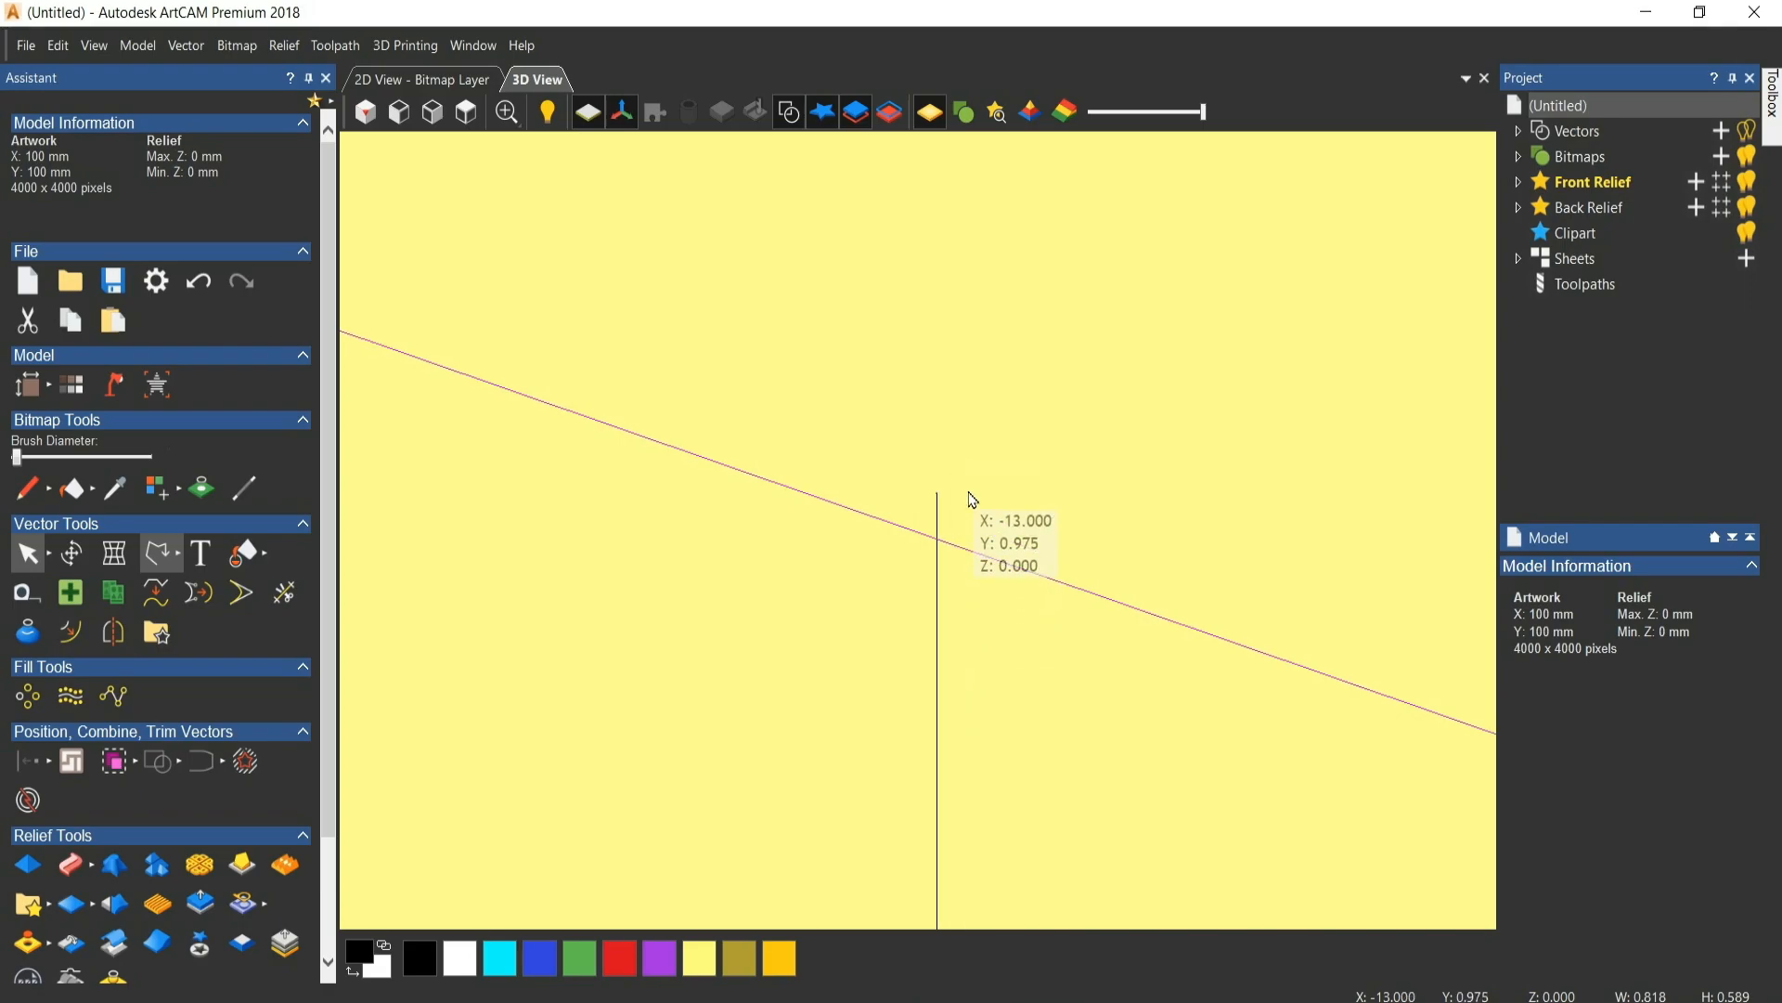
scroll(1039, 393, "down", 5)
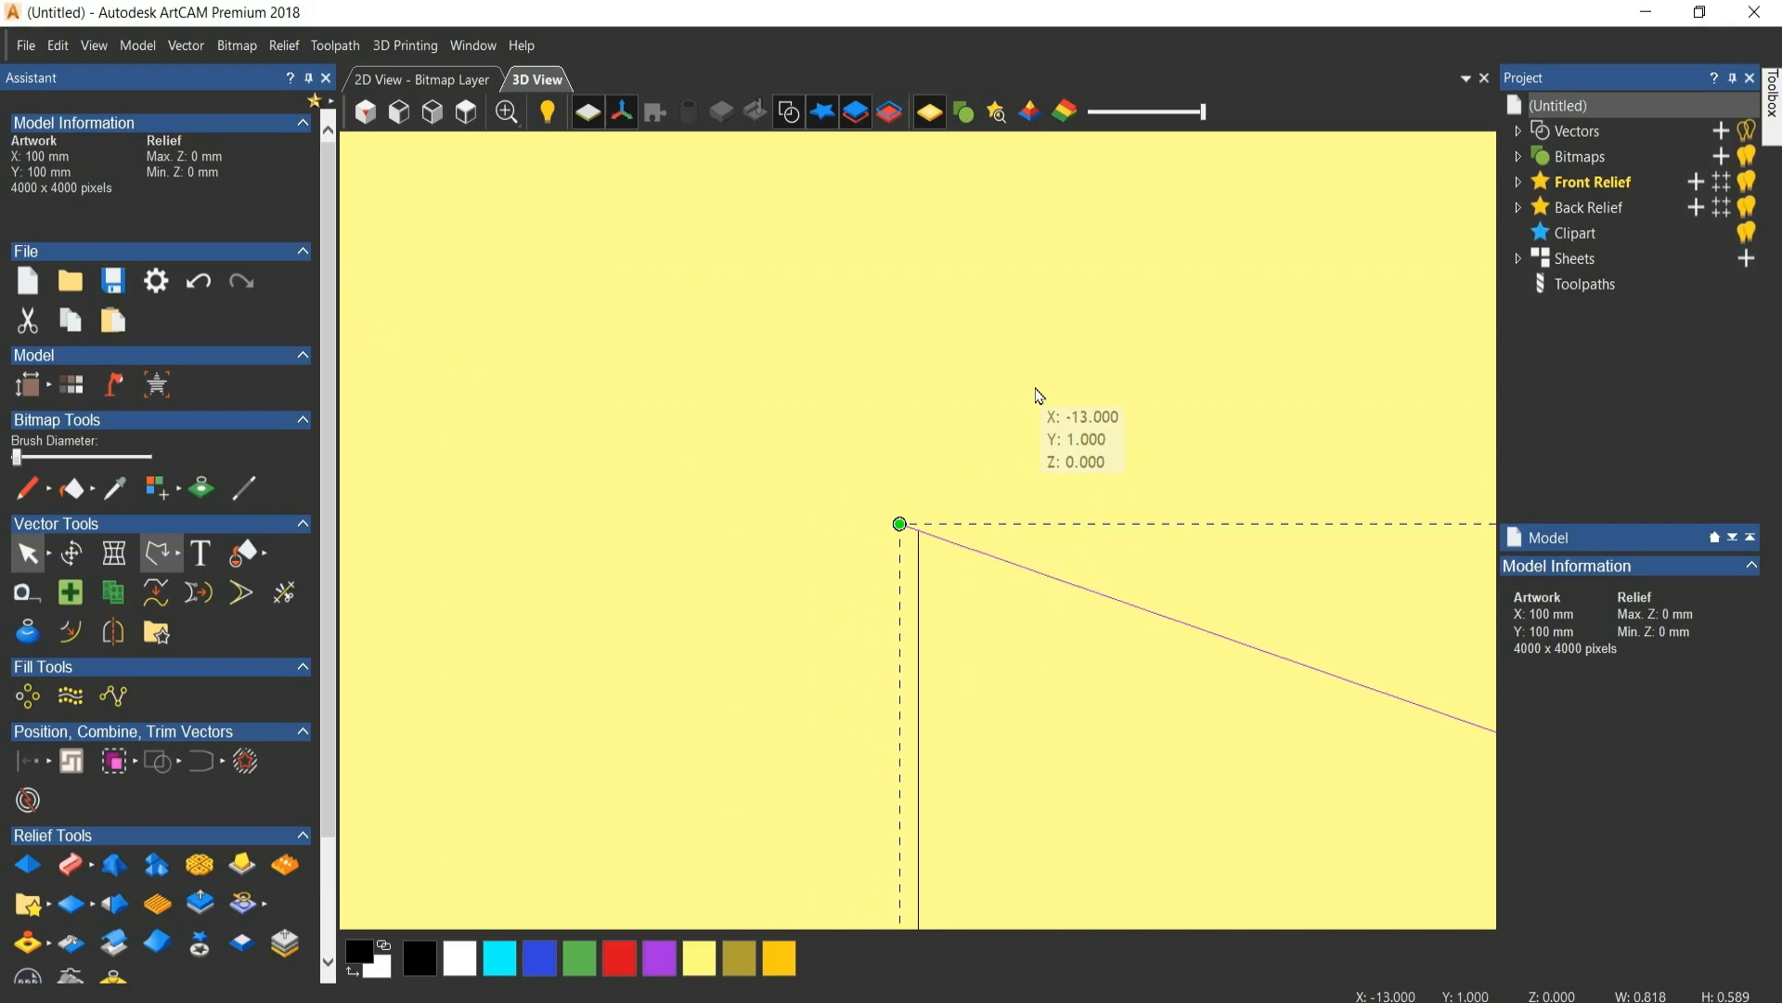
scroll(1040, 399, "down", 1)
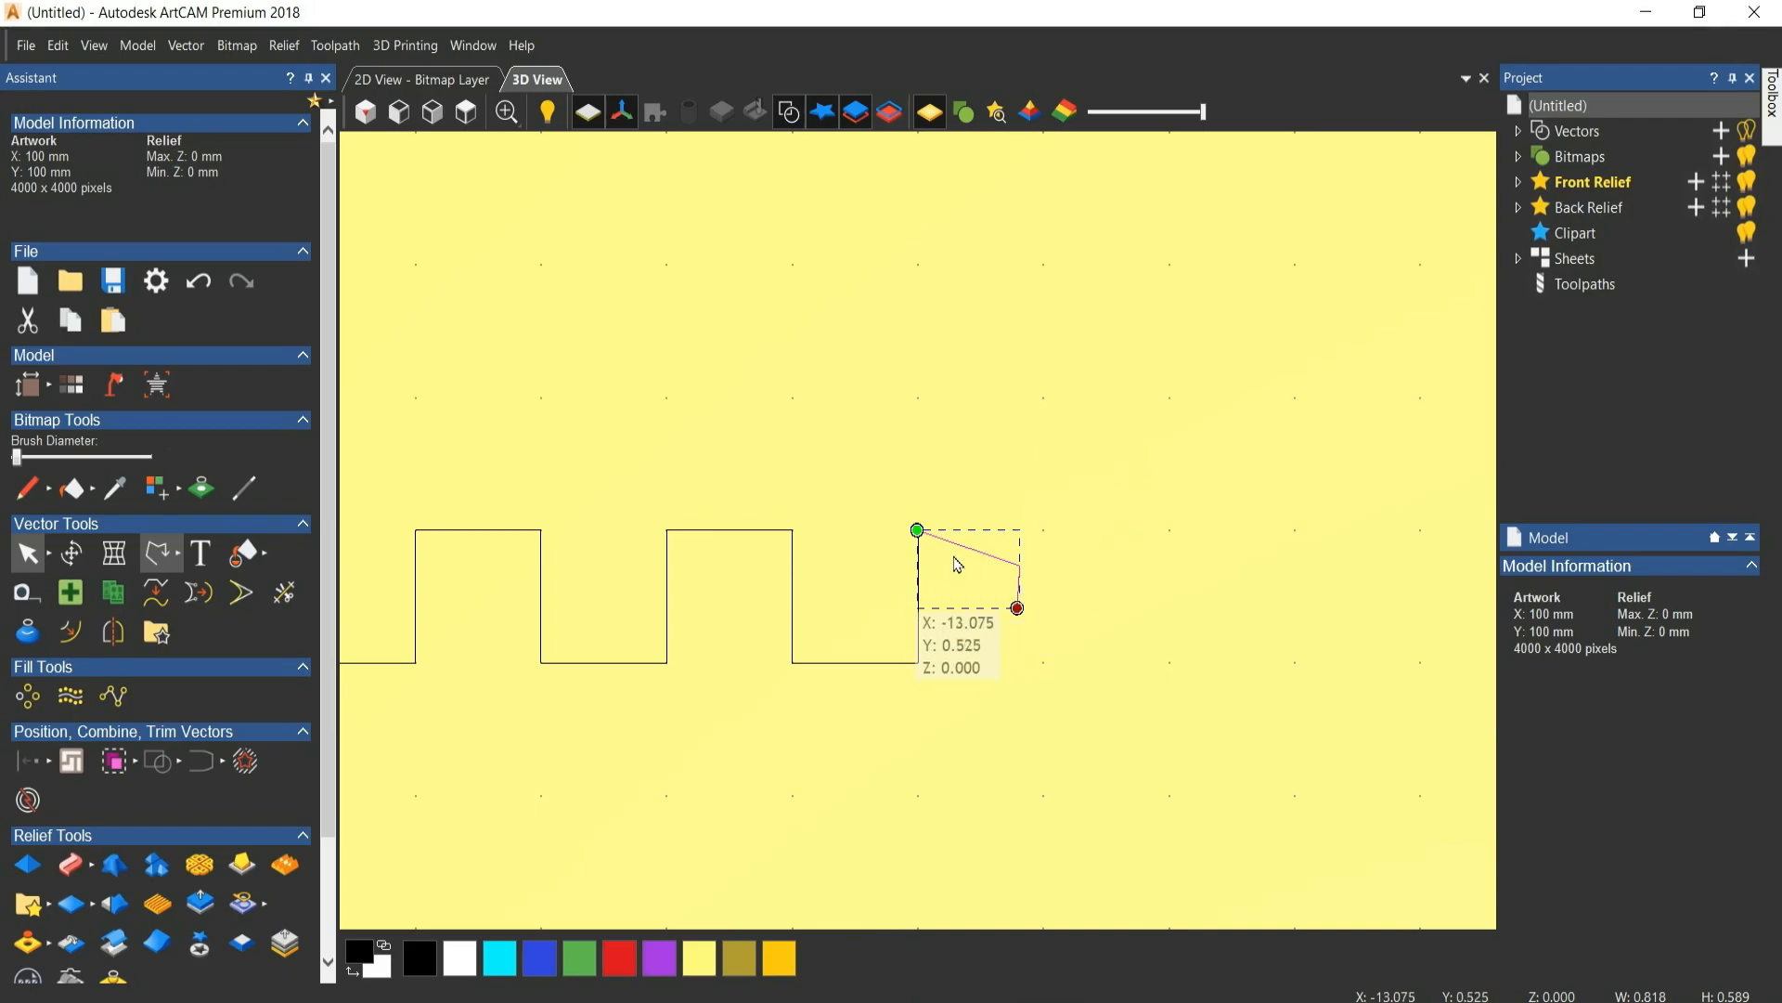
Turn on snapping to the grid and to objects.
scroll(809, 663, "down", 2)
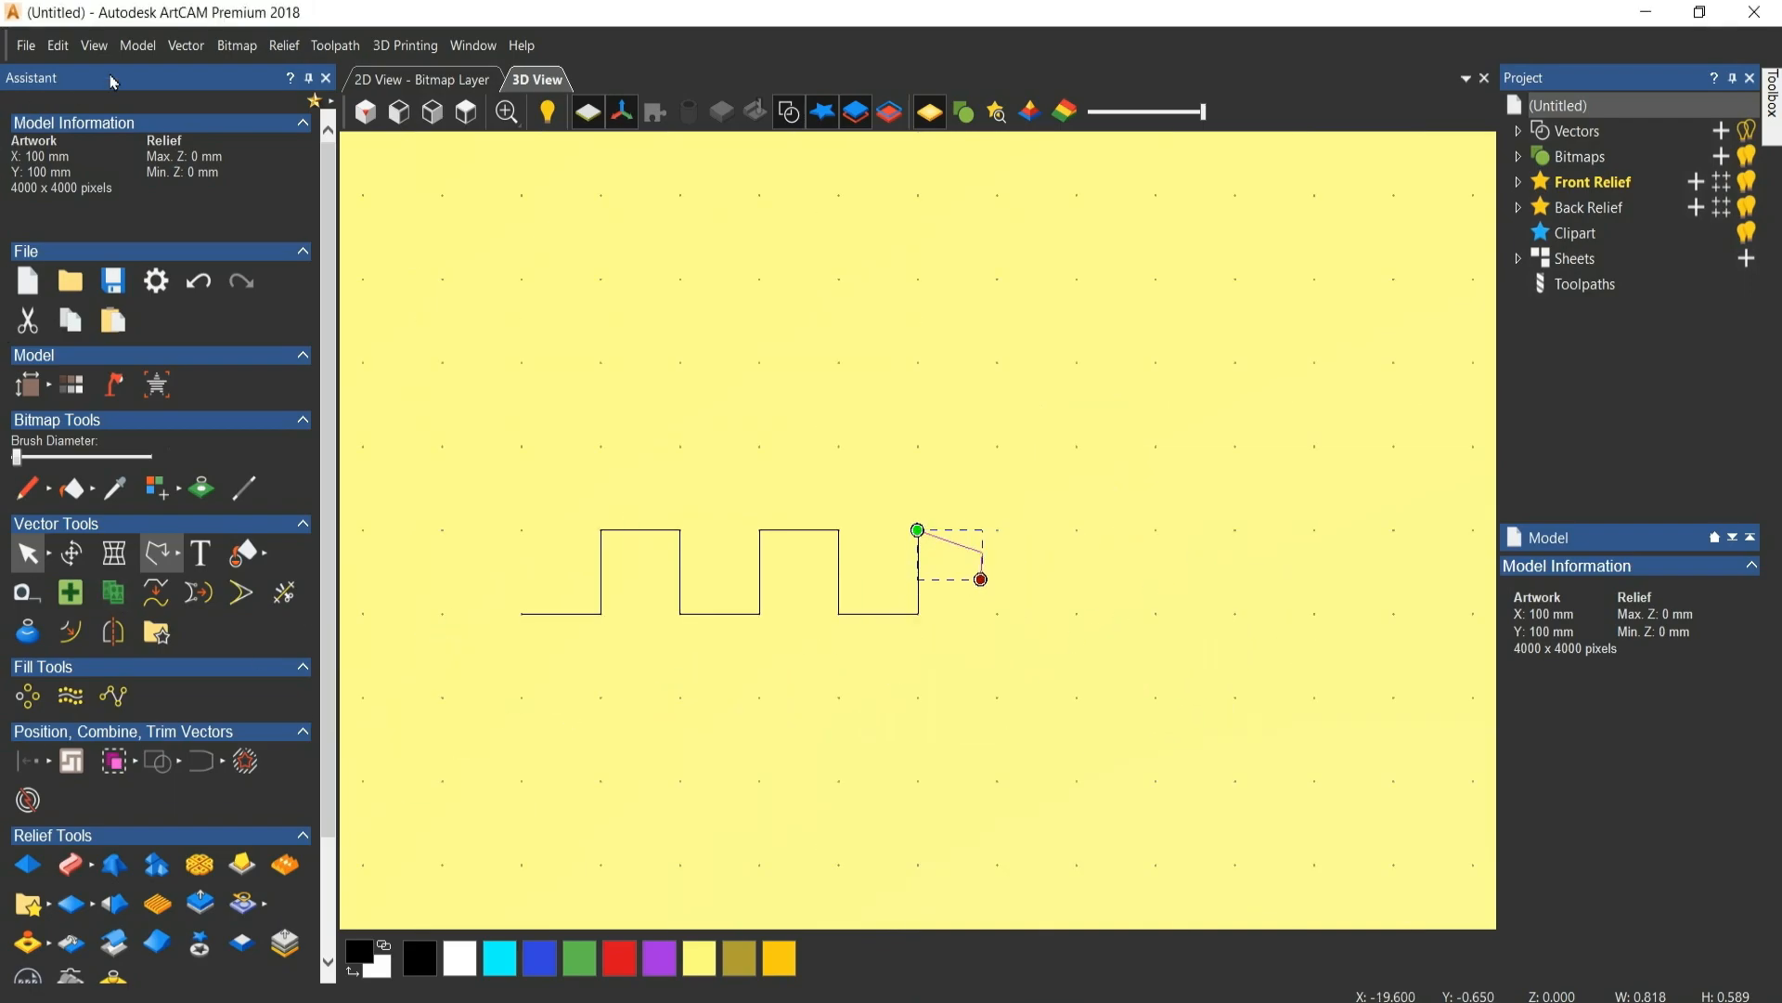
left_click(94, 44)
mouse_move(175, 578)
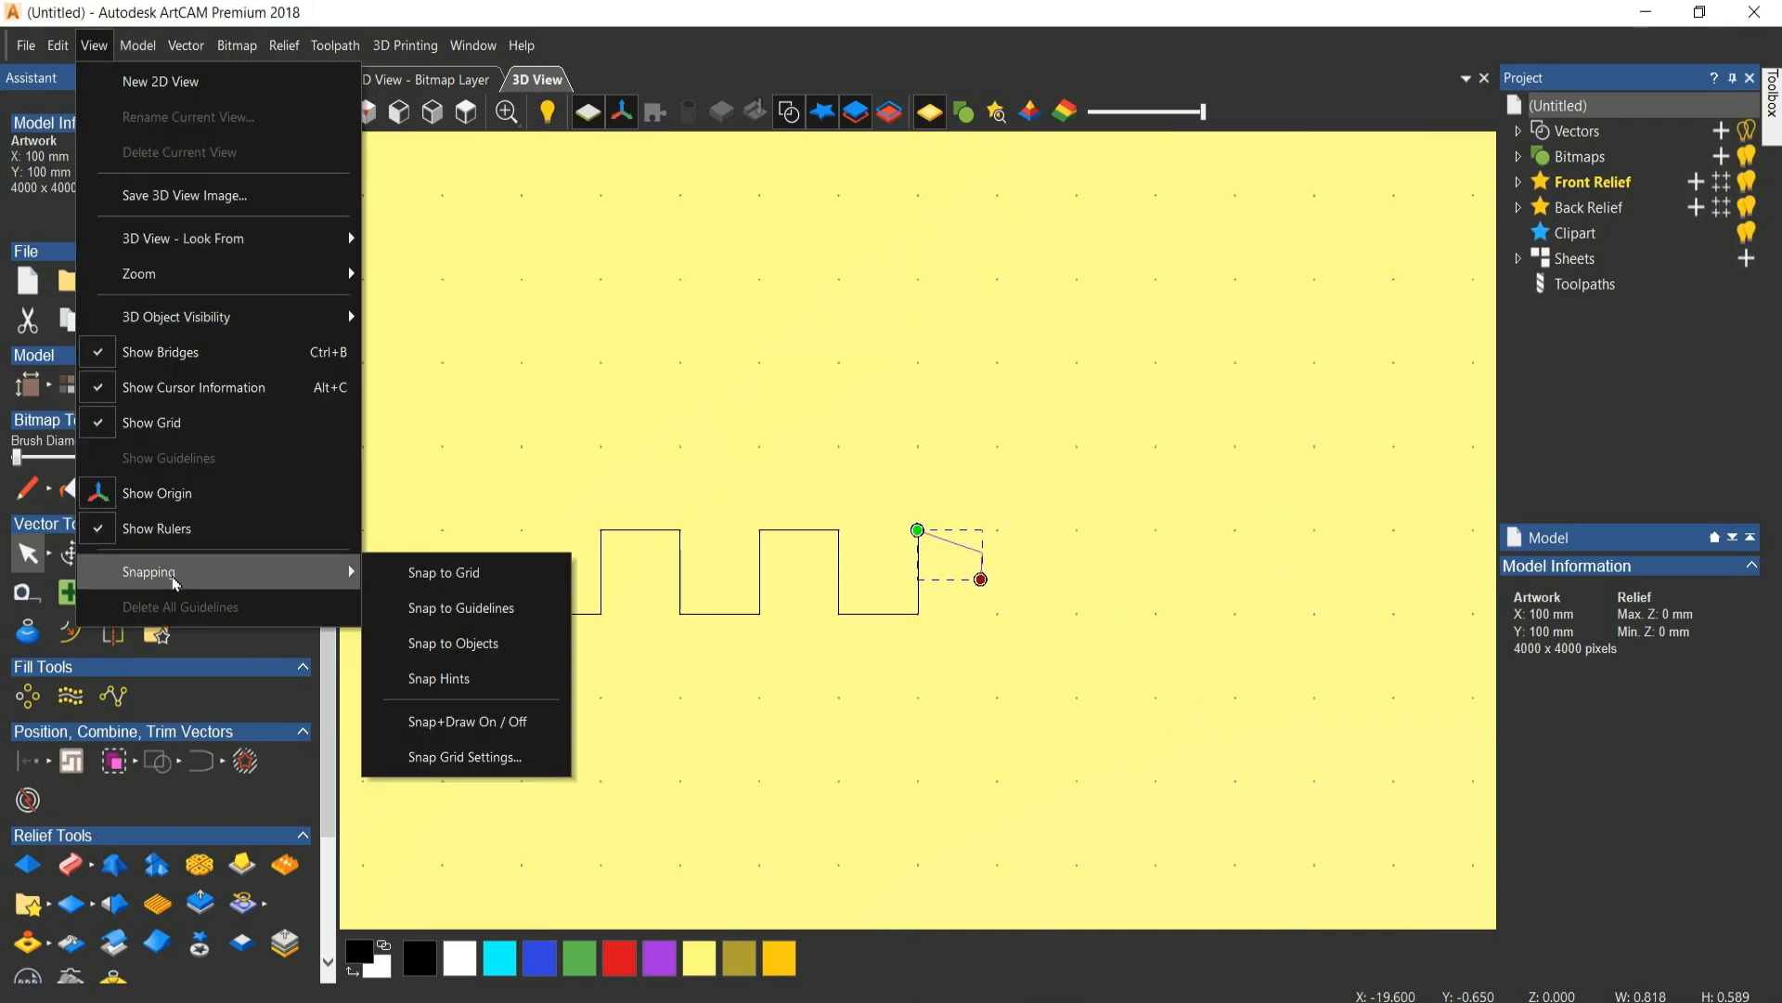
left_click(454, 572)
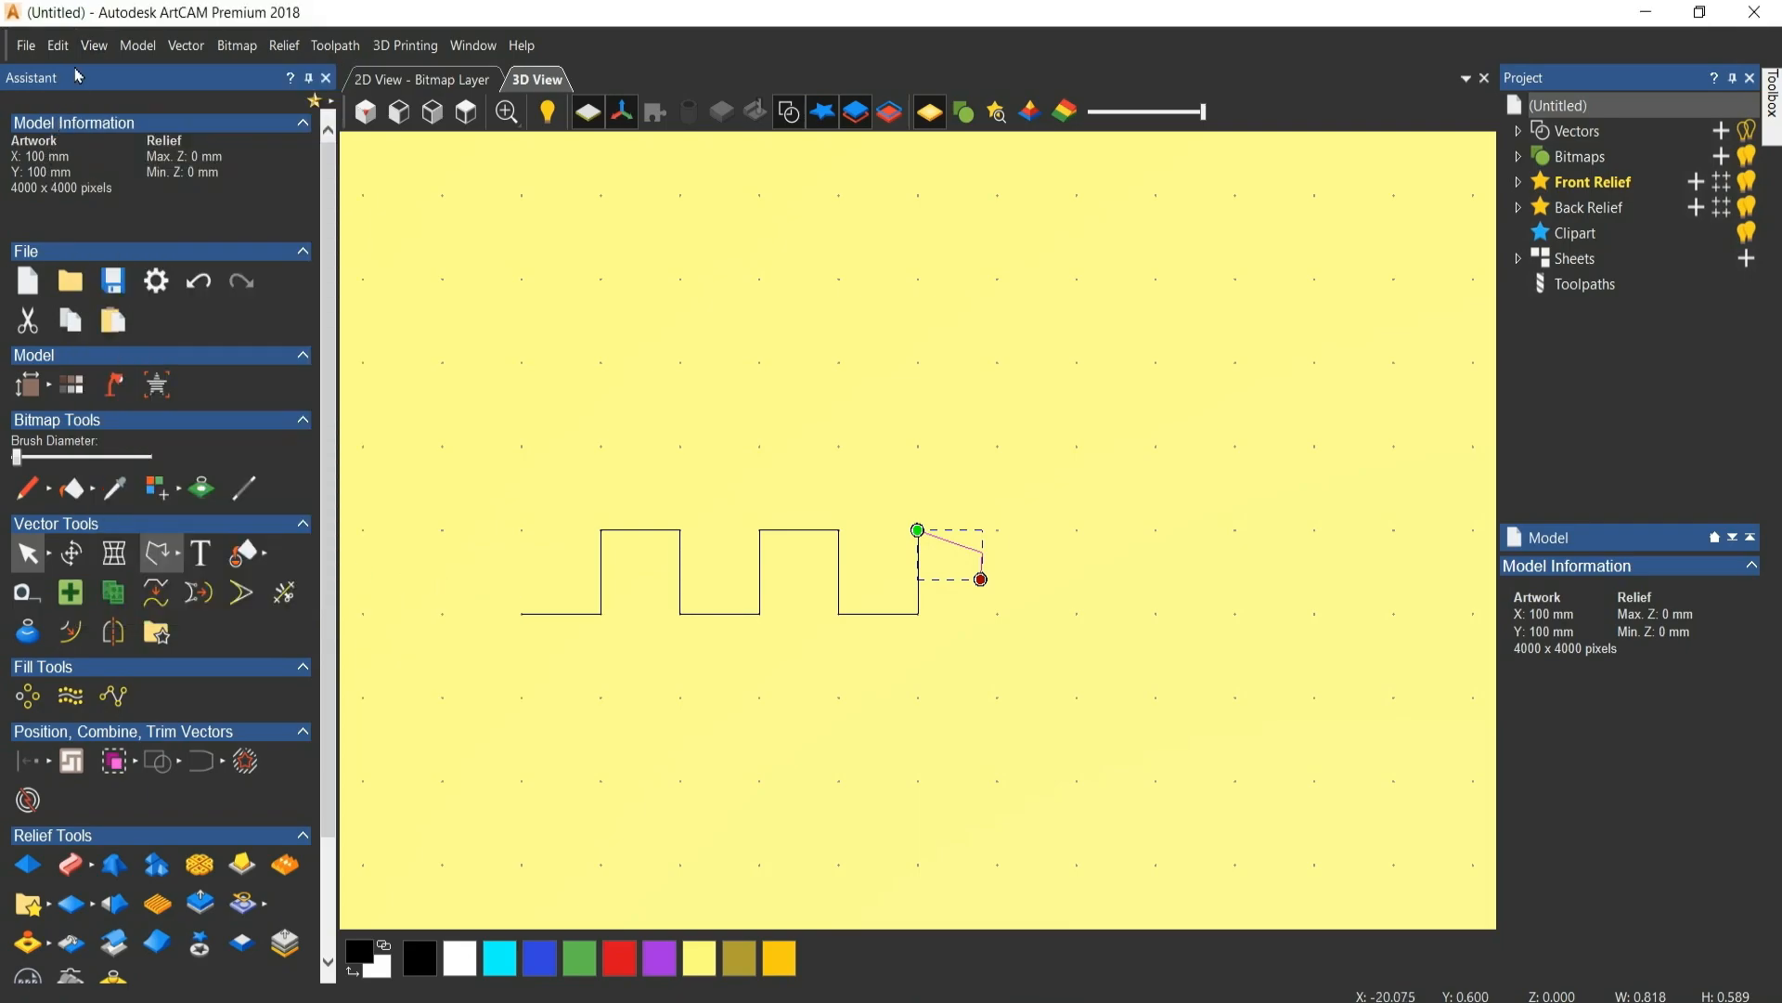
left_click(94, 45)
mouse_move(167, 572)
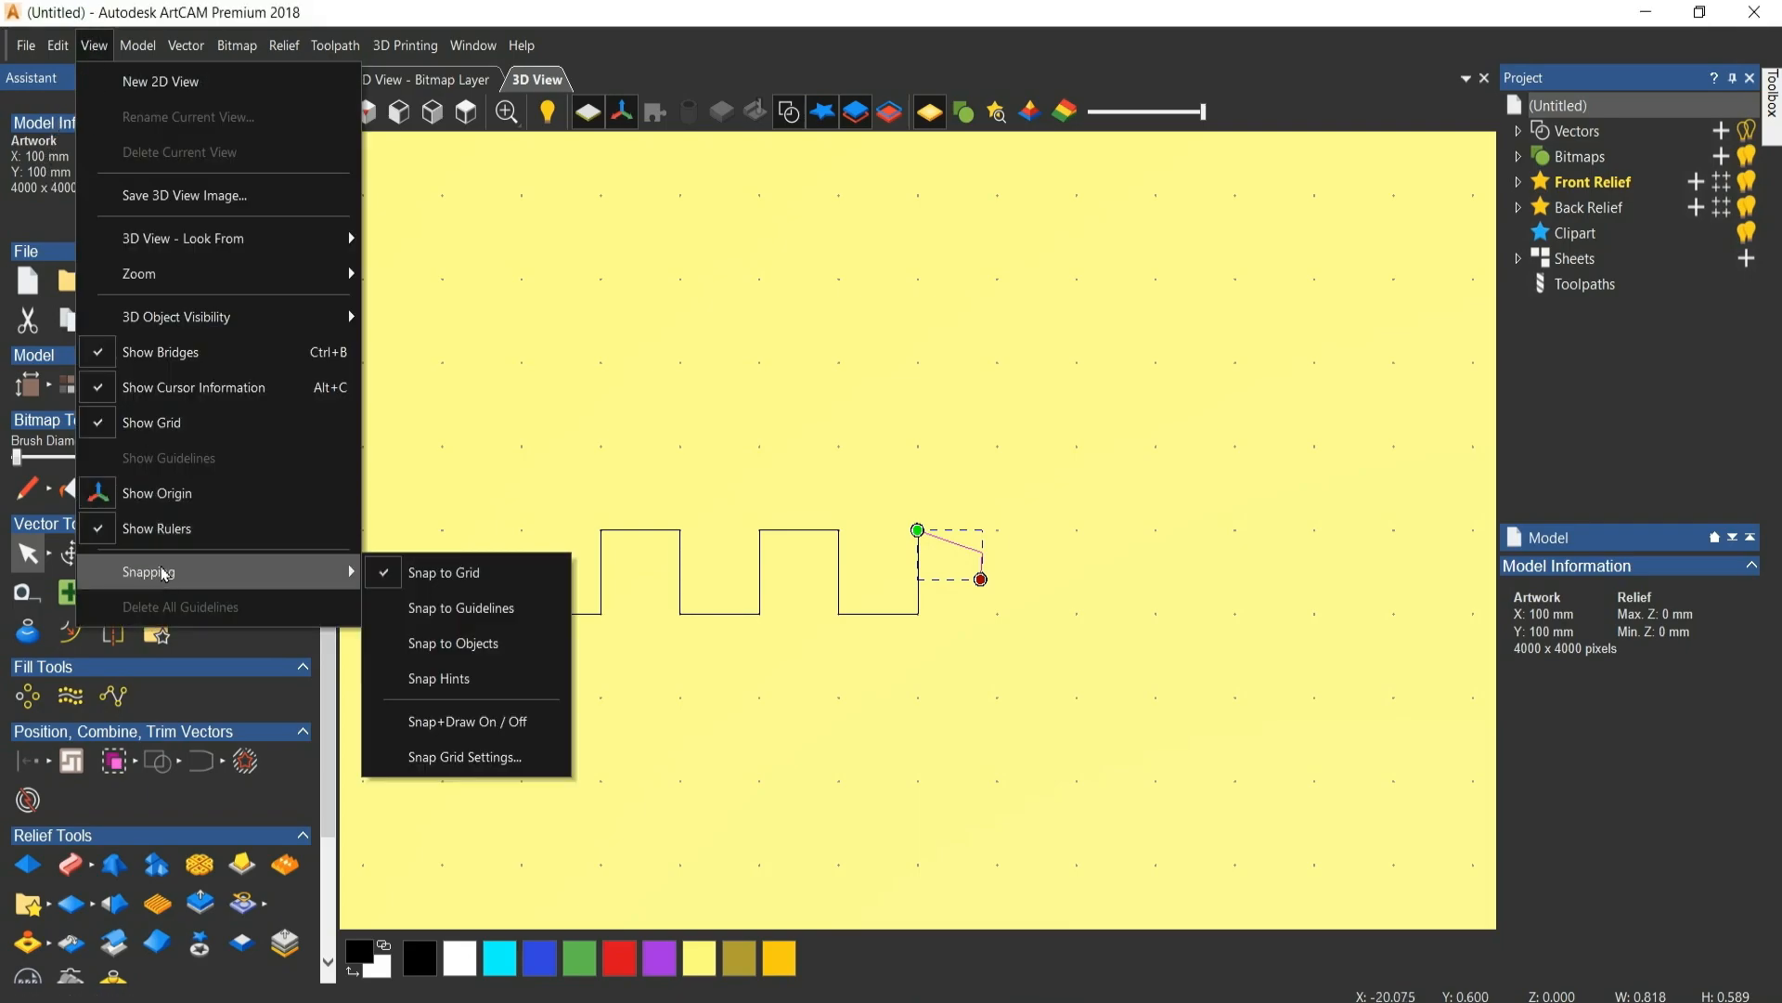
left_click(374, 638)
left_click(410, 643)
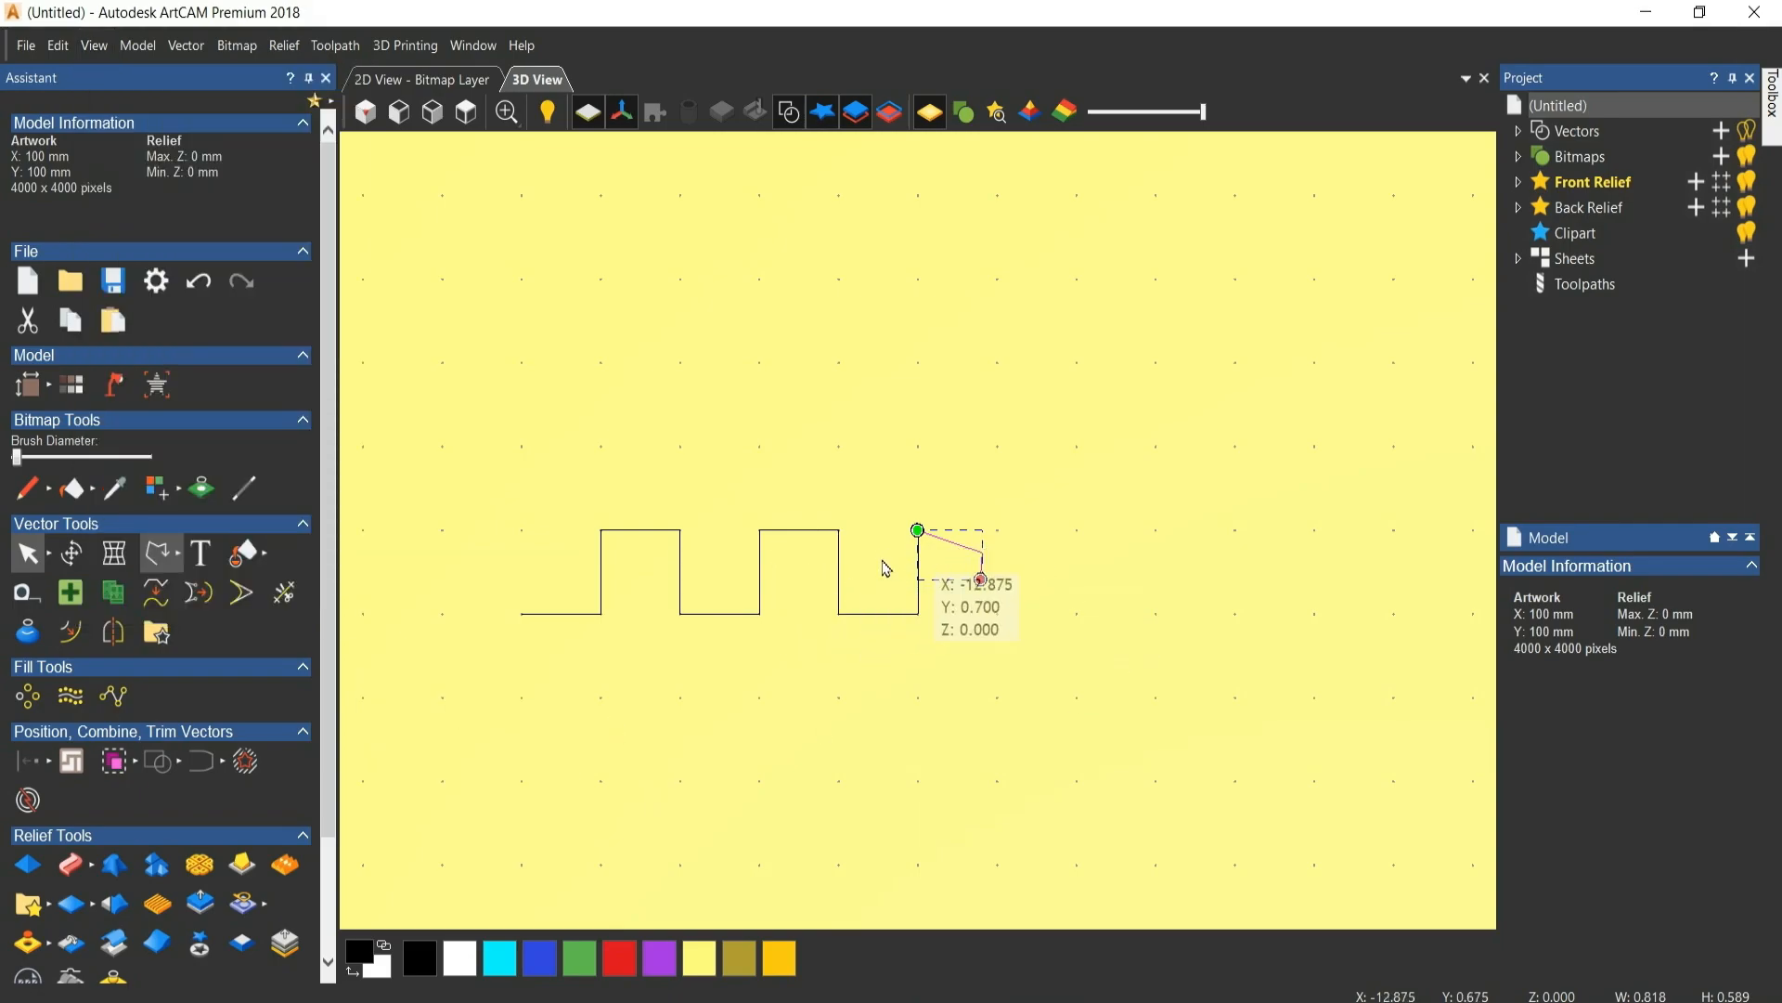
Draw a straight polyline segment from the square wave's start at X -18, Y 0 to the grid point X -21, Y -1.
scroll(517, 623, "up", 4)
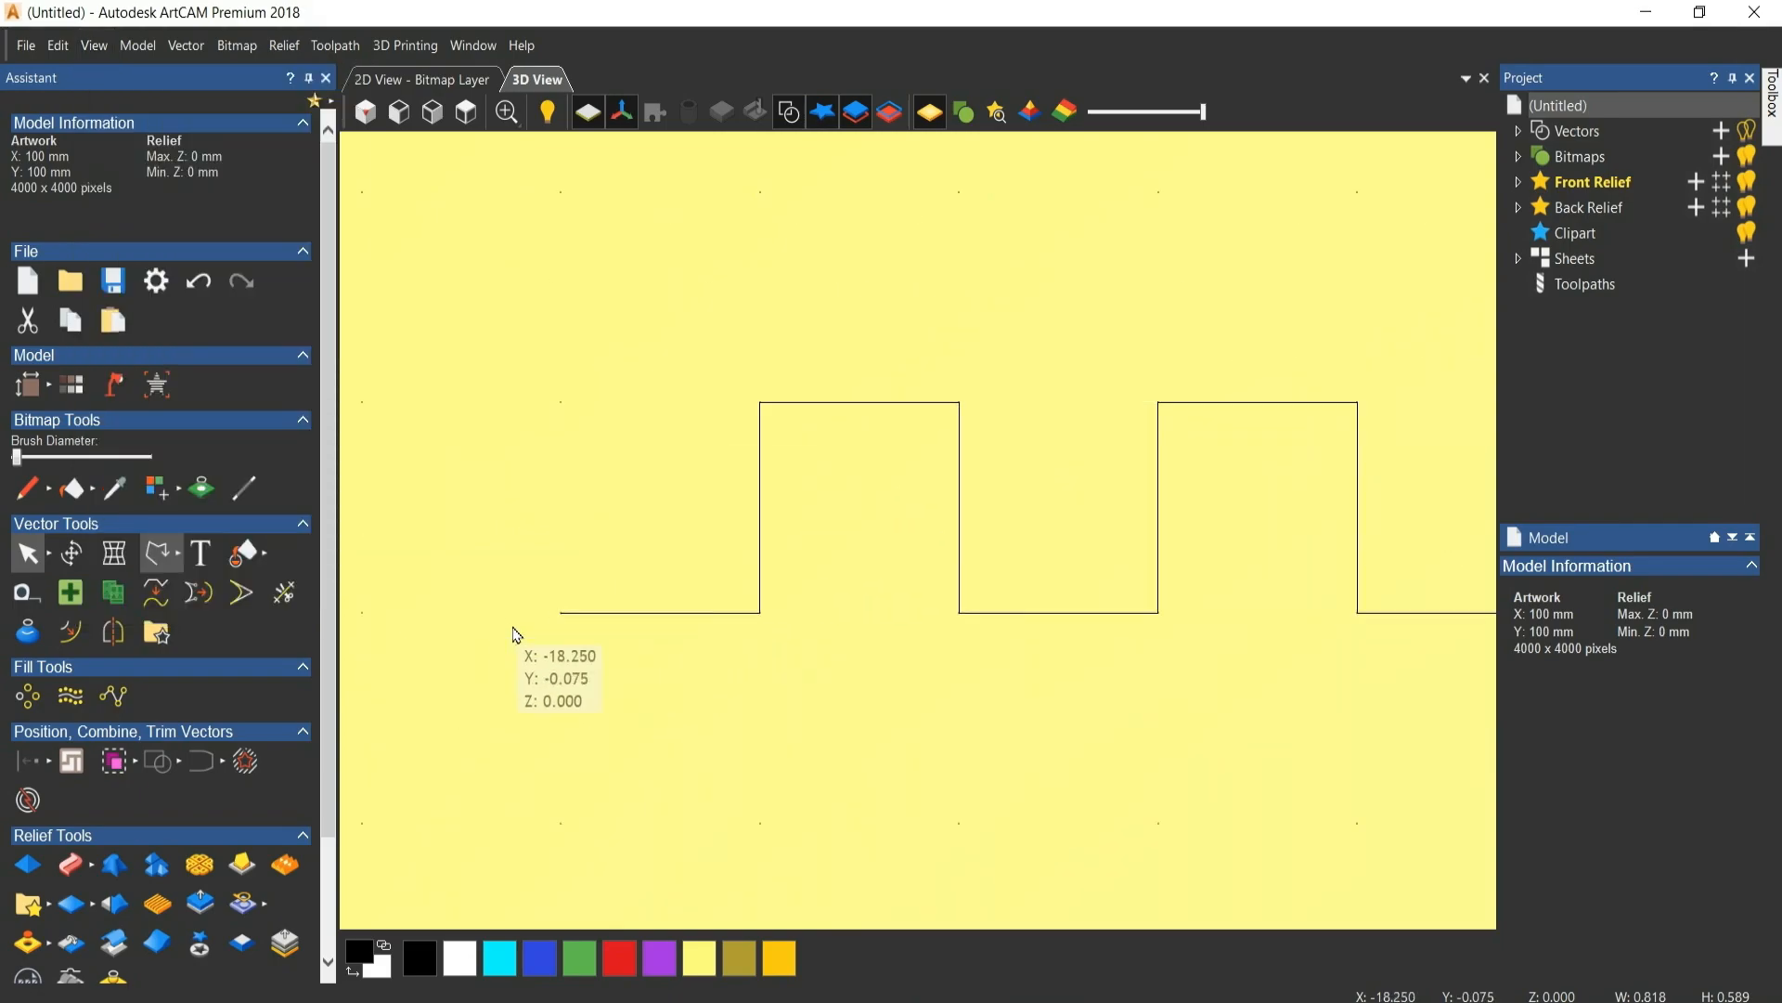
left_click(167, 561)
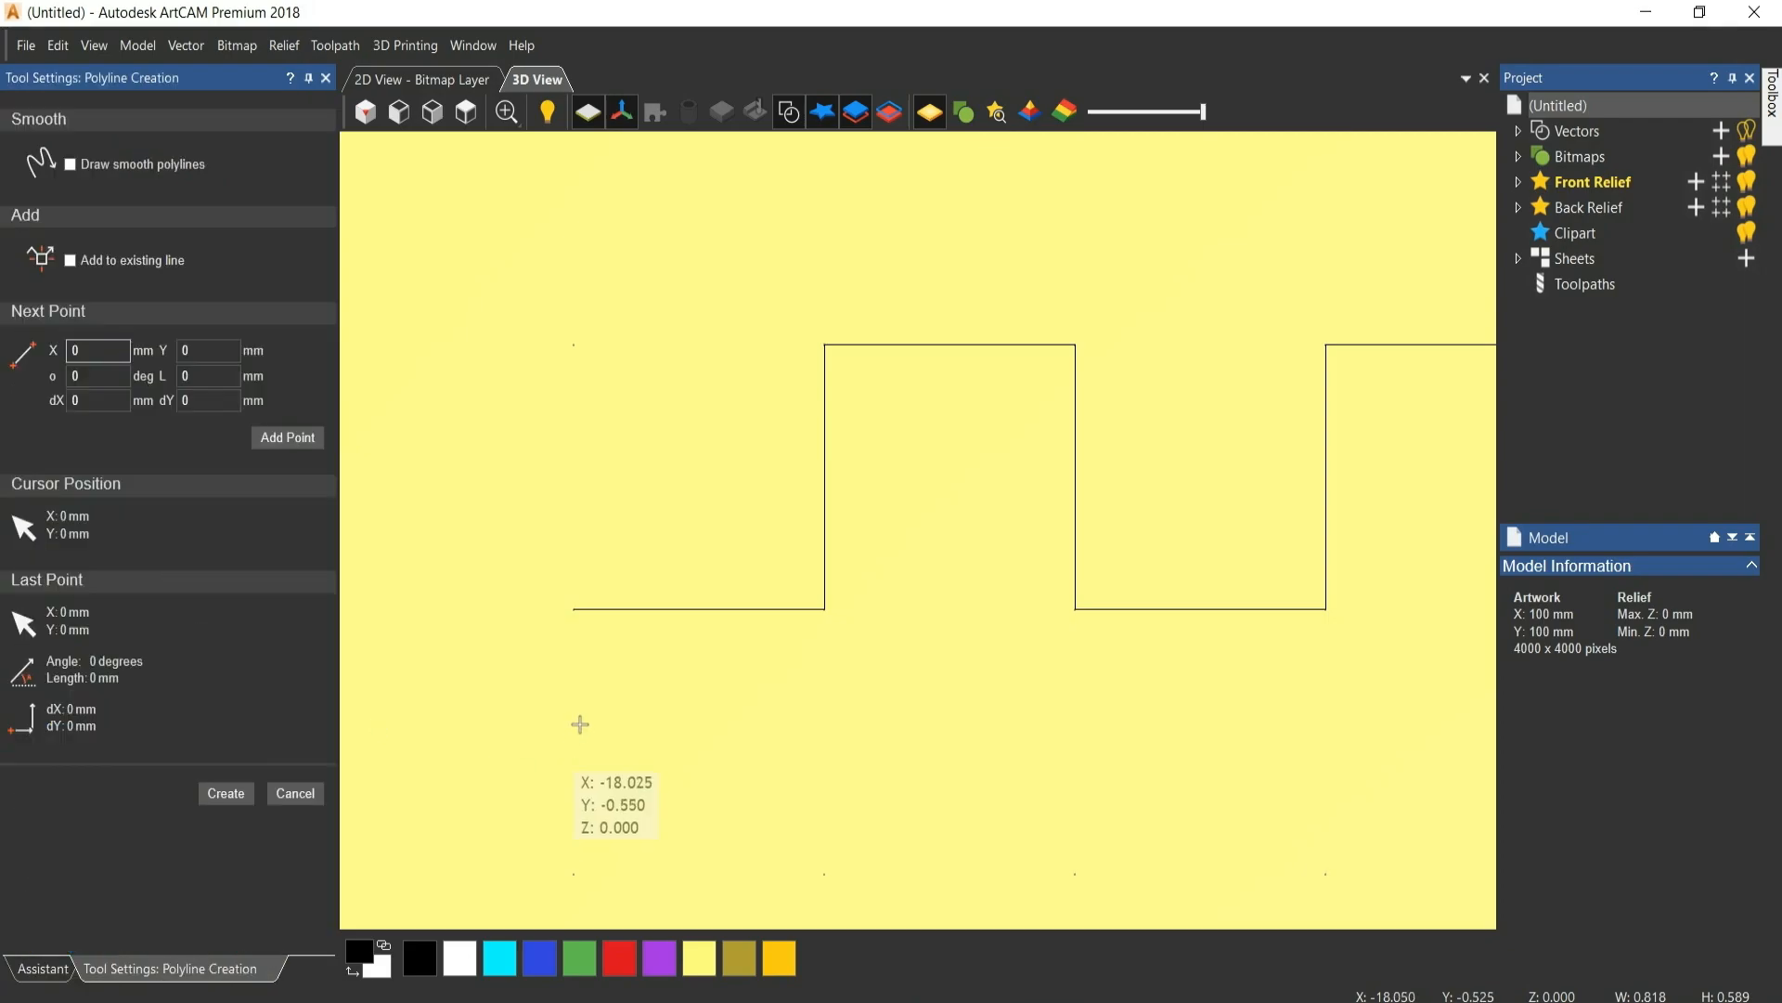
scroll(596, 557, "up", 3)
scroll(575, 617, "down", 5)
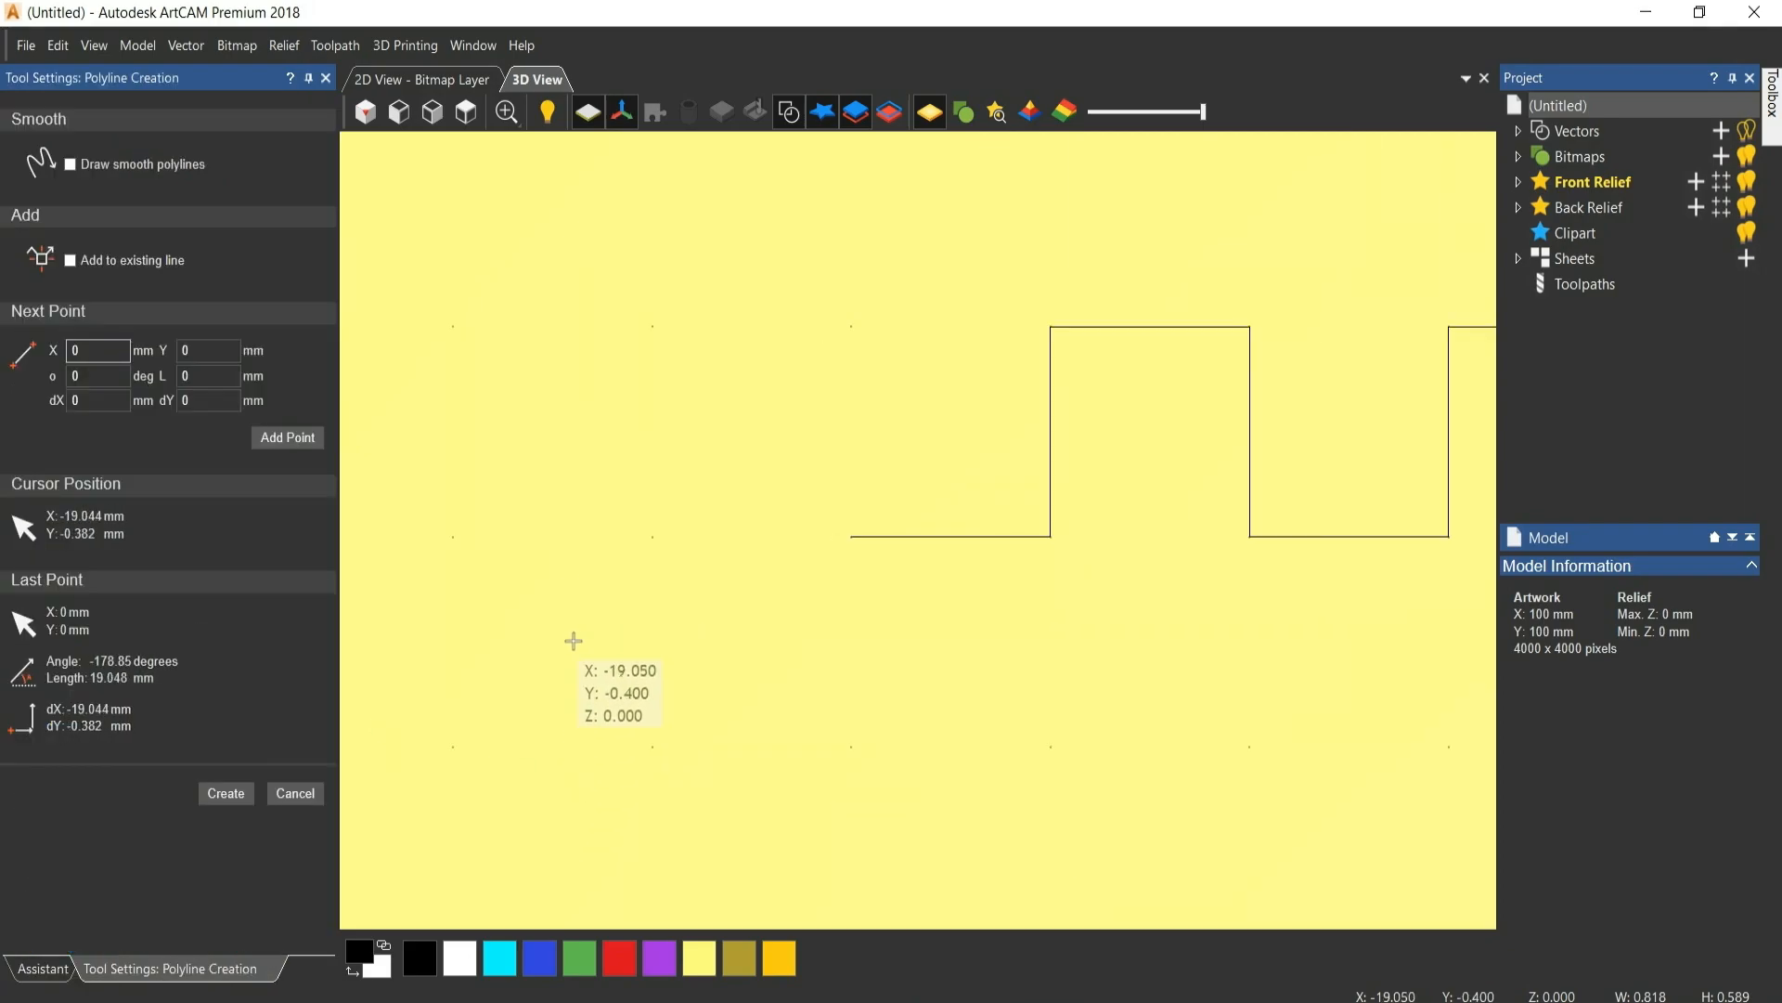
scroll(898, 522, "up", 3)
left_click(899, 525)
scroll(898, 524, "up", 2)
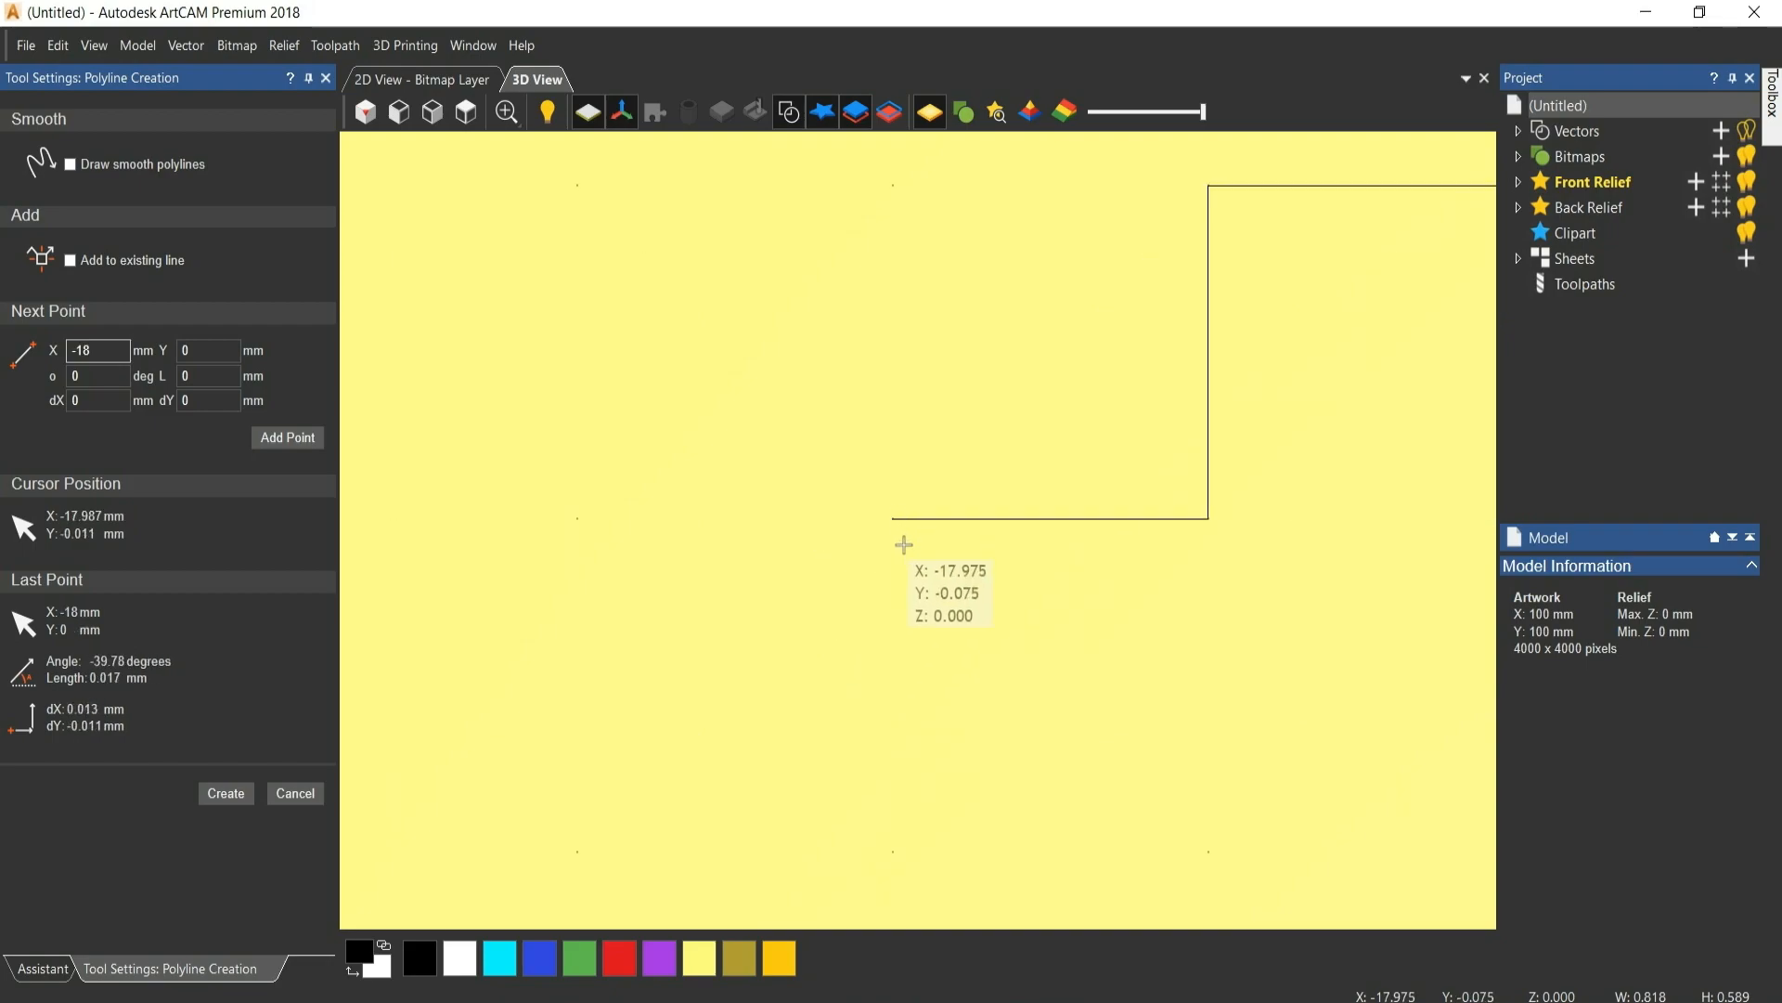
scroll(900, 540, "down", 3)
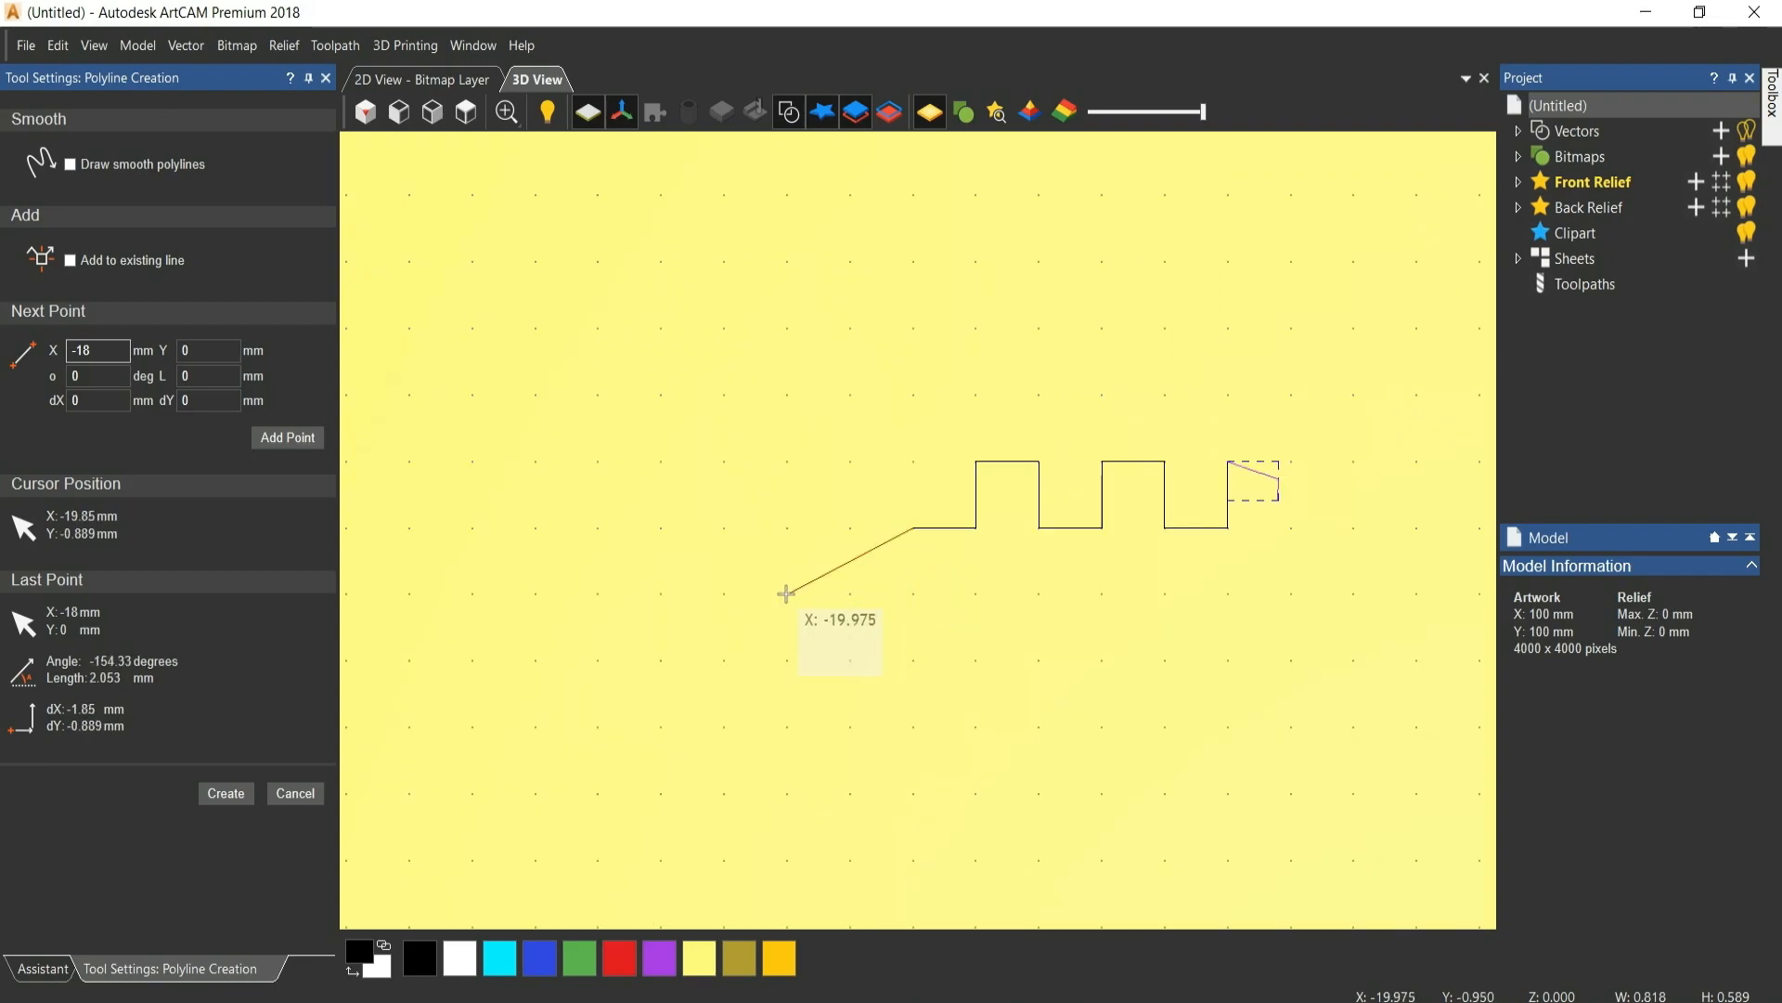
scroll(728, 629, "up", 2)
left_click(705, 606)
Check up close how the new segment meets the square wave's start point and create the polyline.
scroll(1093, 435, "up", 4)
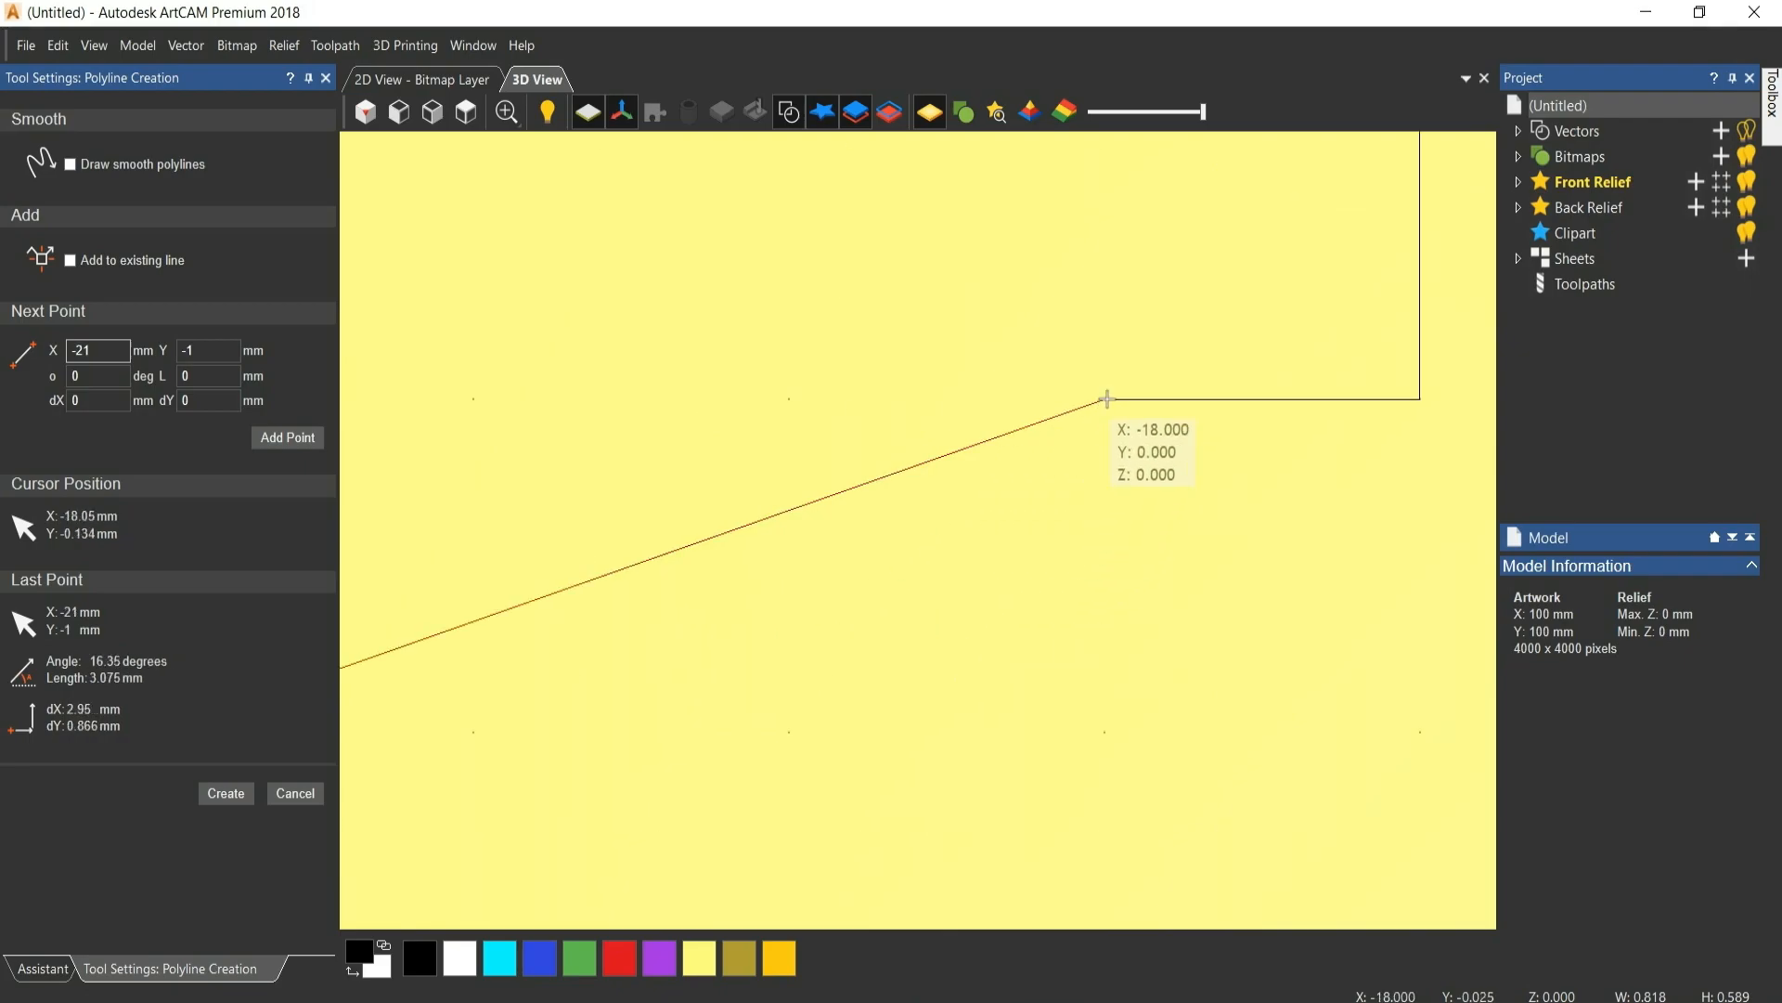
scroll(1100, 372, "up", 2)
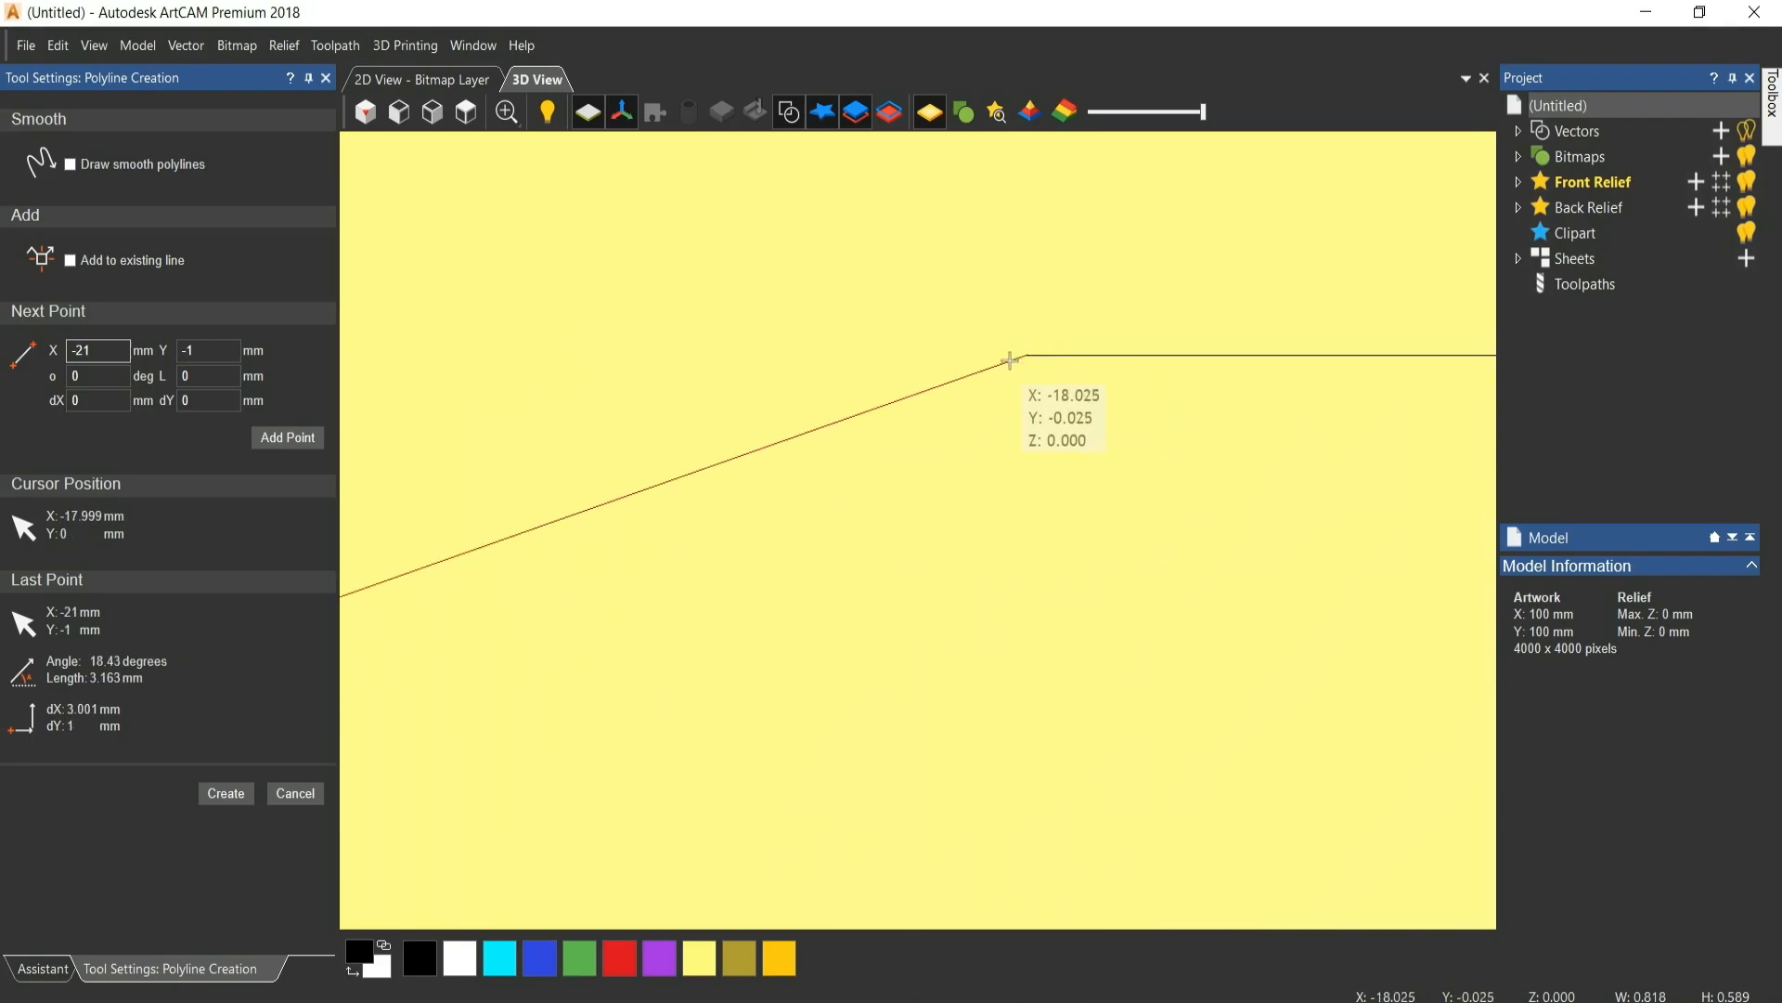
scroll(1011, 362, "up", 2)
scroll(1077, 348, "down", 4)
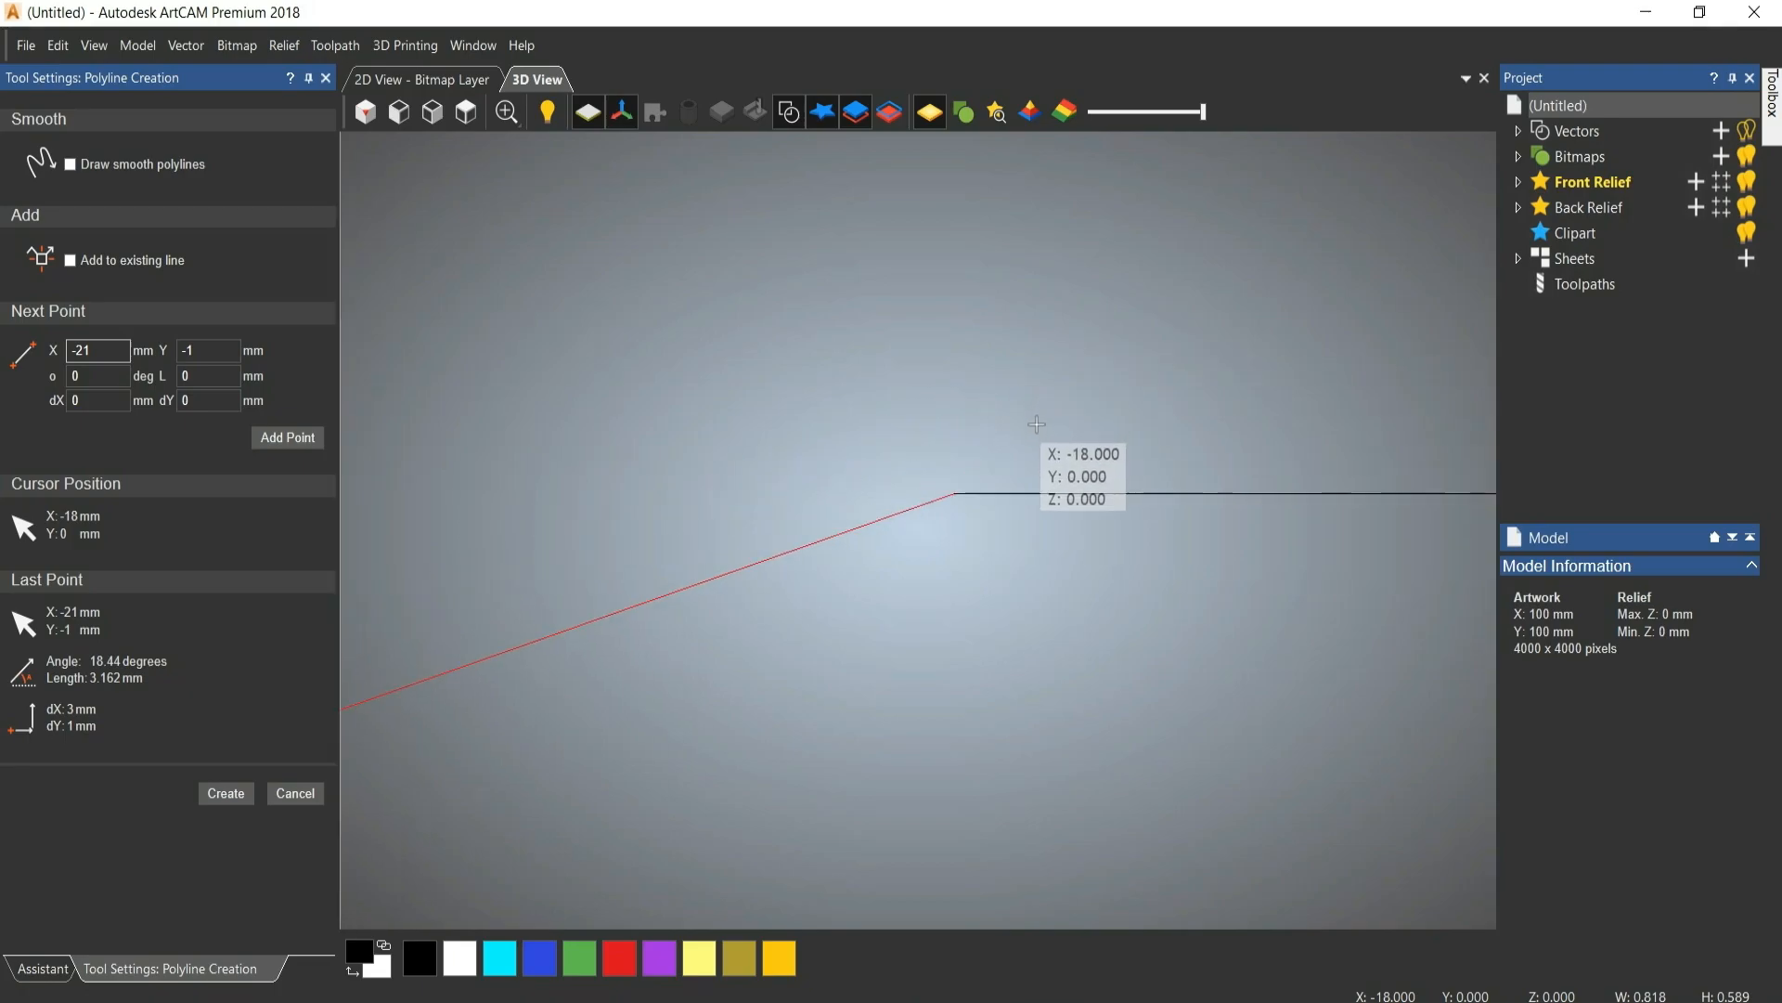
scroll(979, 464, "down", 5)
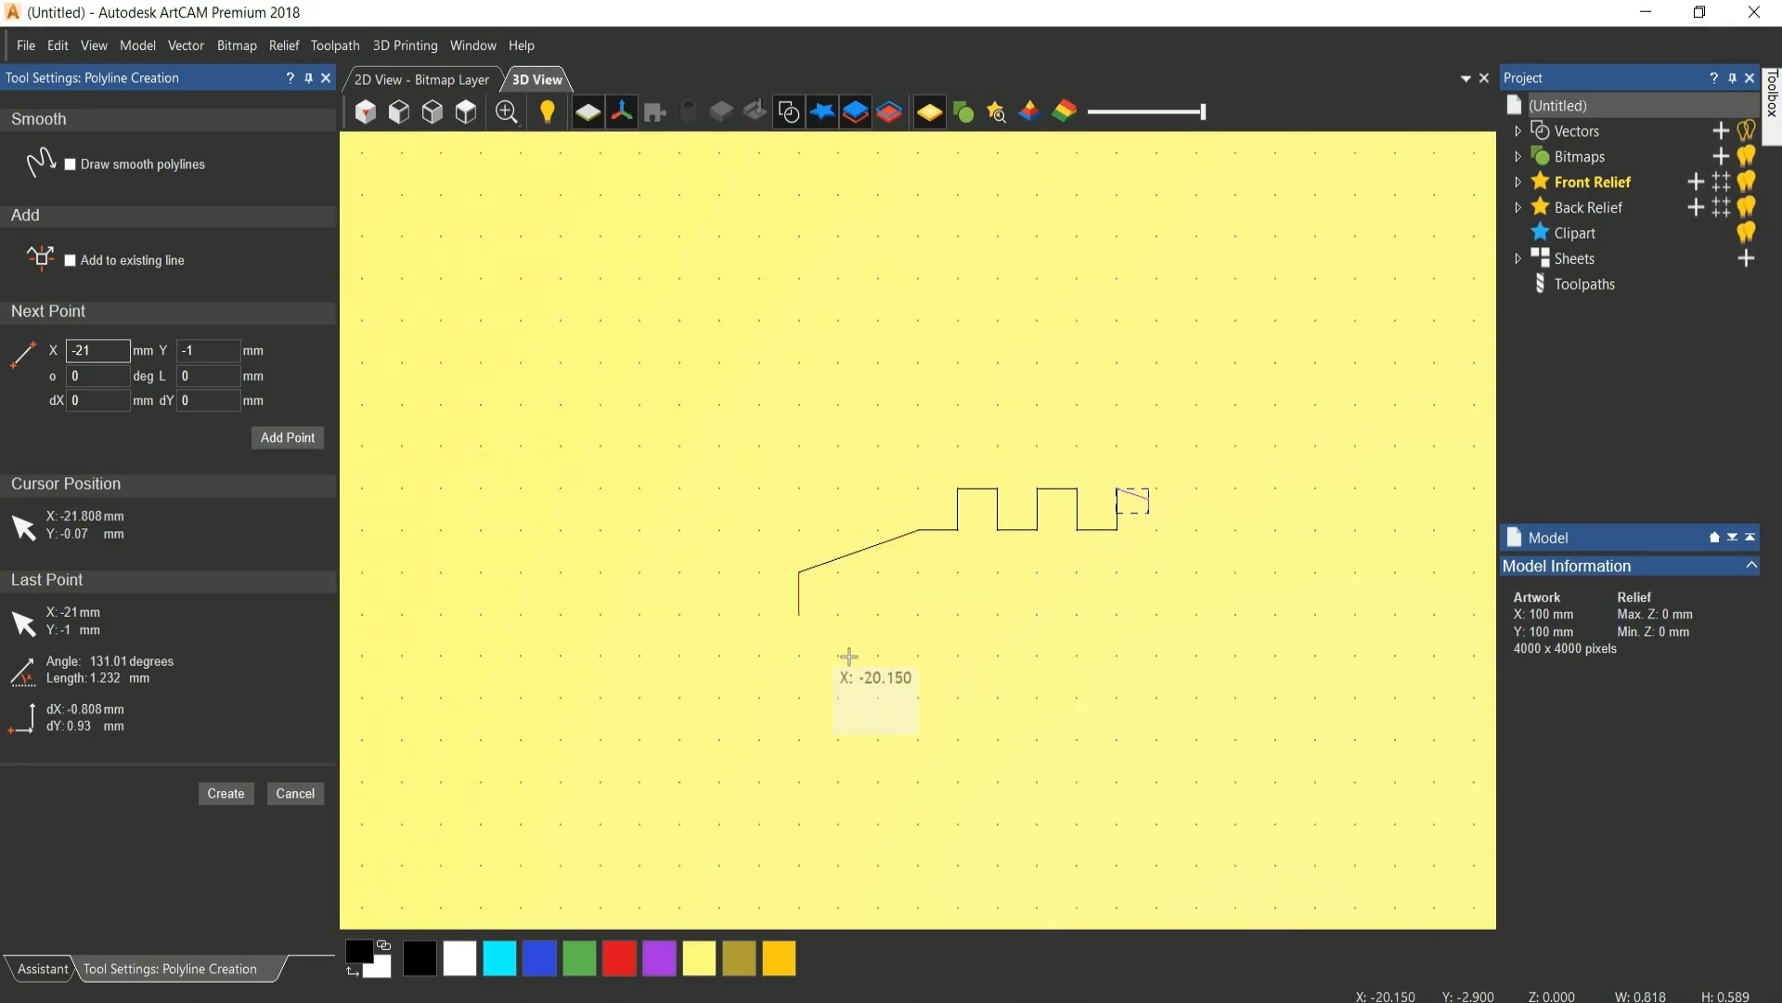
left_click(225, 794)
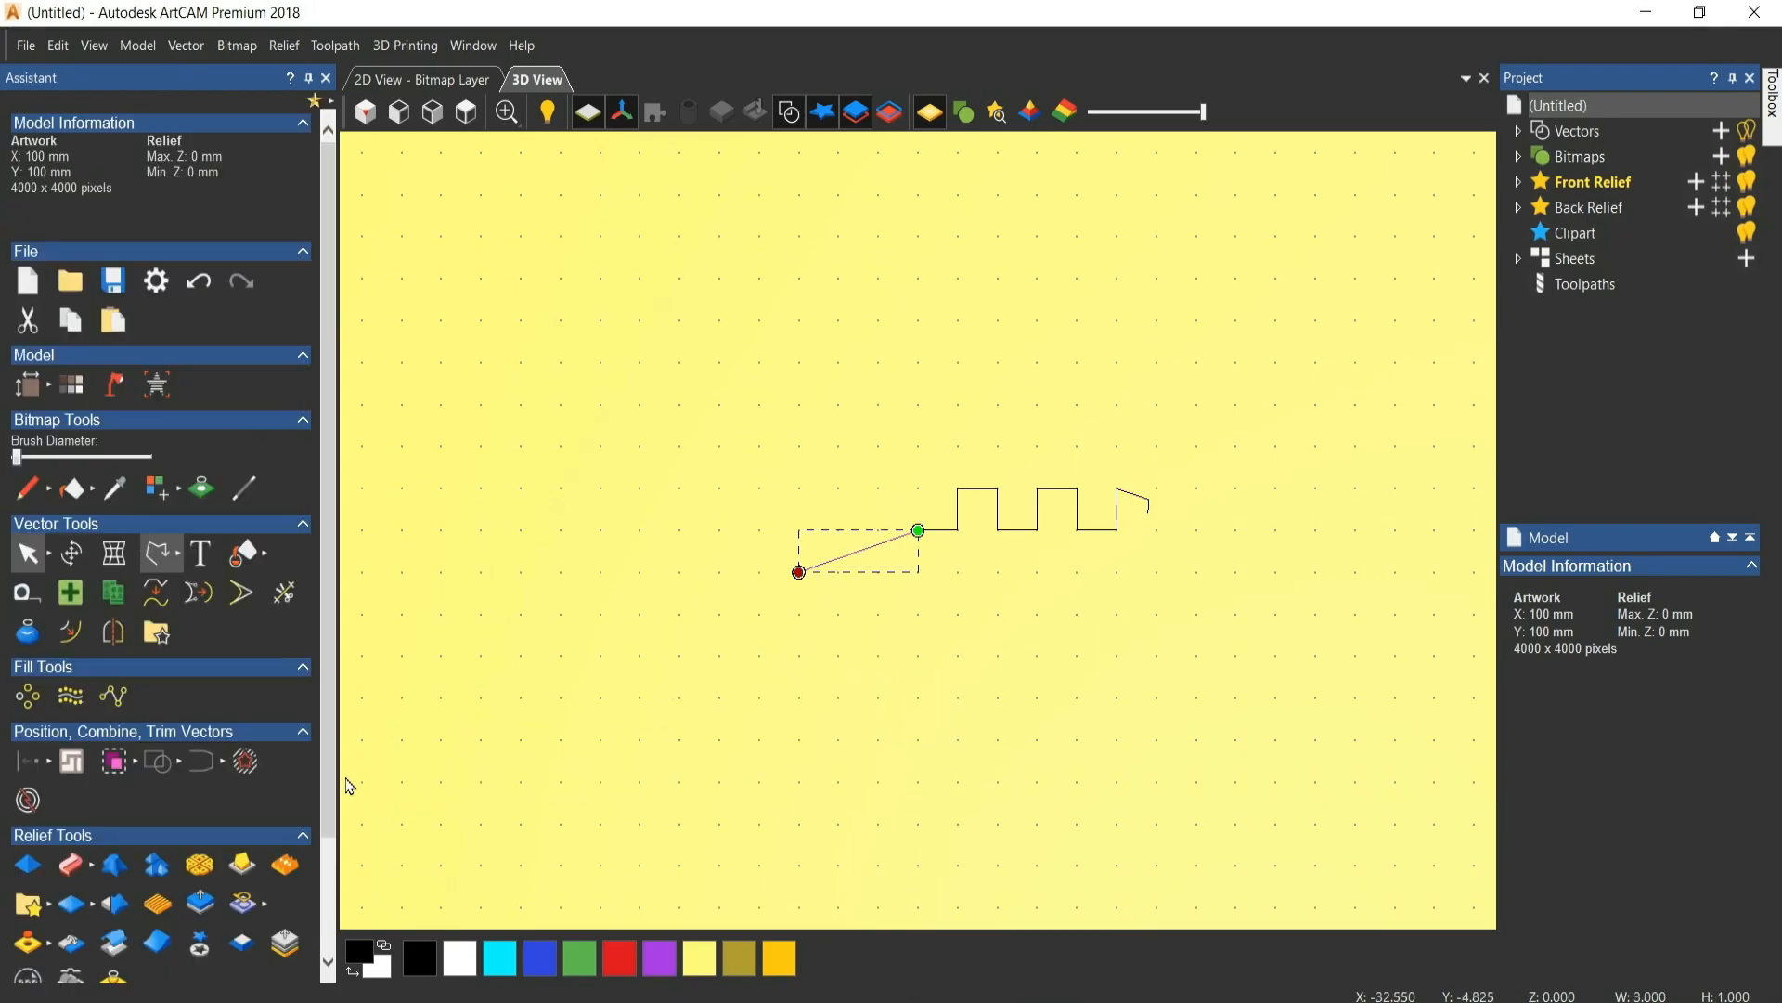
Look over the zoom commands available for the 3D view and view the whole model in the 2D view.
scroll(978, 594, "up", 4)
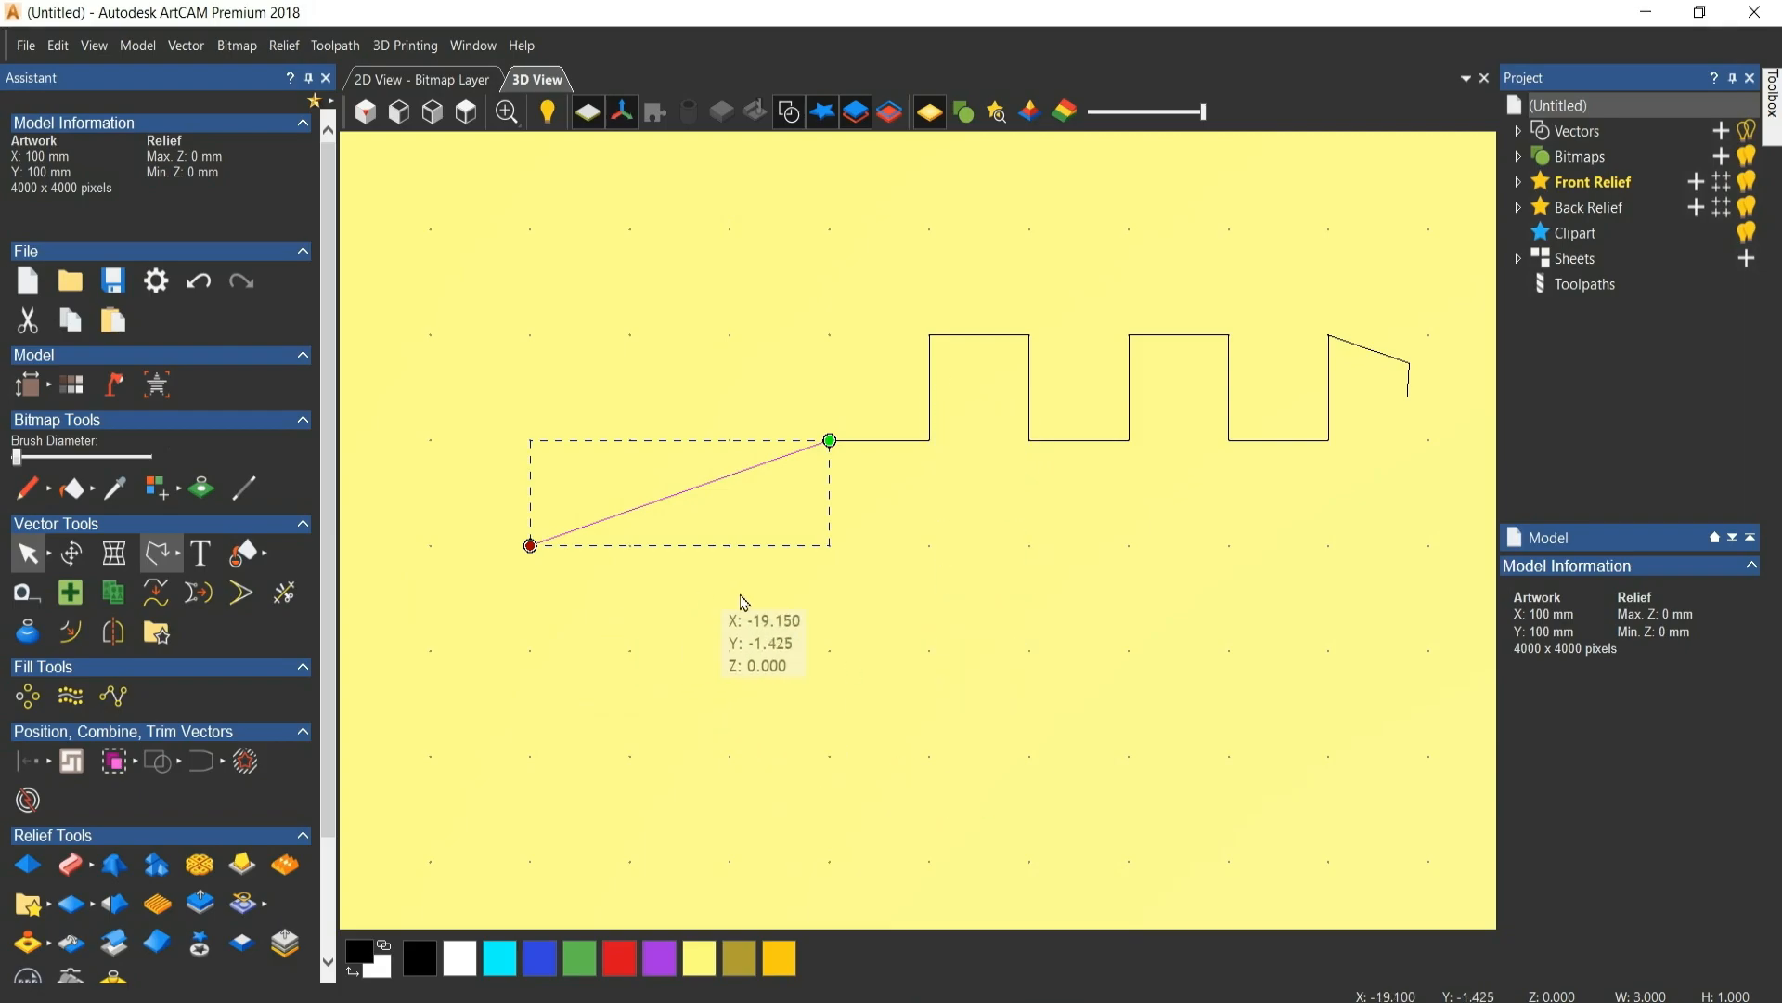
left_click(94, 45)
mouse_move(103, 288)
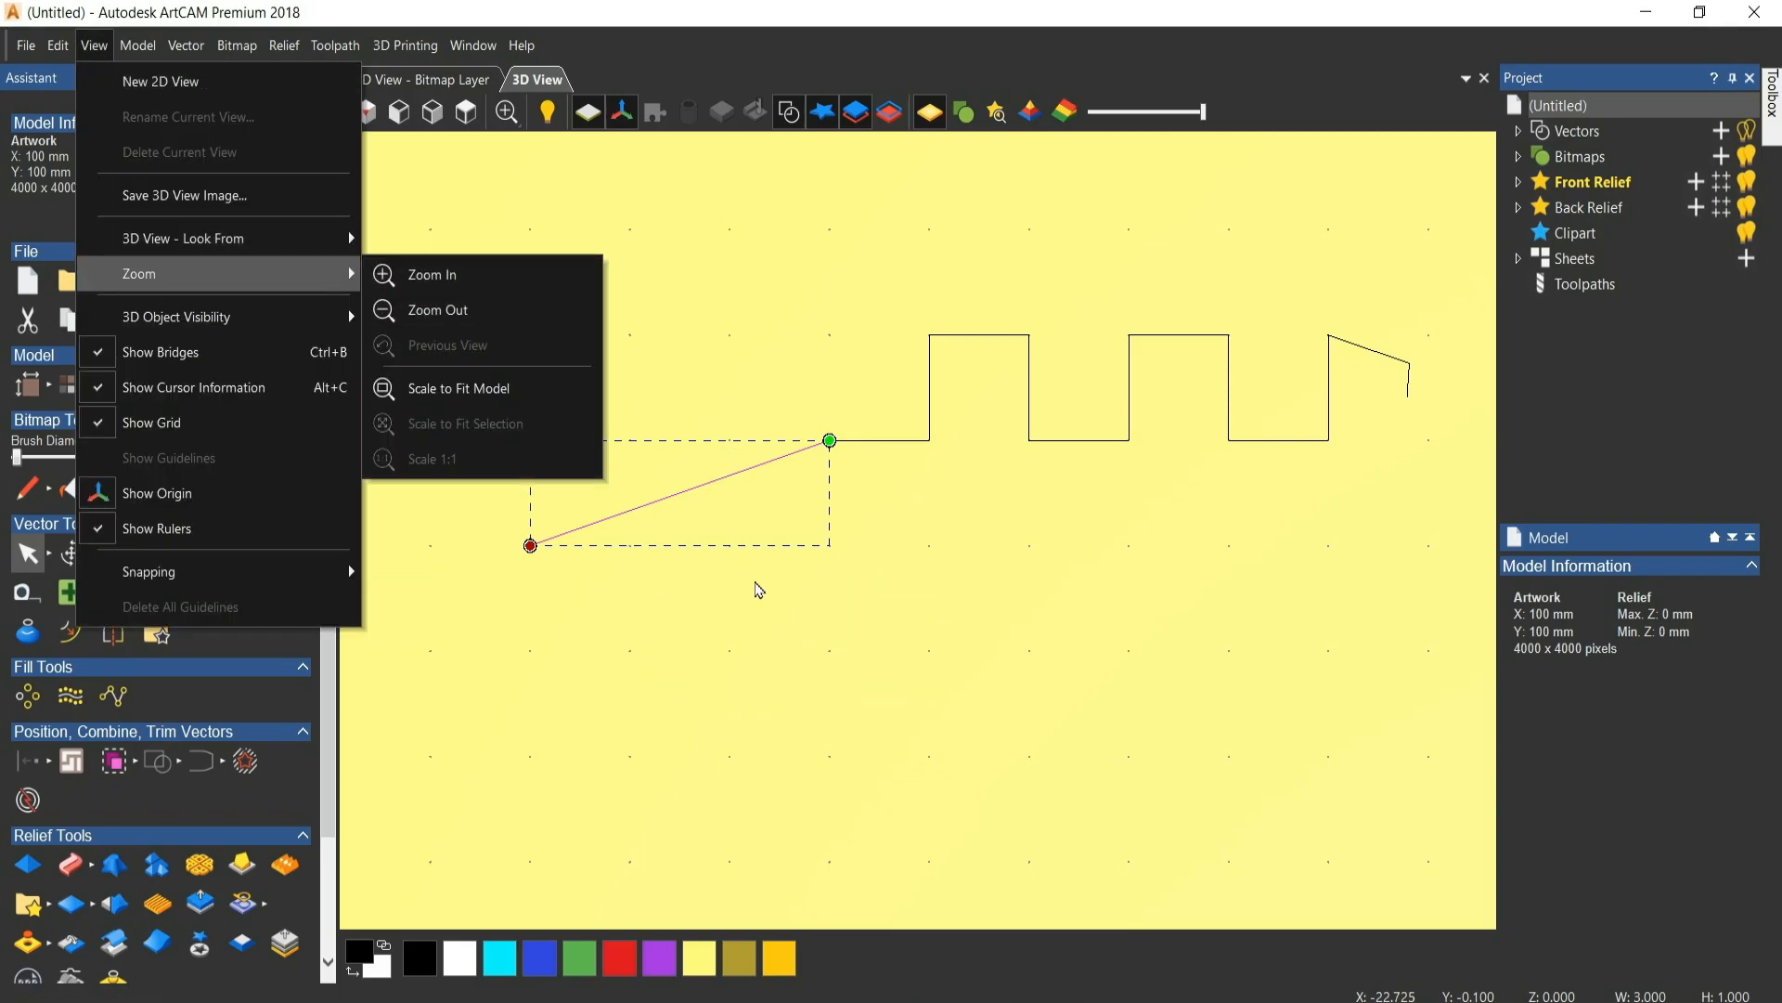
left_click(752, 581)
left_click(449, 84)
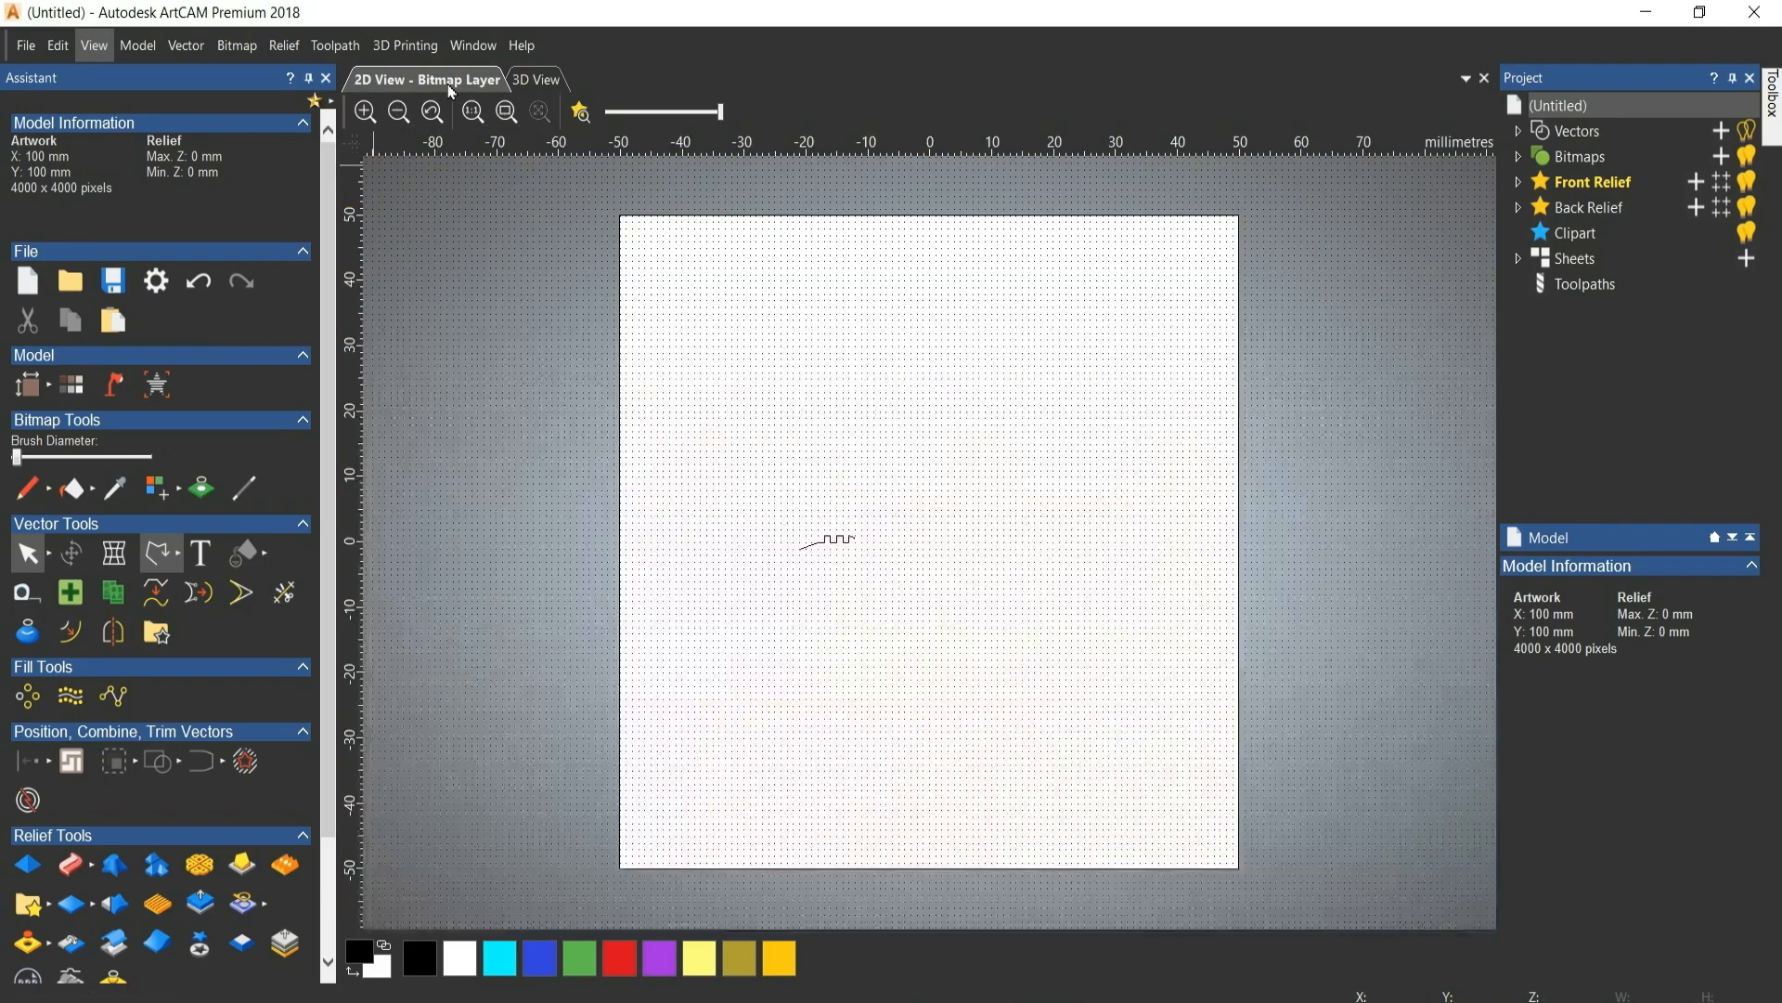
scroll(817, 557, "down", 2)
scroll(896, 571, "up", 2)
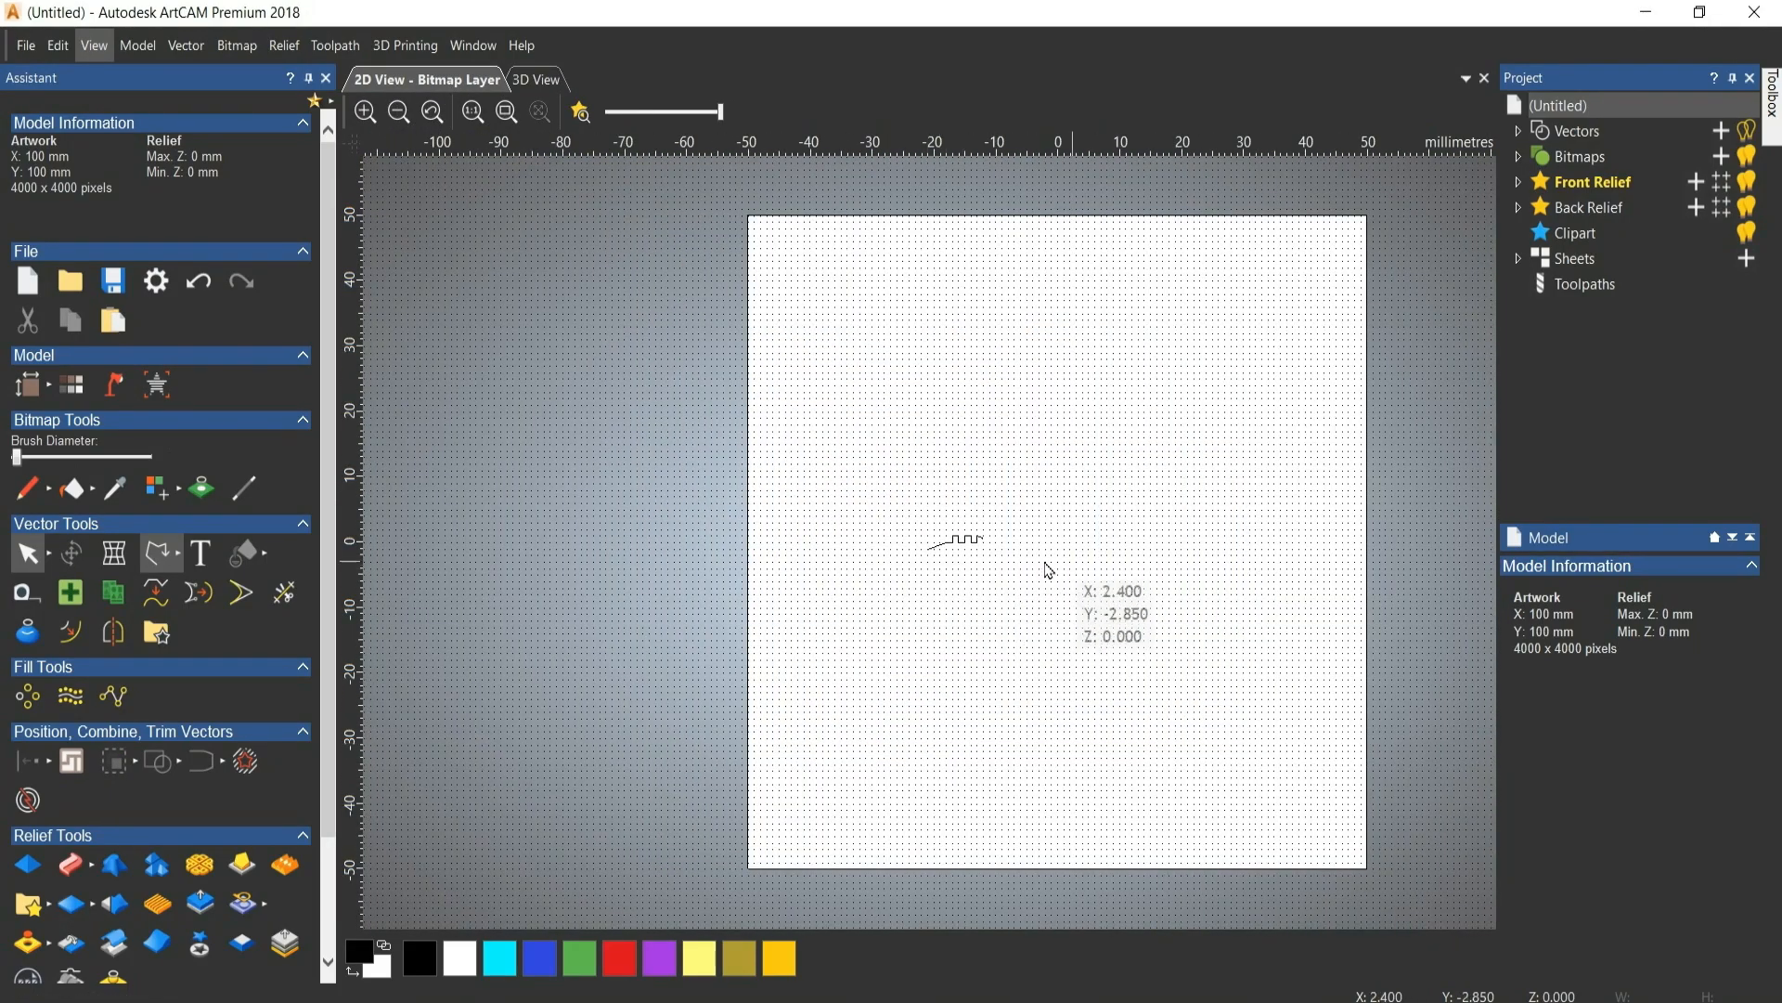
scroll(553, 545, "down", 1)
Compare Zoom Out, Previous View, Scale 1:1 and Scale to Fit Model in the 2D view.
left_click(398, 120)
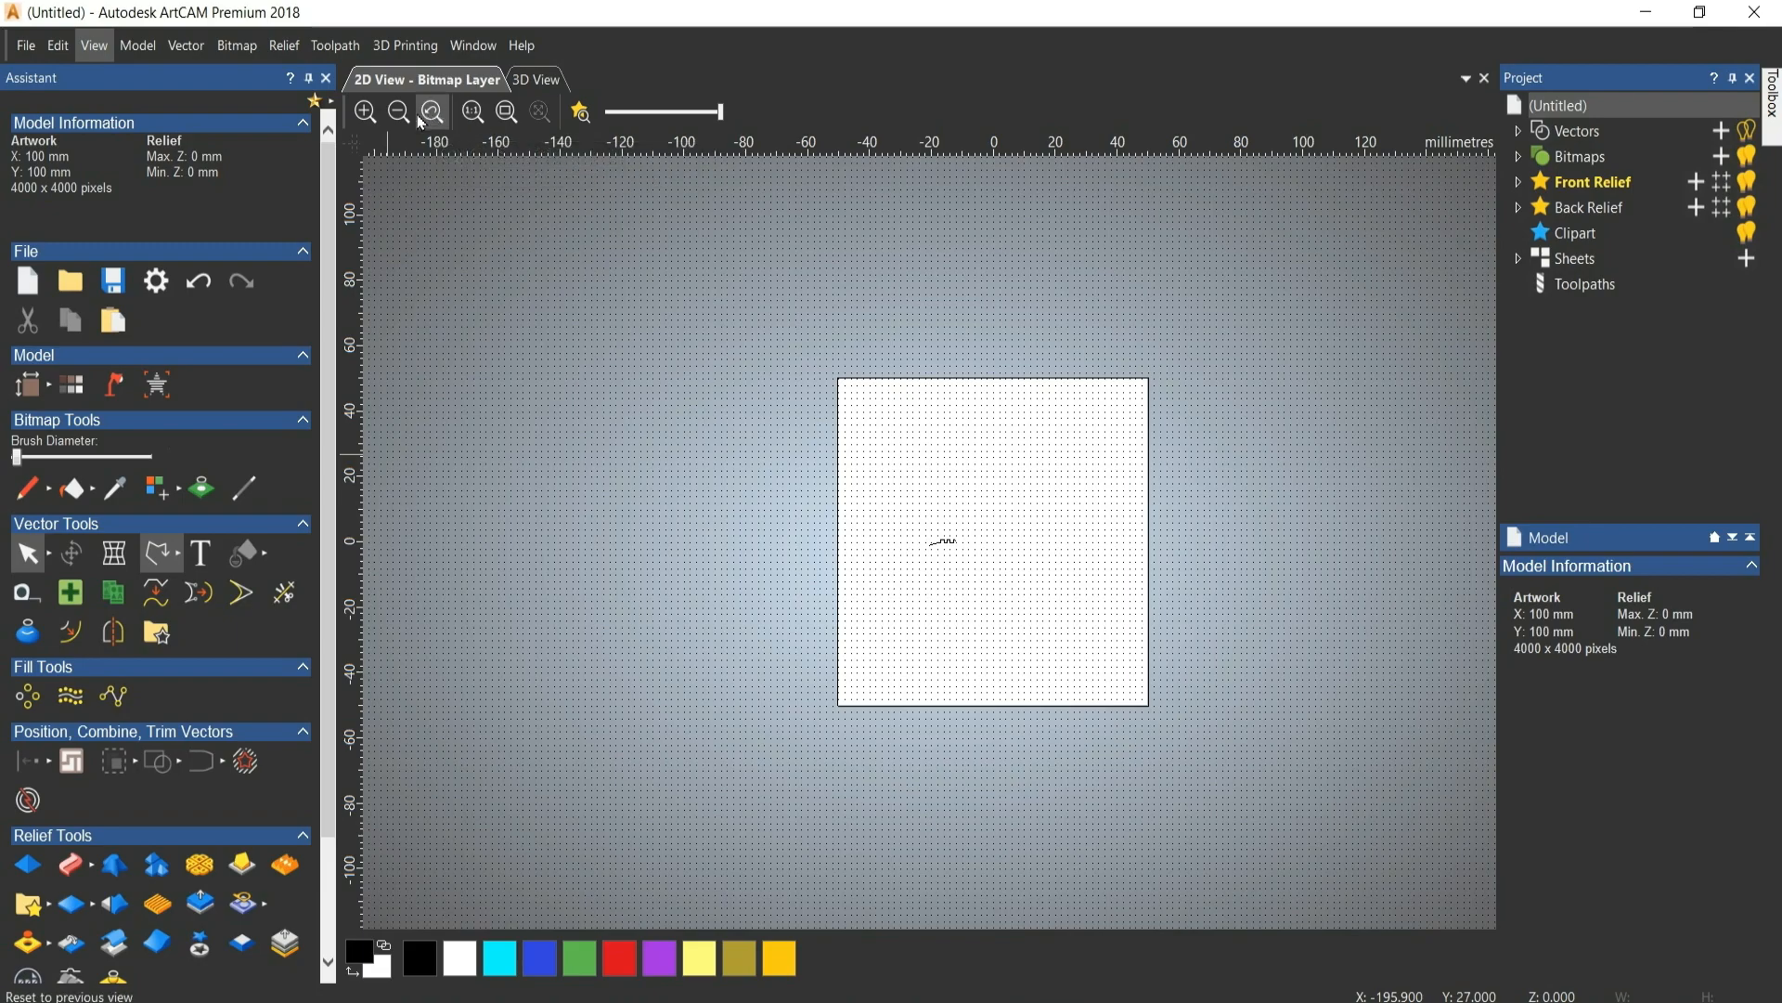
left_click(439, 129)
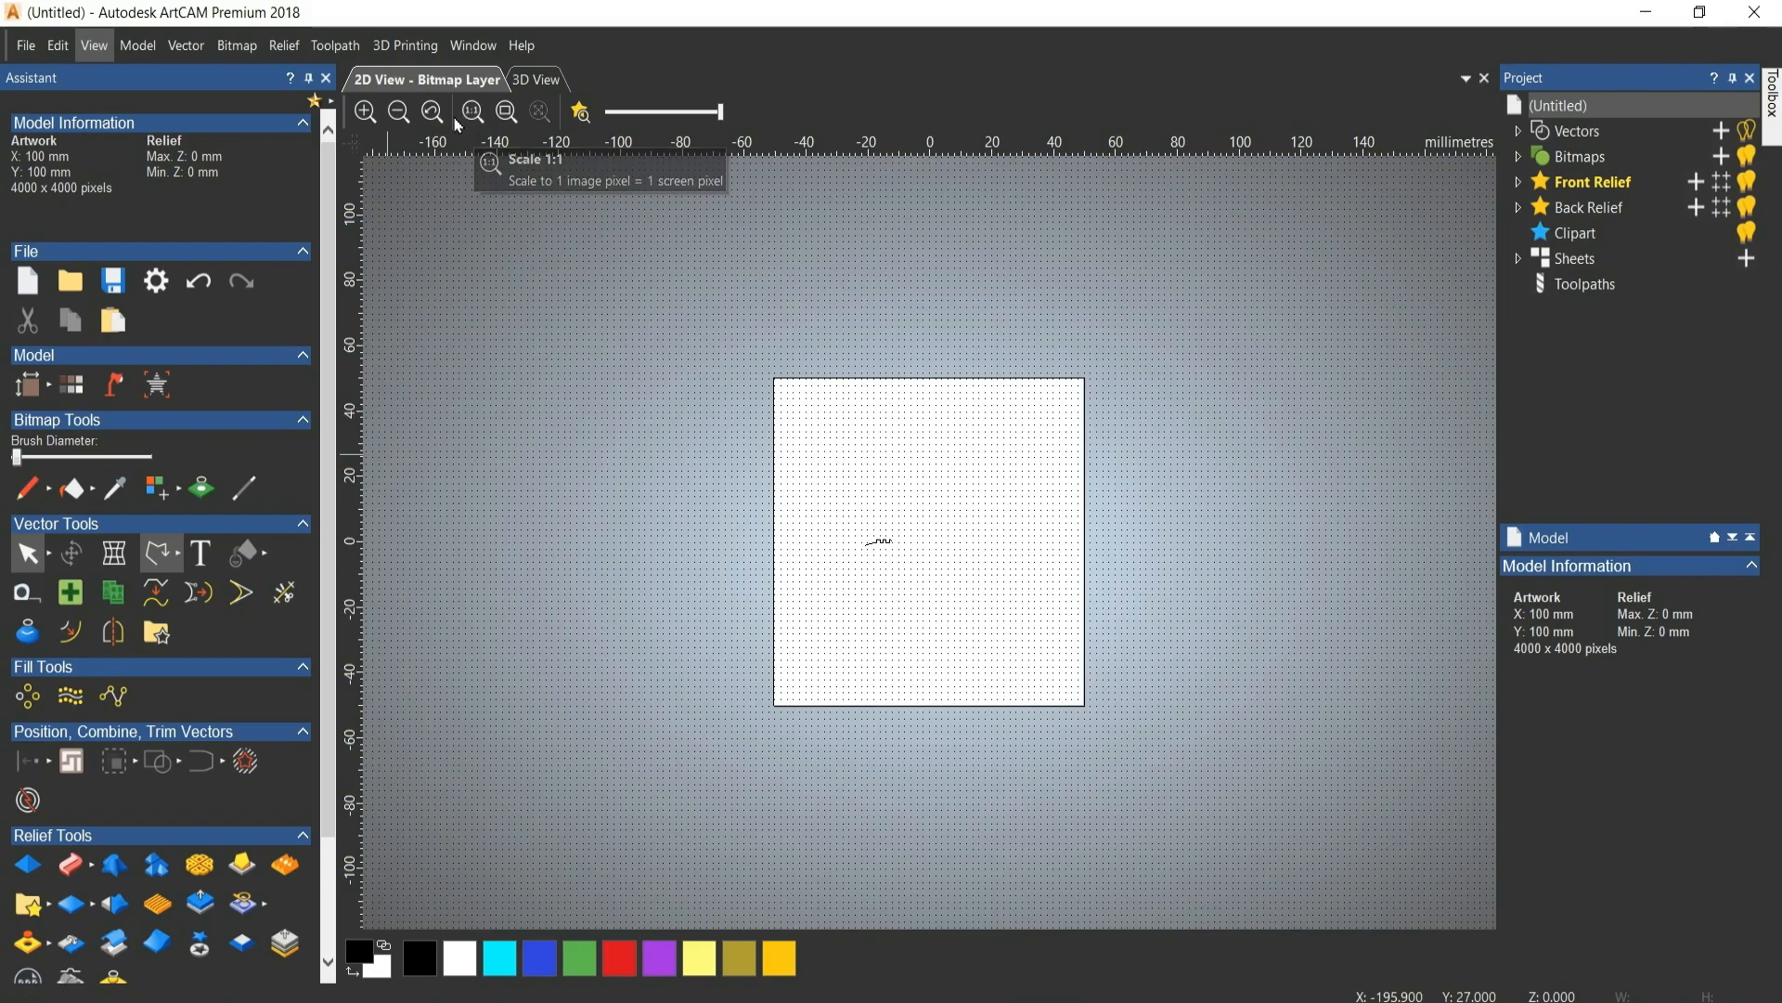
left_click(470, 119)
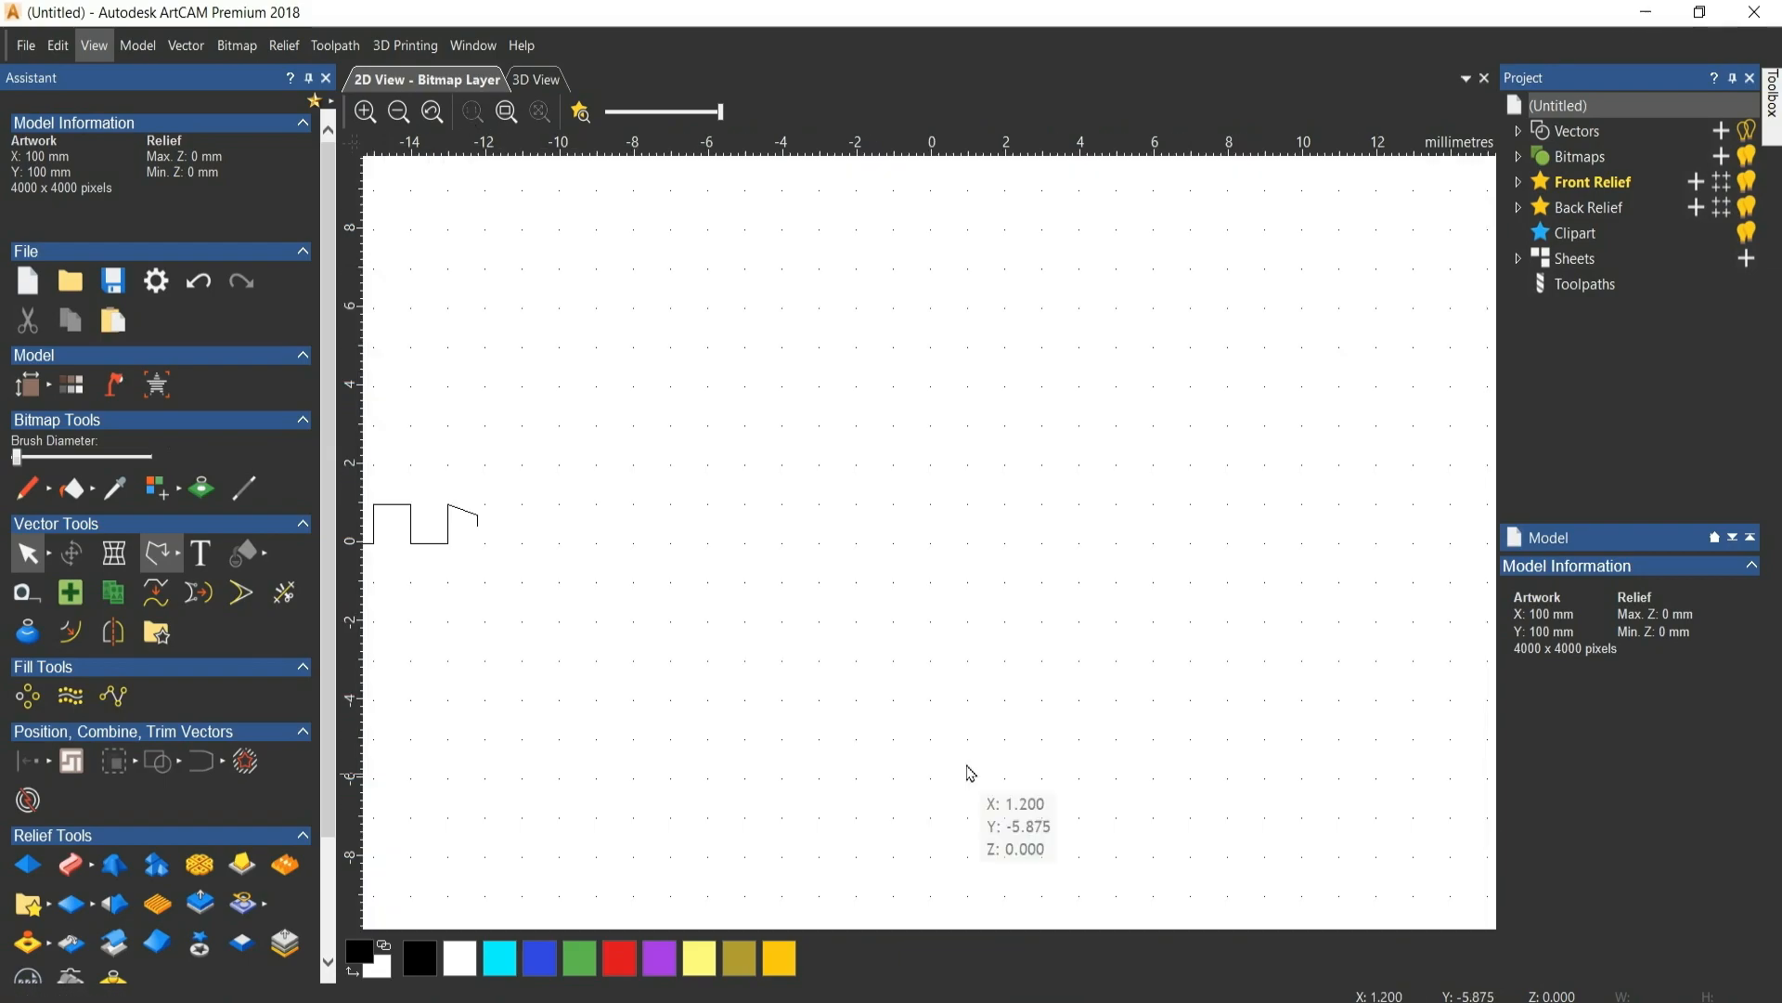
scroll(815, 655, "down", 3)
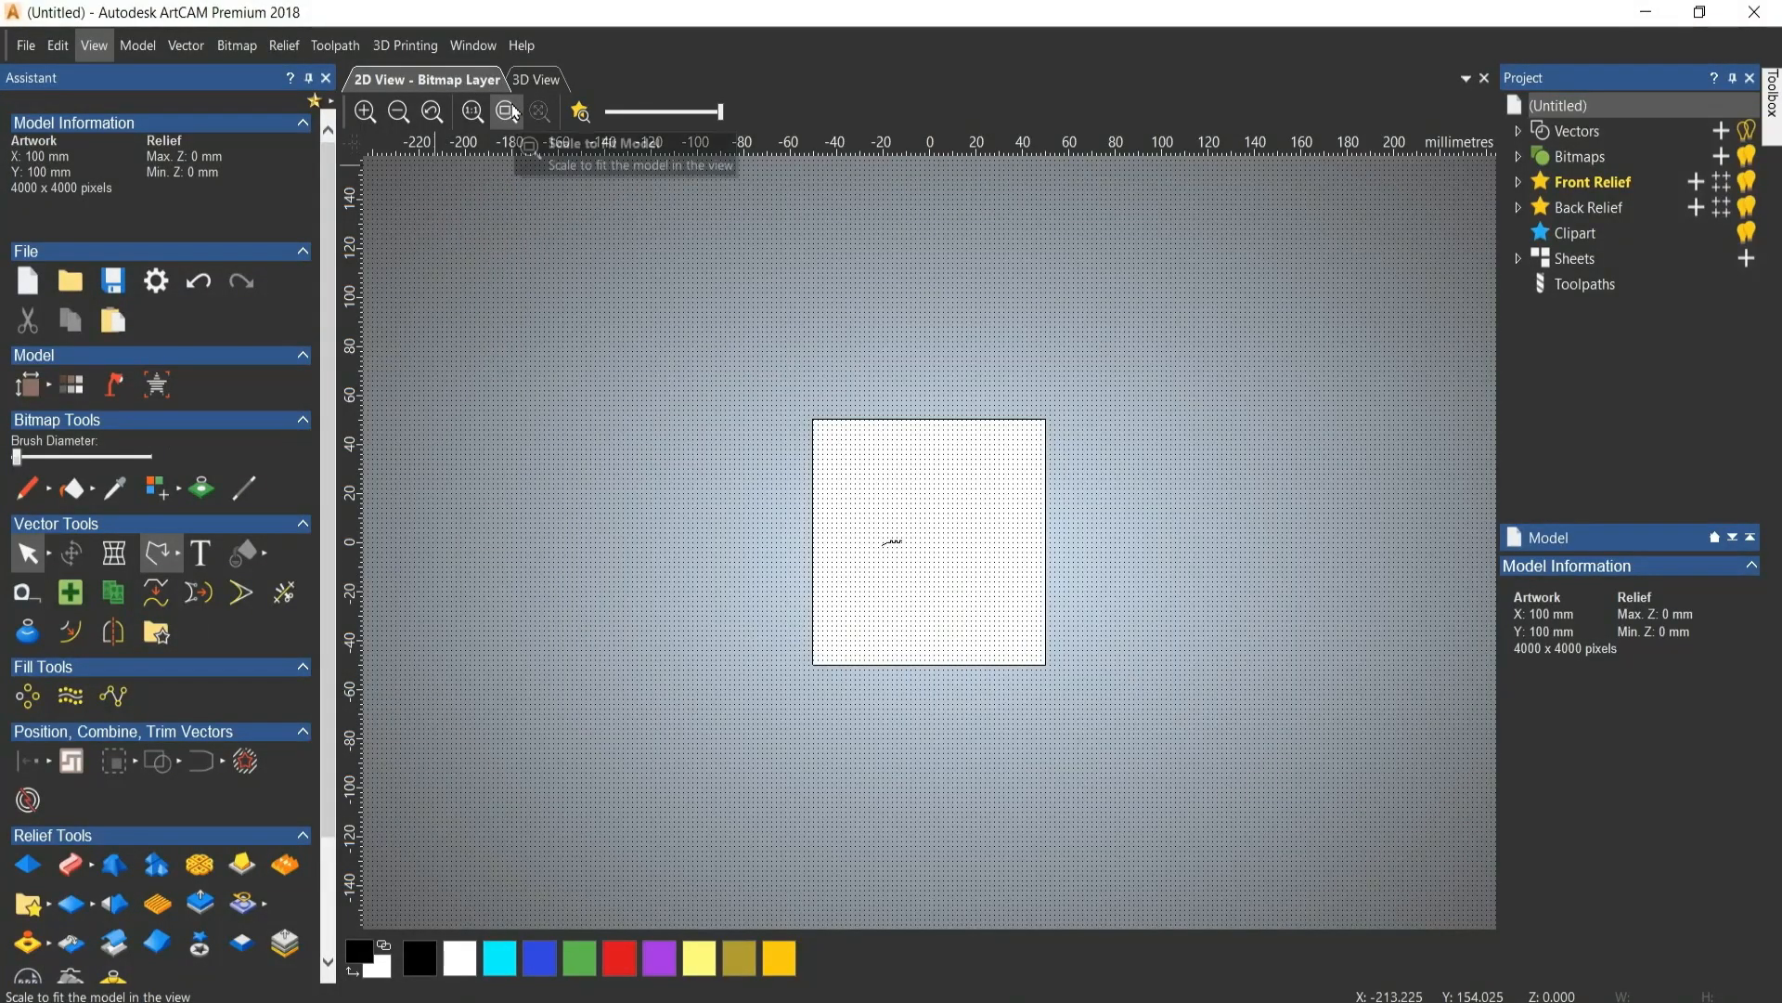
left_click(473, 113)
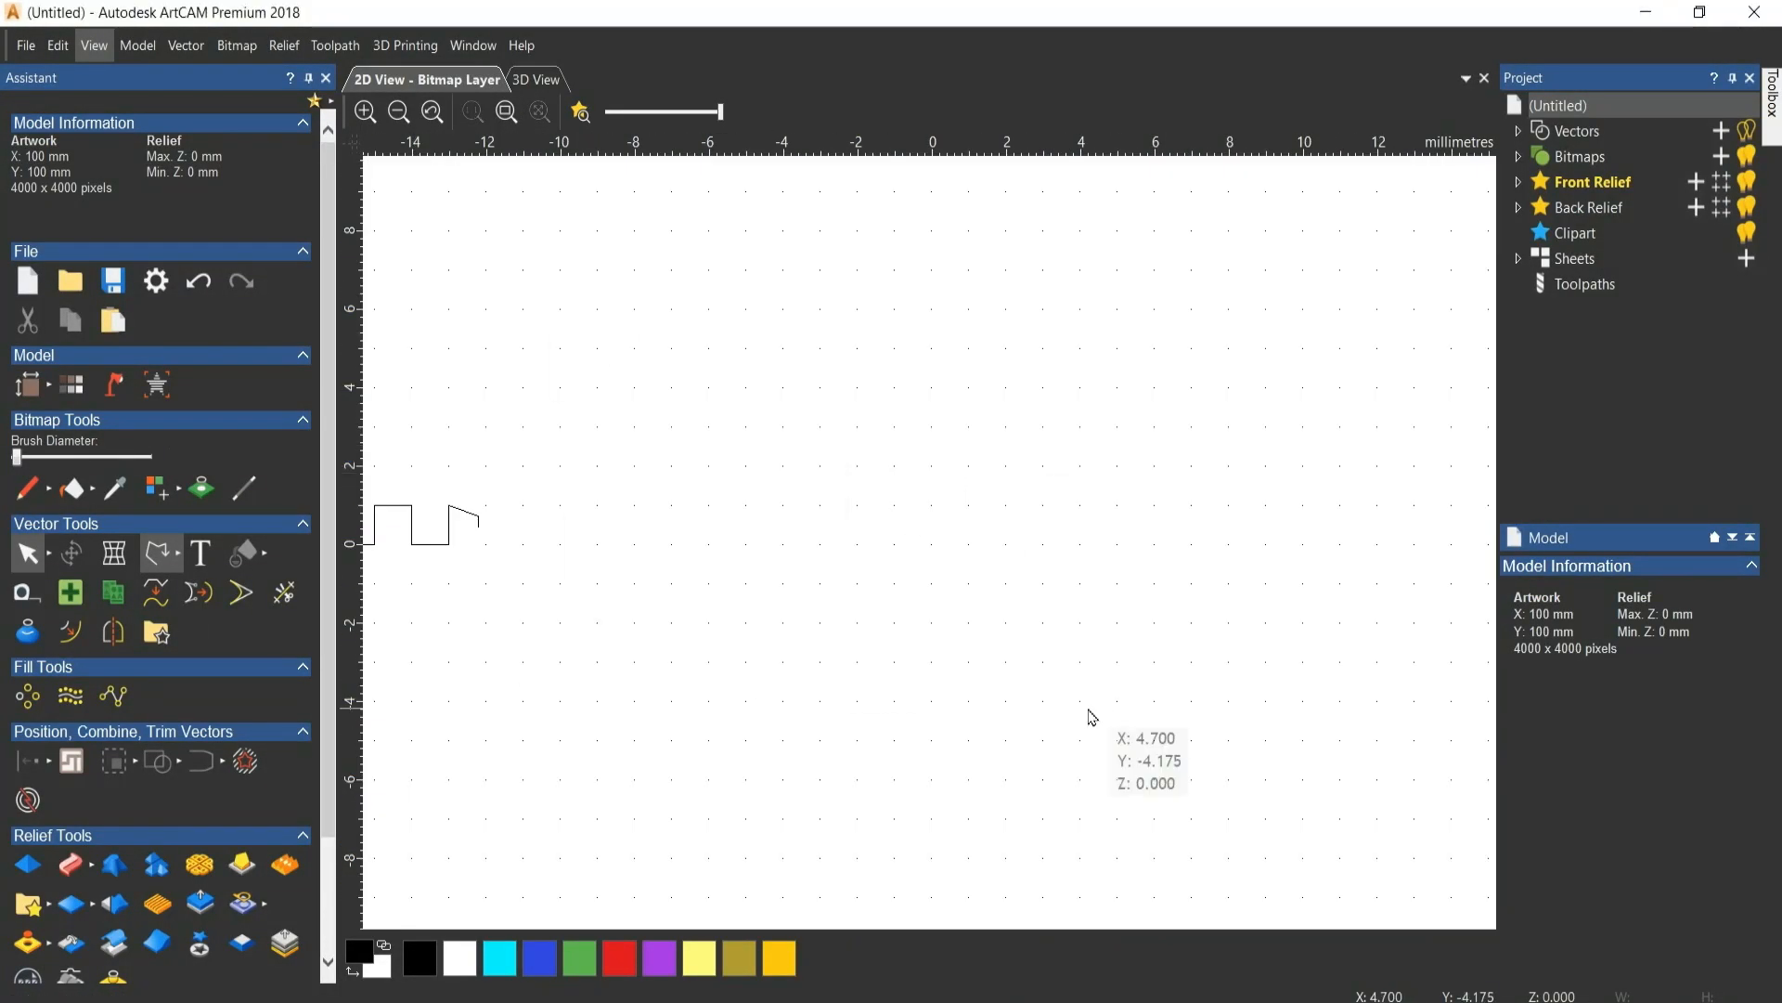
left_click(506, 114)
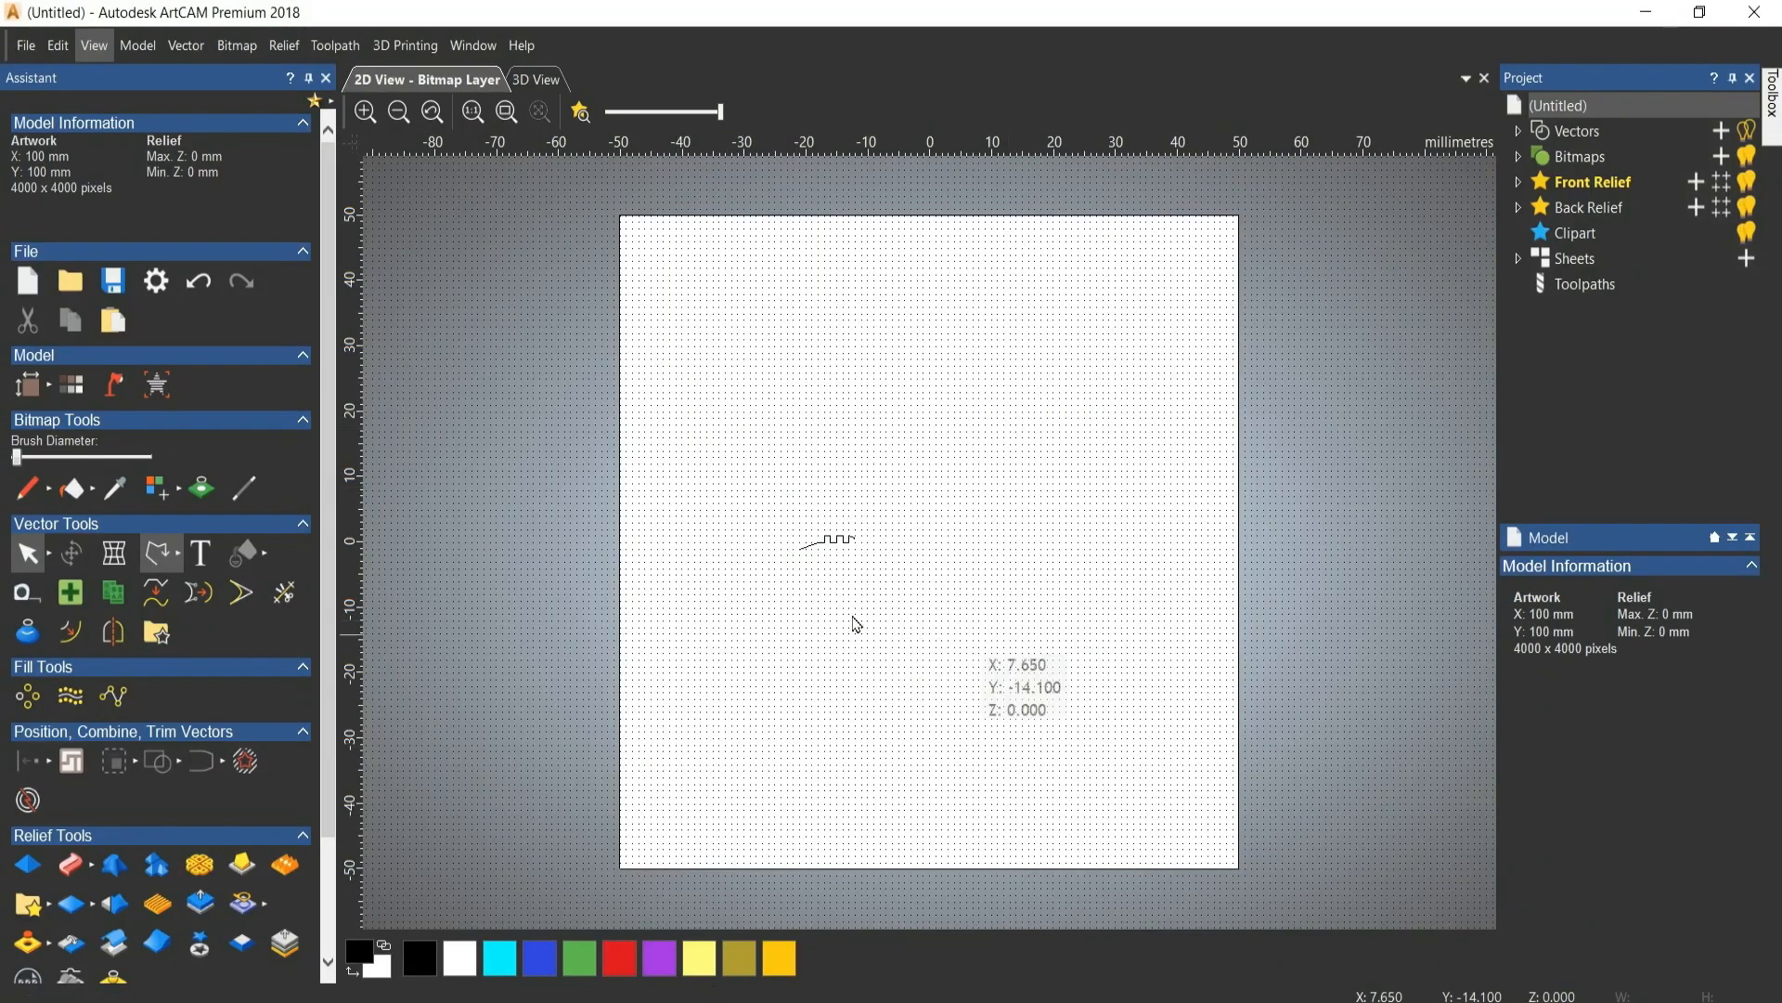
Examine in the 3D view how zooming in and out works around different points on and beside the model.
left_click(536, 80)
scroll(677, 529, "down", 5)
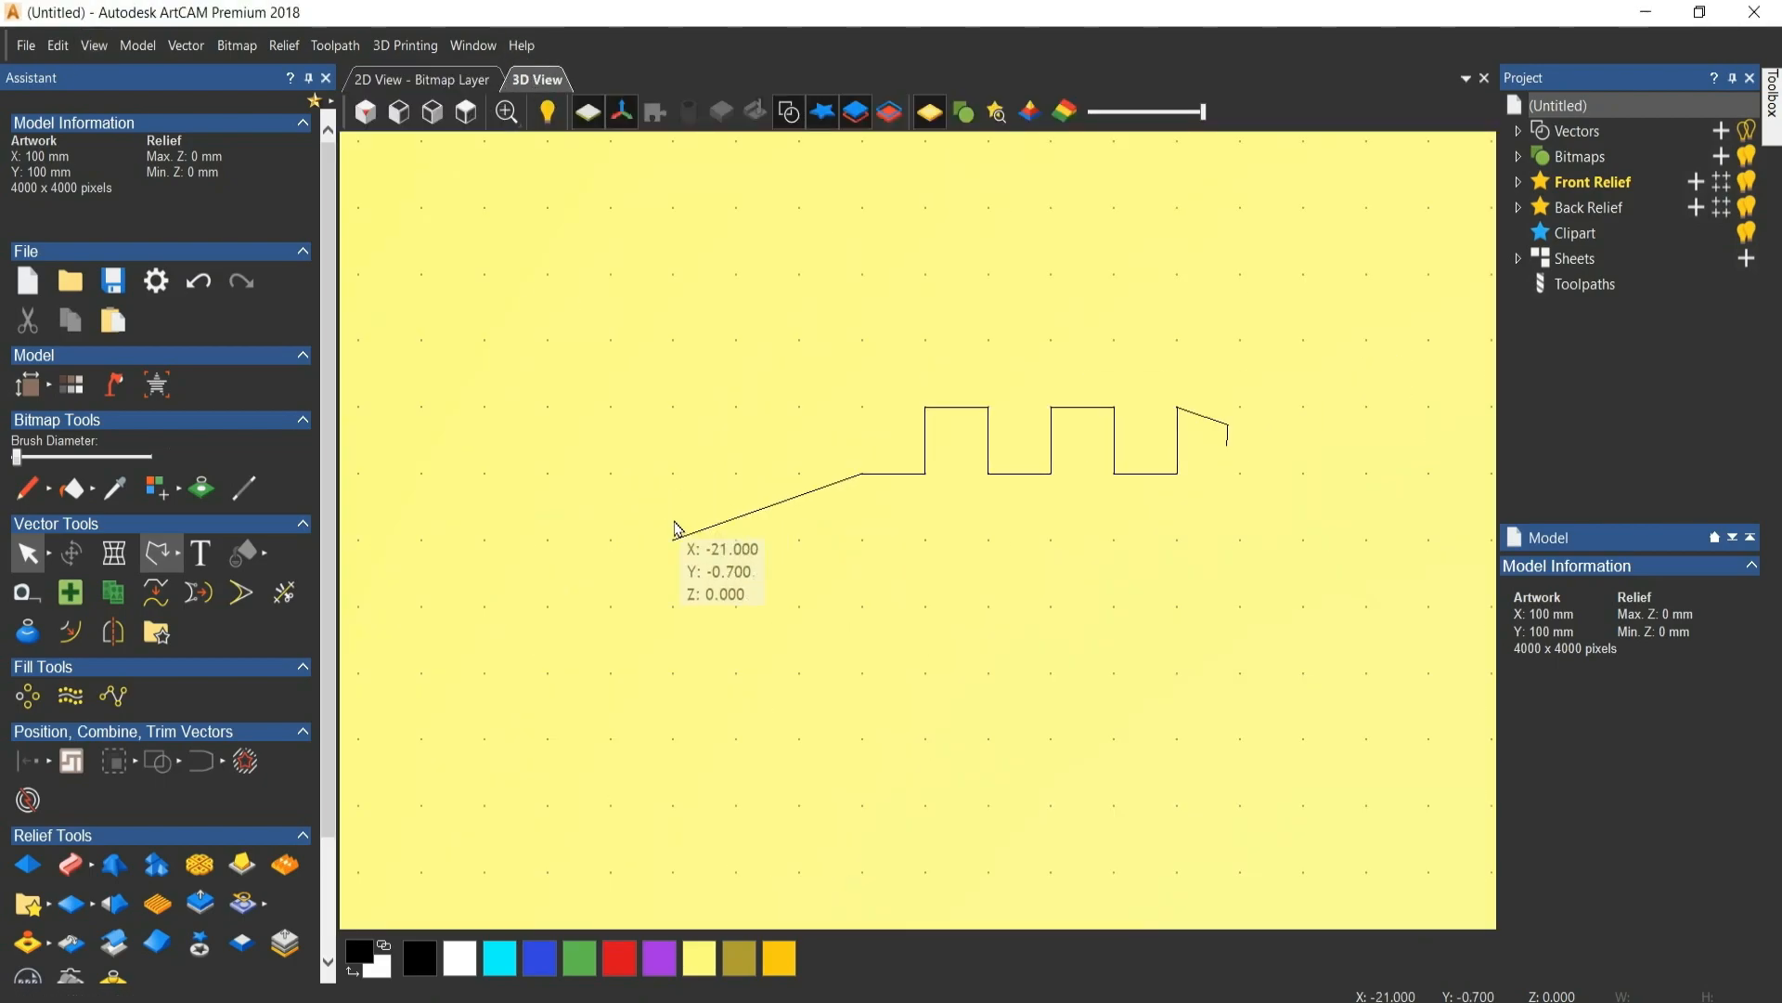
scroll(820, 522, "down", 4)
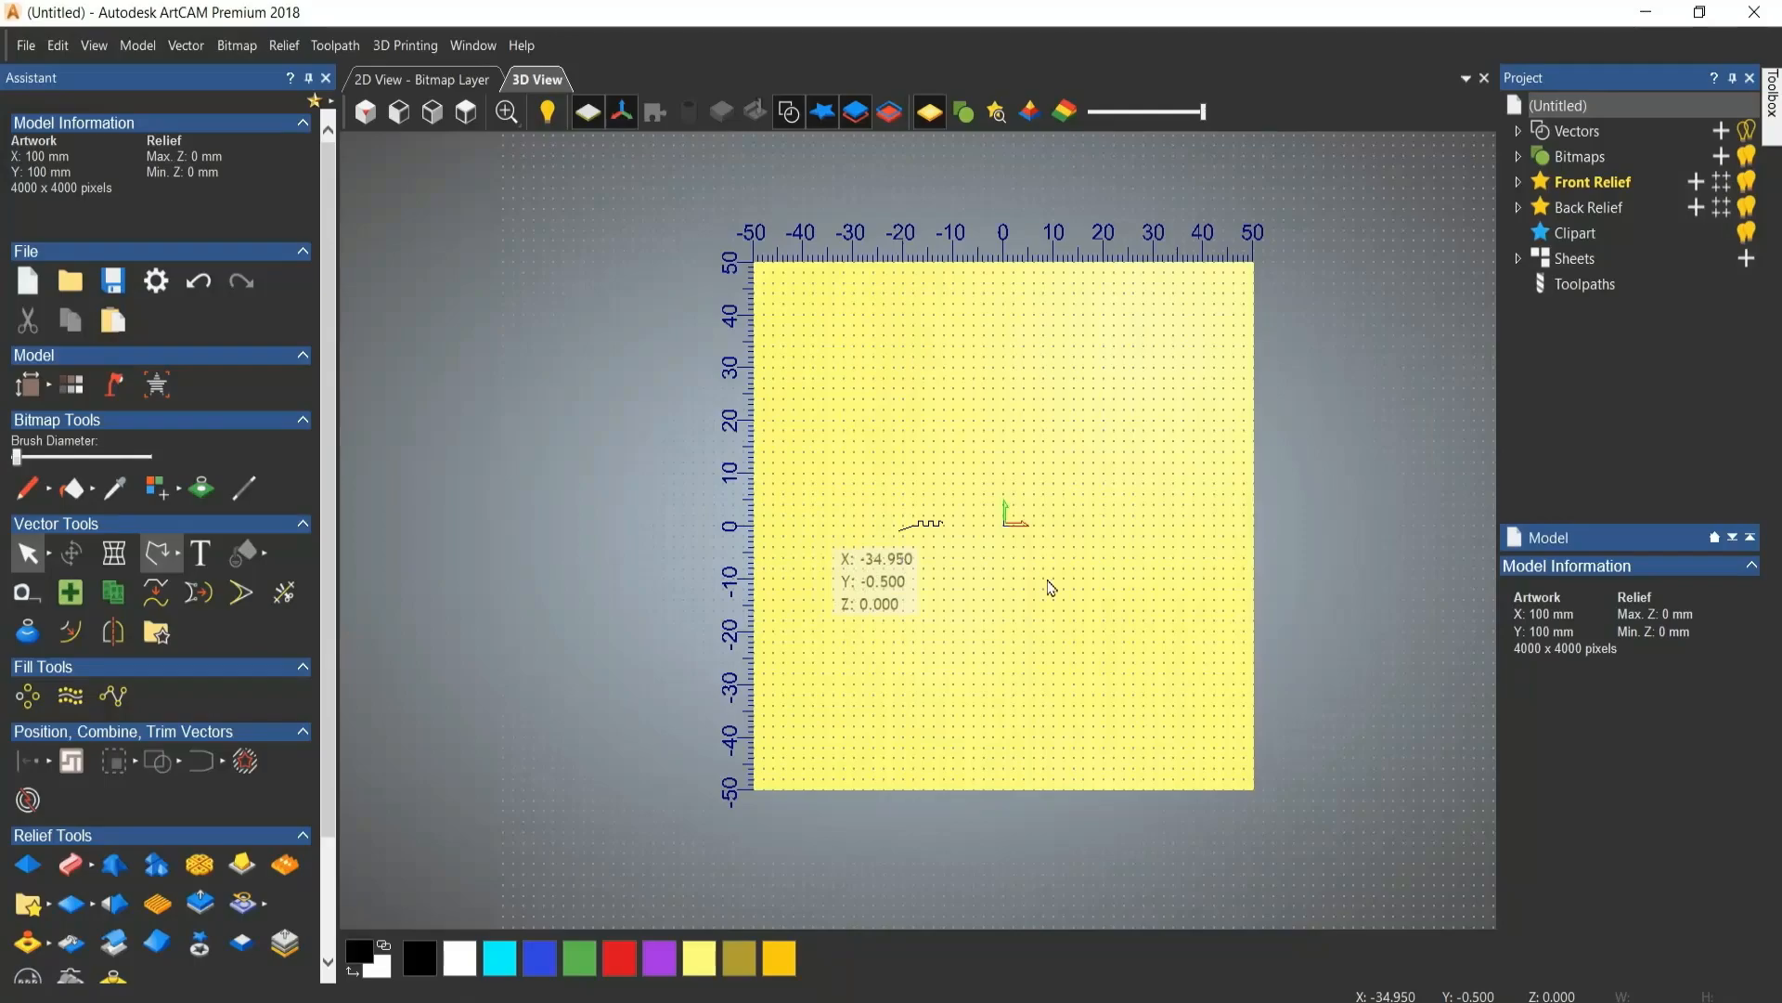
scroll(1039, 538, "down", 1)
scroll(1094, 549, "up", 1)
scroll(755, 569, "down", 3)
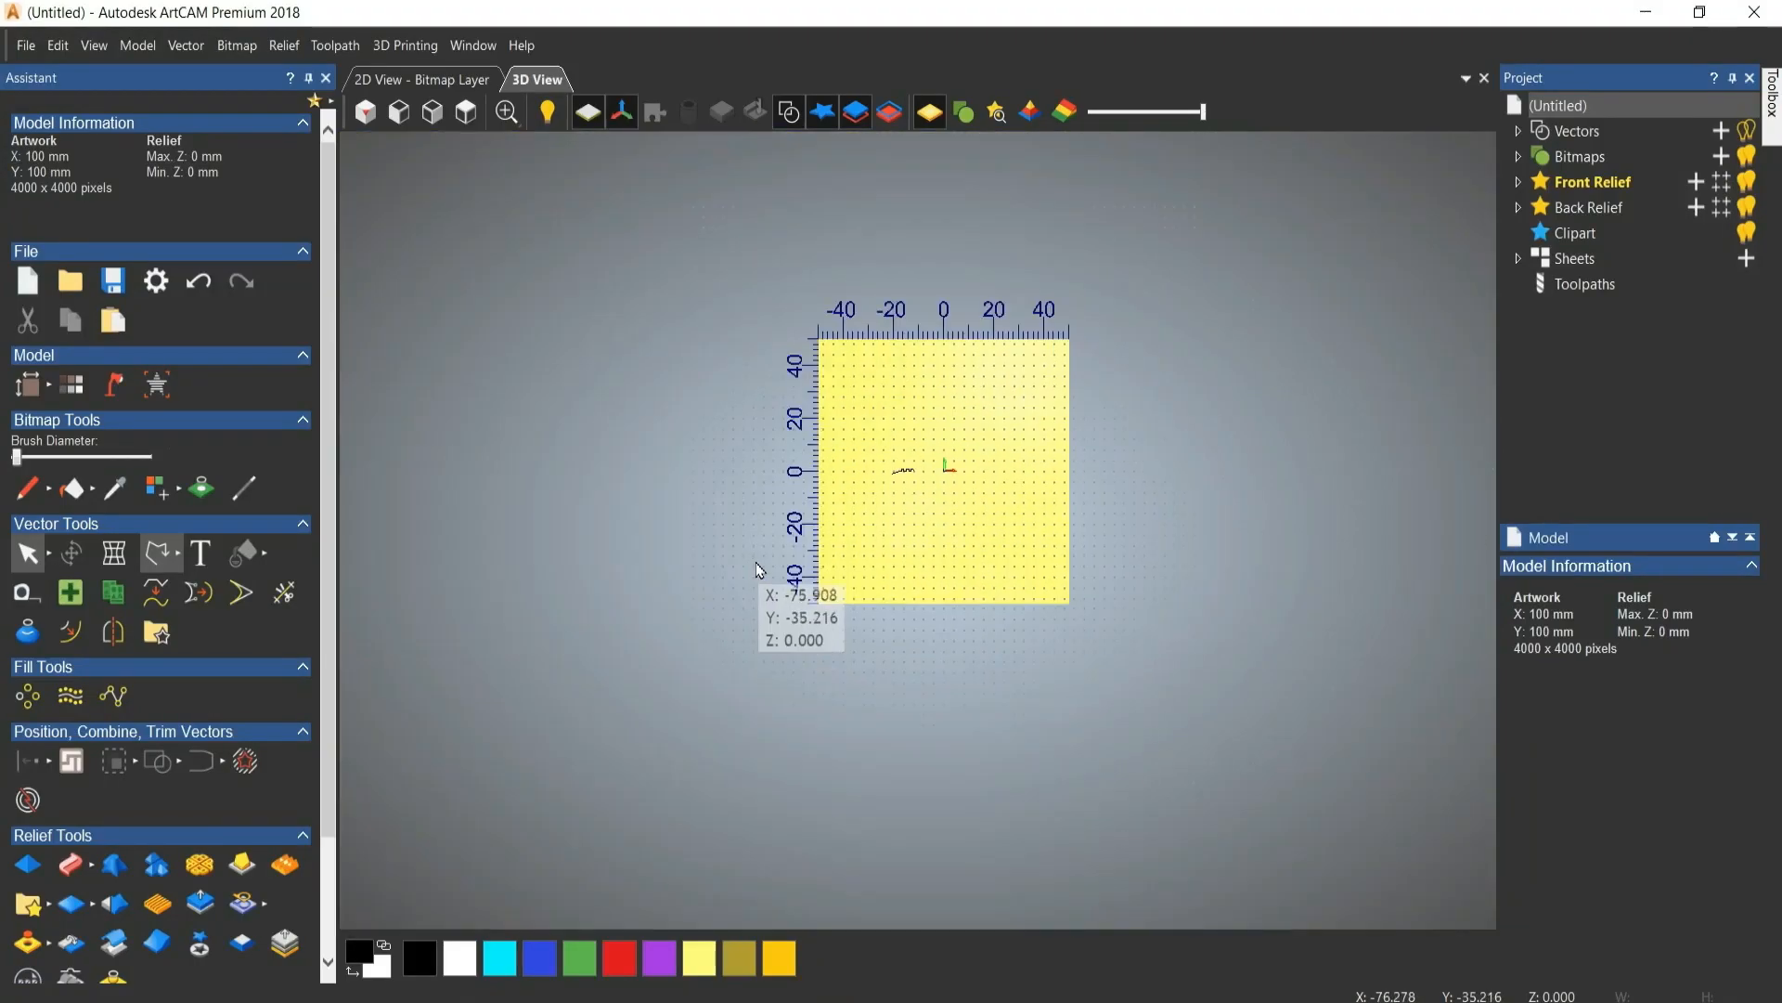
scroll(758, 536, "up", 6)
scroll(758, 536, "up", 2)
scroll(758, 536, "down", 6)
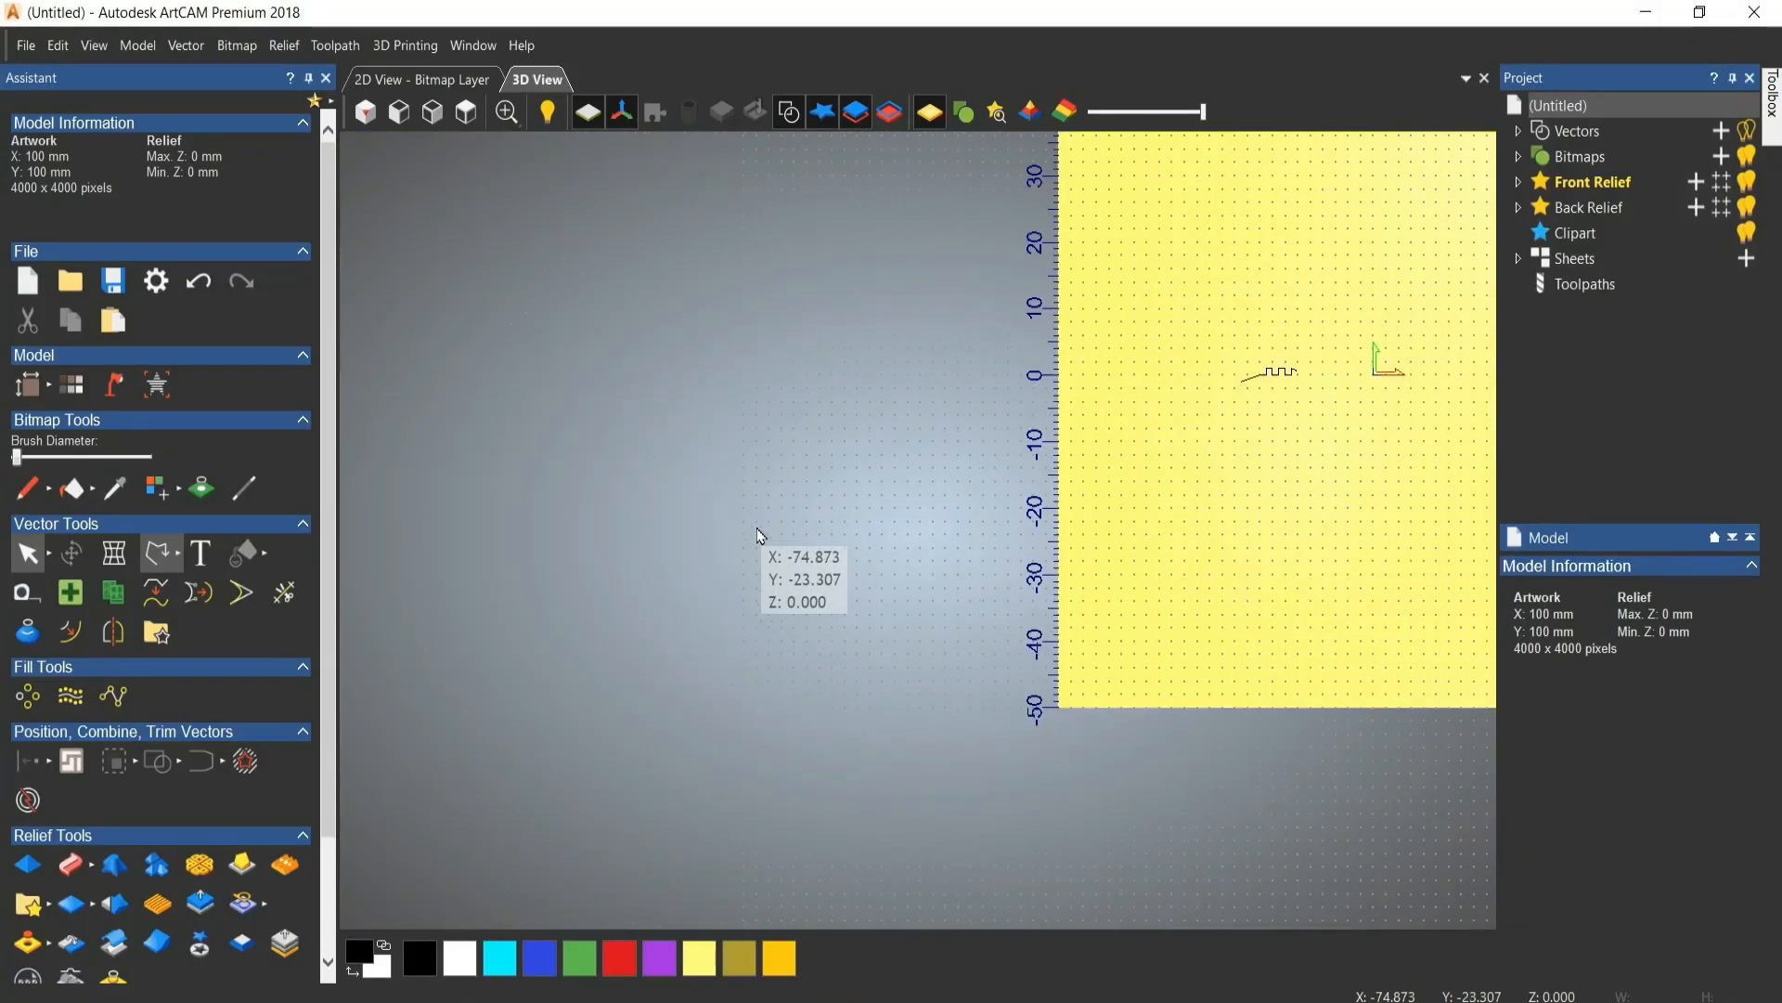
scroll(937, 506, "down", 1)
scroll(1002, 501, "up", 6)
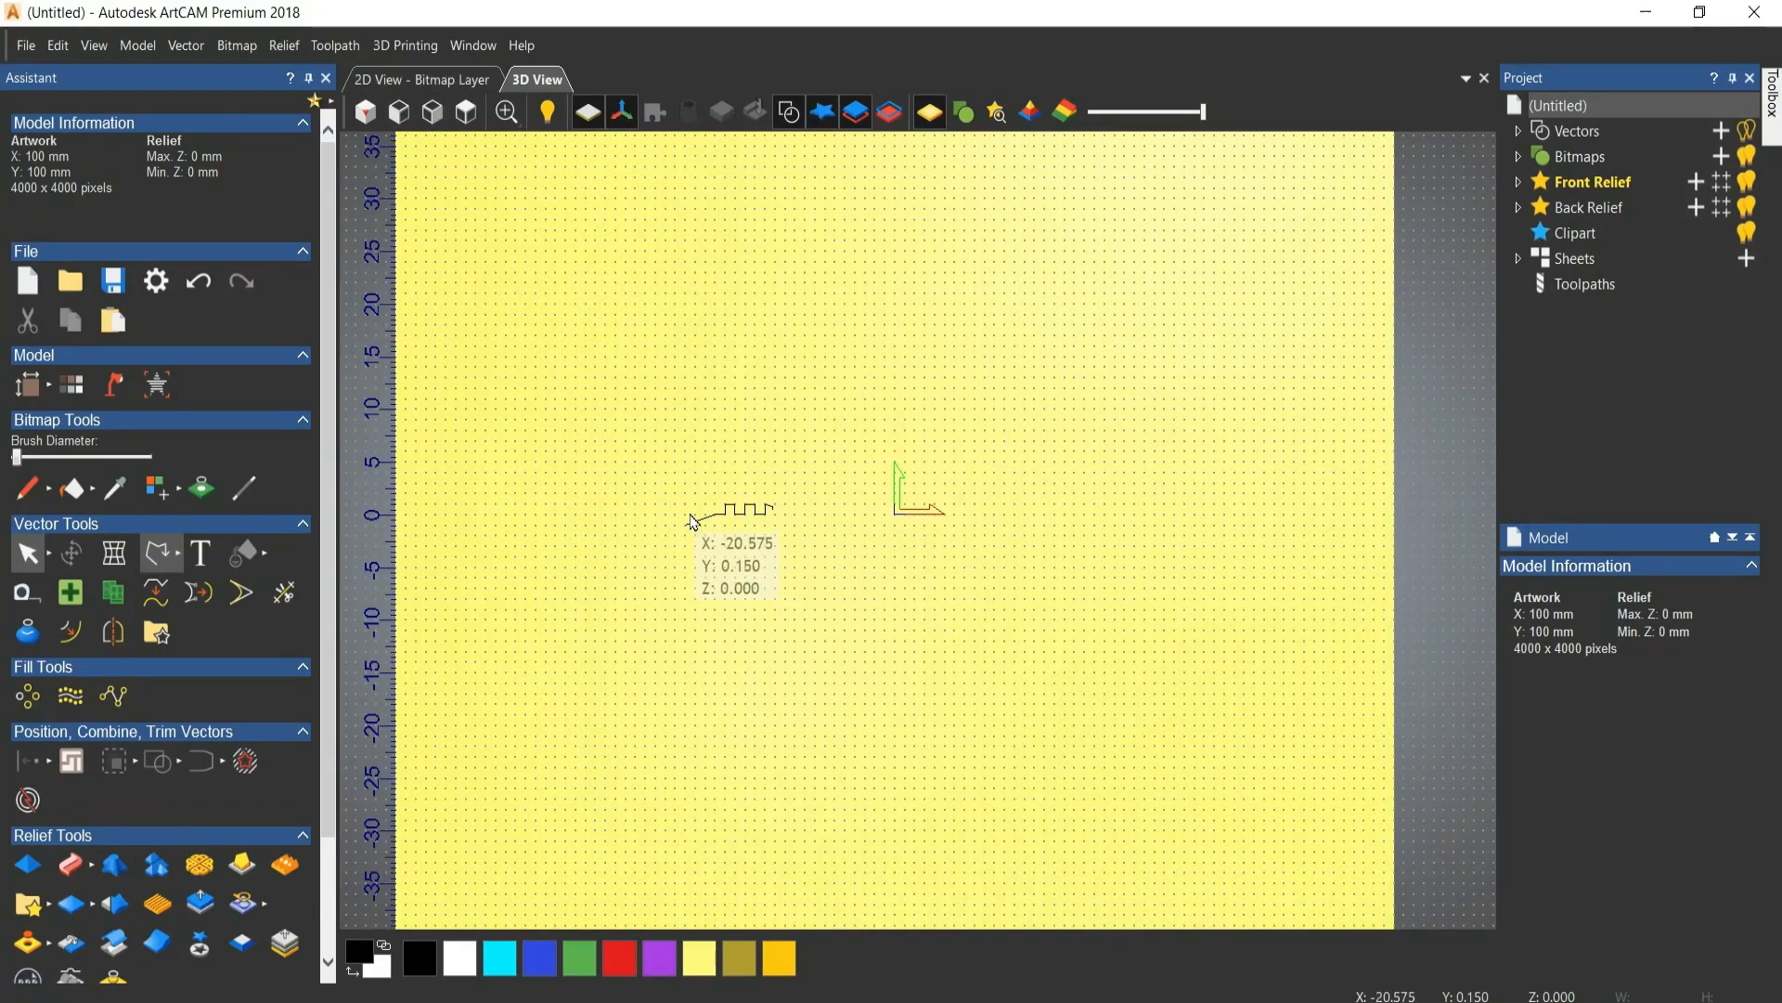
scroll(756, 604, "down", 2)
scroll(831, 626, "down", 1)
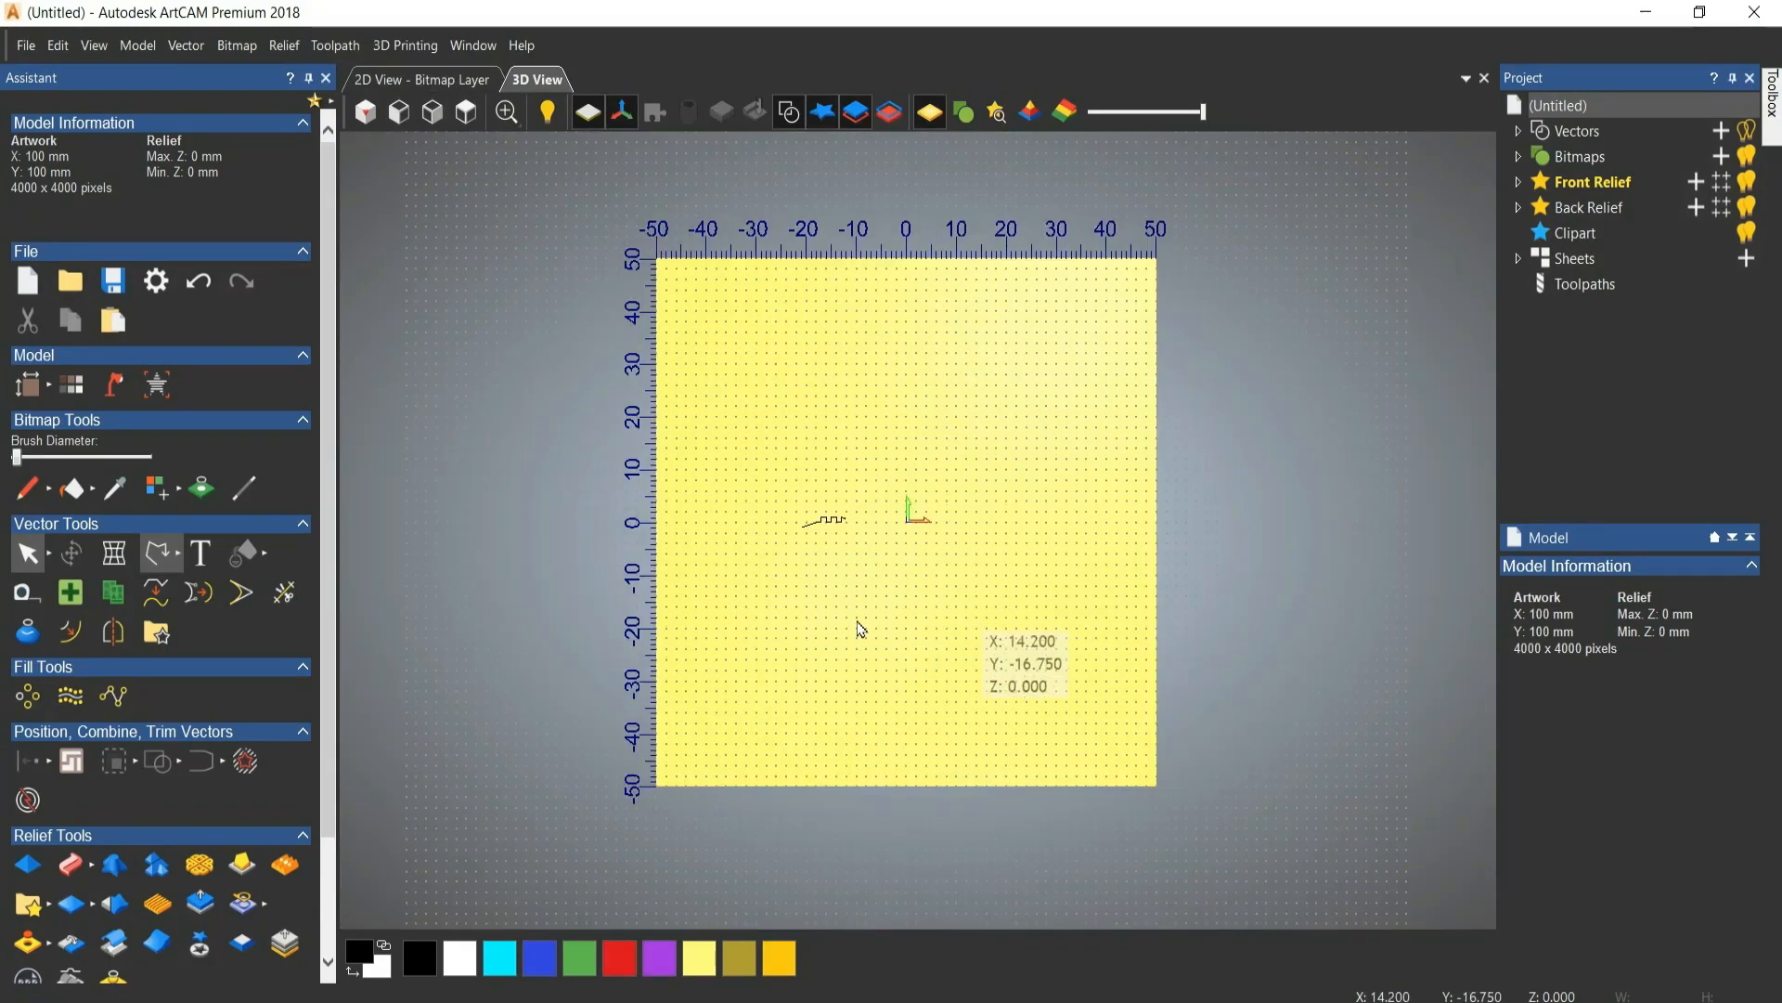
scroll(982, 617, "up", 1)
scroll(982, 605, "down", 1)
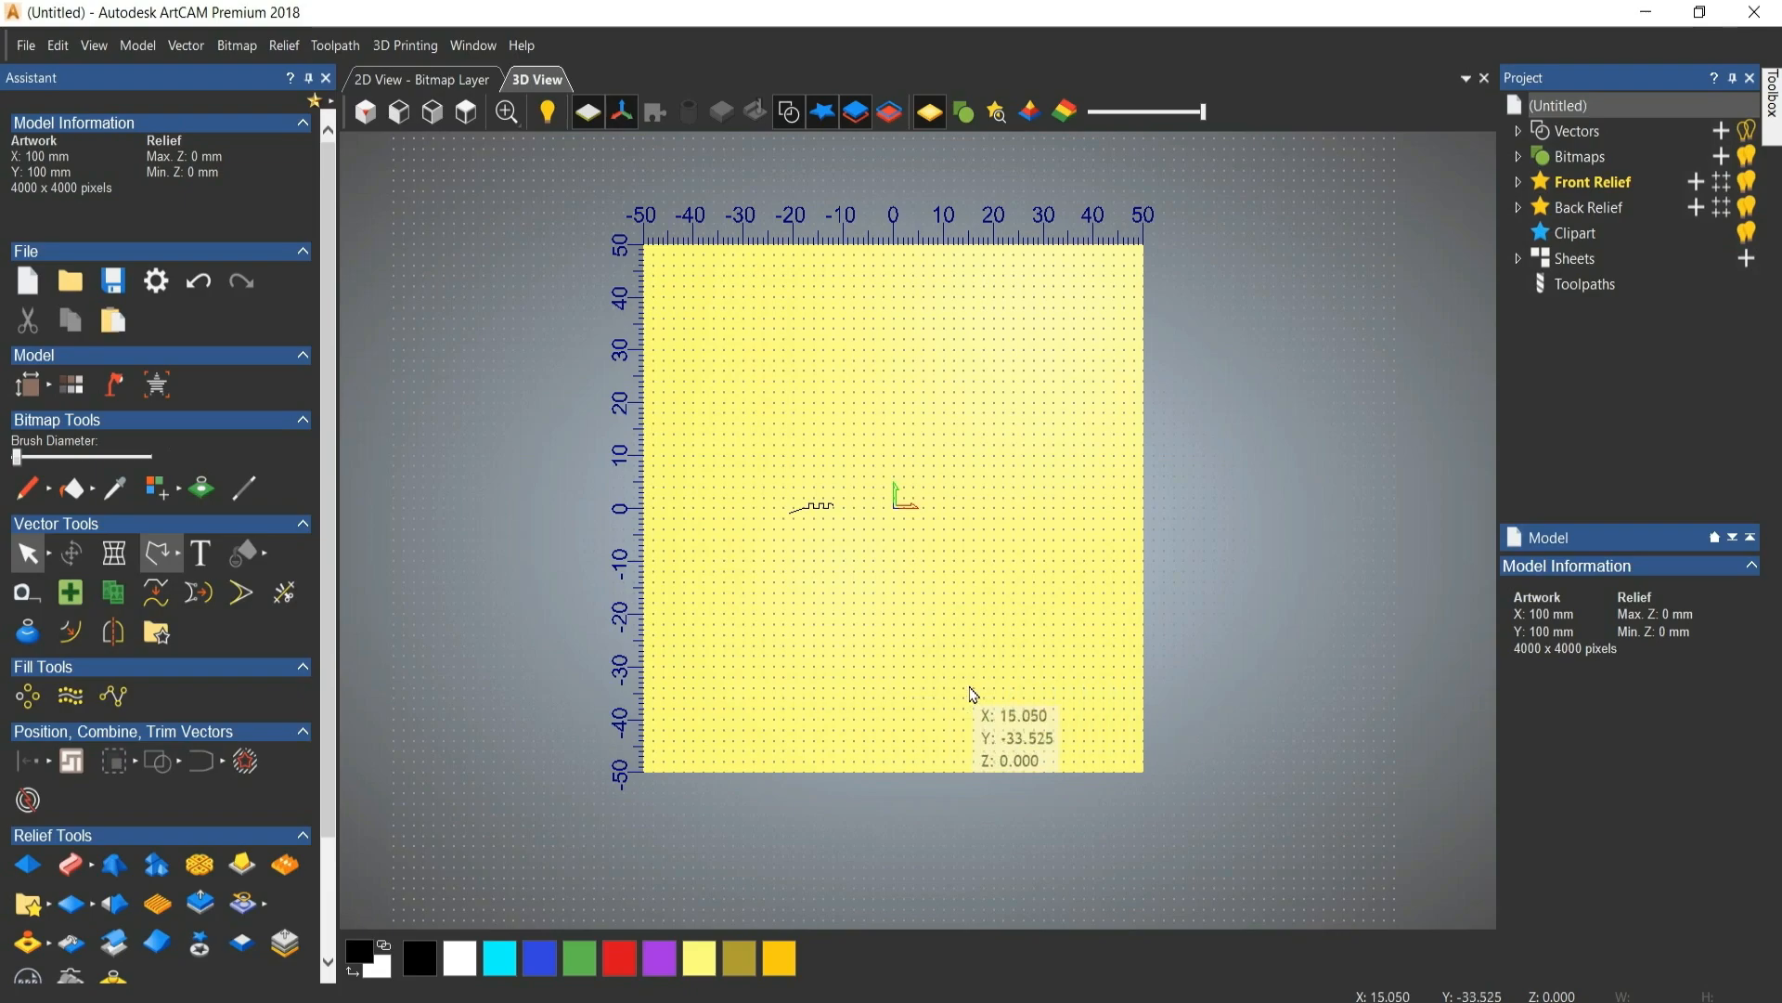
Draw a slanted single-segment polyline below the square wave, about 2 mm wide and 6 mm high, ending at X -17, Y -11.
scroll(907, 625, "up", 5)
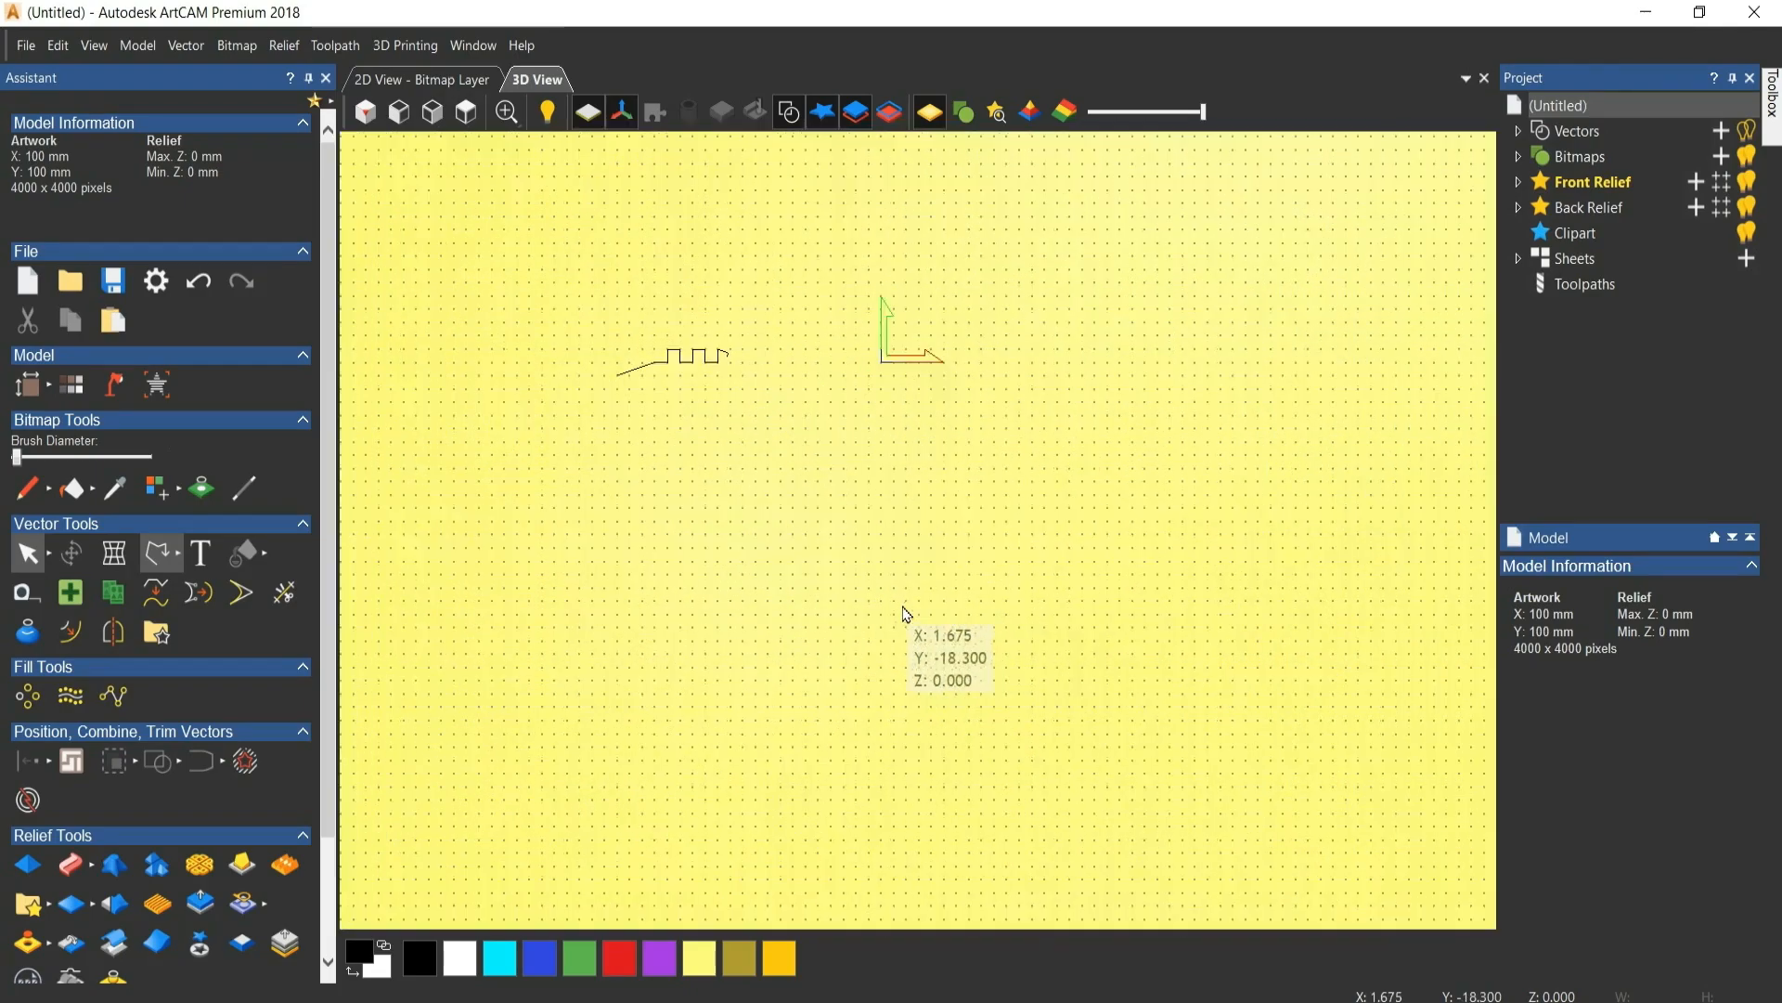
scroll(675, 637, "down", 3)
scroll(733, 404, "up", 5)
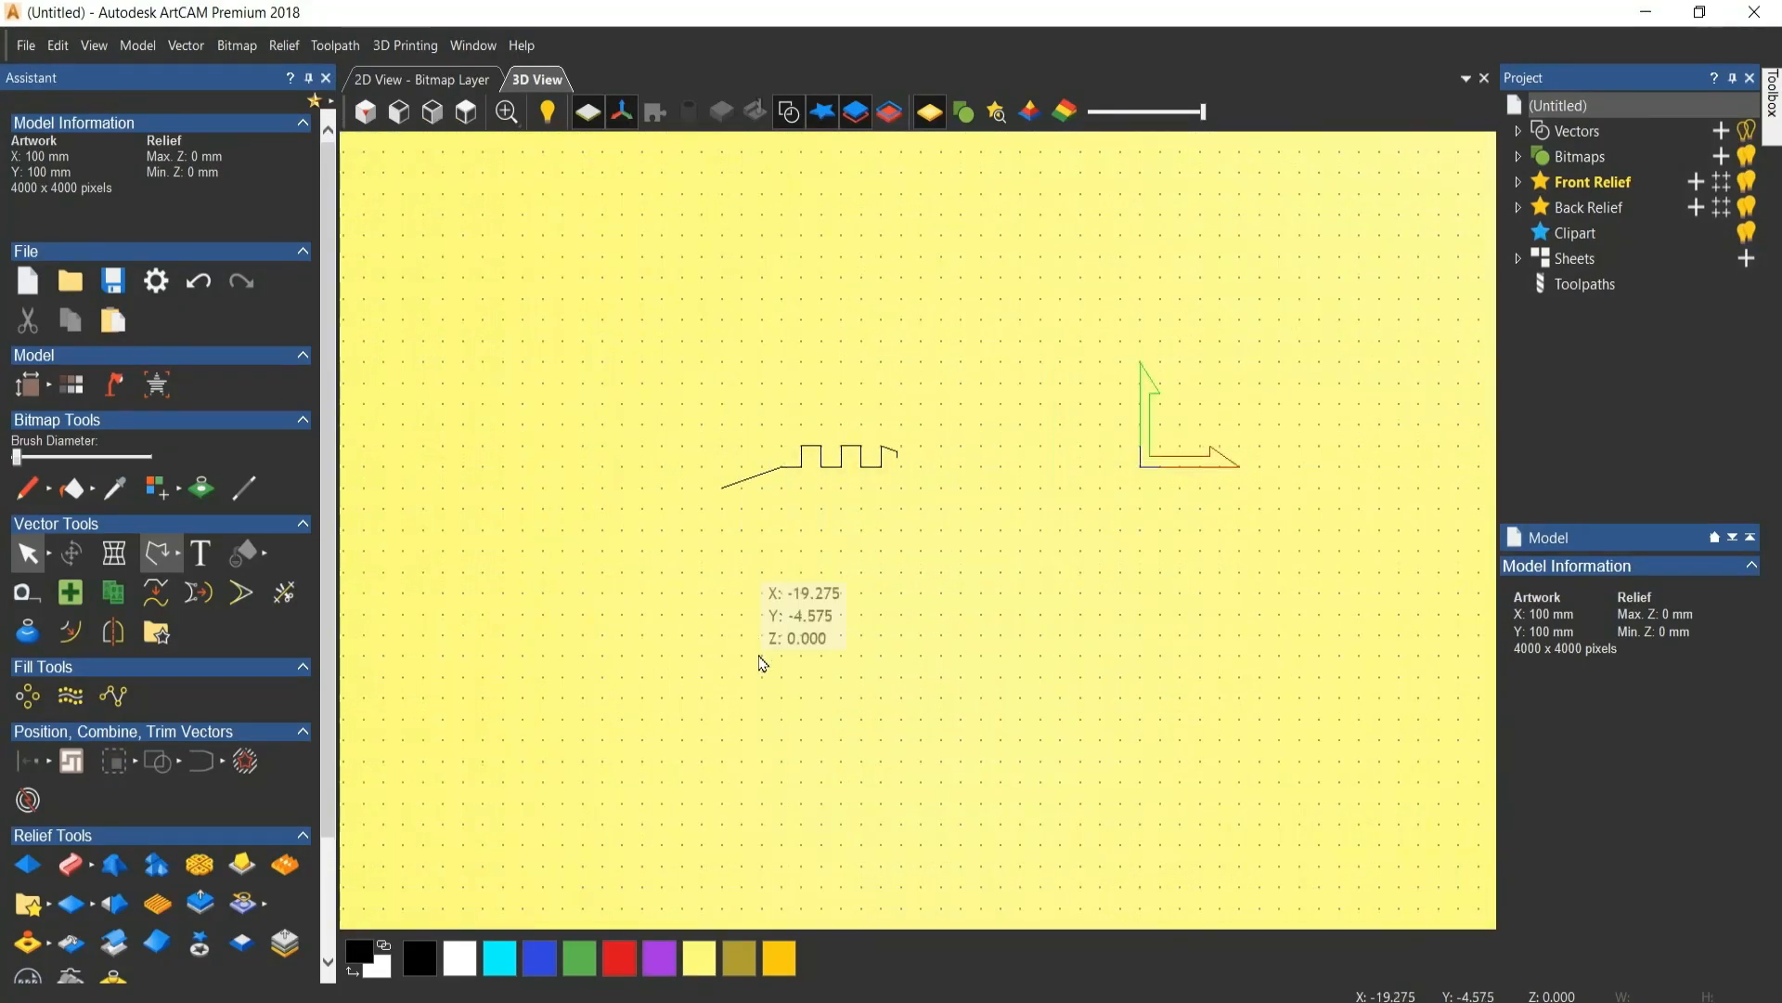
left_click(152, 554)
left_click(761, 572)
left_click(793, 701)
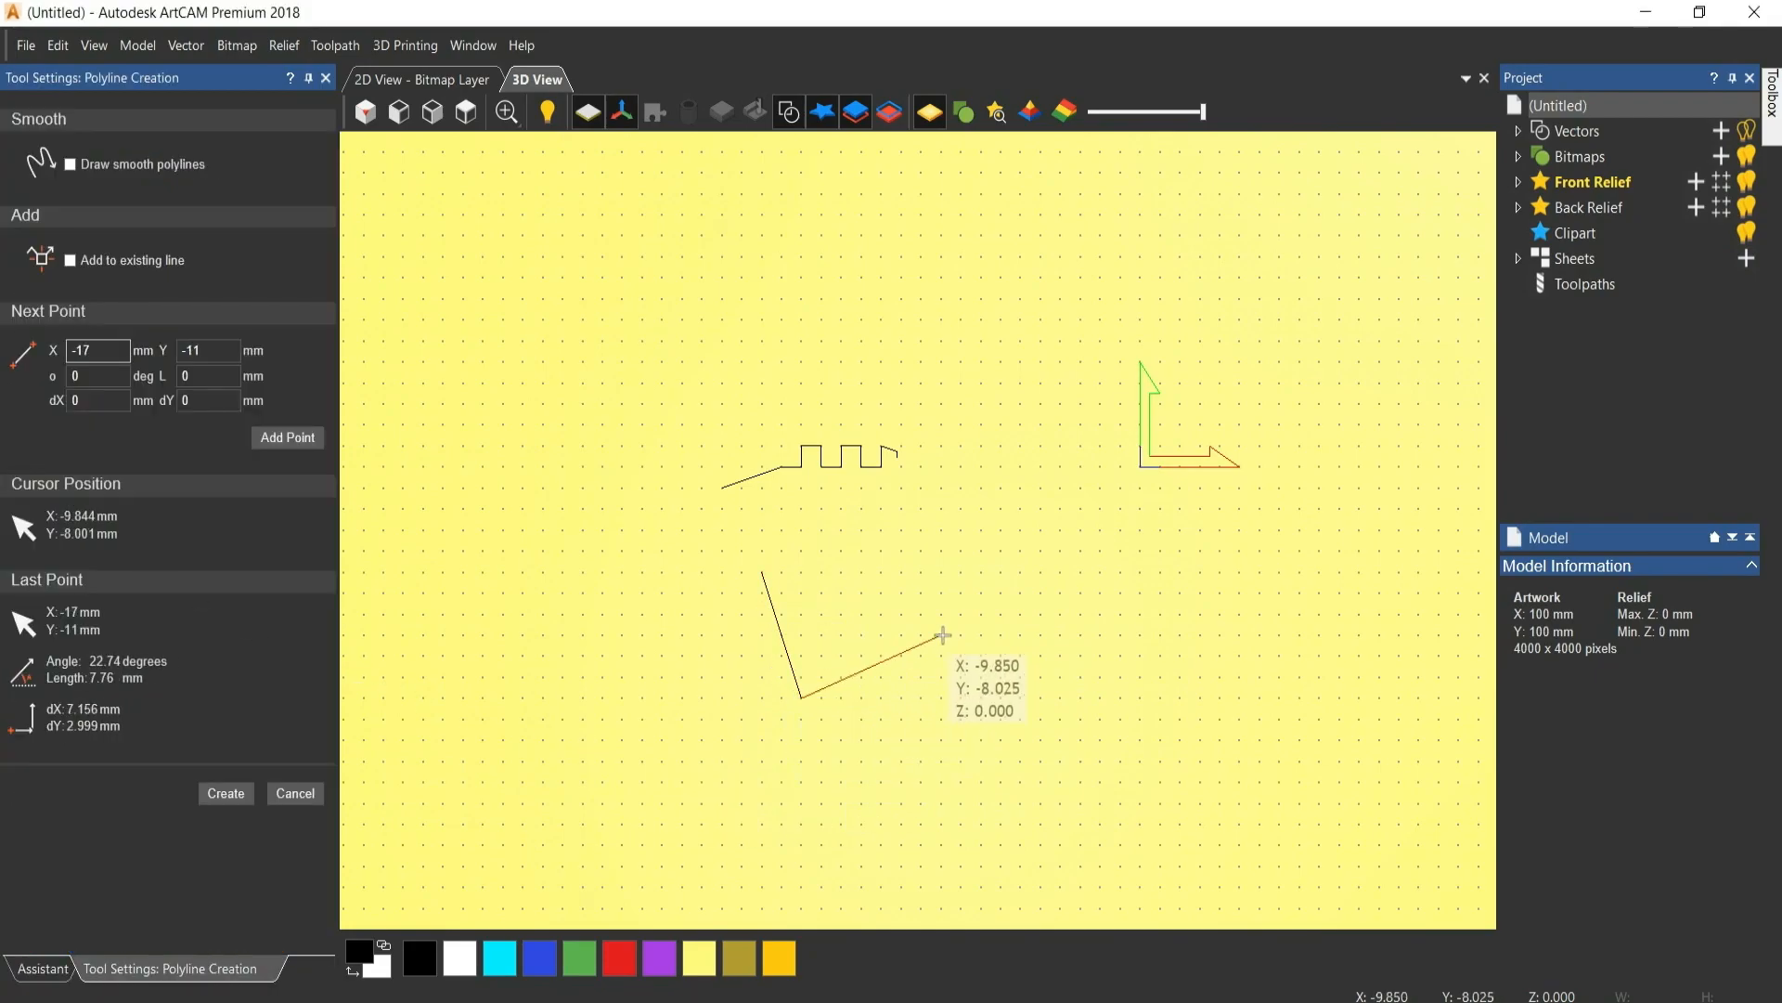
left_click(225, 792)
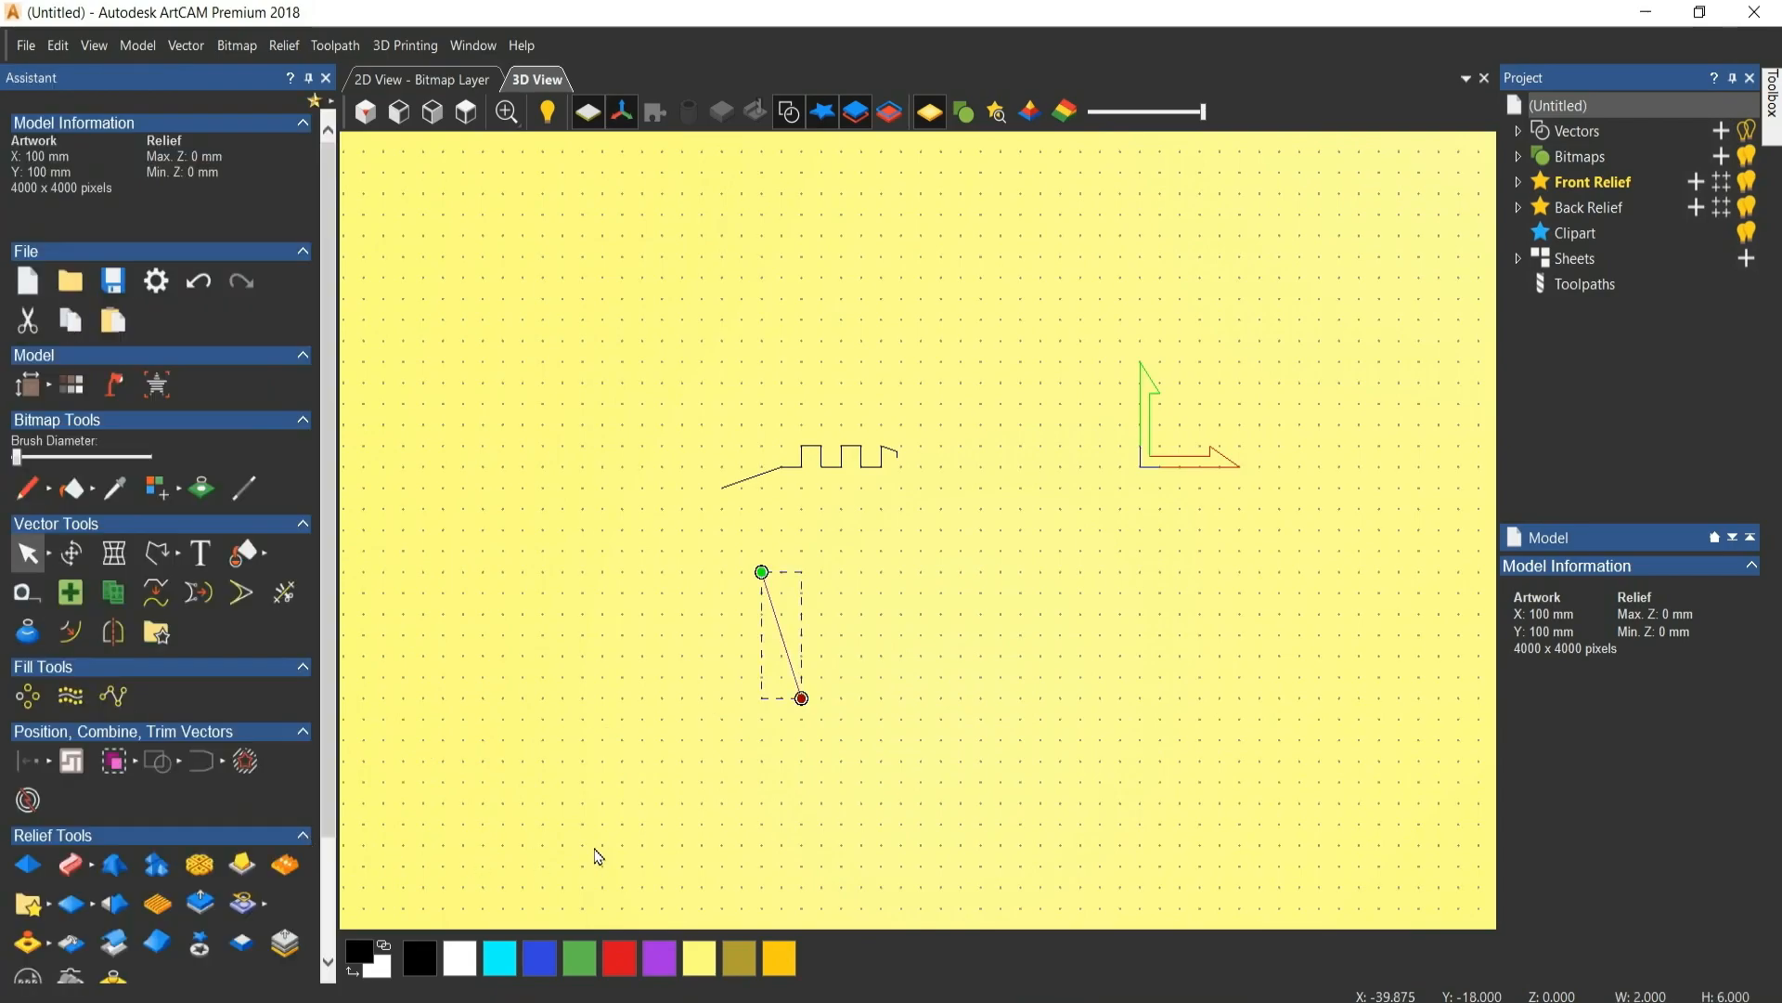
Create an open four-segment polyline beside the slanted line, about 14 x 15 mm overall, passing through X -27, Y -12 and ending at X -19, Y -16.
left_click(156, 563)
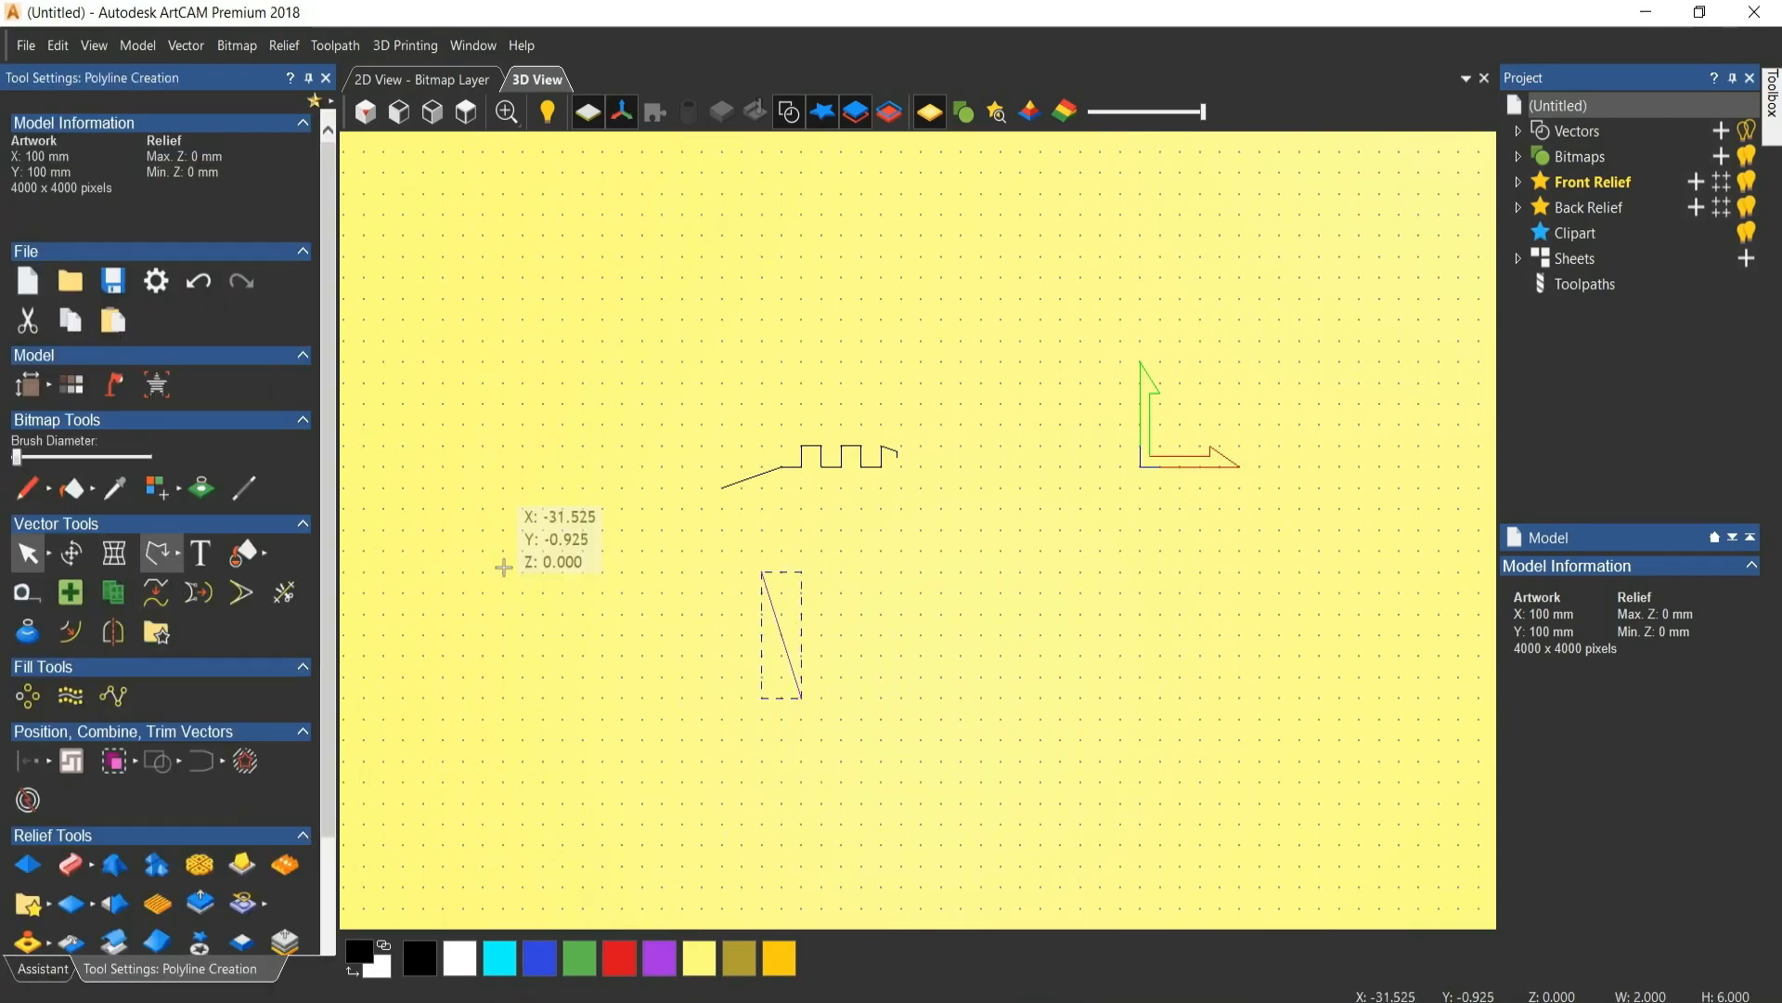
left_click(502, 488)
left_click(603, 717)
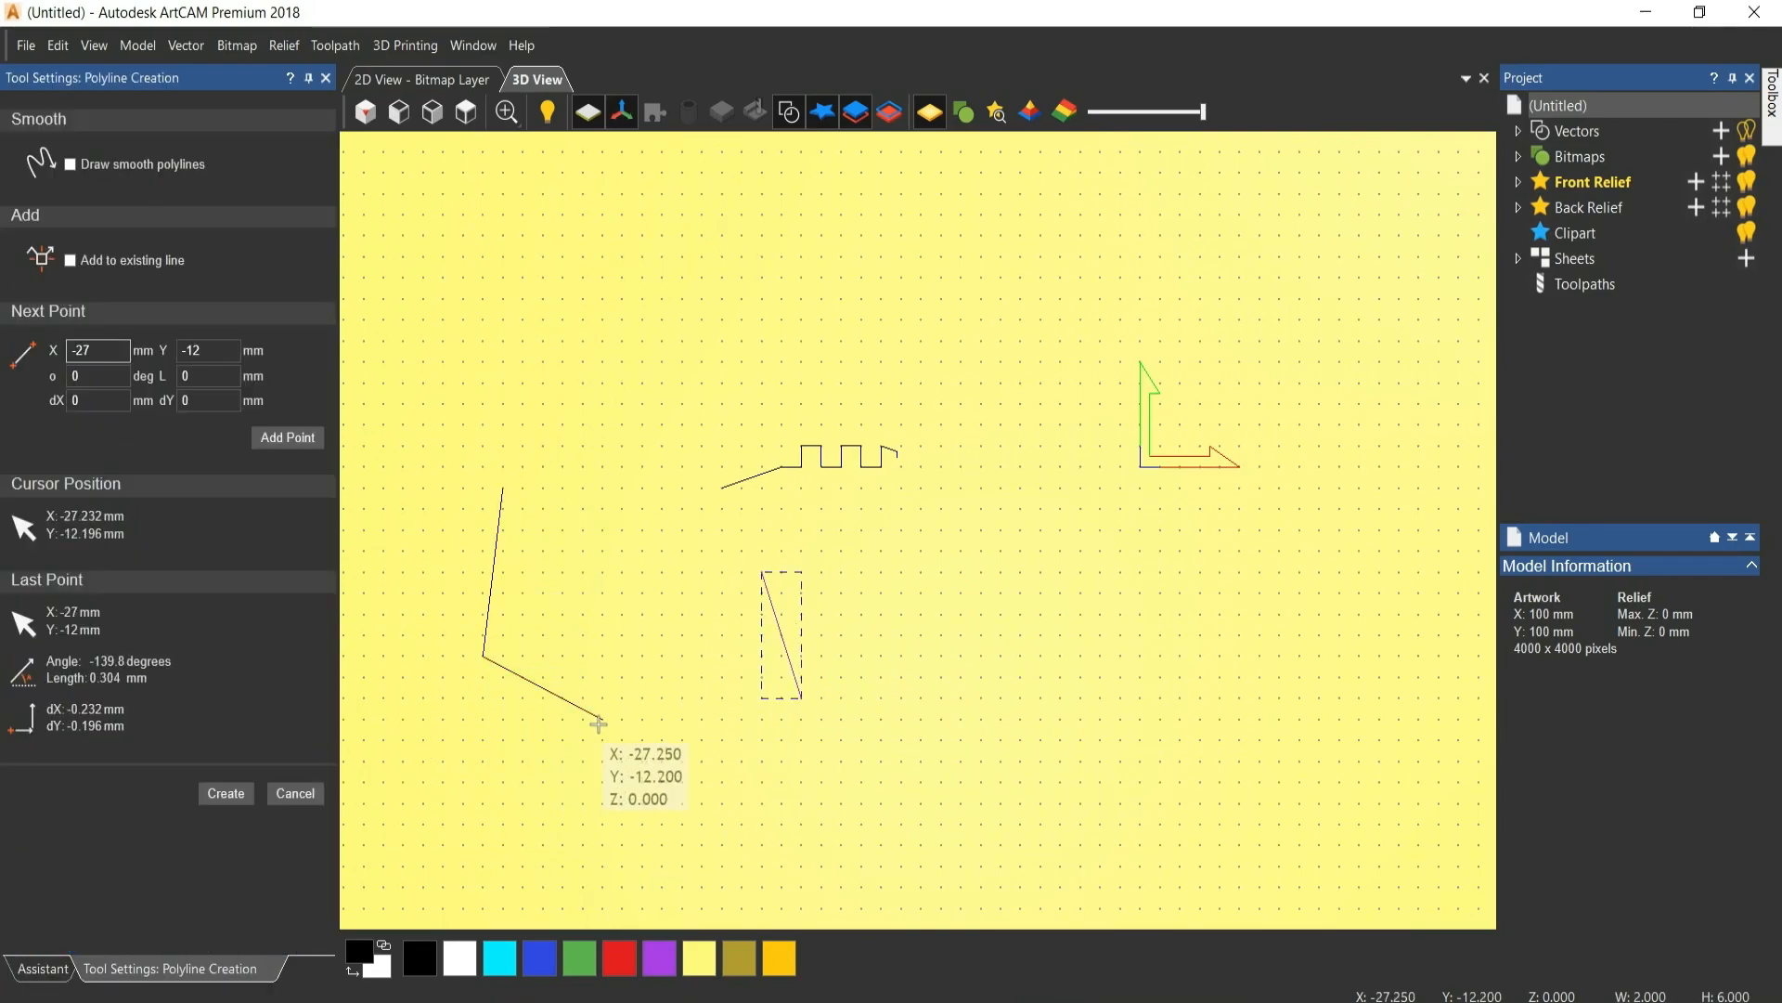
left_click(622, 806)
left_click(761, 802)
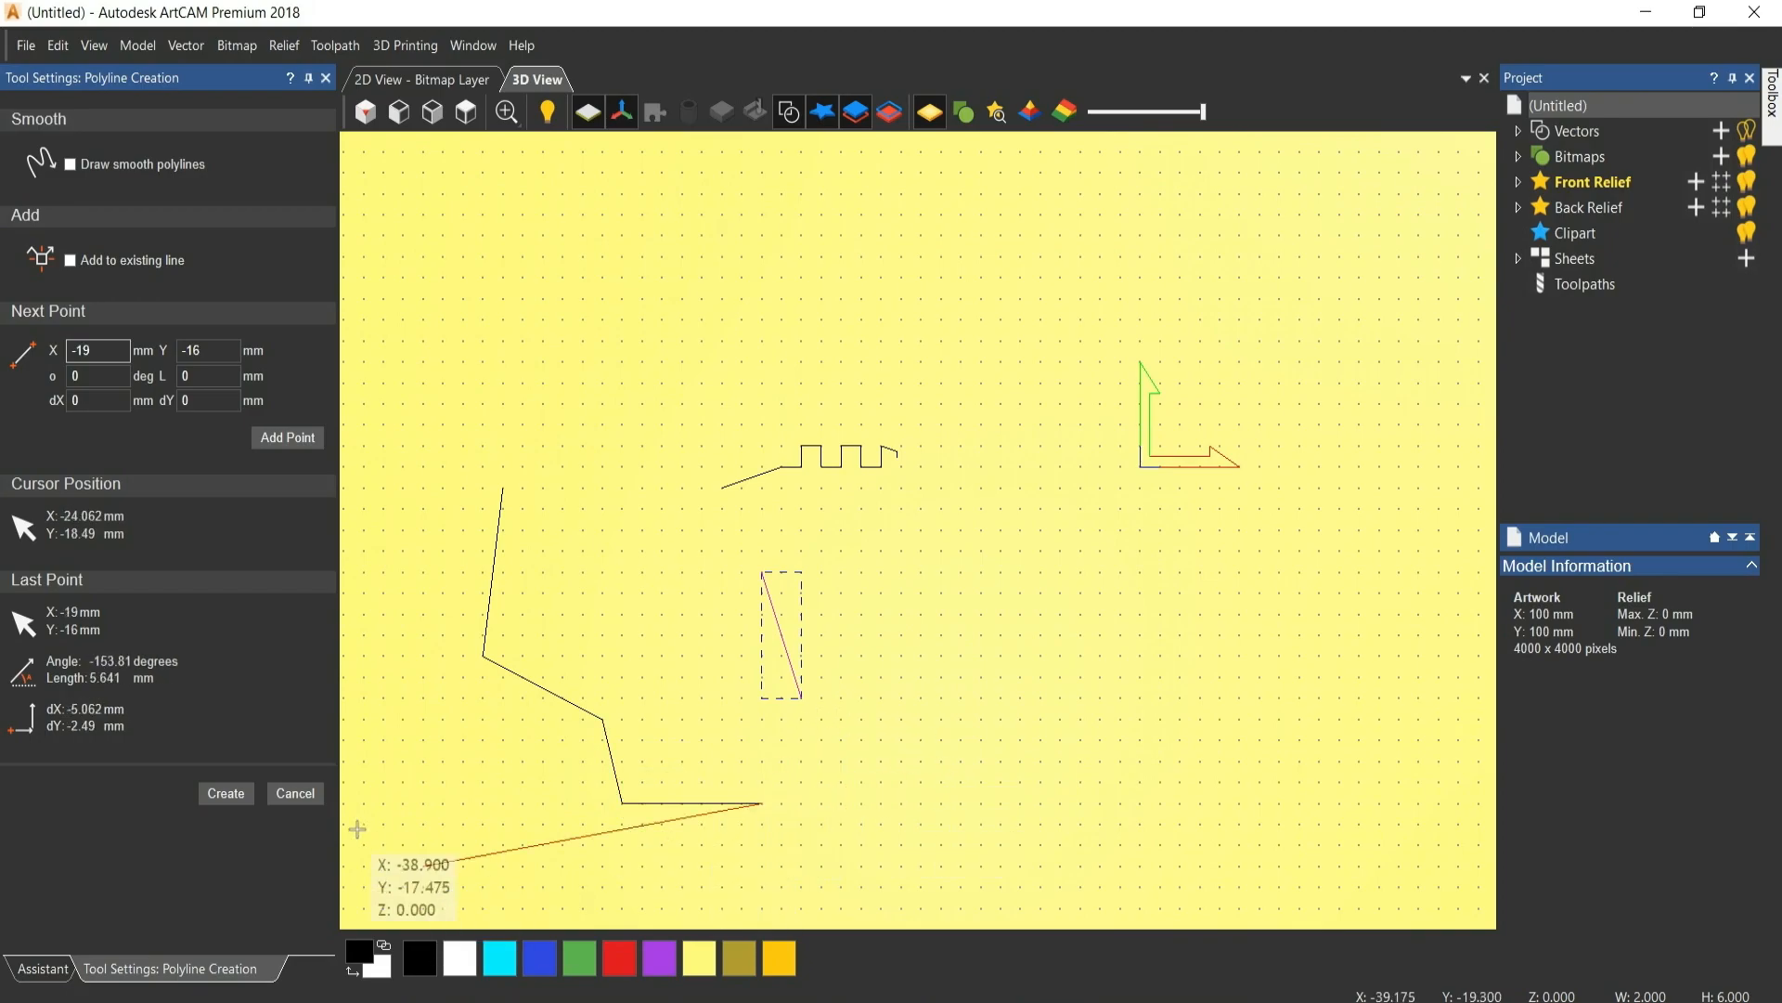
left_click(225, 793)
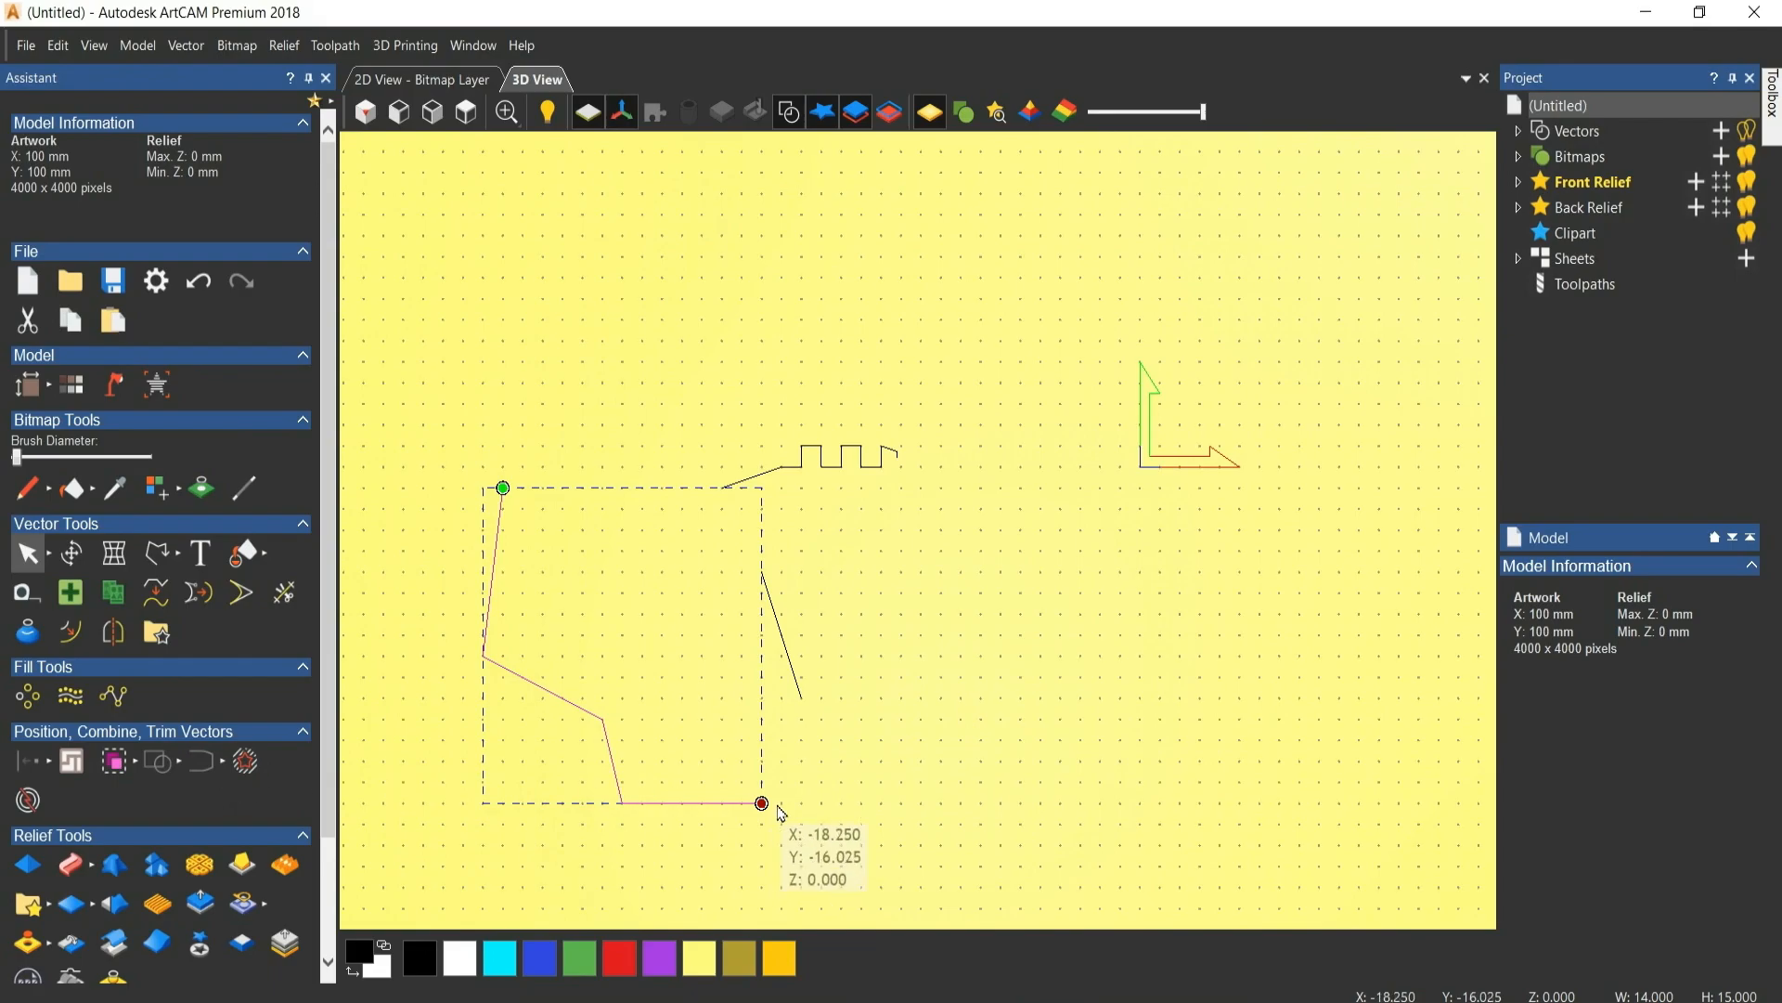
Build up a multiple selection from the square wave, its adjoining segments, the slanted line and the four-segment polyline.
left_click(839, 473)
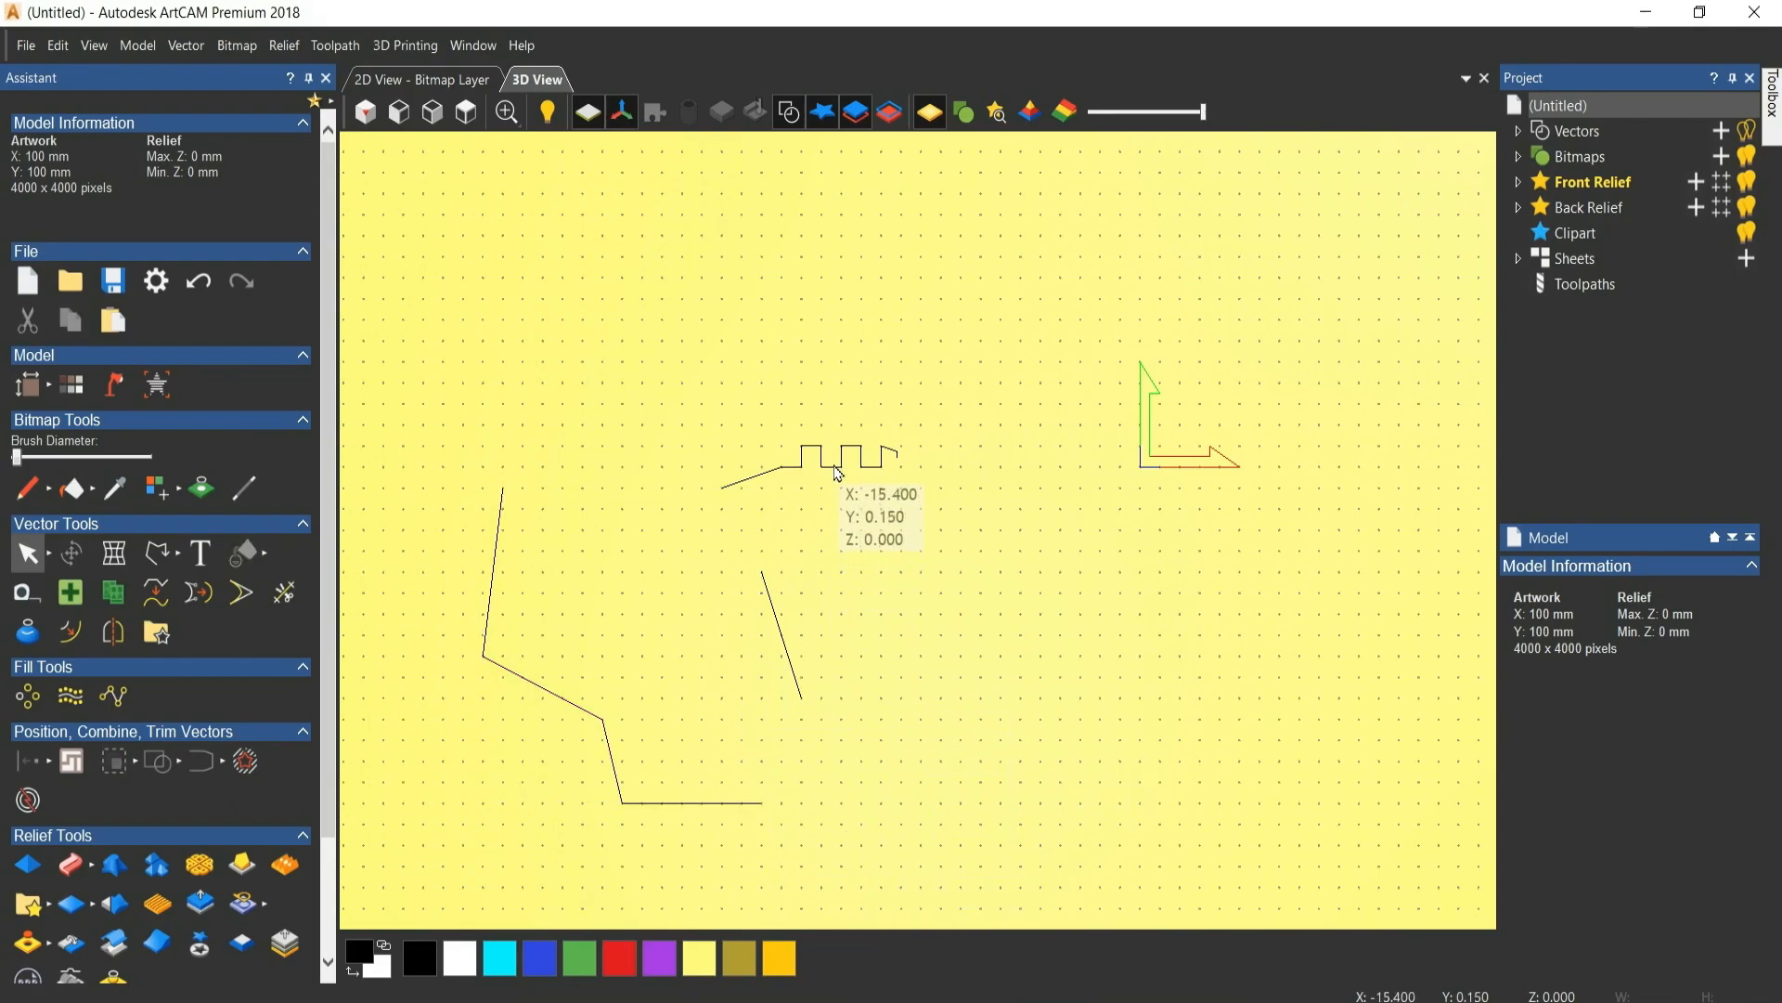
left_click(825, 466)
scroll(832, 500, "up", 5)
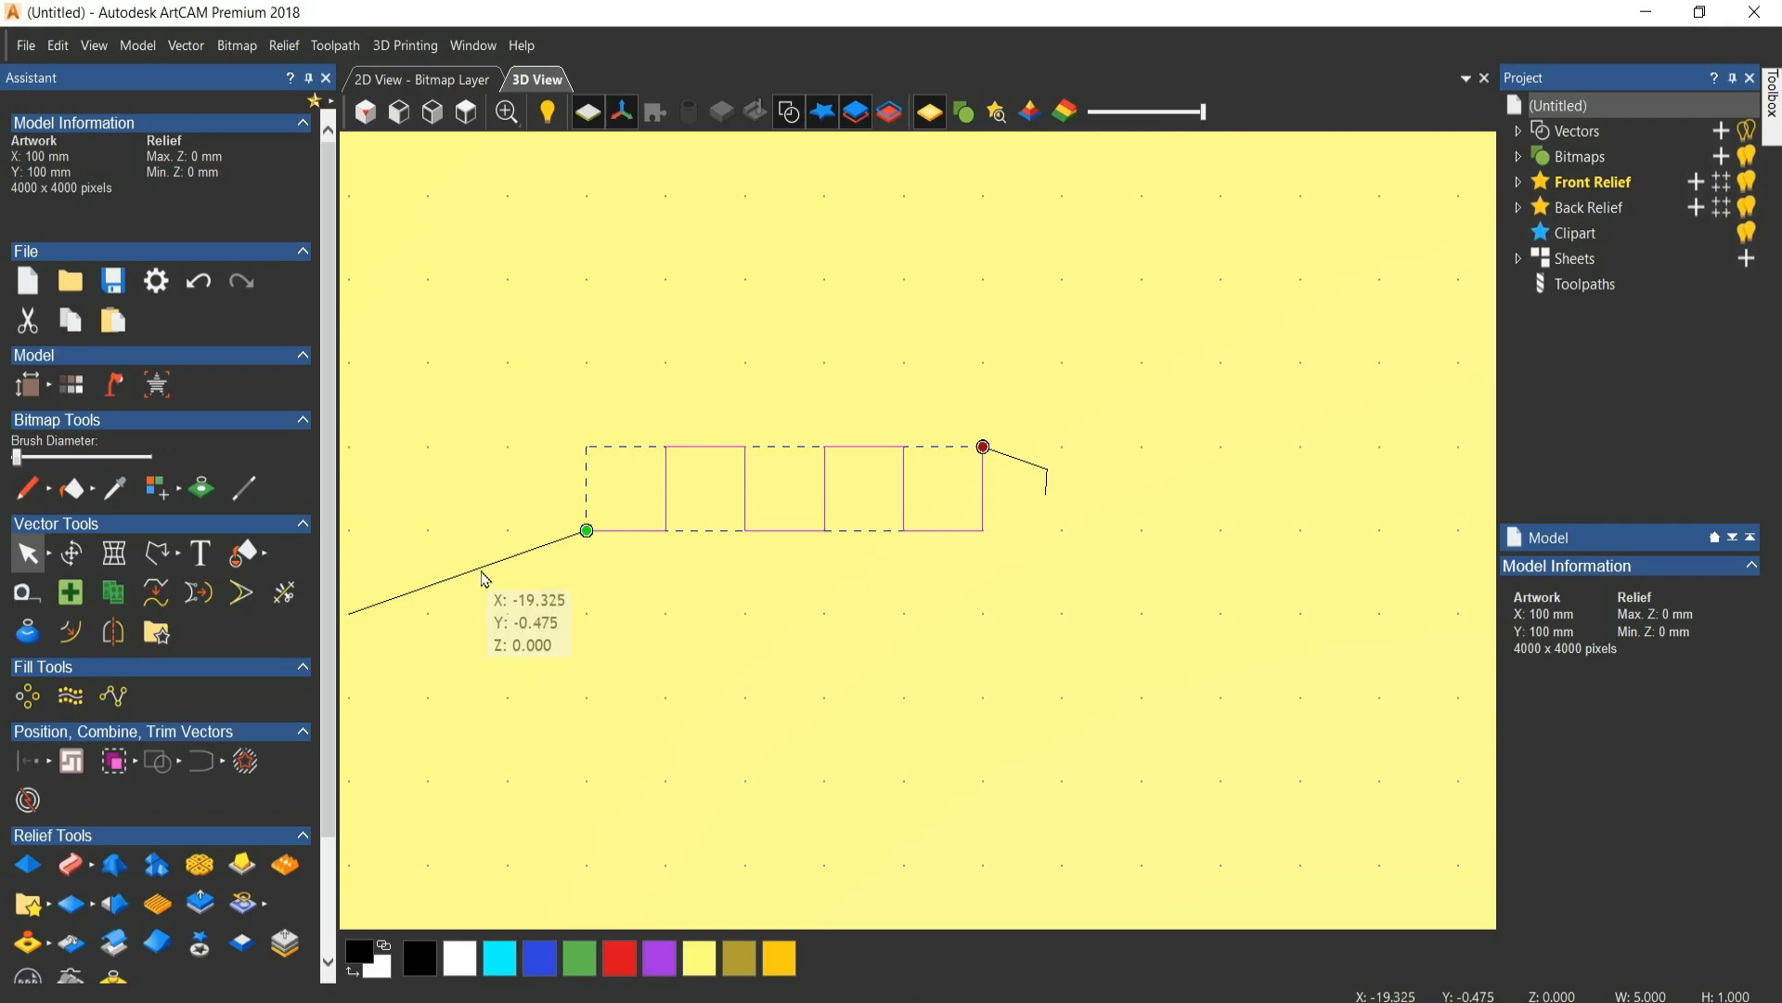
scroll(702, 696, "down", 1)
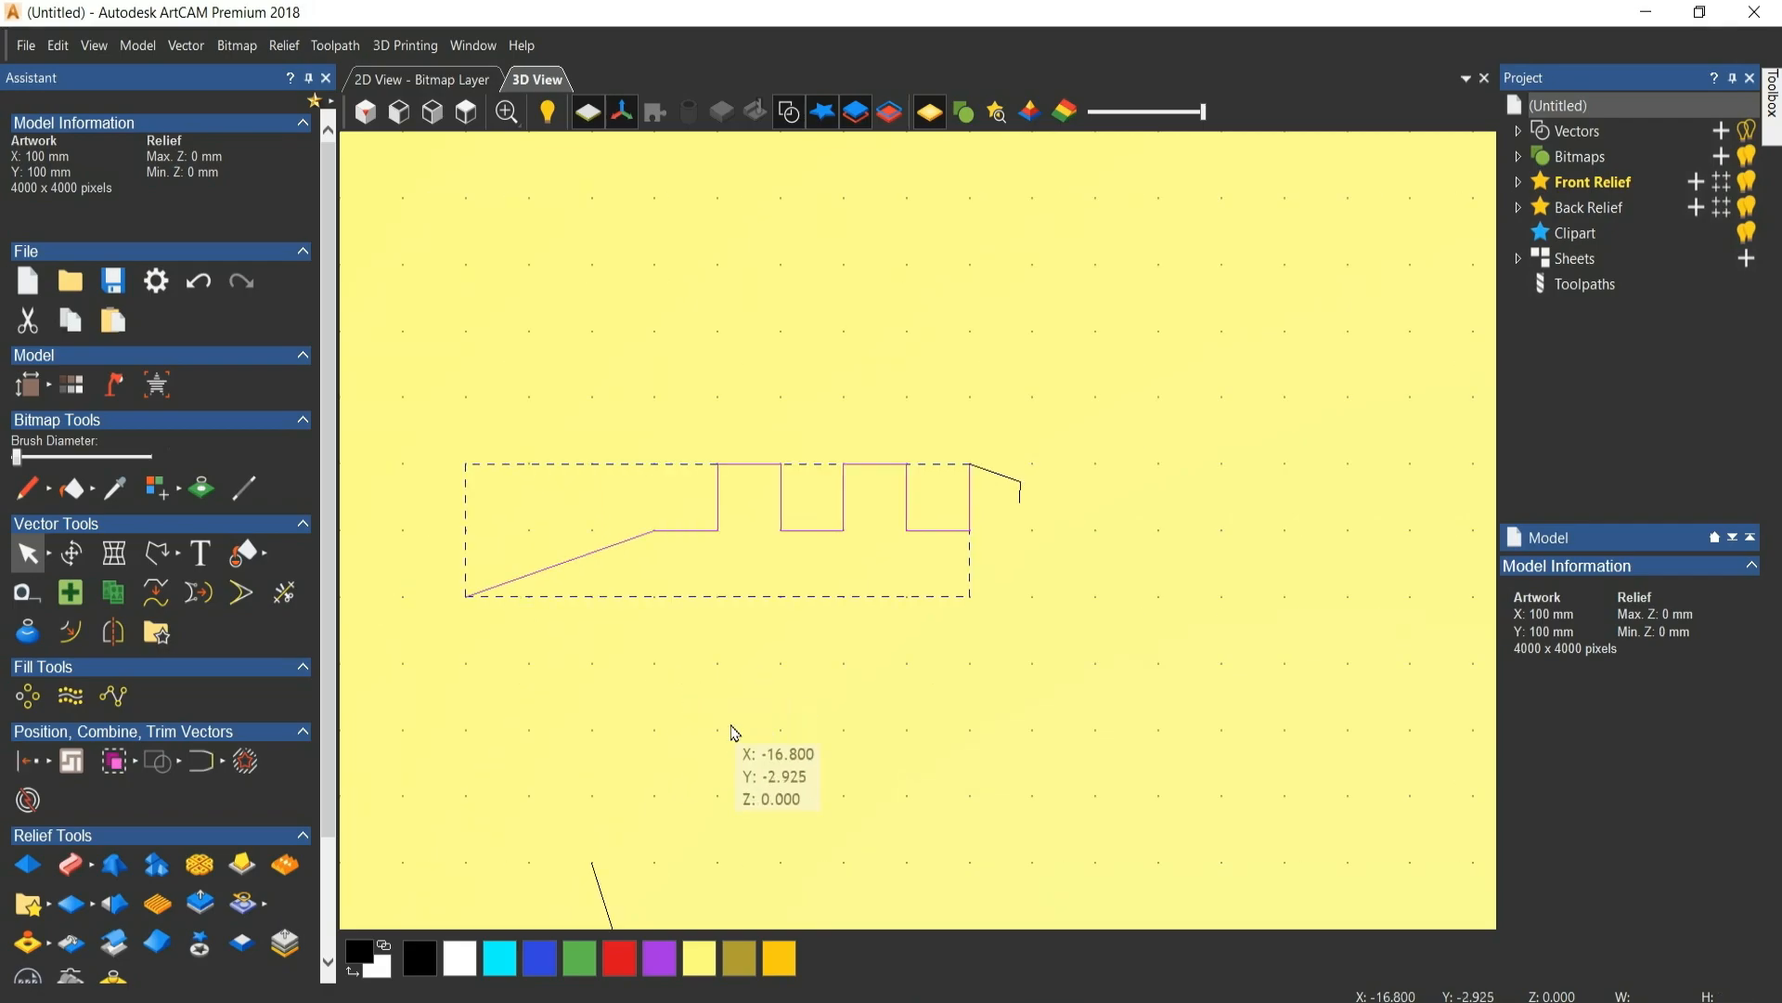
left_click(794, 537)
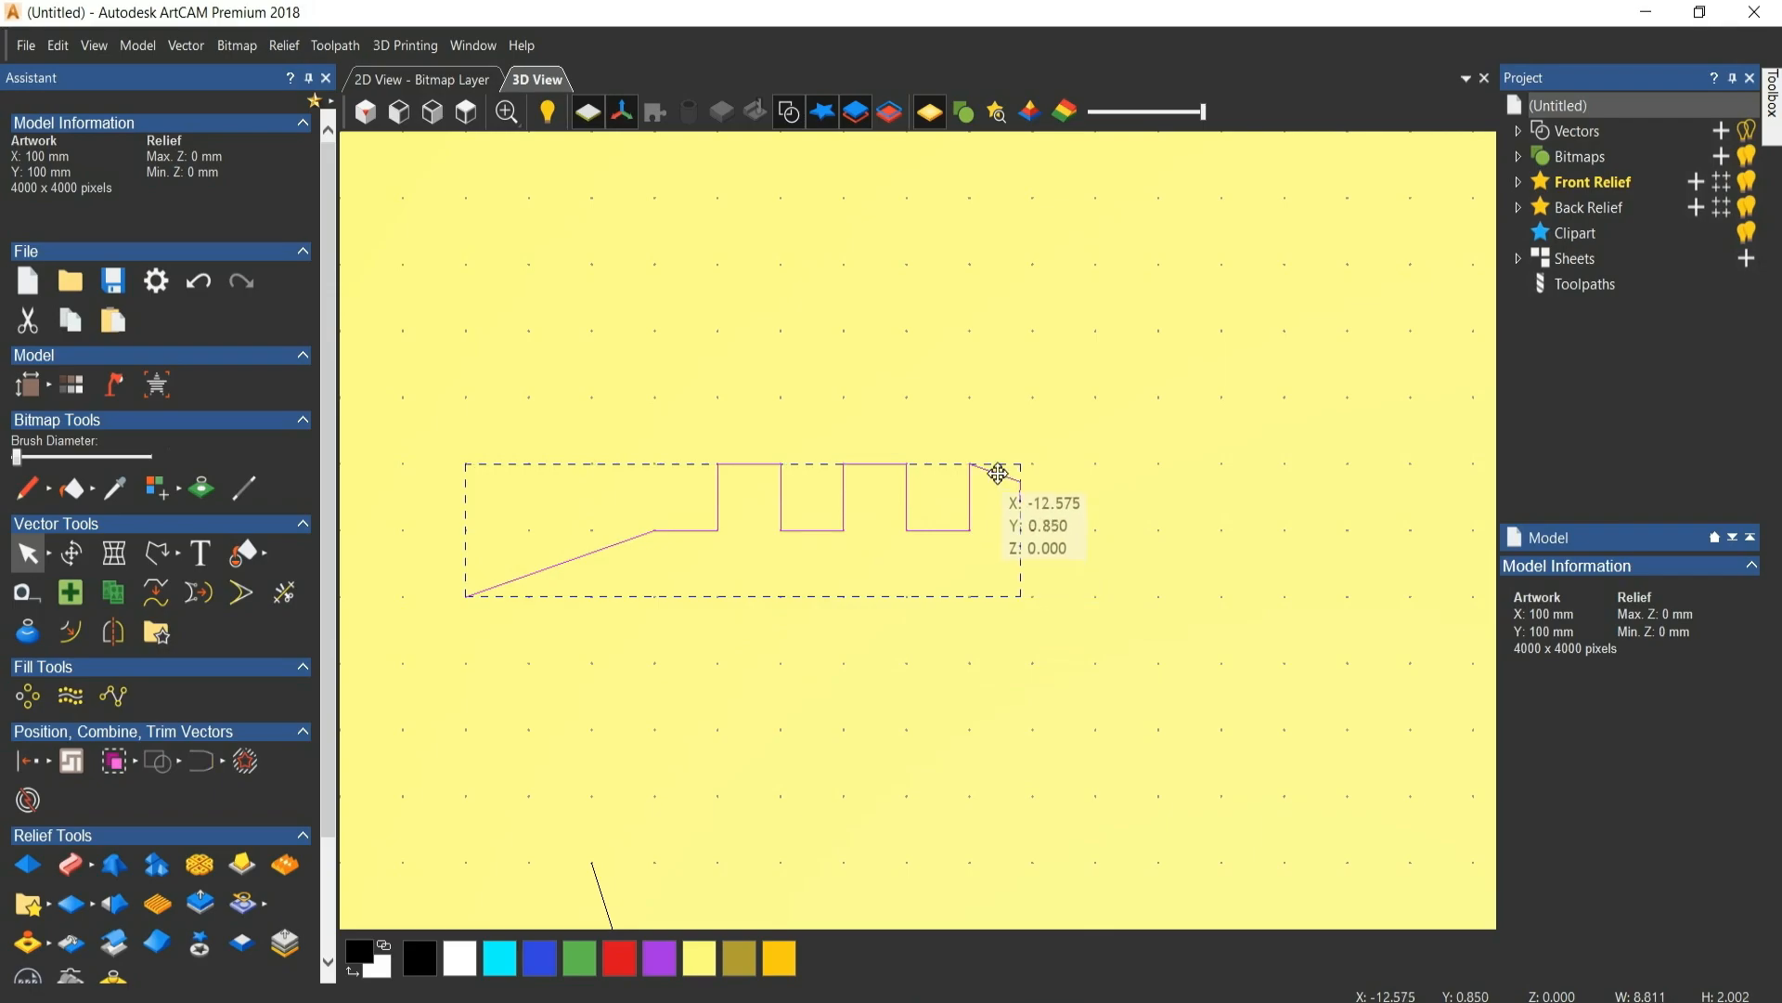
scroll(955, 617, "down", 4)
scroll(846, 776, "up", 2)
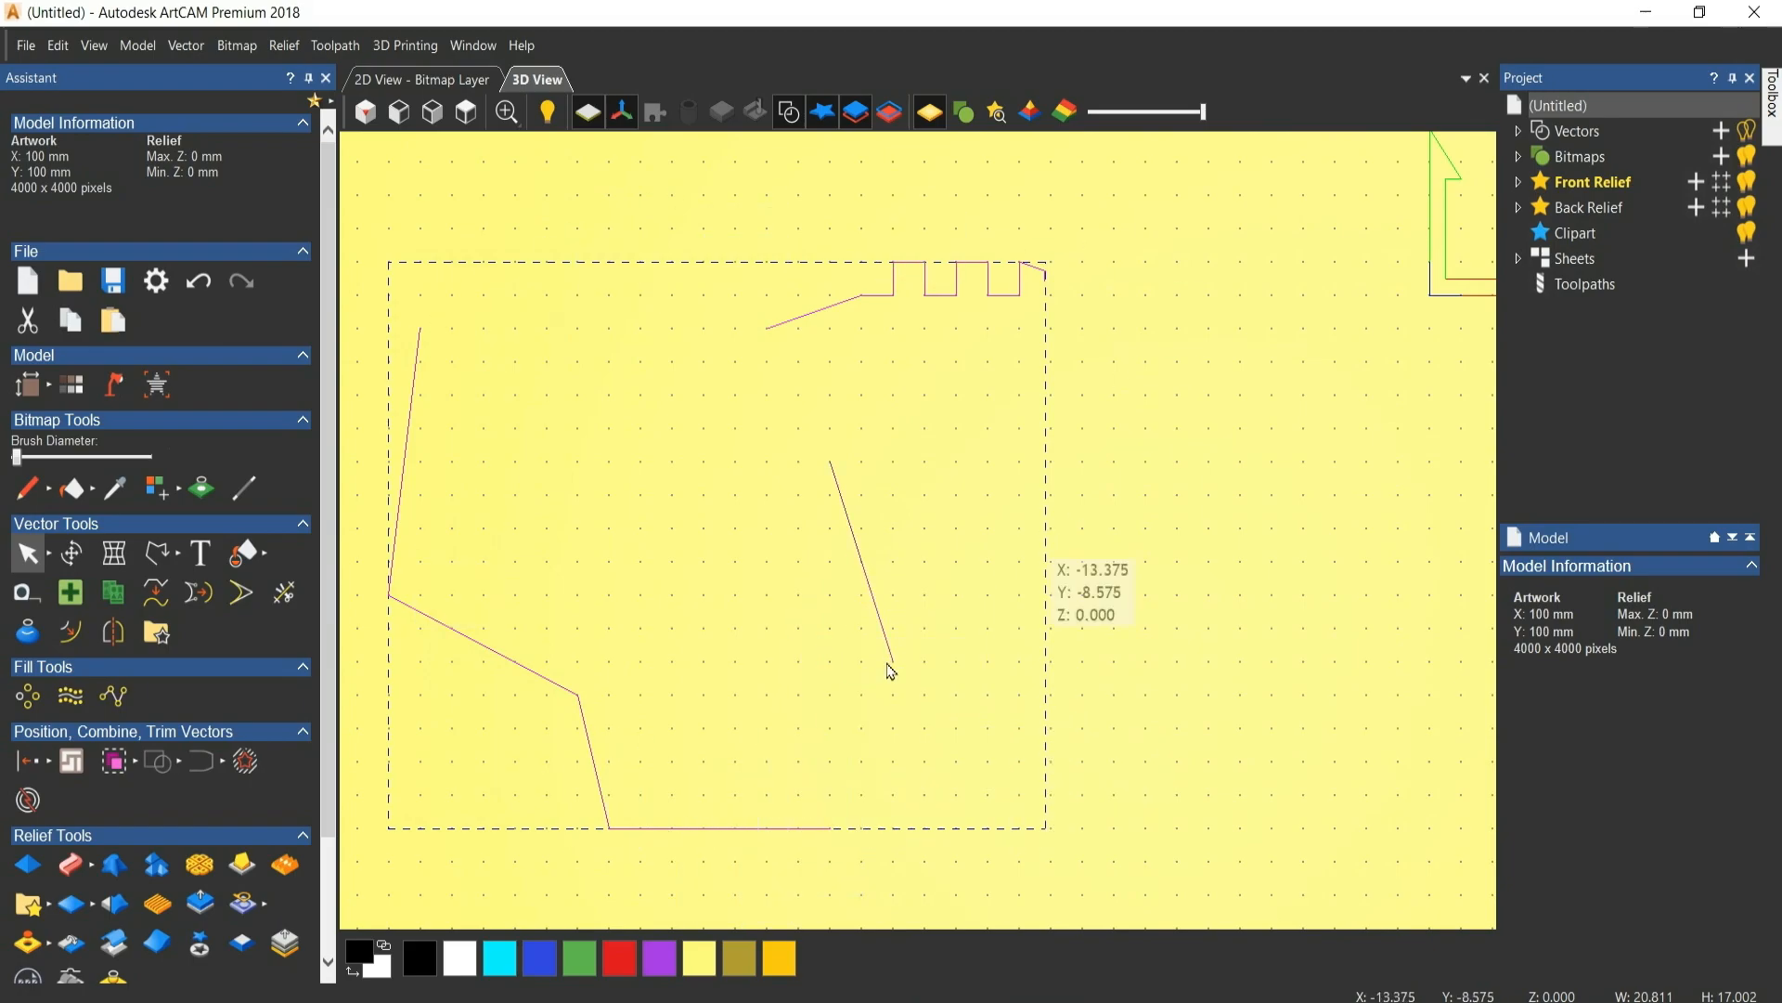
scroll(832, 756, "down", 2)
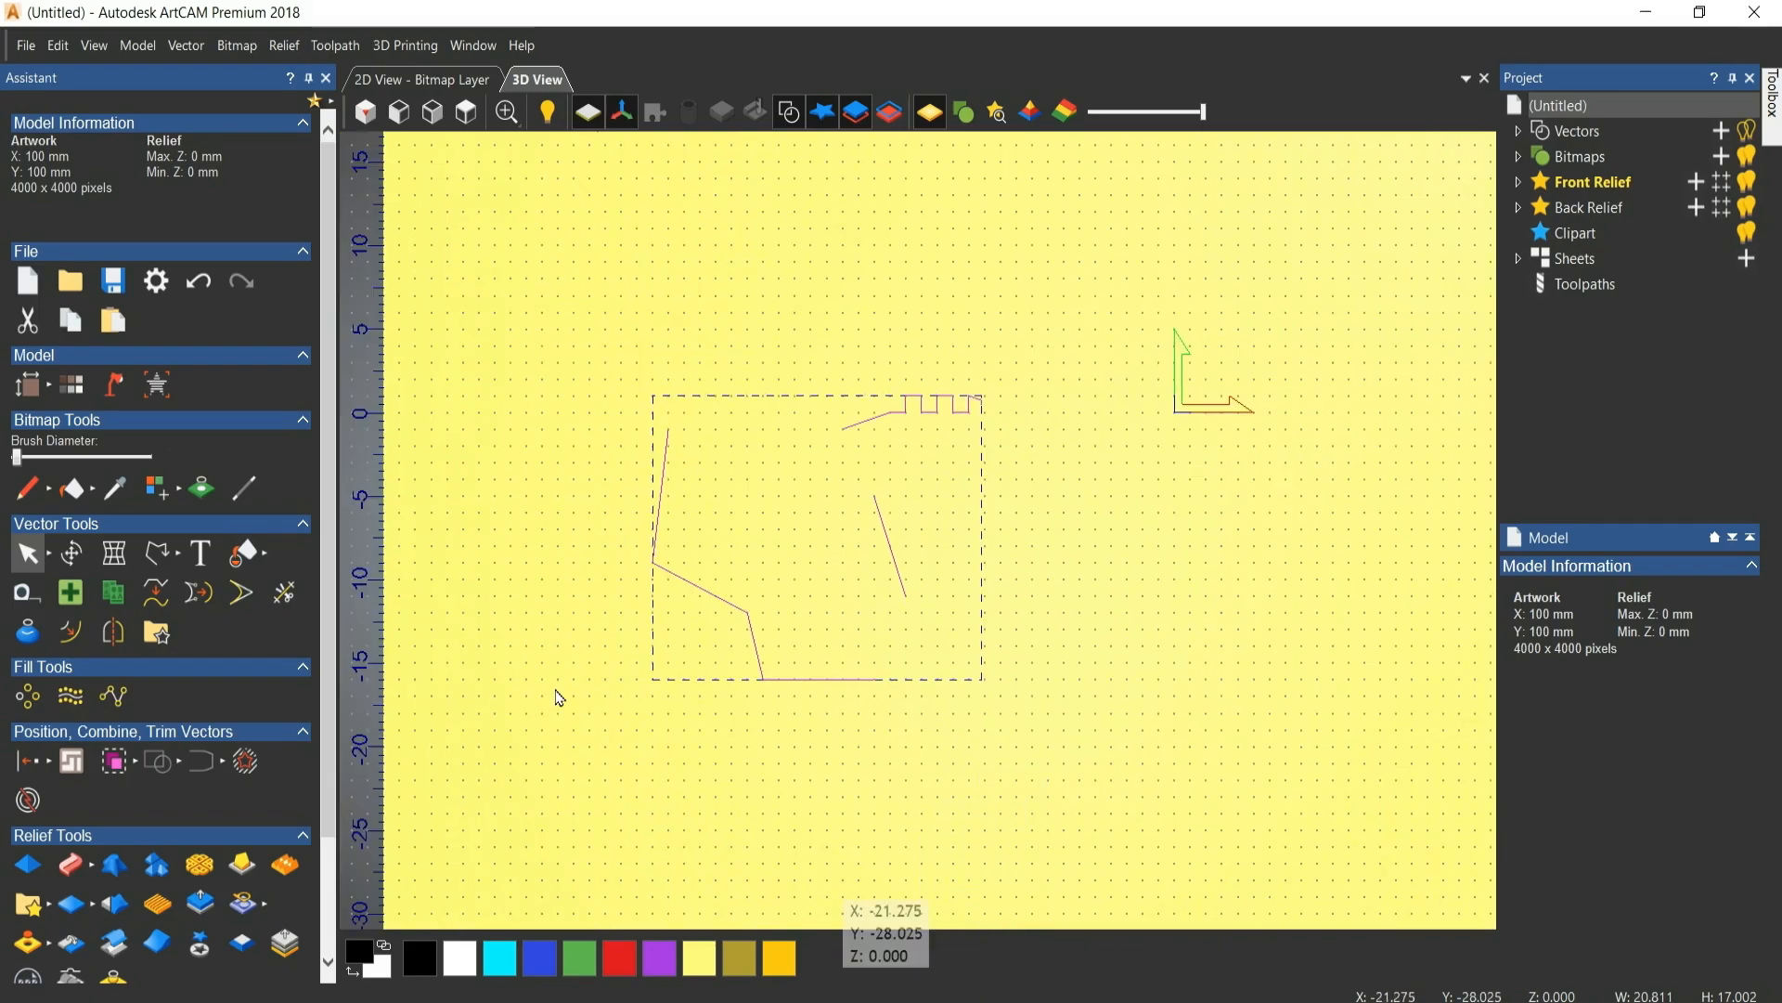
Reselect all the vectors with one selection window around them and clear the selection.
left_click(578, 437)
left_click_drag(576, 349, 1044, 754)
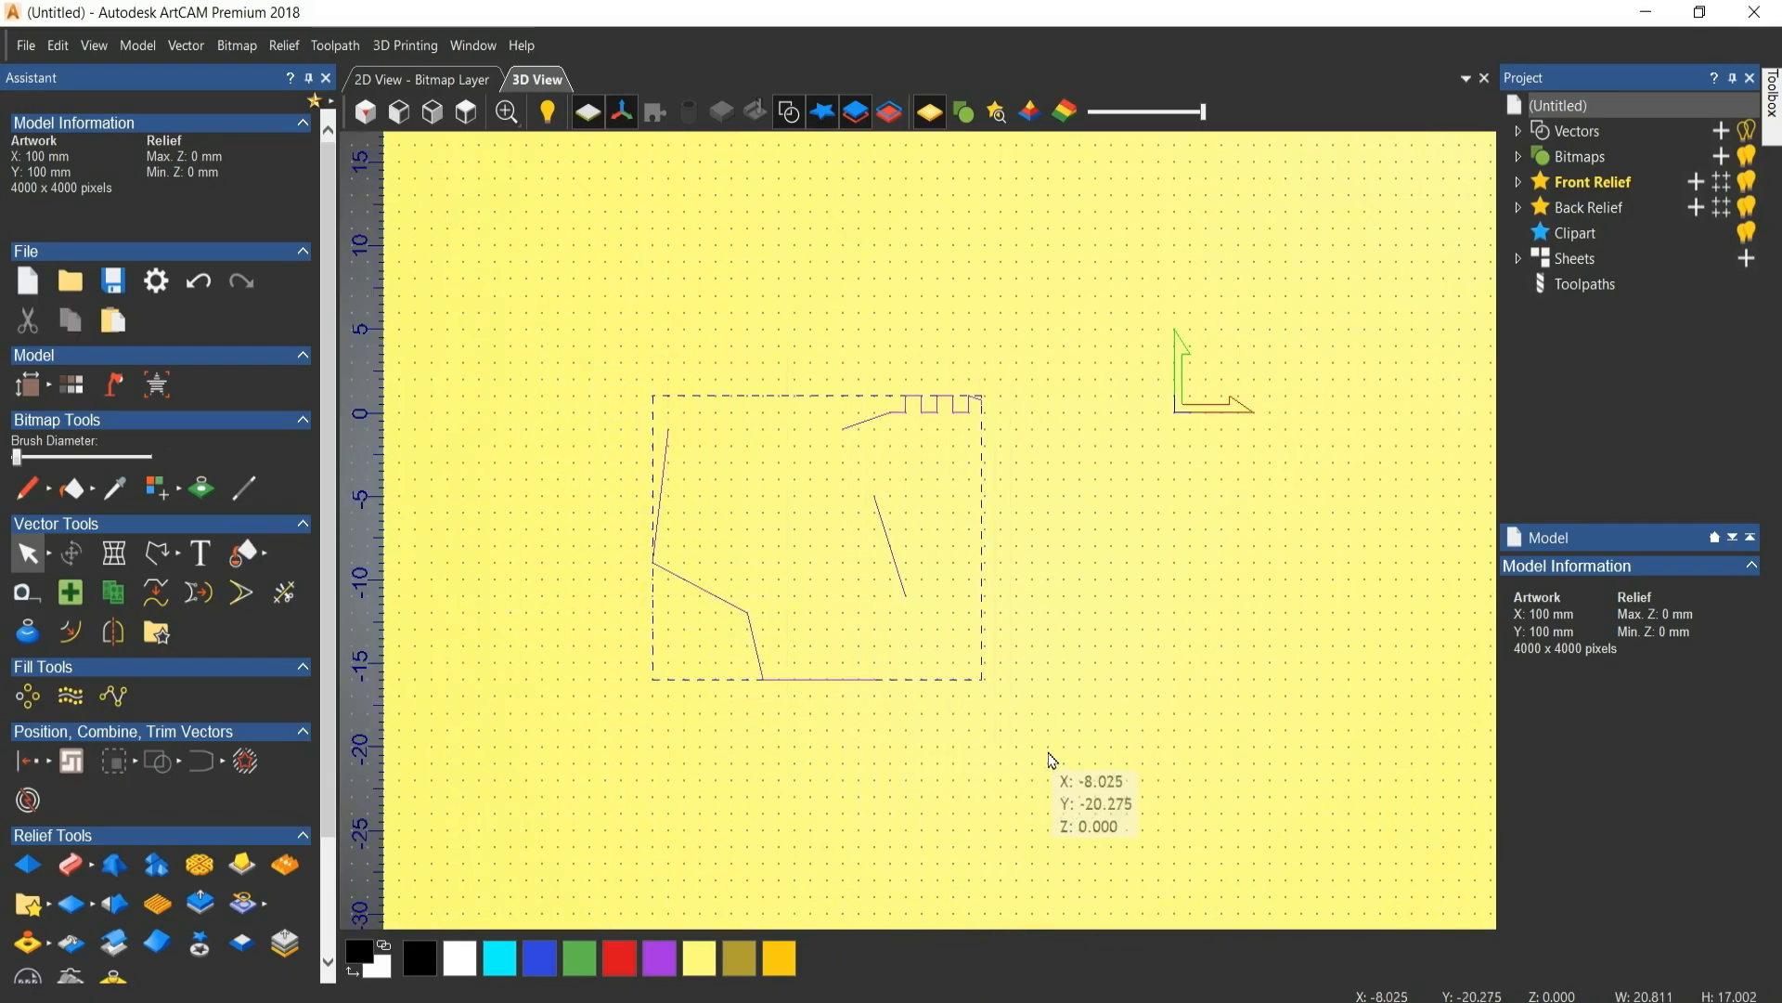
left_click(780, 822)
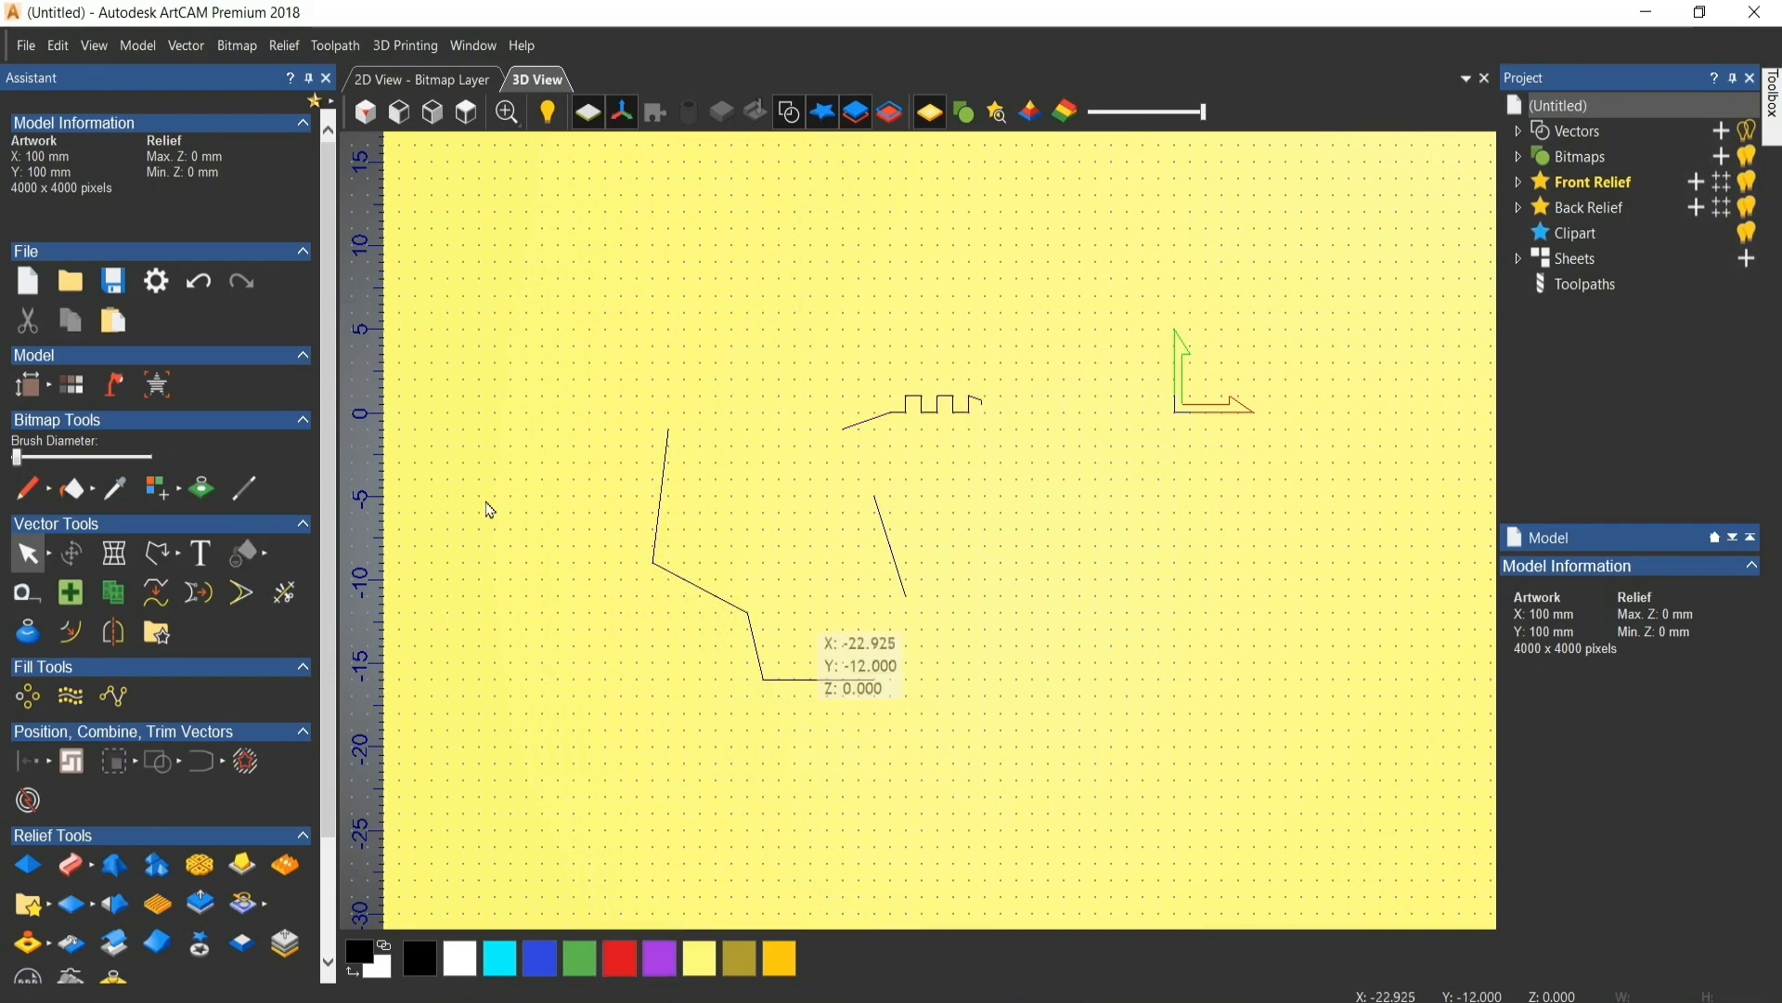
Compare window selections on the four-segment polyline: right-to-left across its upper end, left-to-right over part of it, and left-to-right enclosing it completely.
scroll(652, 415, "up", 2)
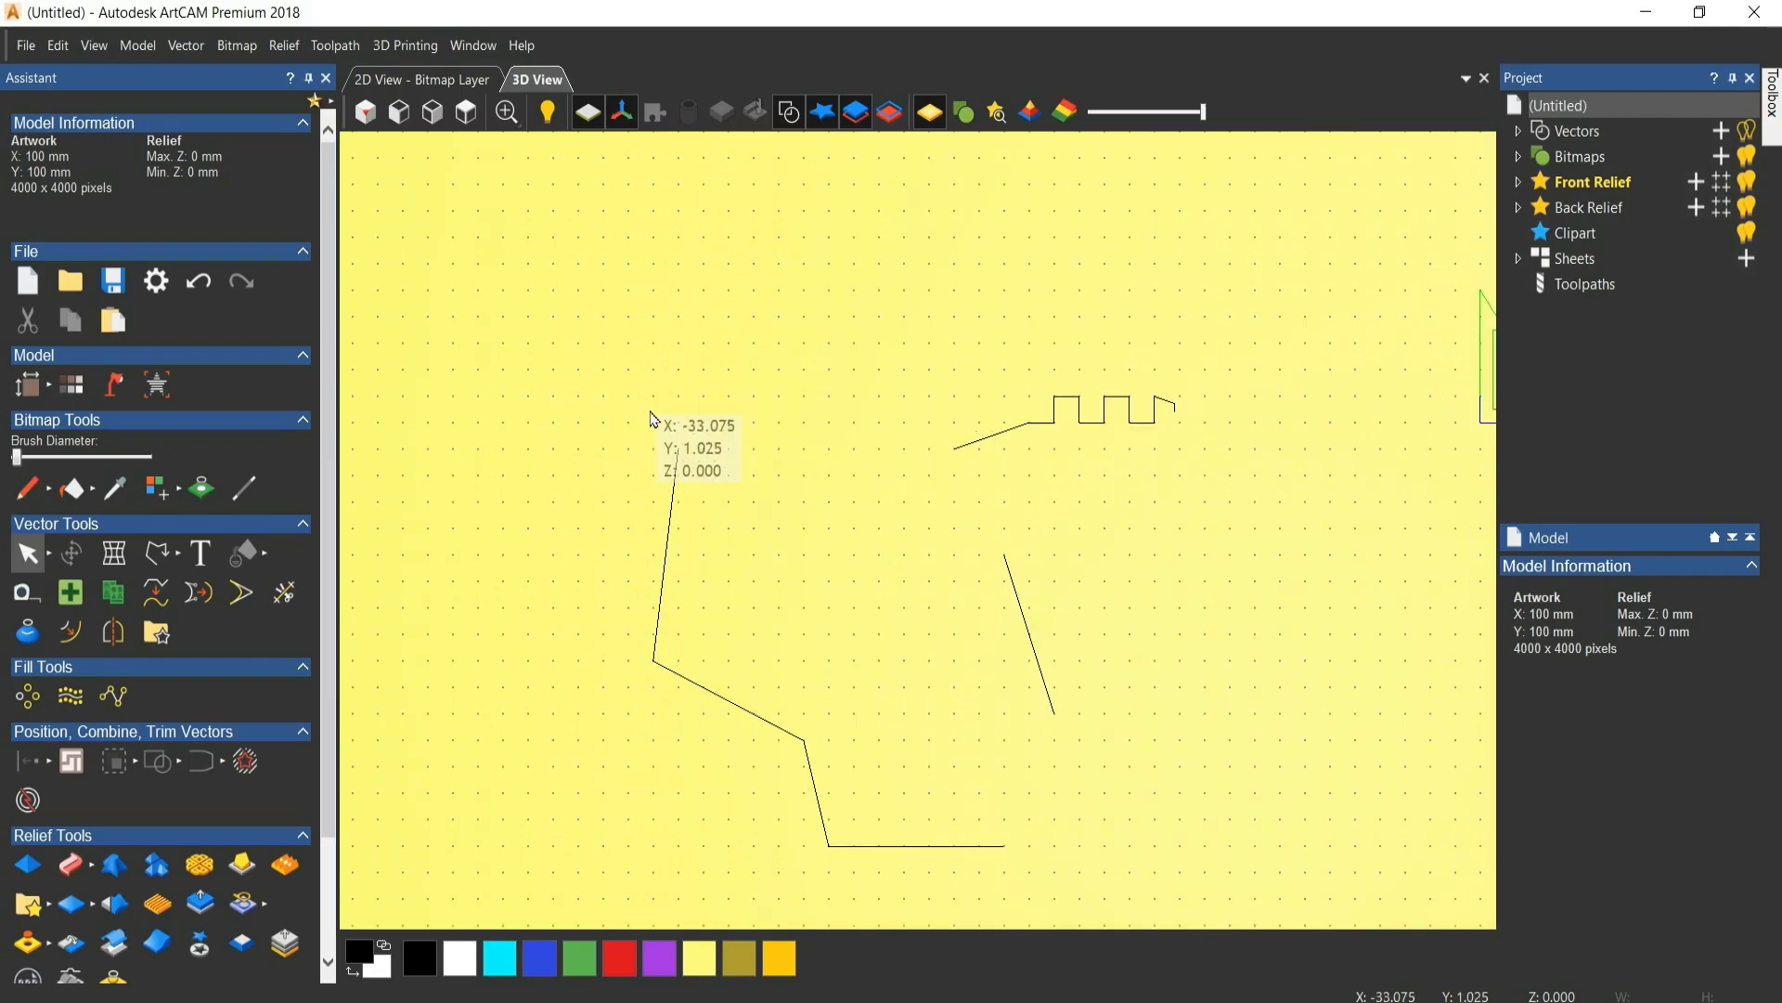
scroll(986, 510, "up", 2)
scroll(918, 528, "down", 3)
left_click_drag(769, 429, 703, 490)
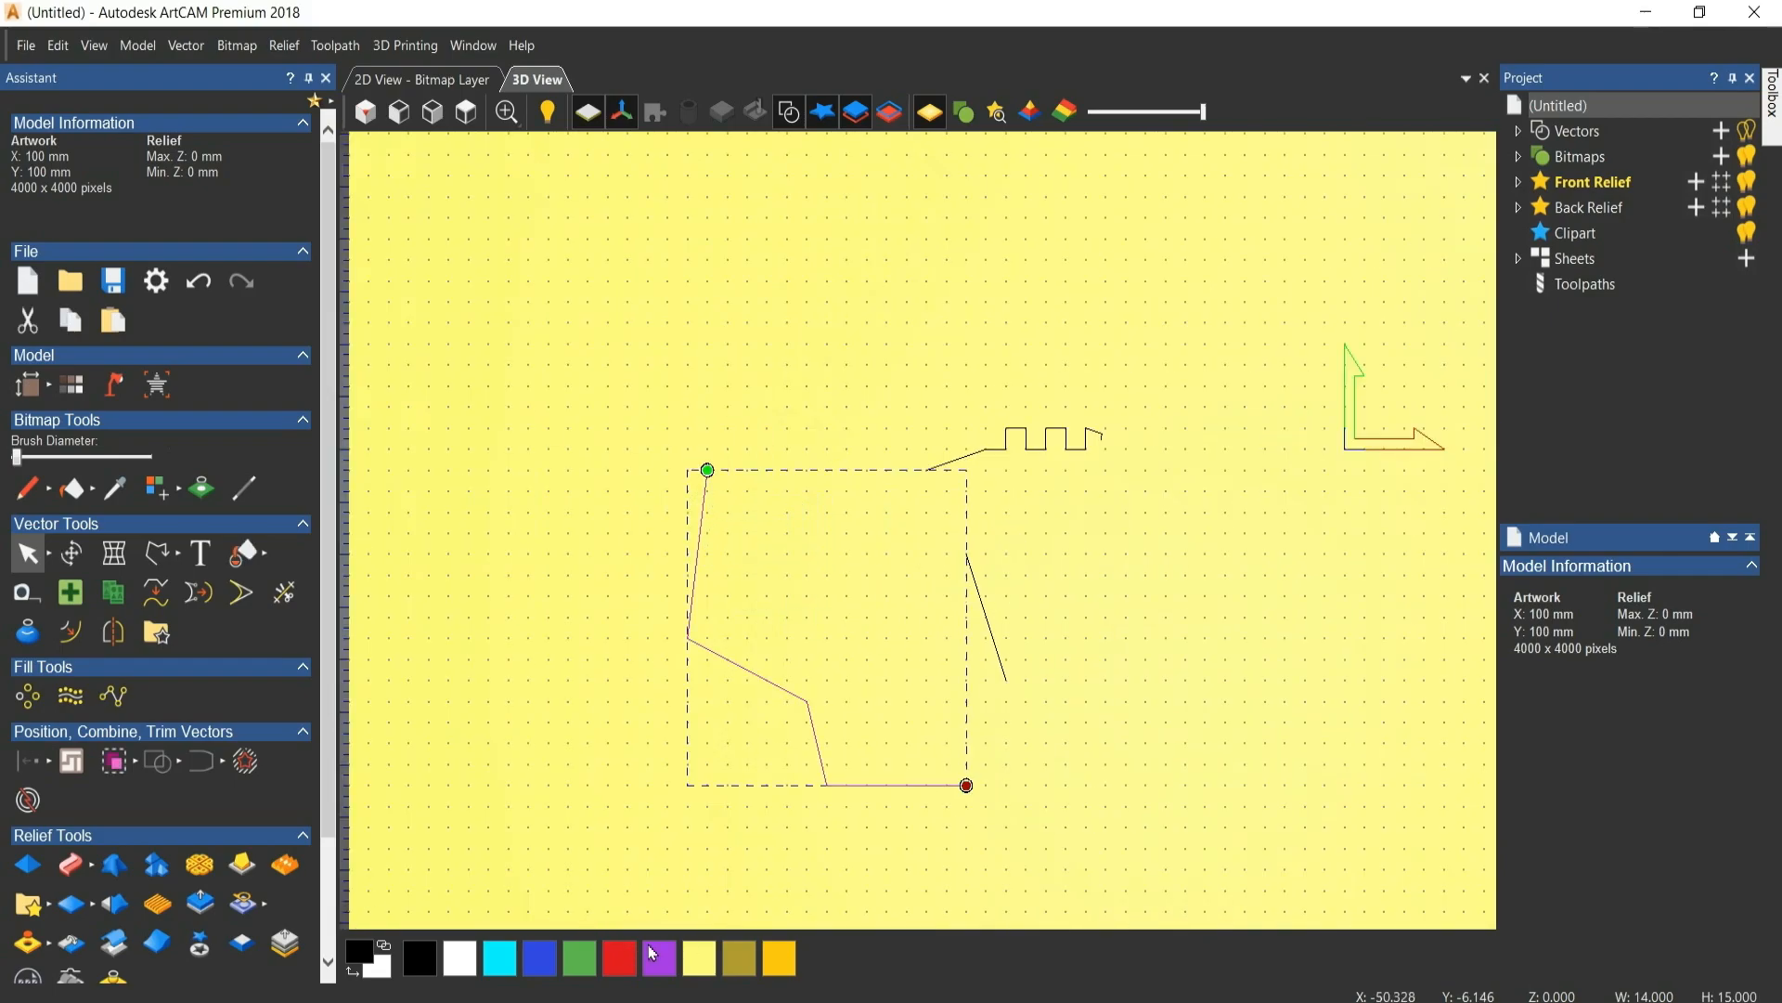
left_click(573, 465)
left_click_drag(570, 424, 761, 515)
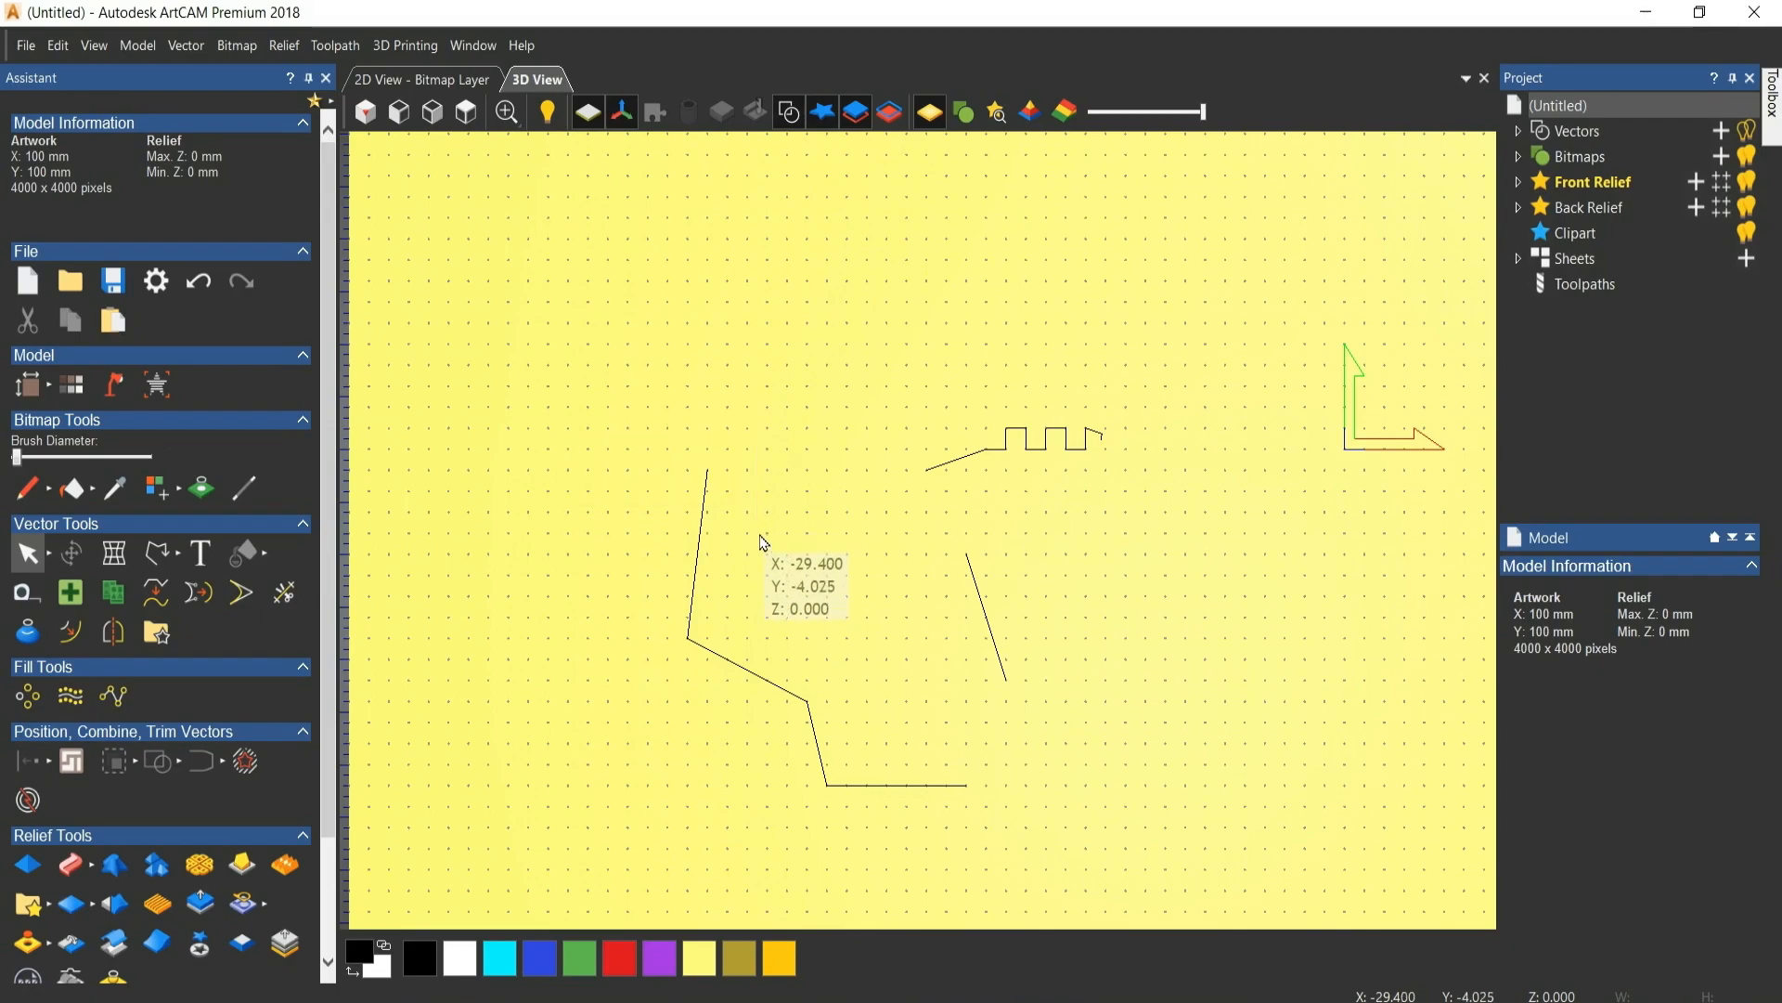
left_click_drag(550, 439, 973, 875)
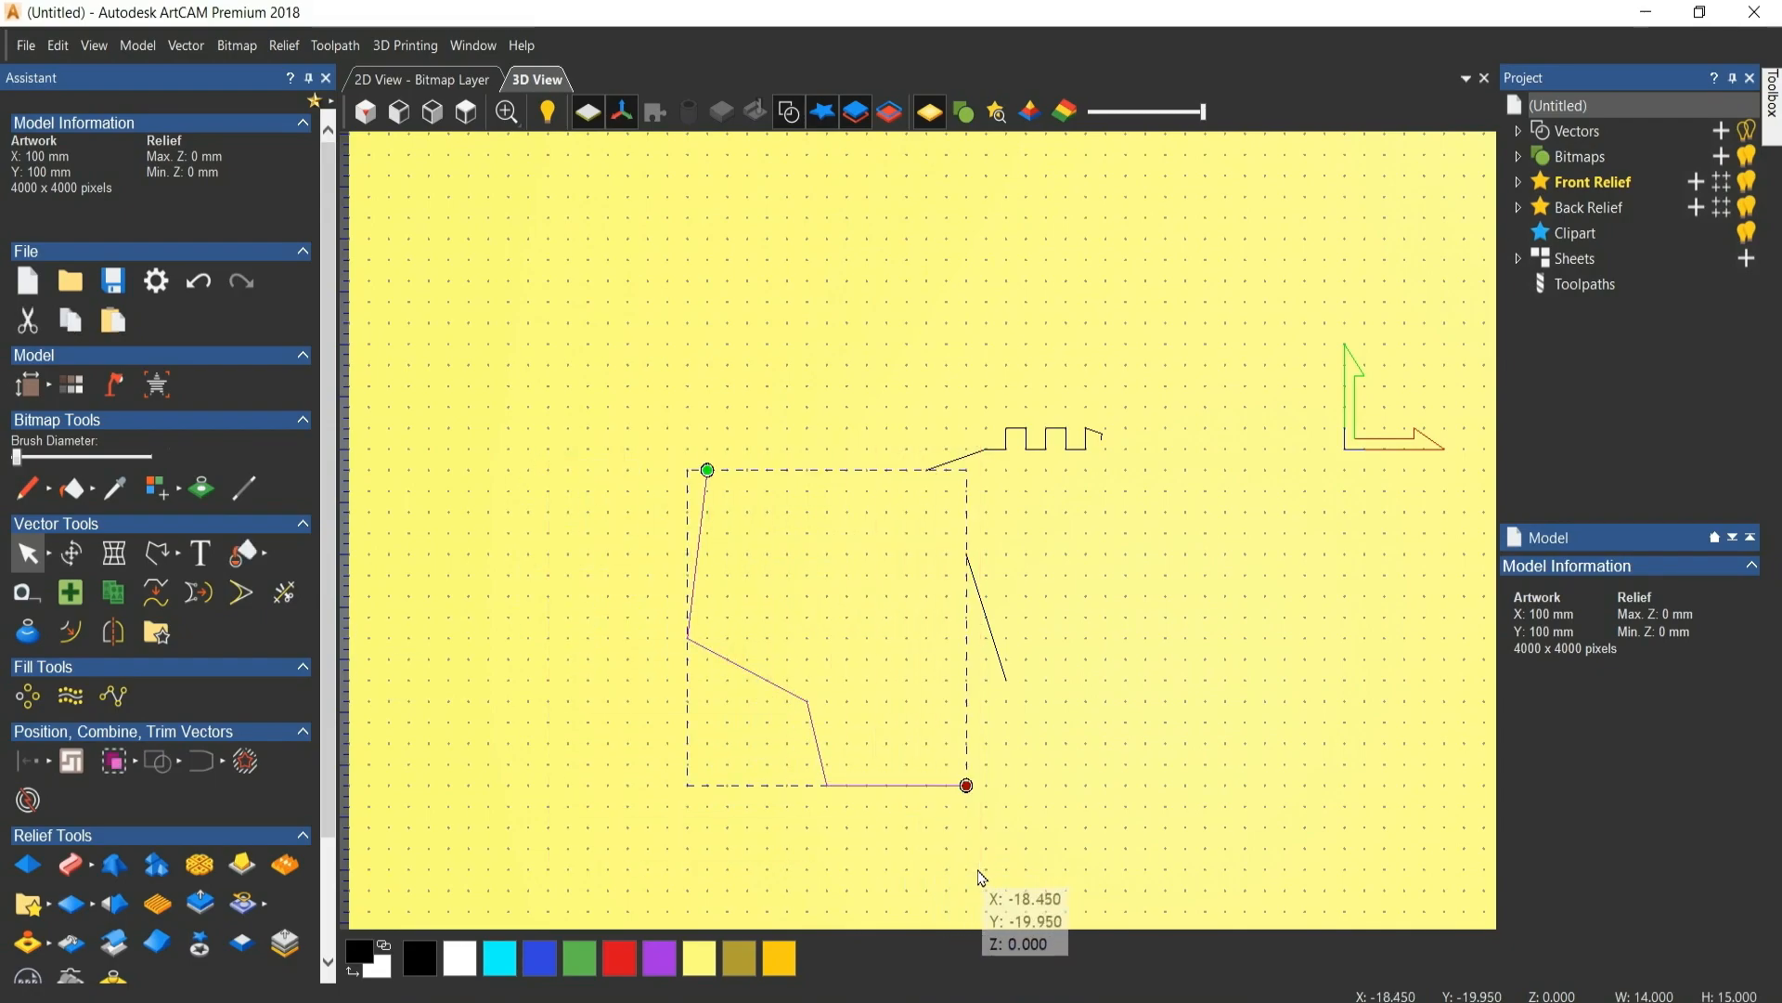
left_click(502, 461)
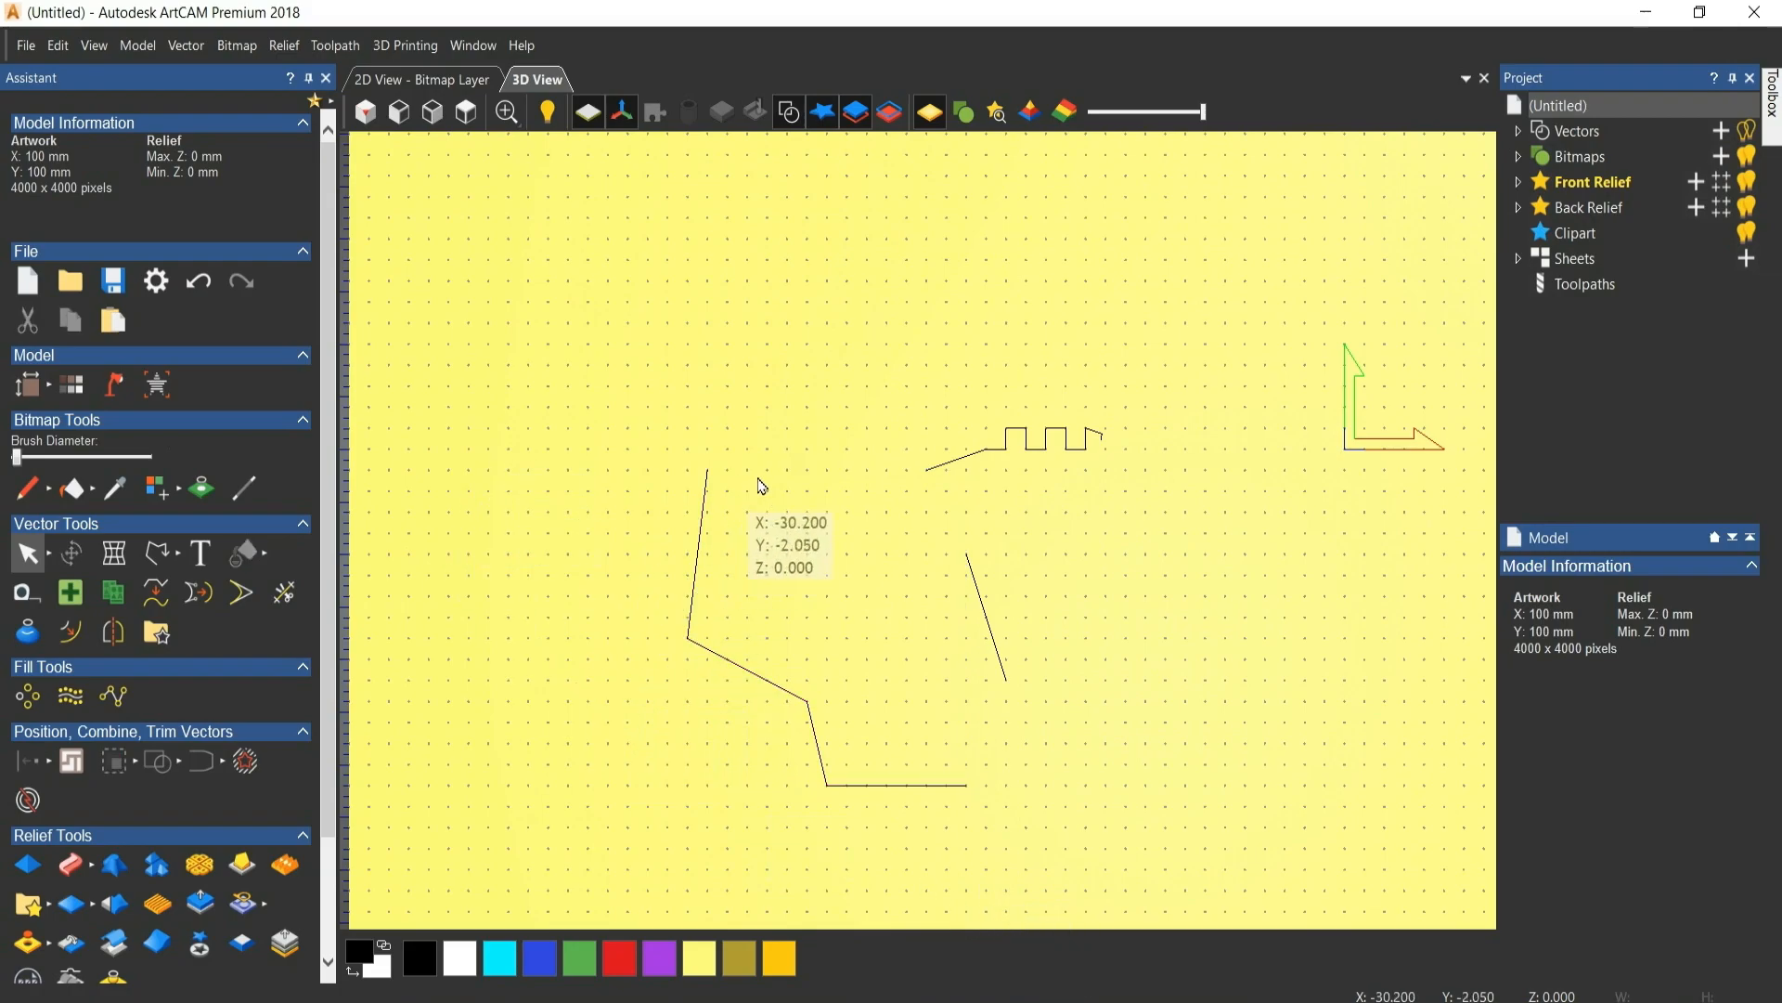
left_click_drag(789, 443, 695, 523)
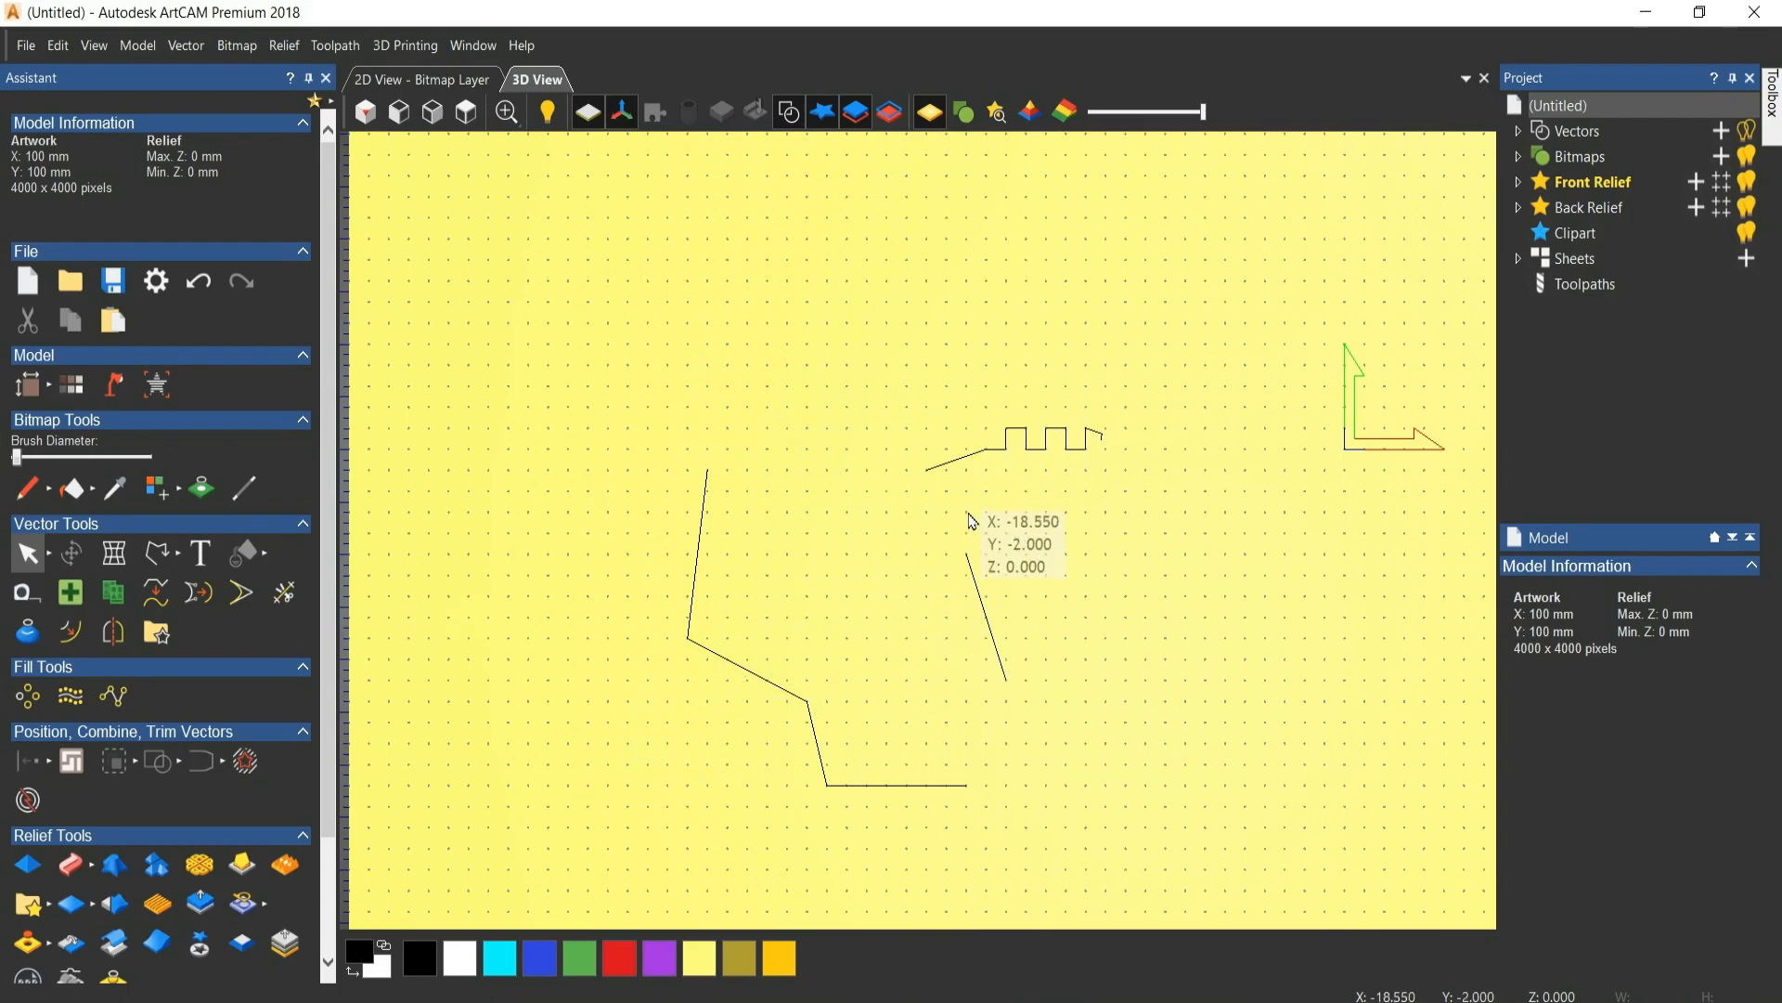
Save the model as artcam in the ArtCAM Files Models folder, as an Autodesk ArtCAM Model (*.art).
left_click(26, 54)
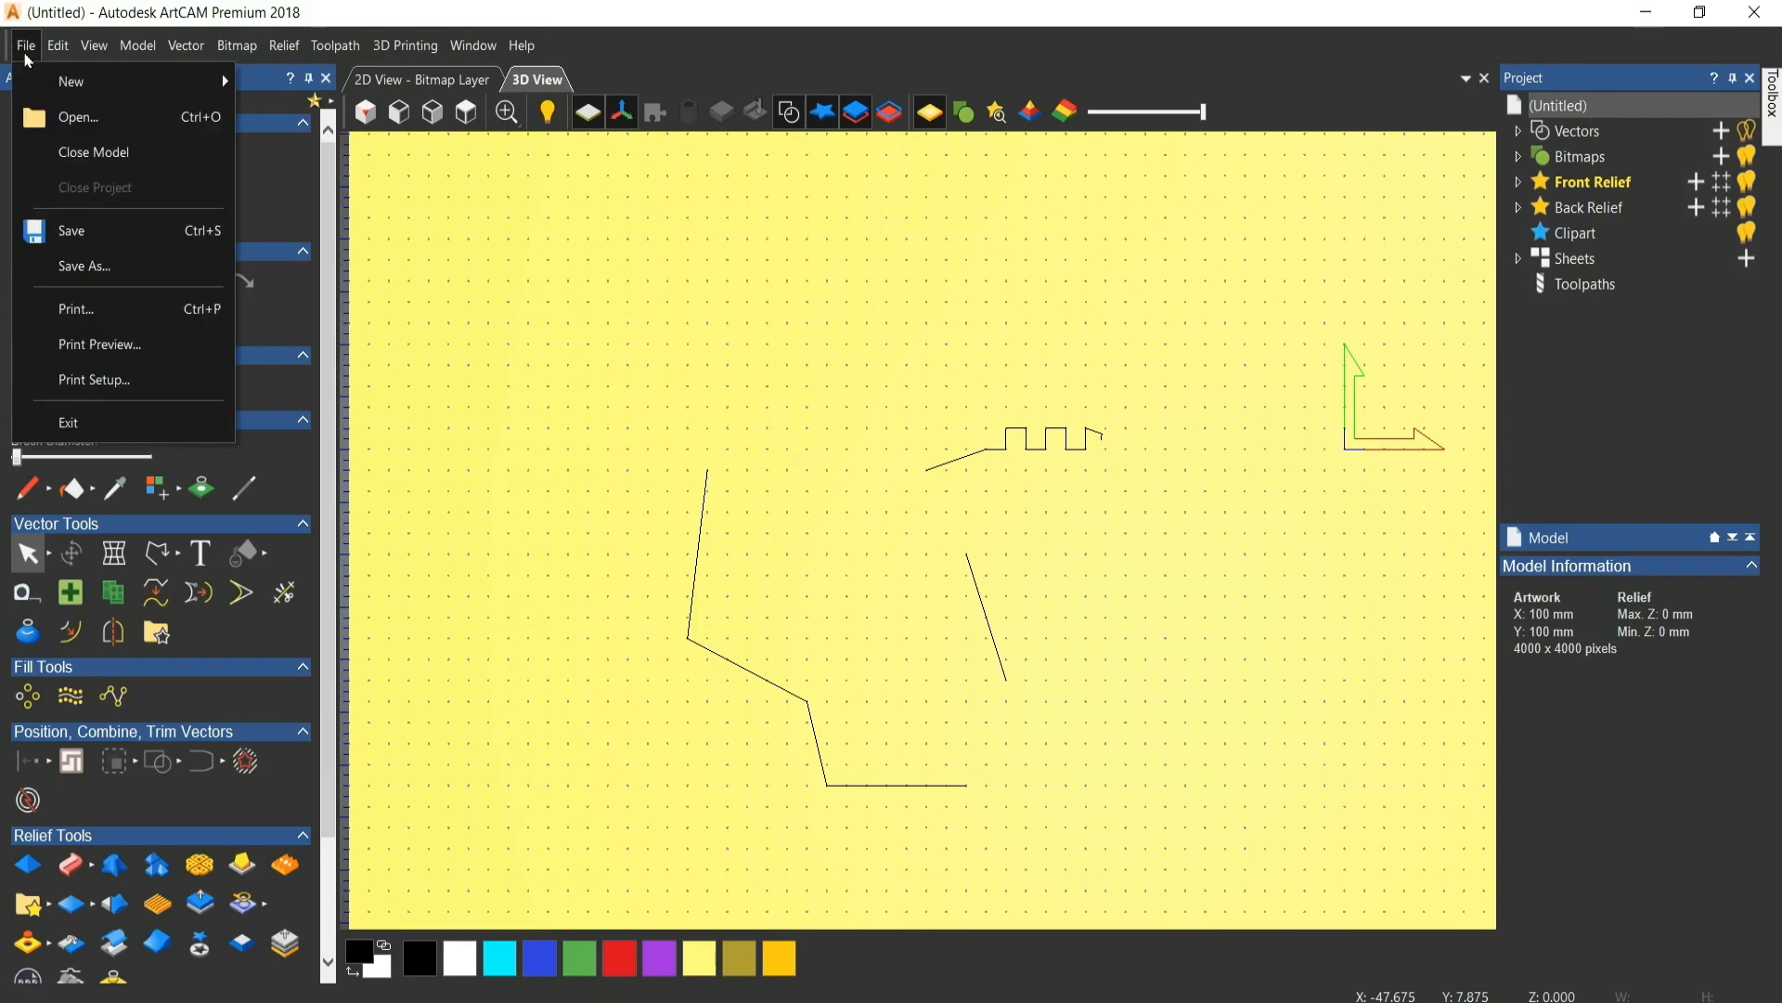
left_click(84, 265)
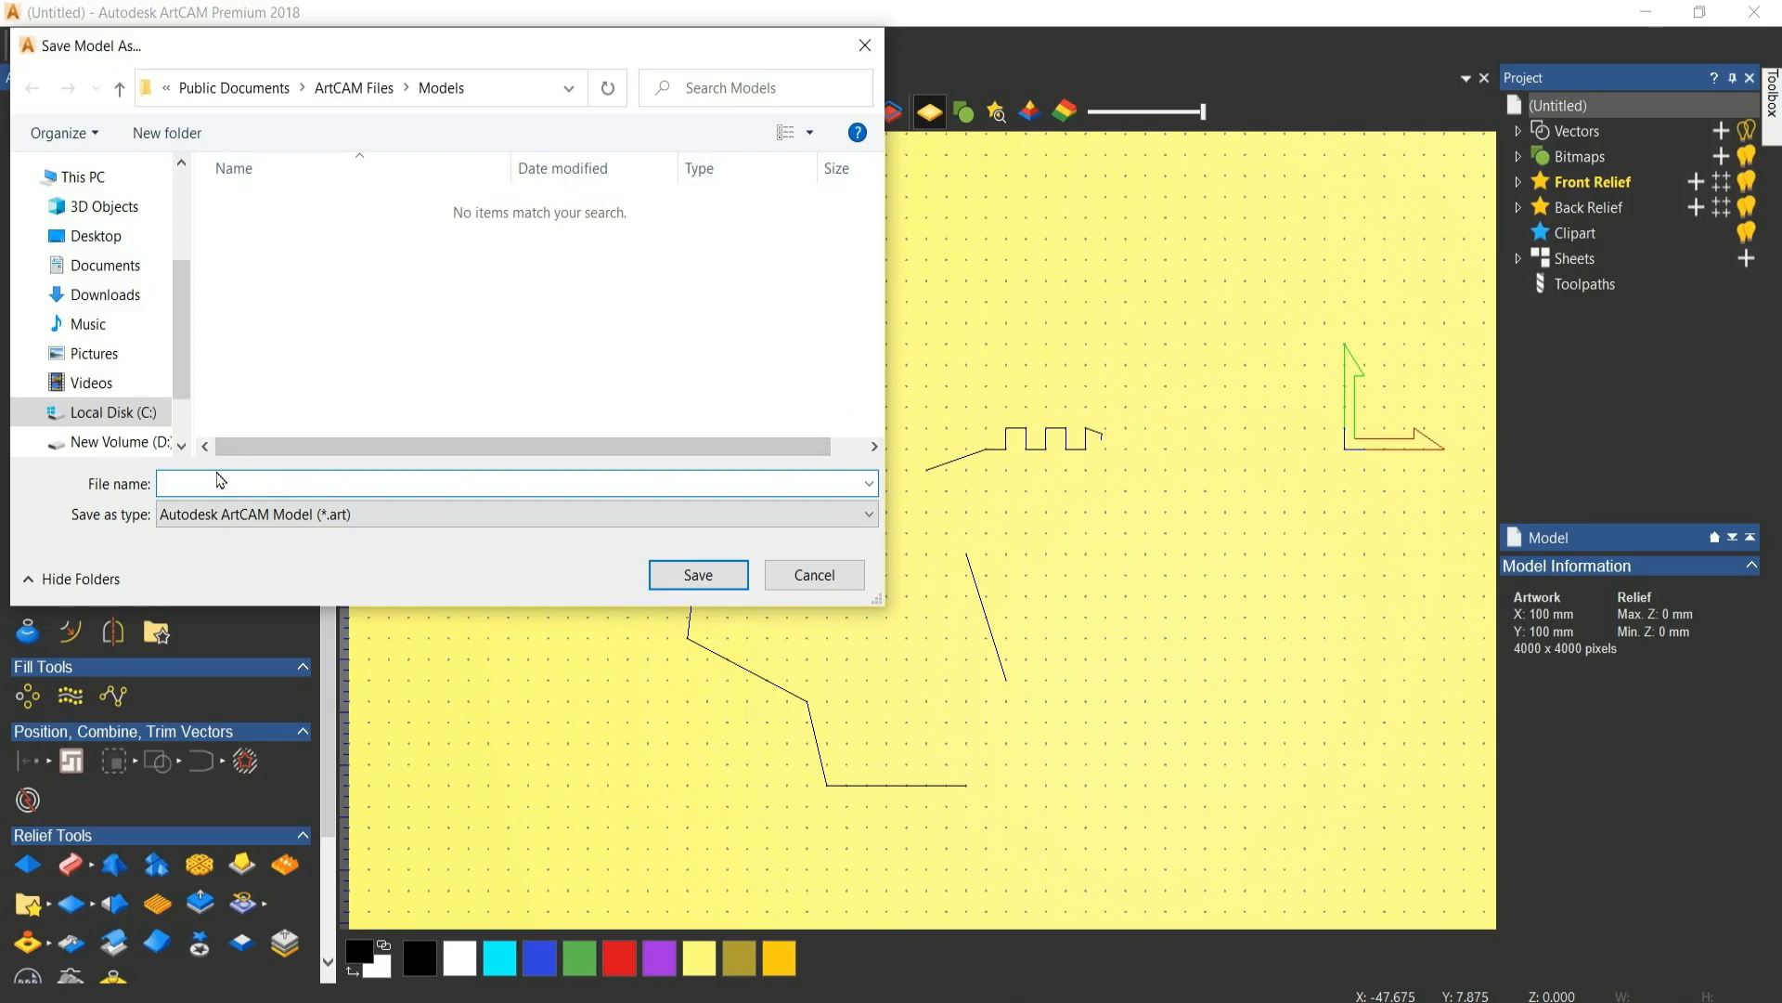
type("a")
left_click(695, 577)
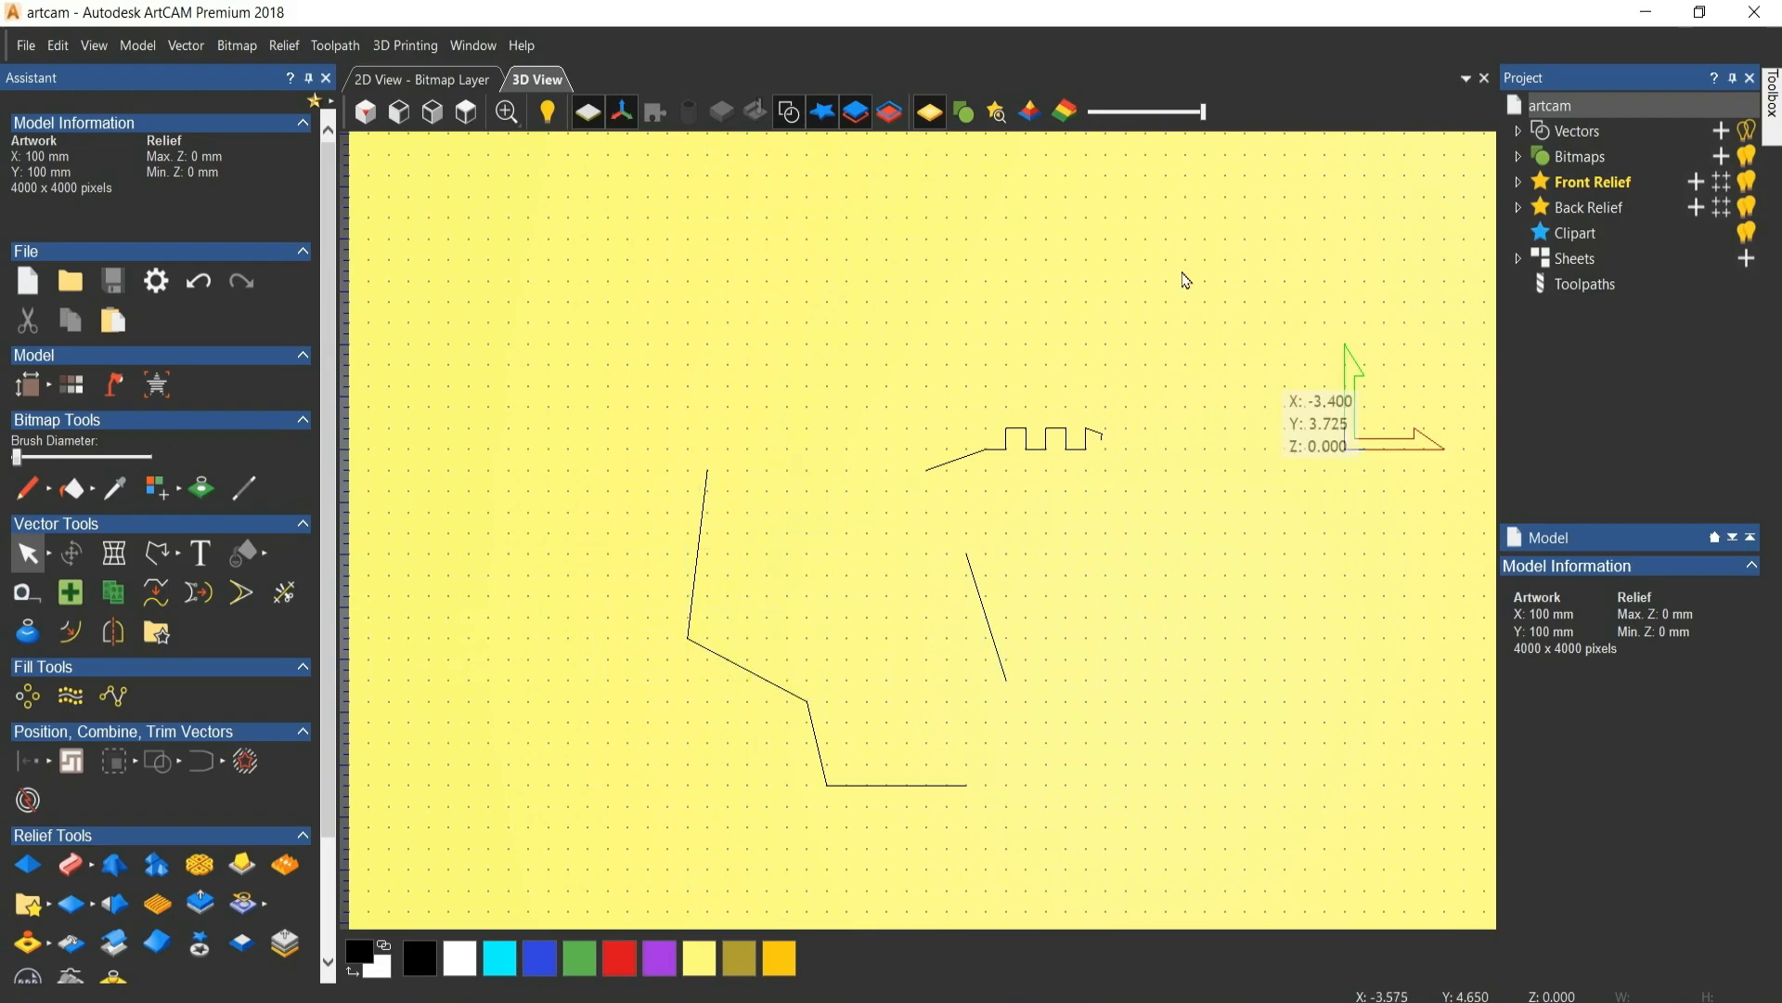
Close the program, start it again and reopen artcam.art from the recent models.
left_click(1753, 13)
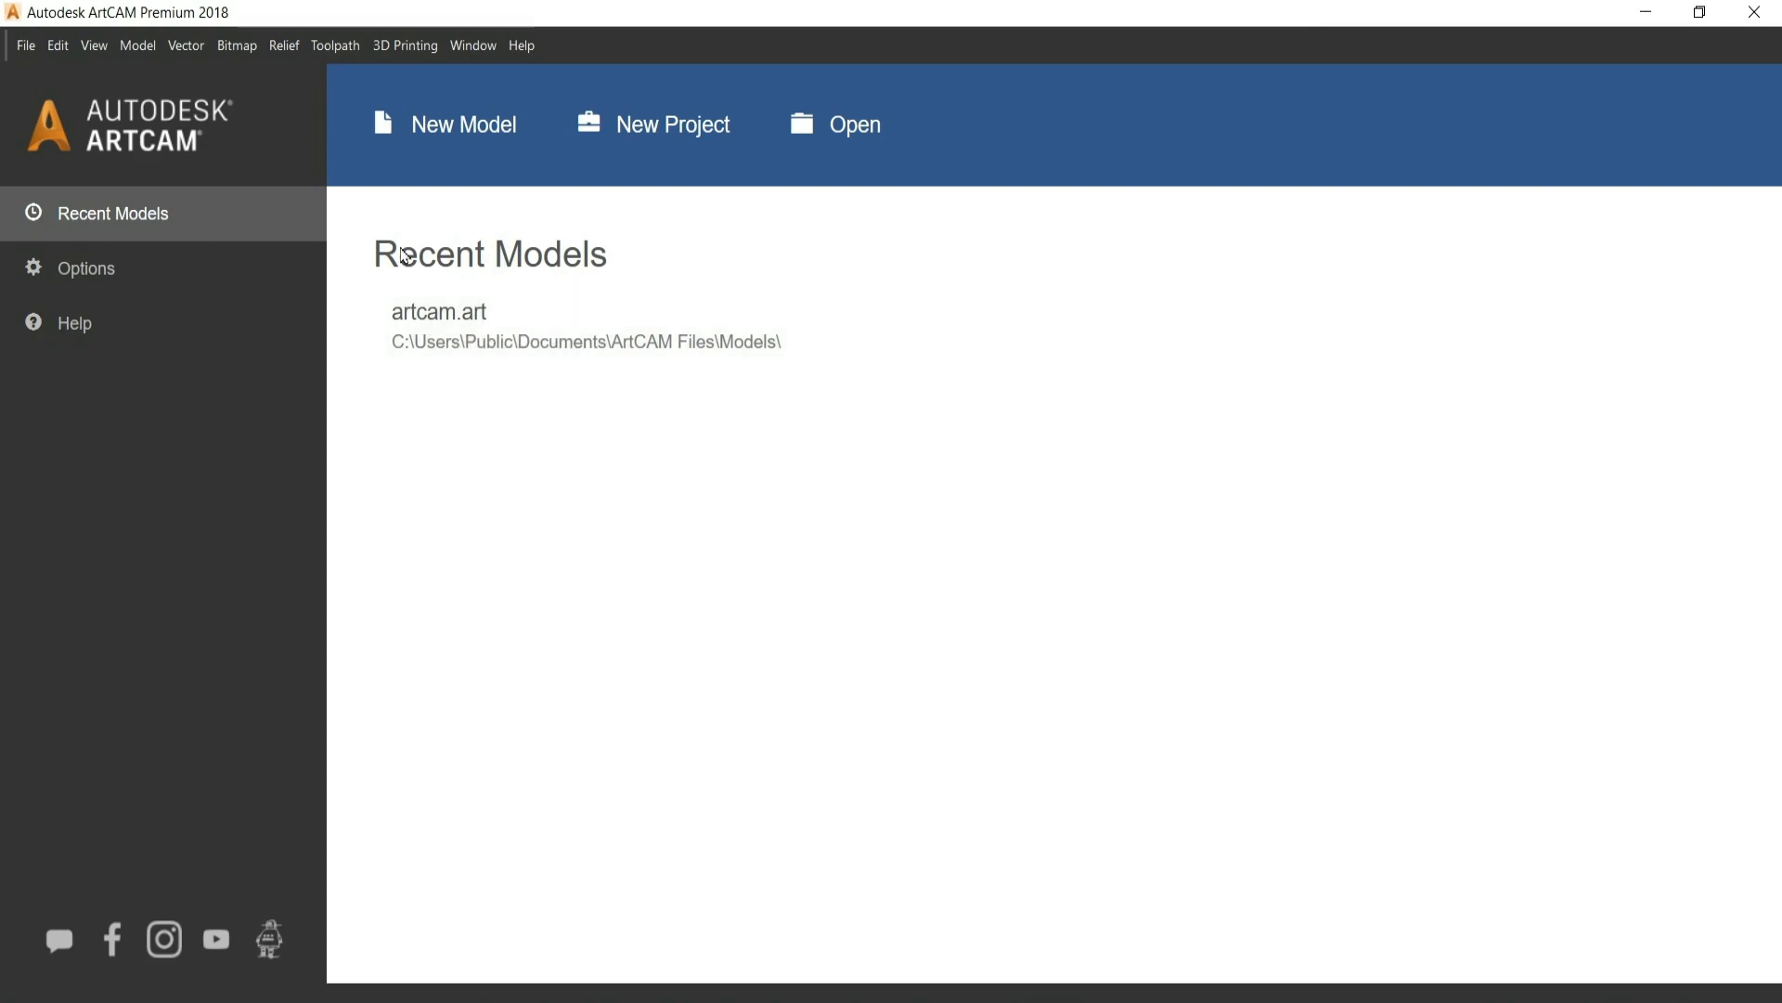
left_click(510, 338)
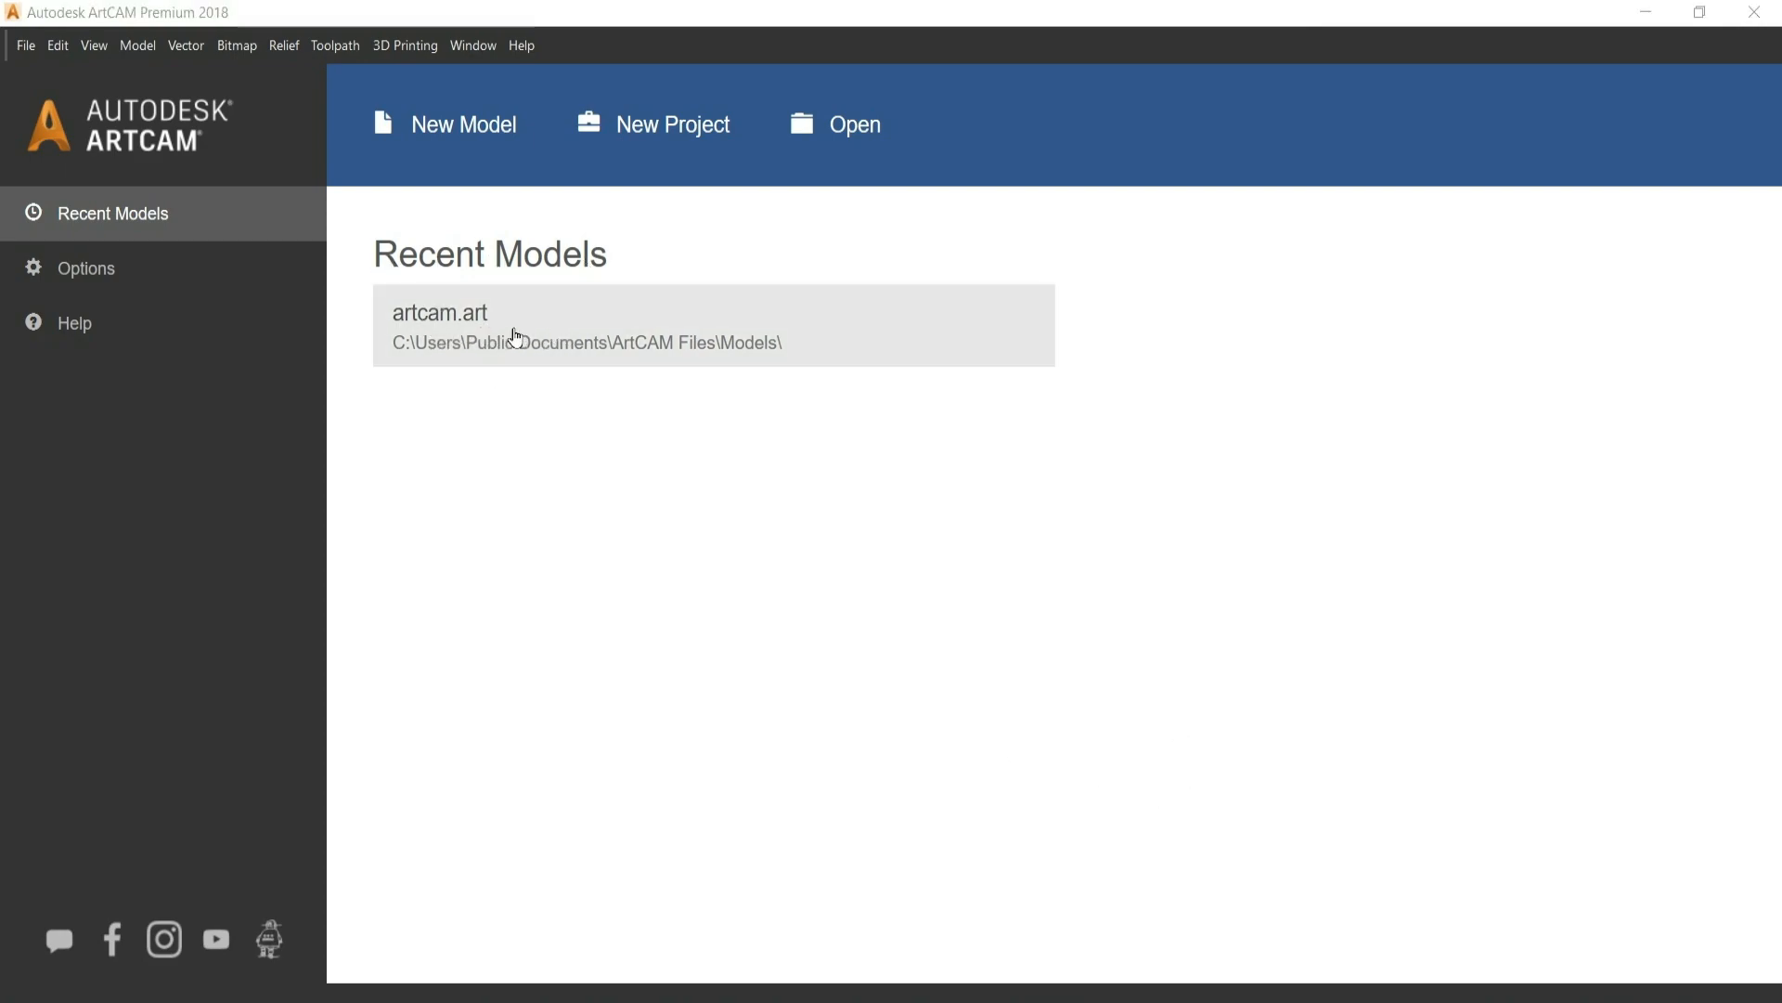